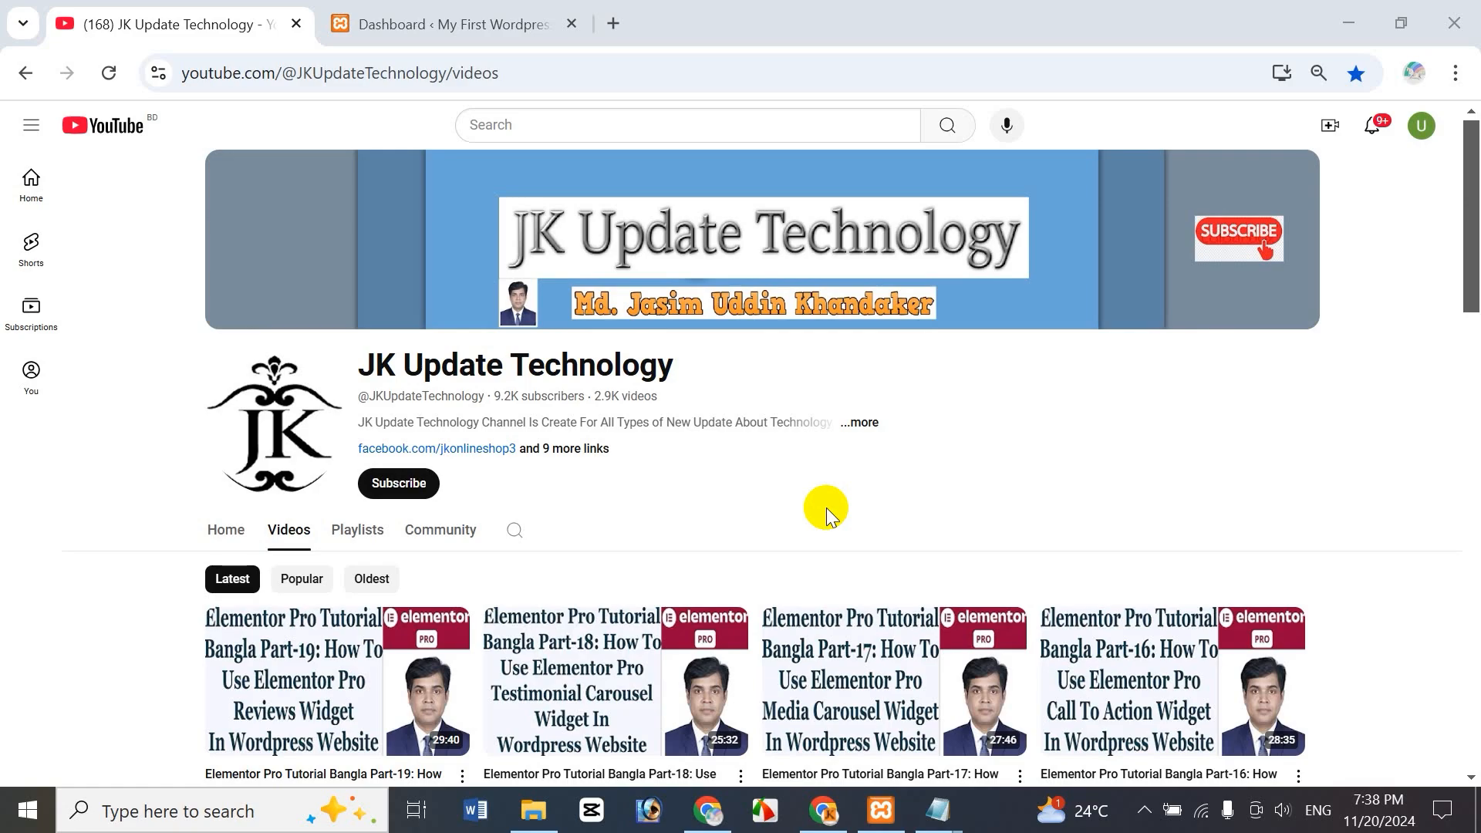
# - Browse the JK Update Technology channel's videos and created playlists, ending on its videos list
pyautogui.moveTo(1469, 293); pyautogui.dragTo(1474, 397)
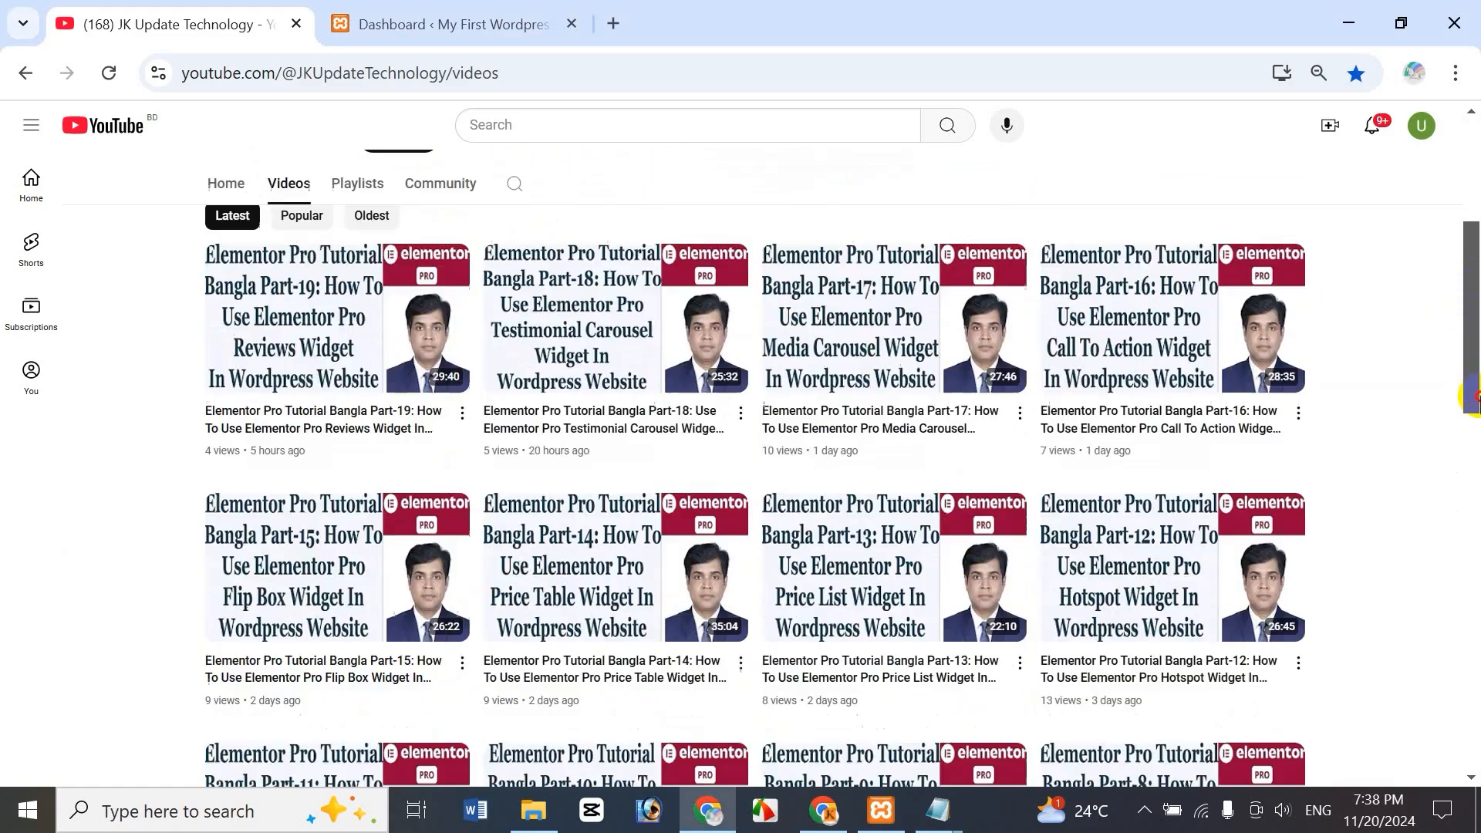
pyautogui.scroll(-5, 1473, 396)
pyautogui.scroll(4, 1473, 395)
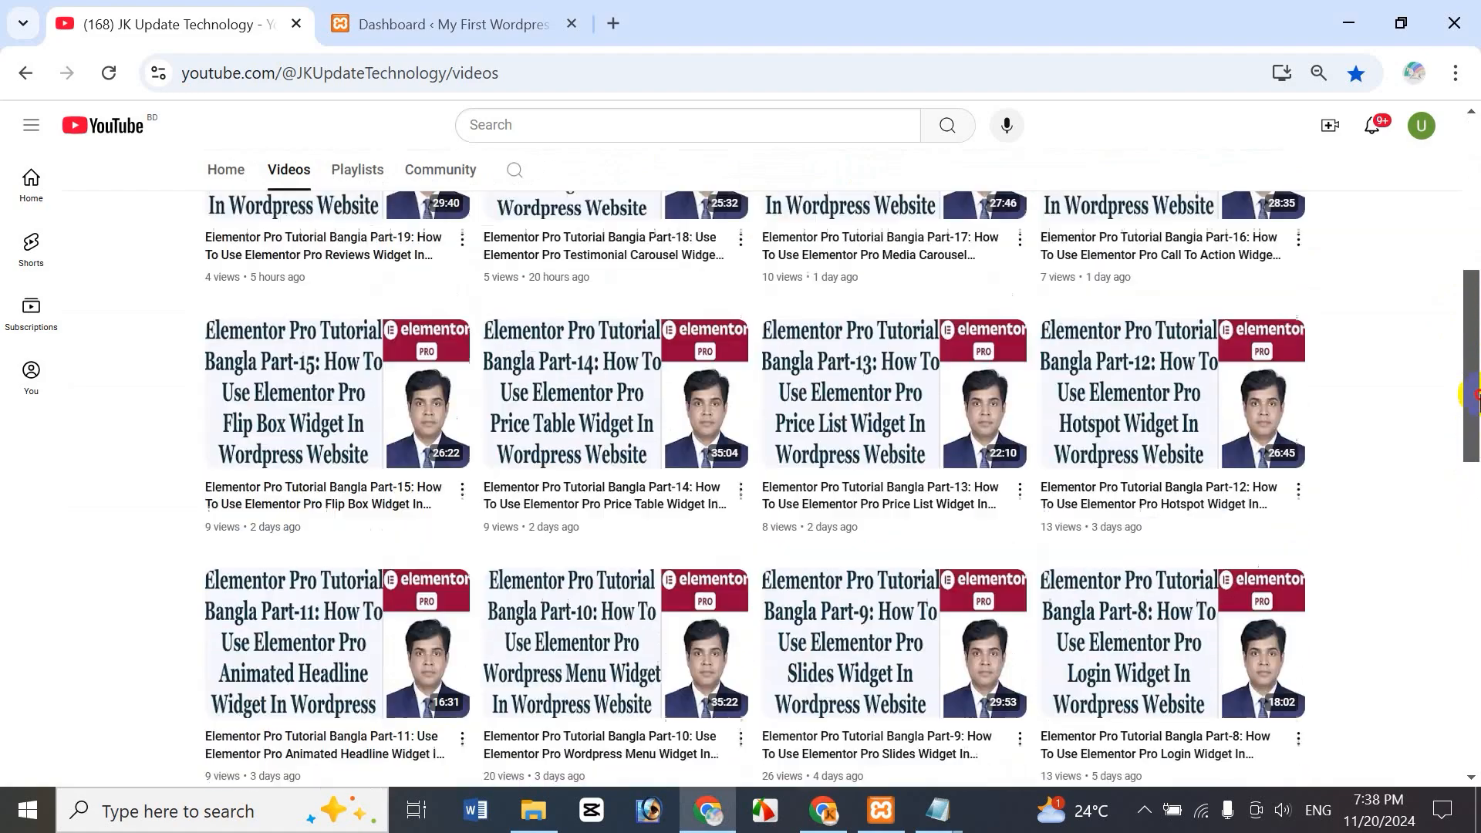
pyautogui.scroll(6, 1469, 395)
pyautogui.click(363, 429)
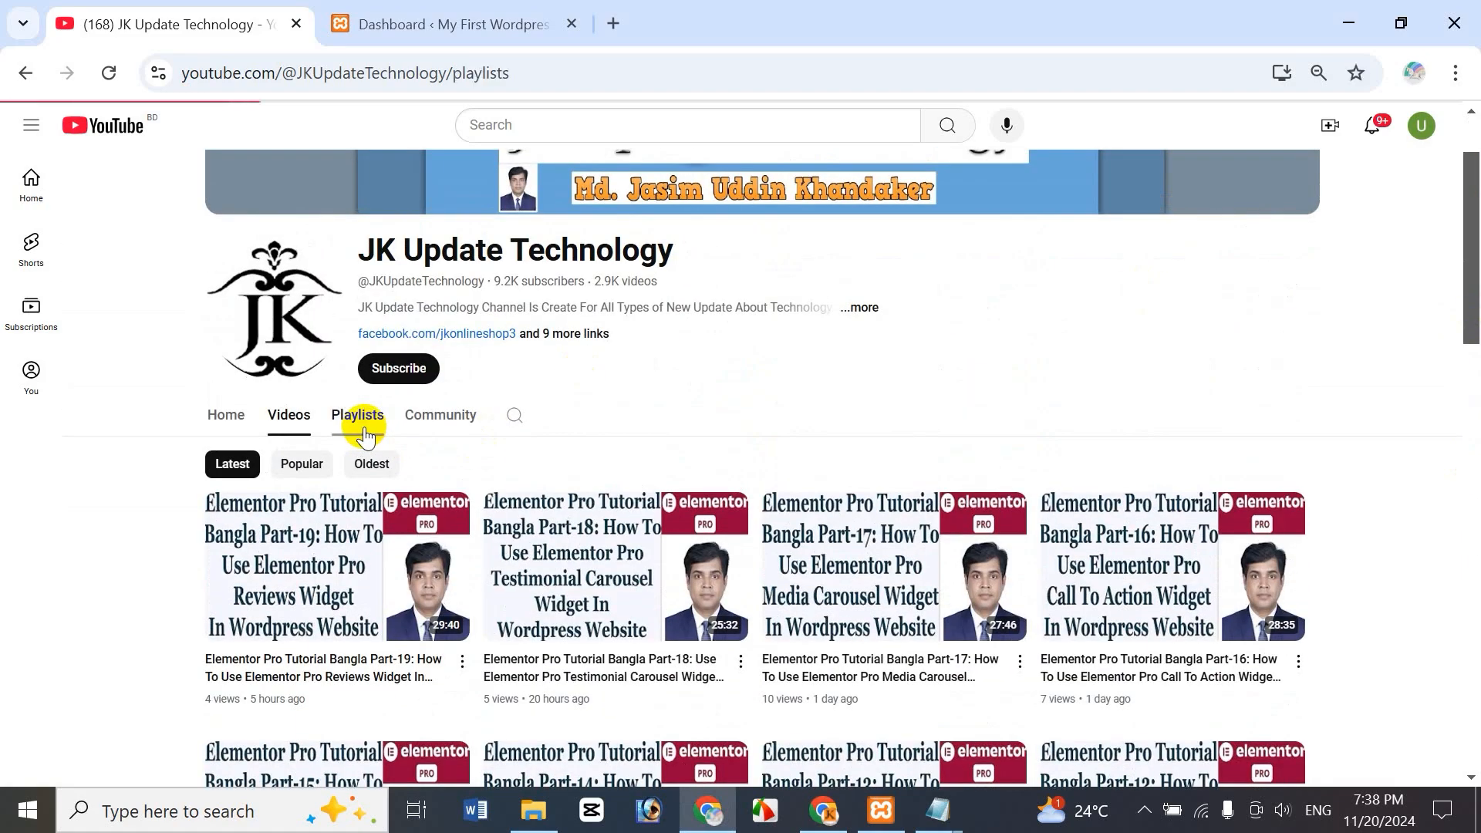
pyautogui.scroll(-1, 1464, 417)
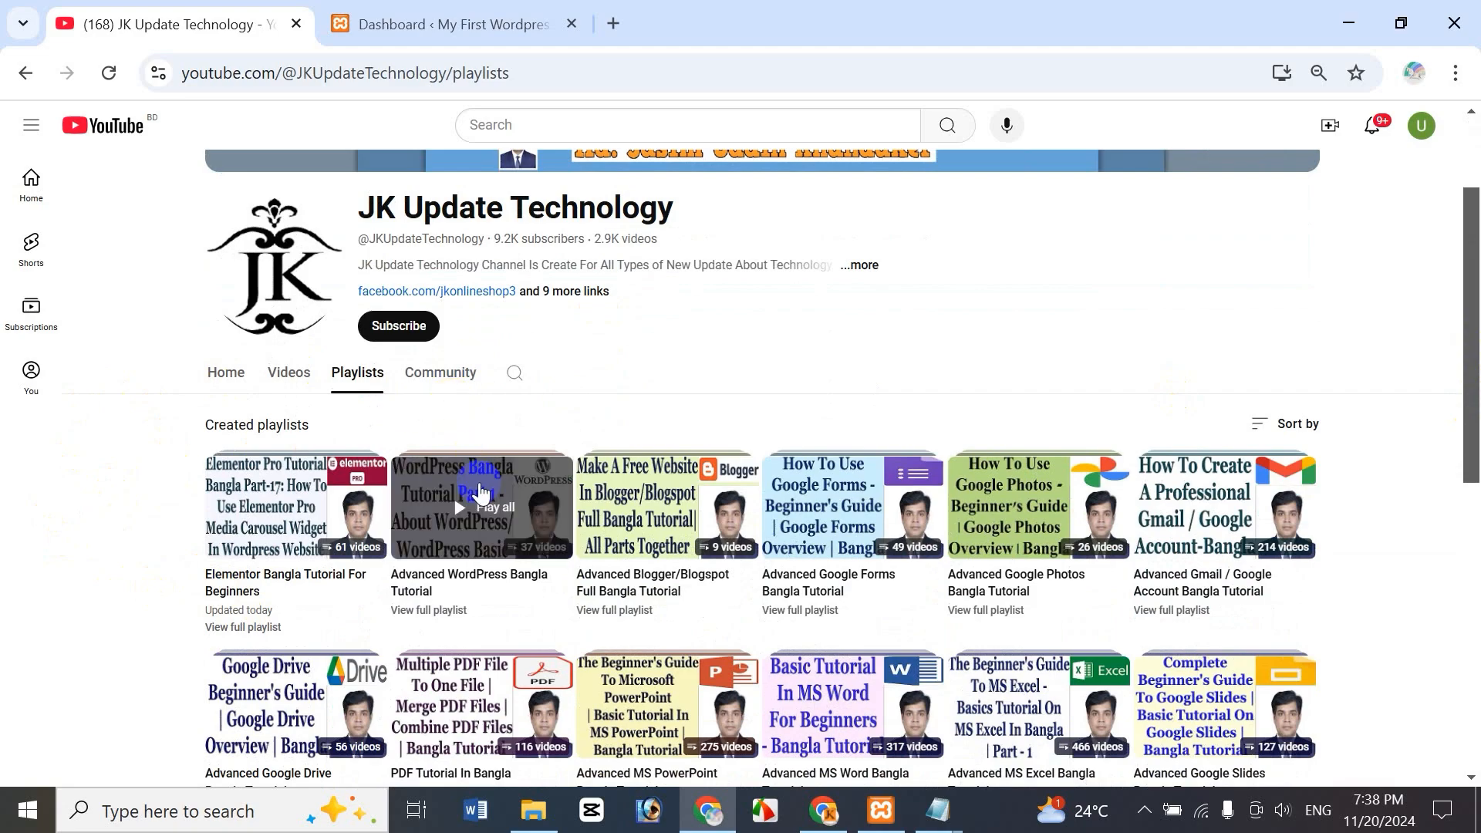
pyautogui.moveTo(1475, 397); pyautogui.dragTo(1475, 614)
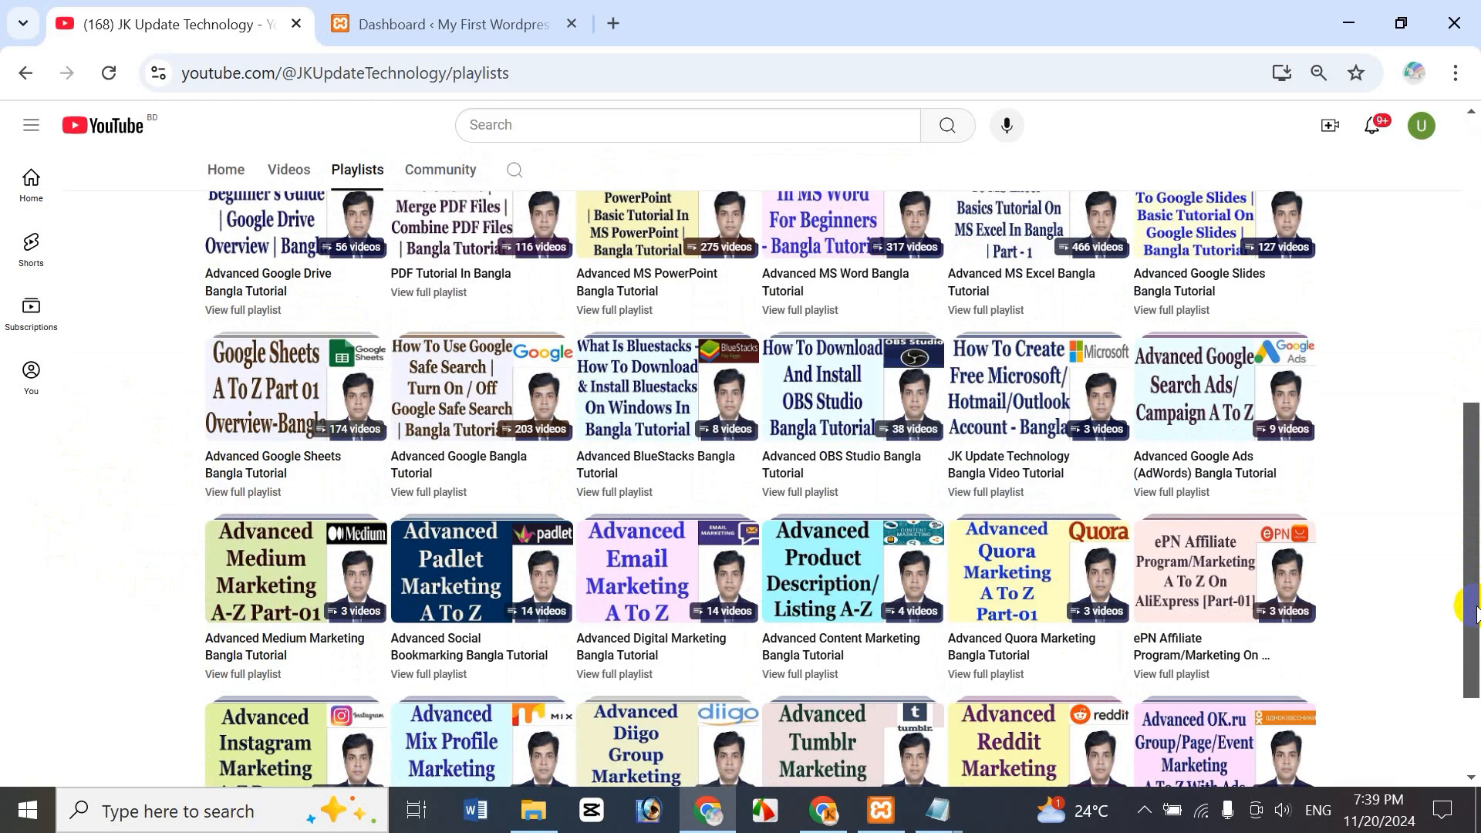
pyautogui.moveTo(1464, 512); pyautogui.dragTo(1423, 247)
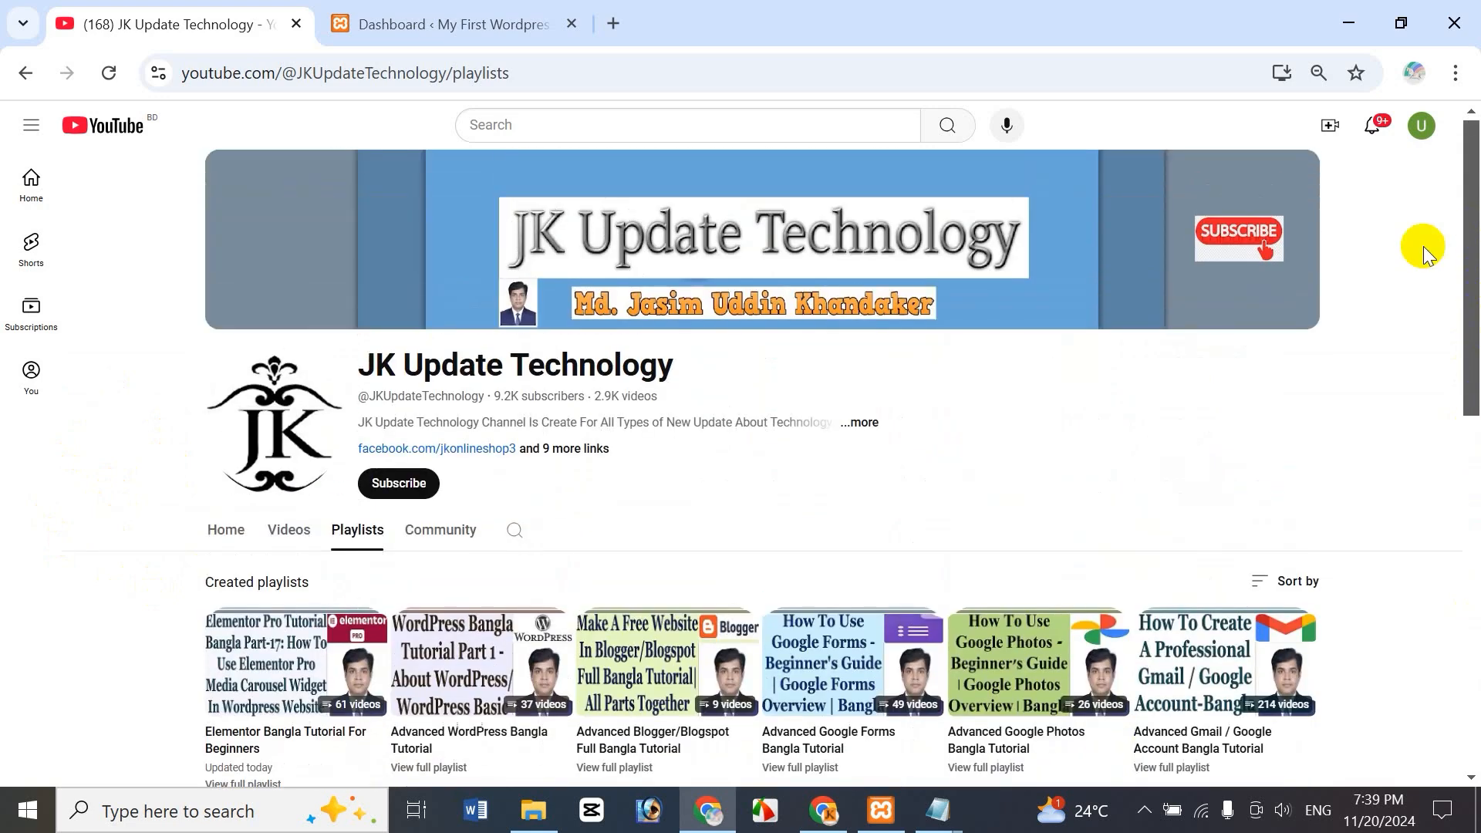
pyautogui.click(288, 528)
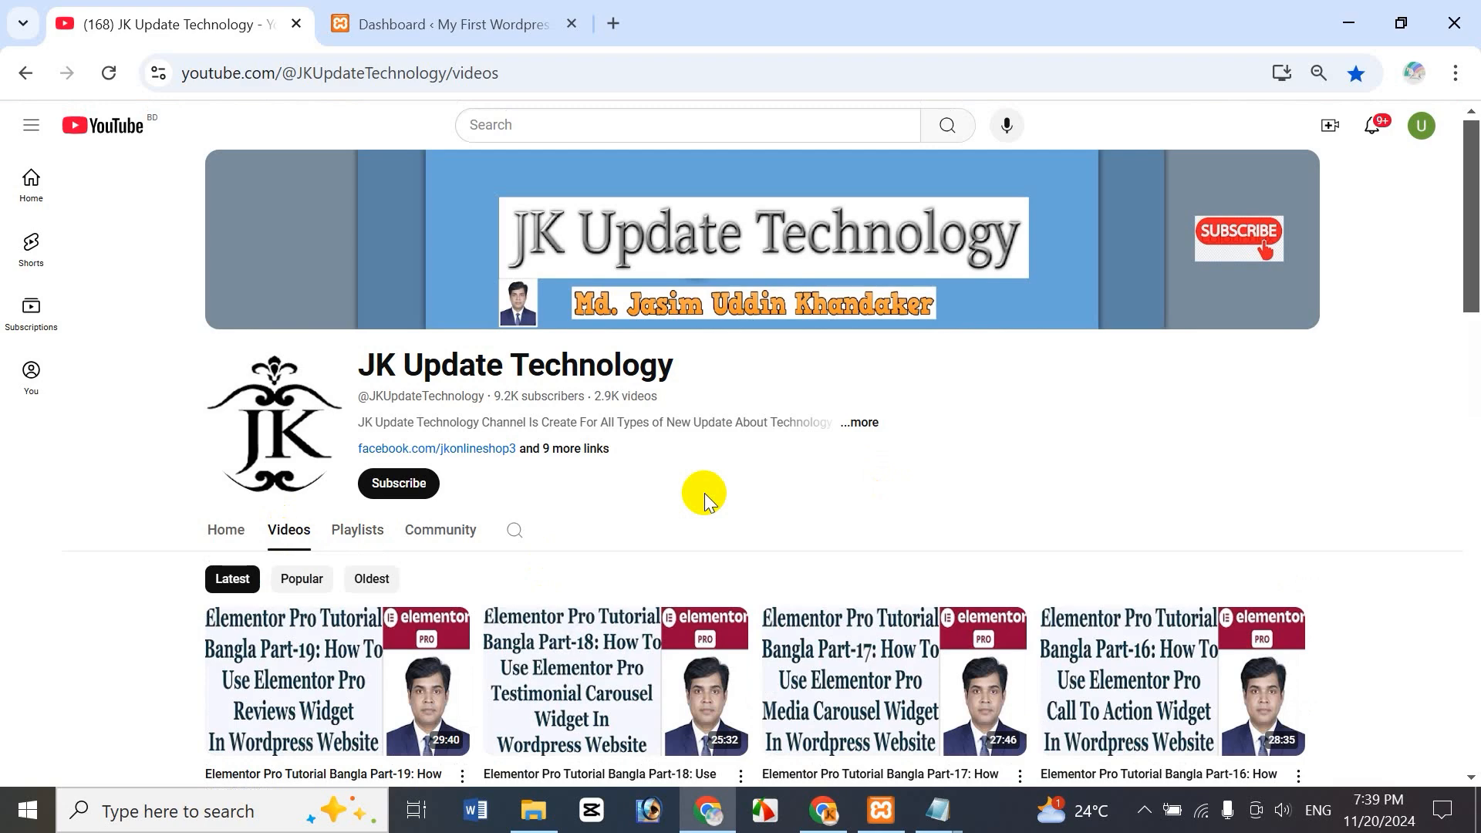
# - Load the live site's WordPress login page at jasimonline.com/wp-admin in a new tab
pyautogui.click(617, 24)
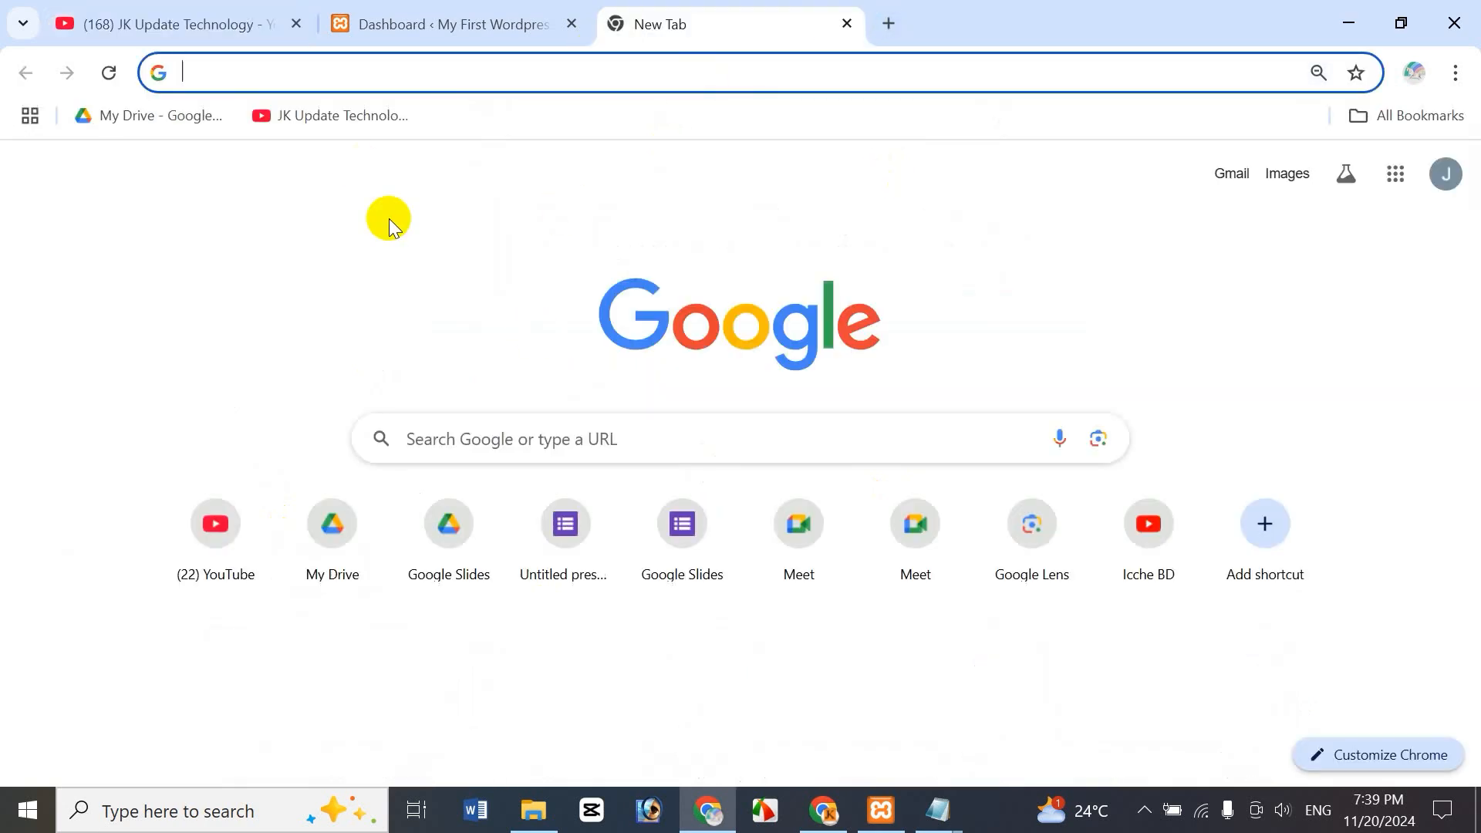
pyautogui.write('jasimonline.com/wp-admin')
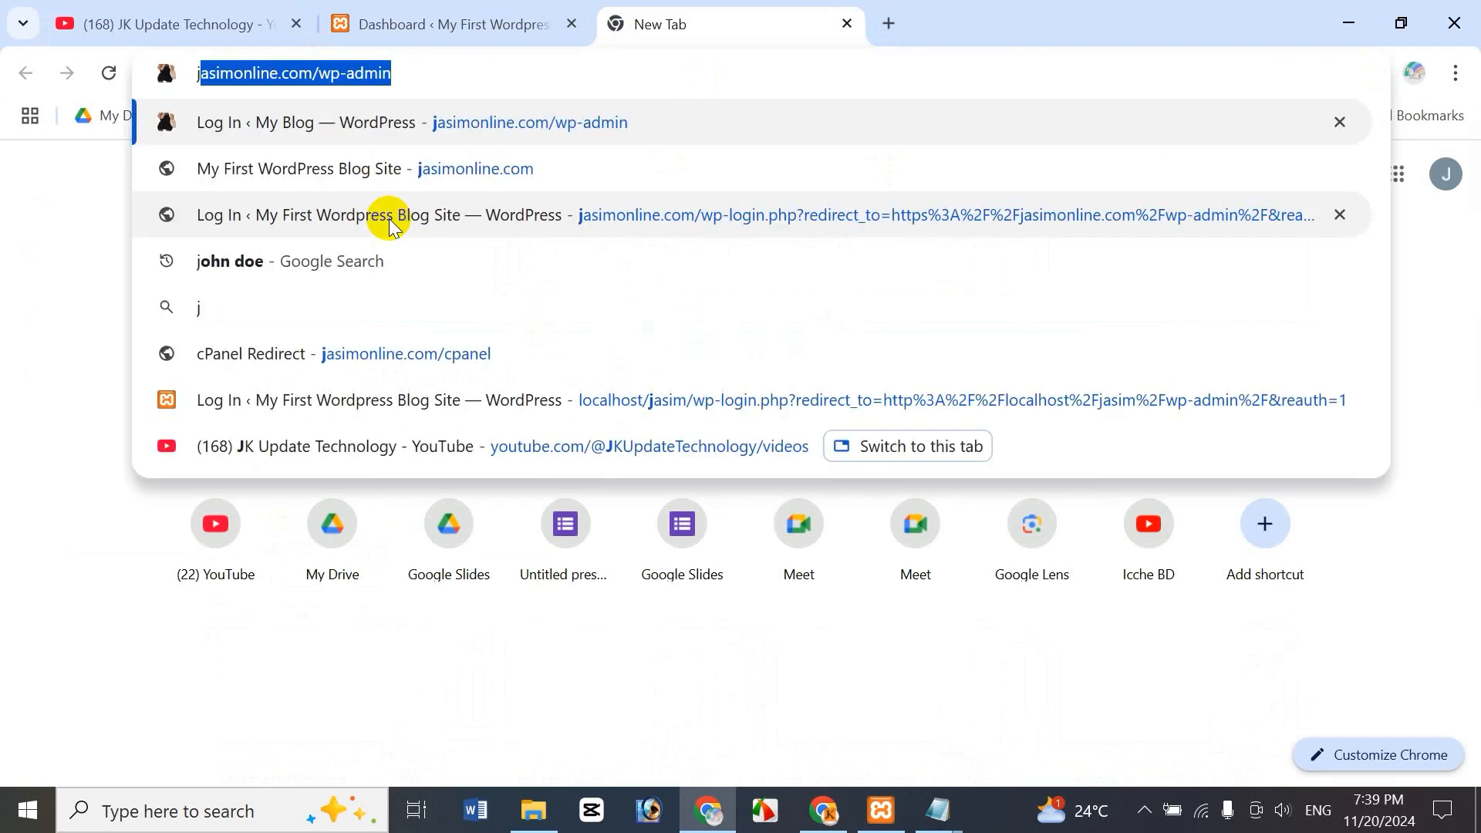
pyautogui.press('Right')
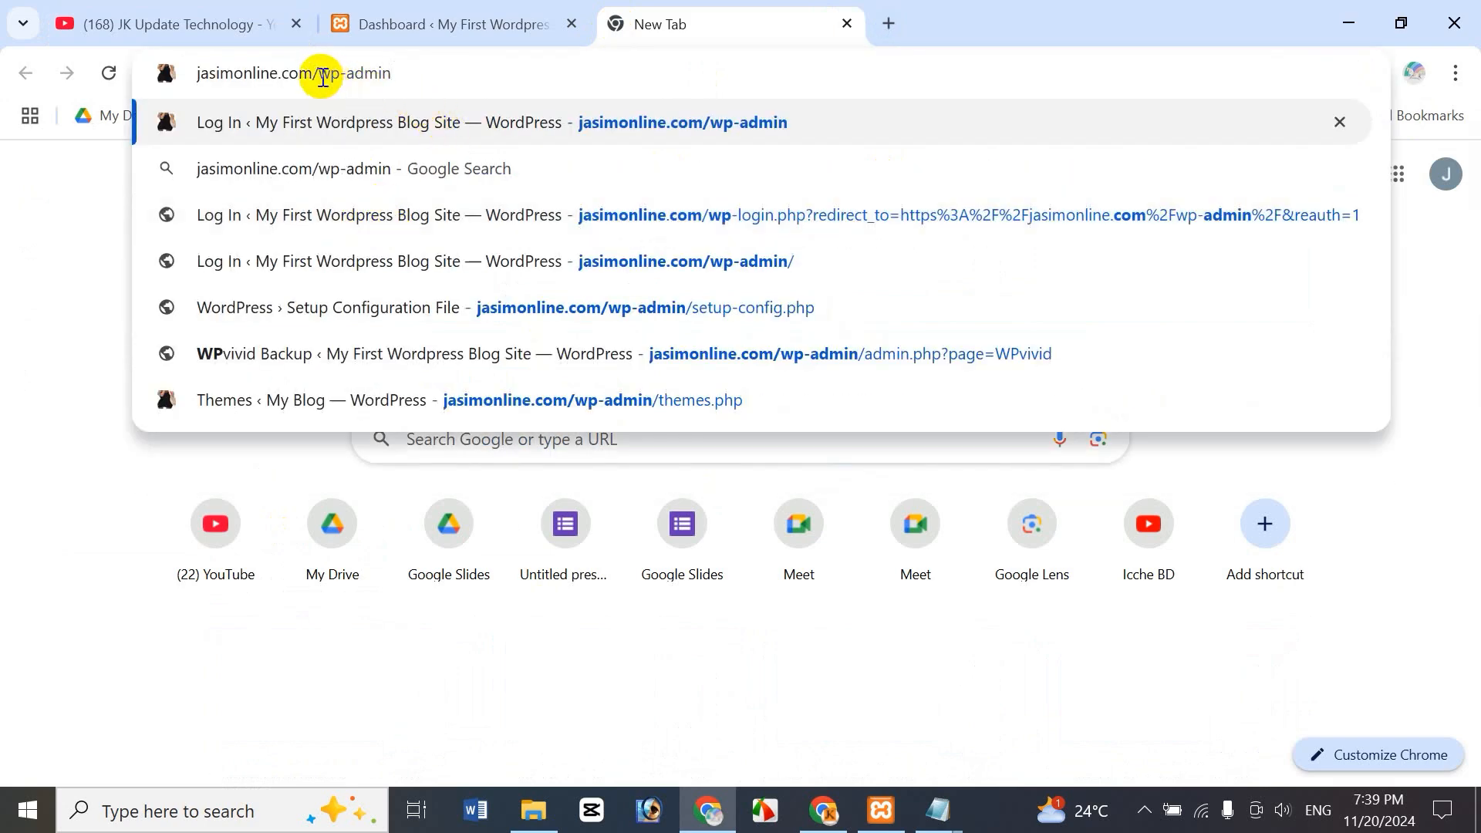
pyautogui.moveTo(319, 72); pyautogui.dragTo(423, 80)
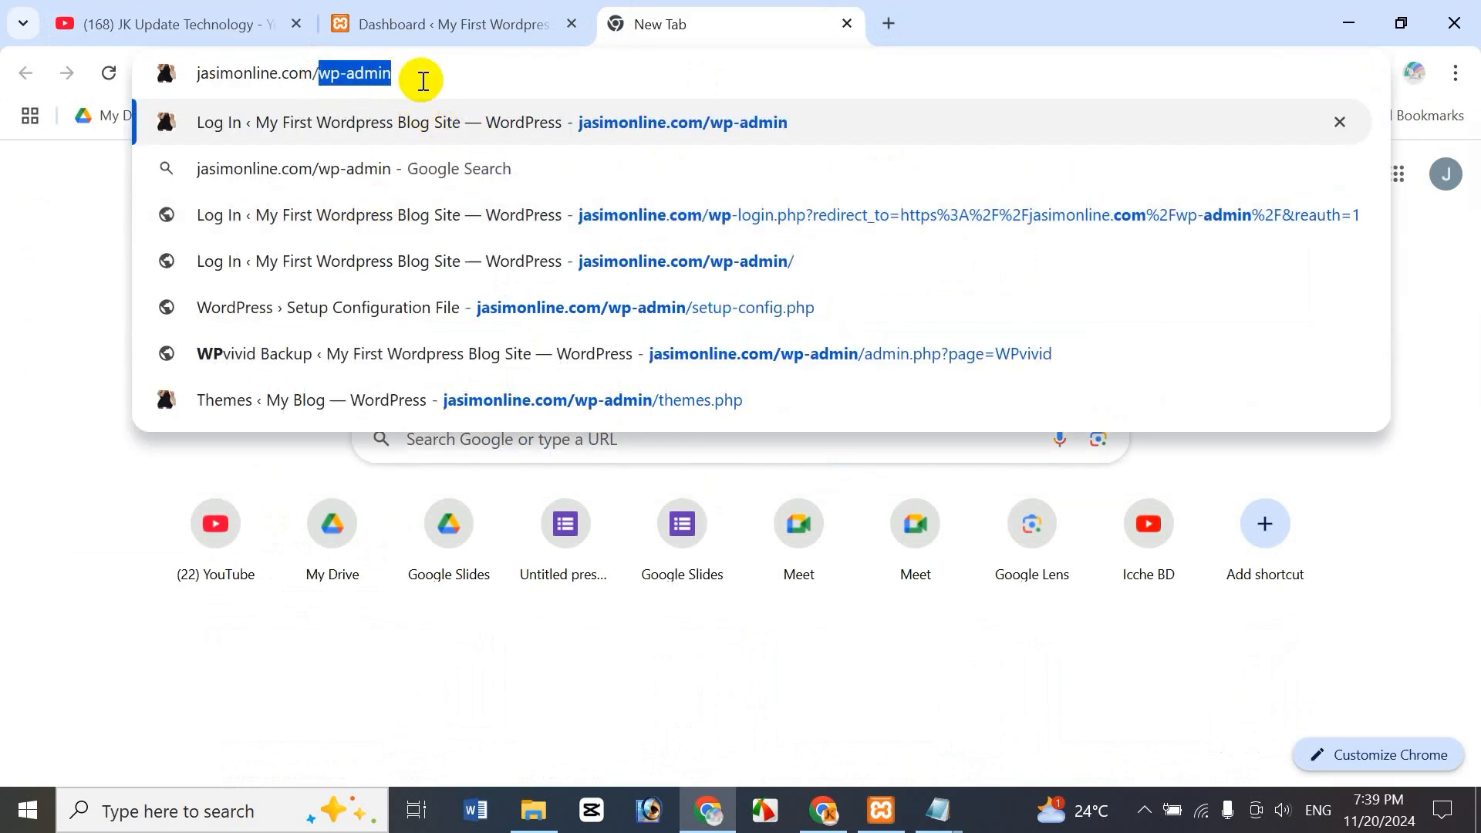
pyautogui.click(442, 73)
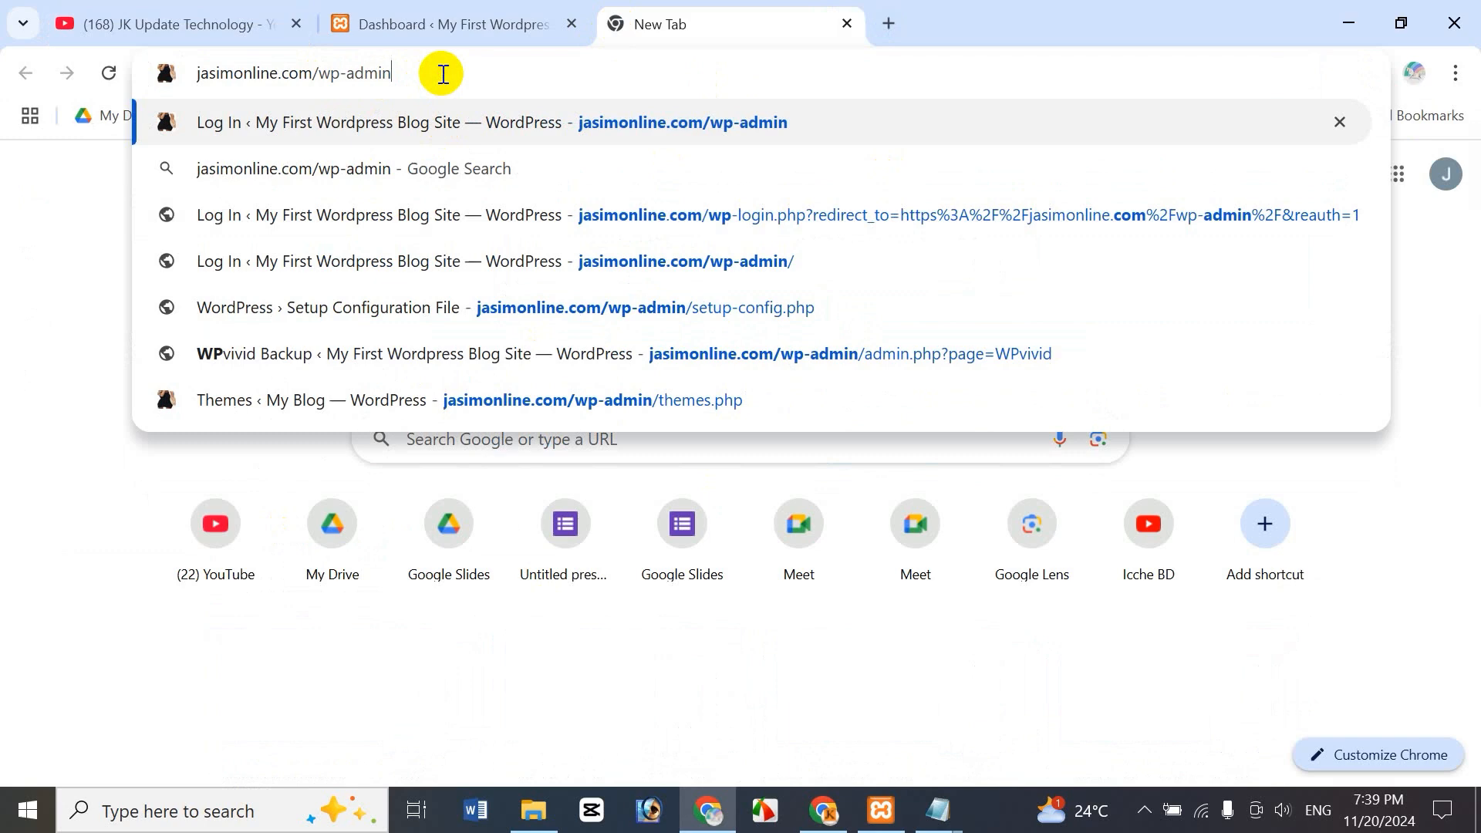
pyautogui.press('Return')
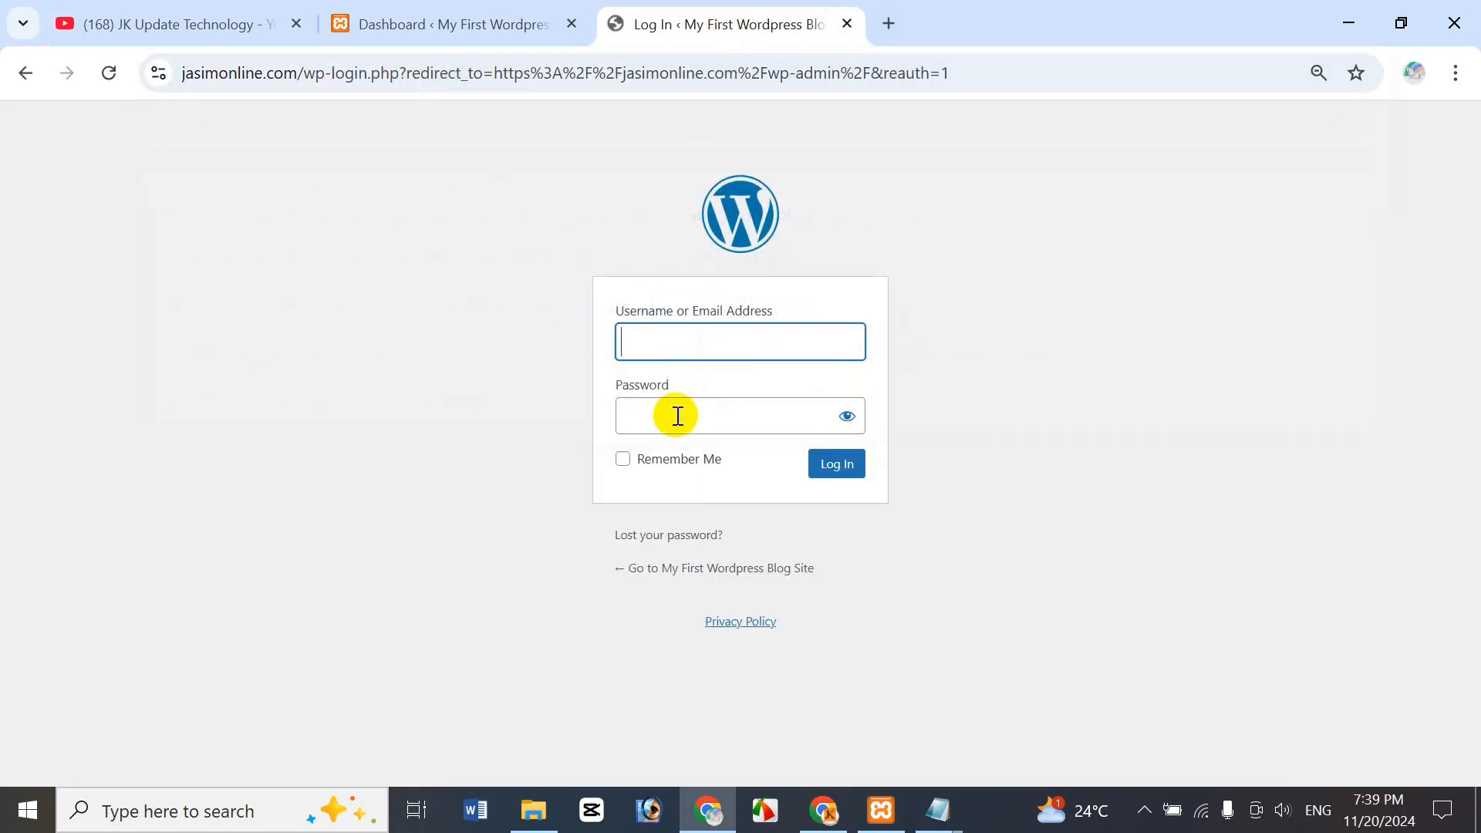
pyautogui.click(384, 23)
pyautogui.click(749, 17)
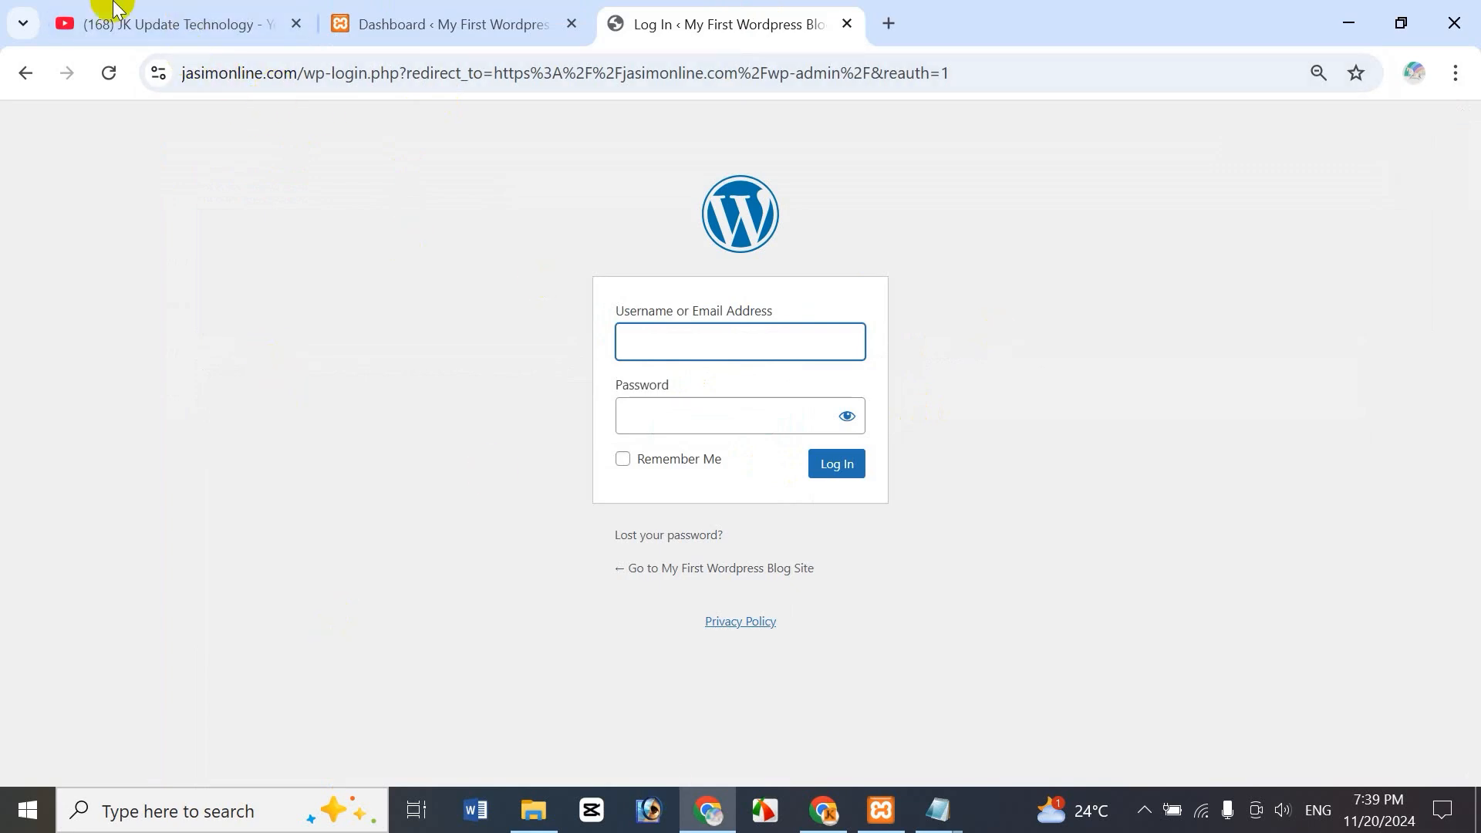
pyautogui.click(132, 21)
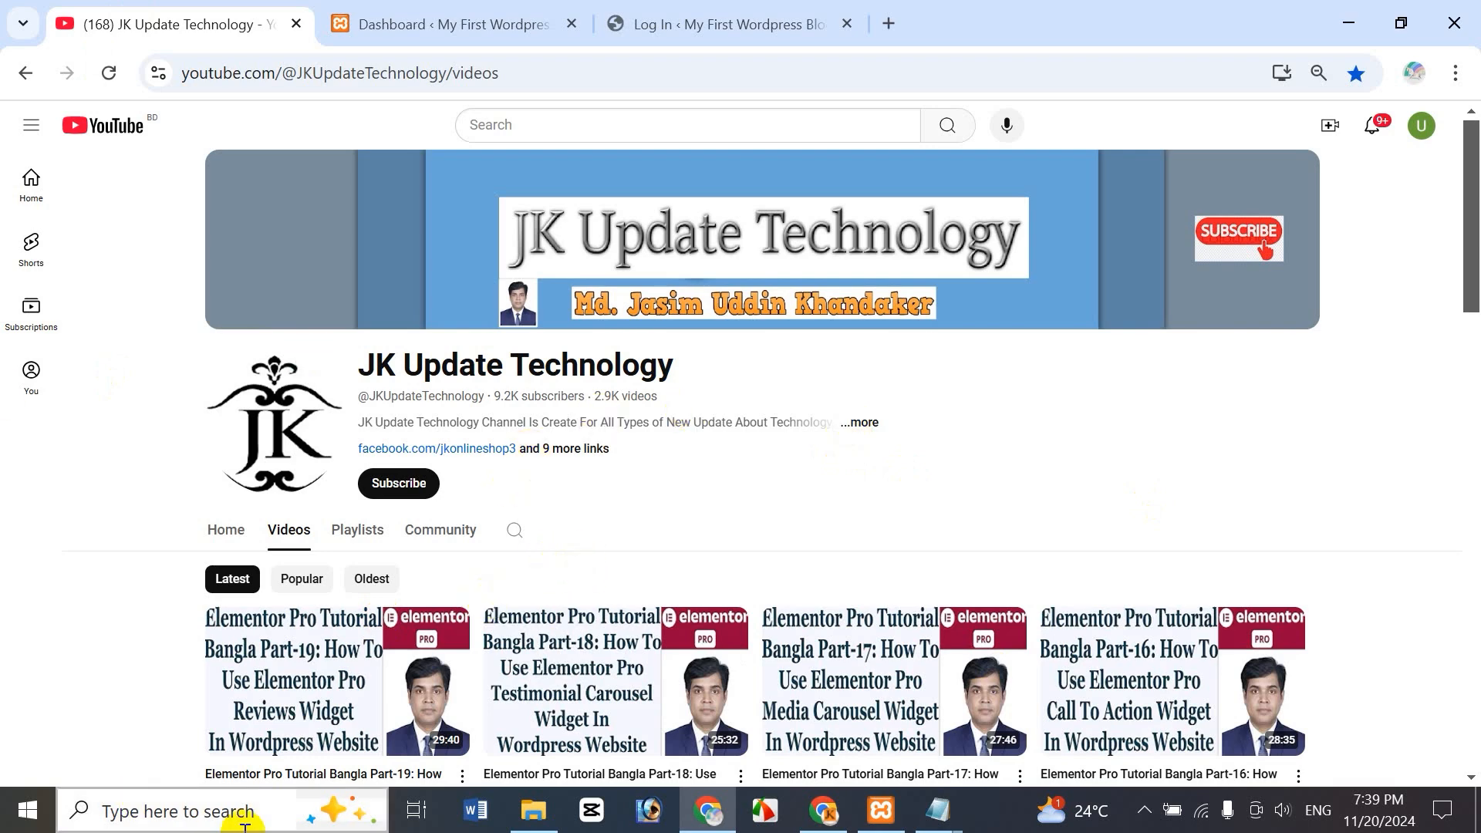
# - Open the XAMPP Control Panel to check the Apache and MySQL modules, and minimize it
pyautogui.click(222, 807)
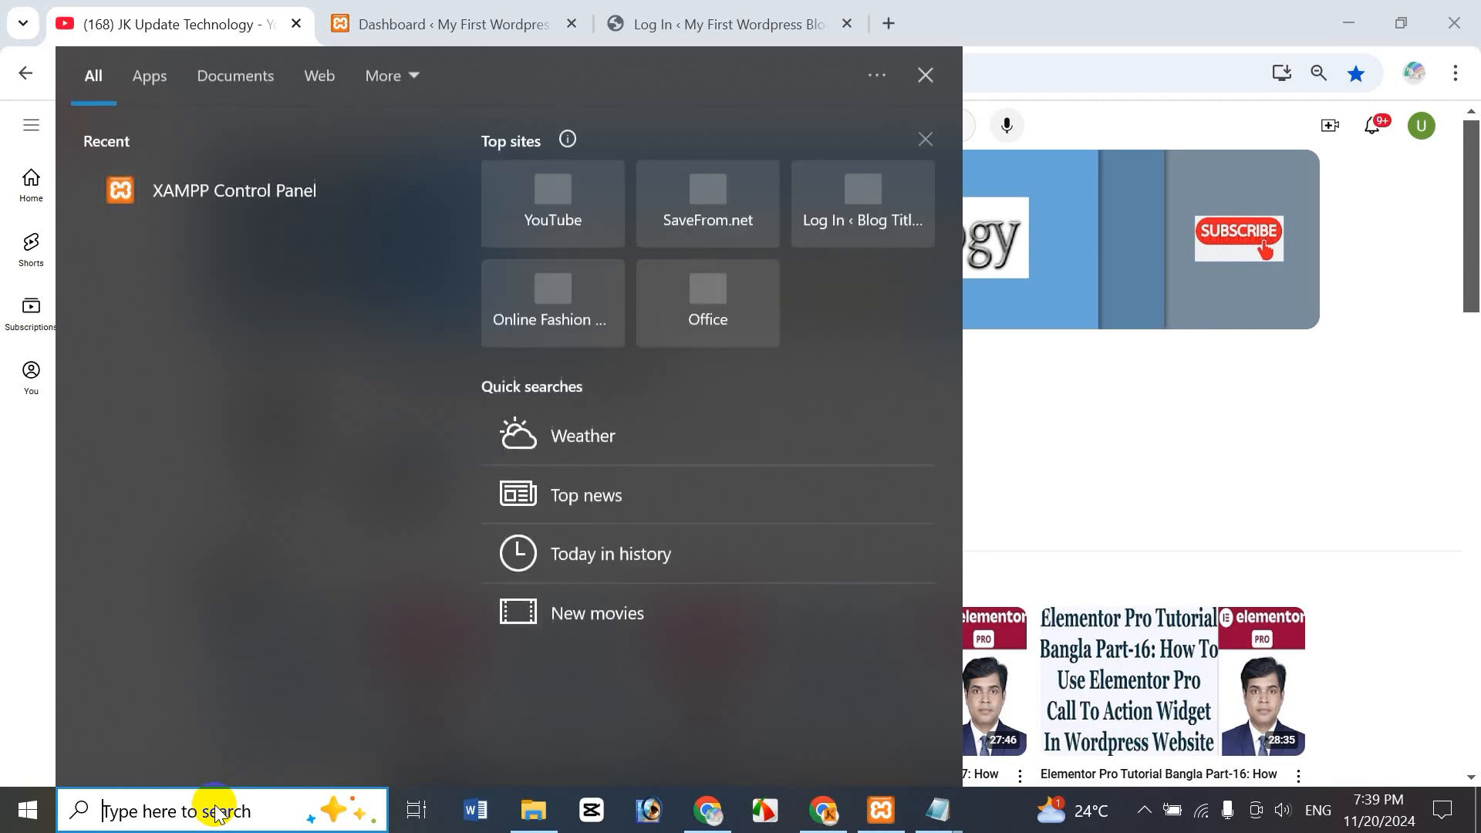
pyautogui.write('xam')
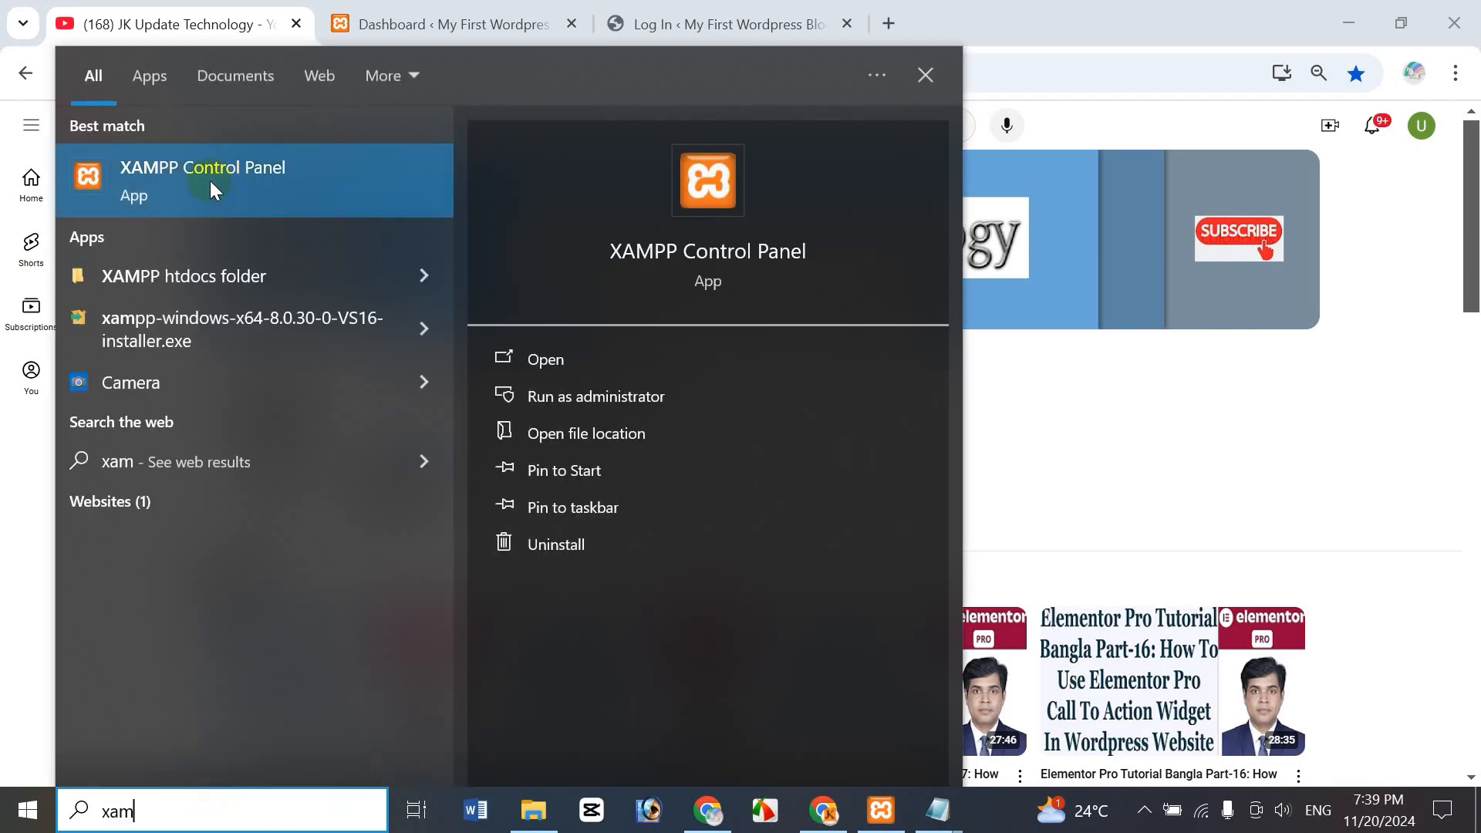
pyautogui.click(255, 182)
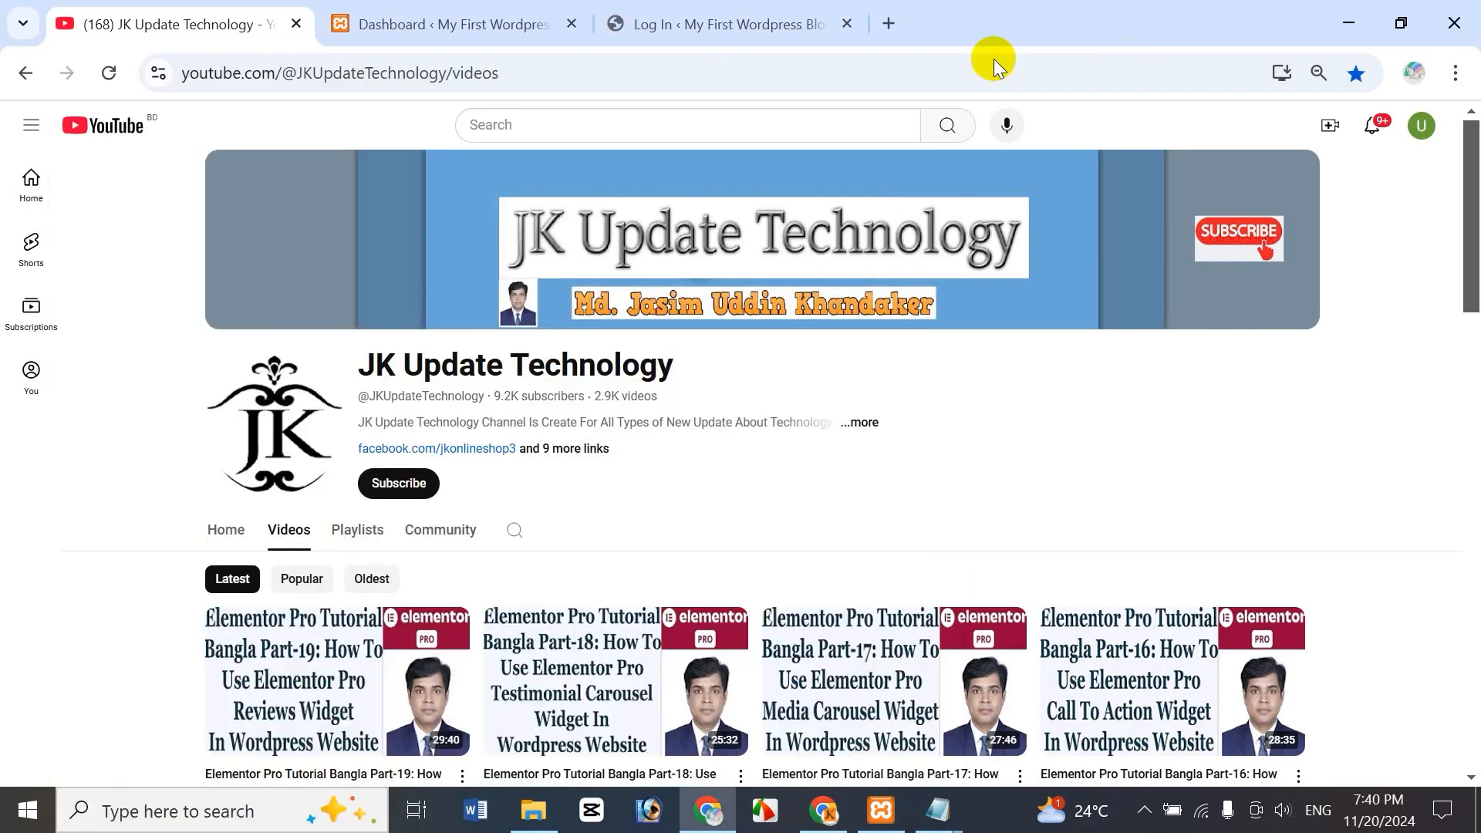
pyautogui.click(893, 809)
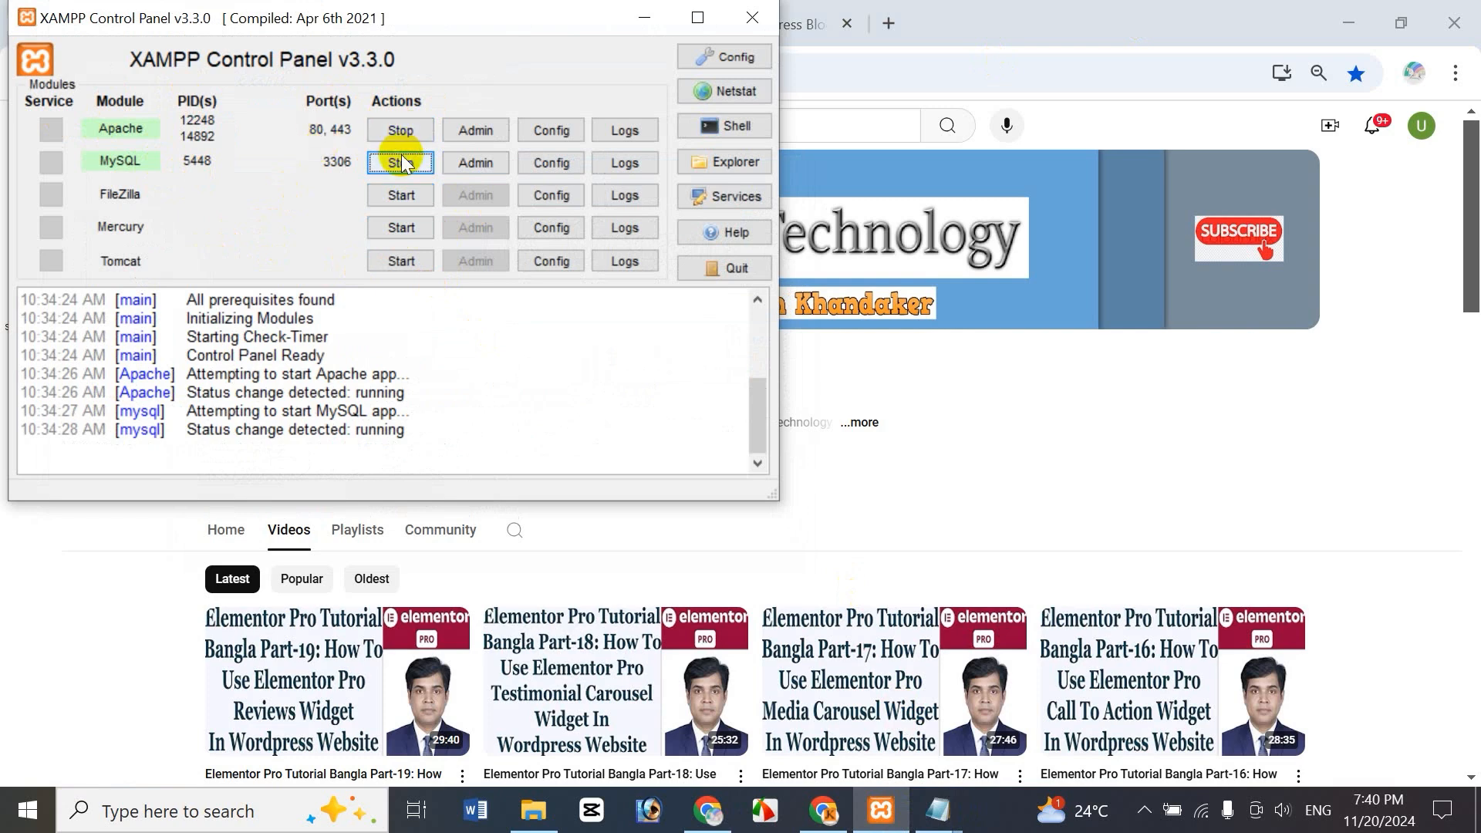
pyautogui.click(645, 17)
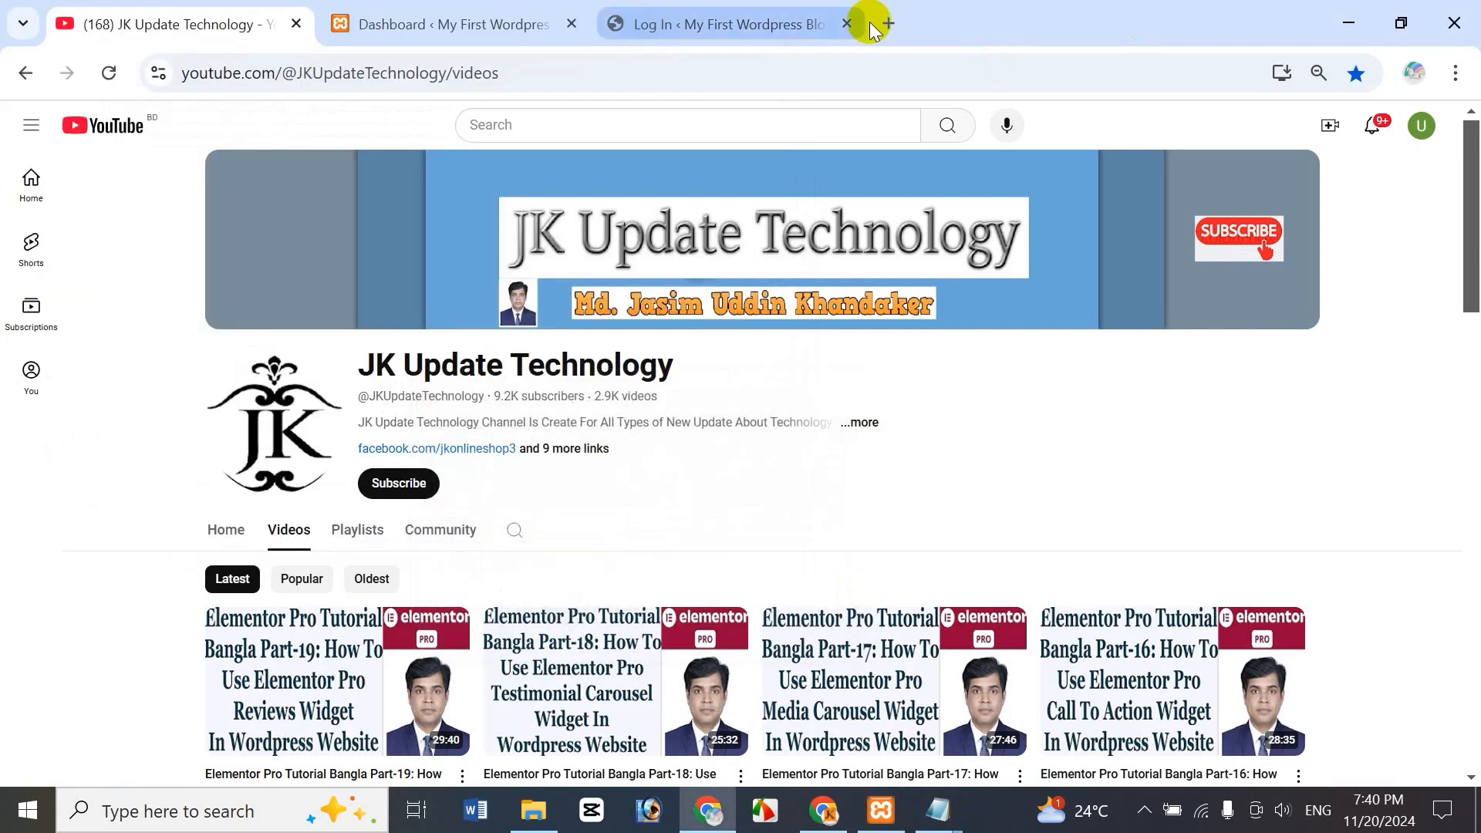
# - Enter the local site's admin address localhost/jasim/wp-admin in a new tab without loading it
pyautogui.click(892, 23)
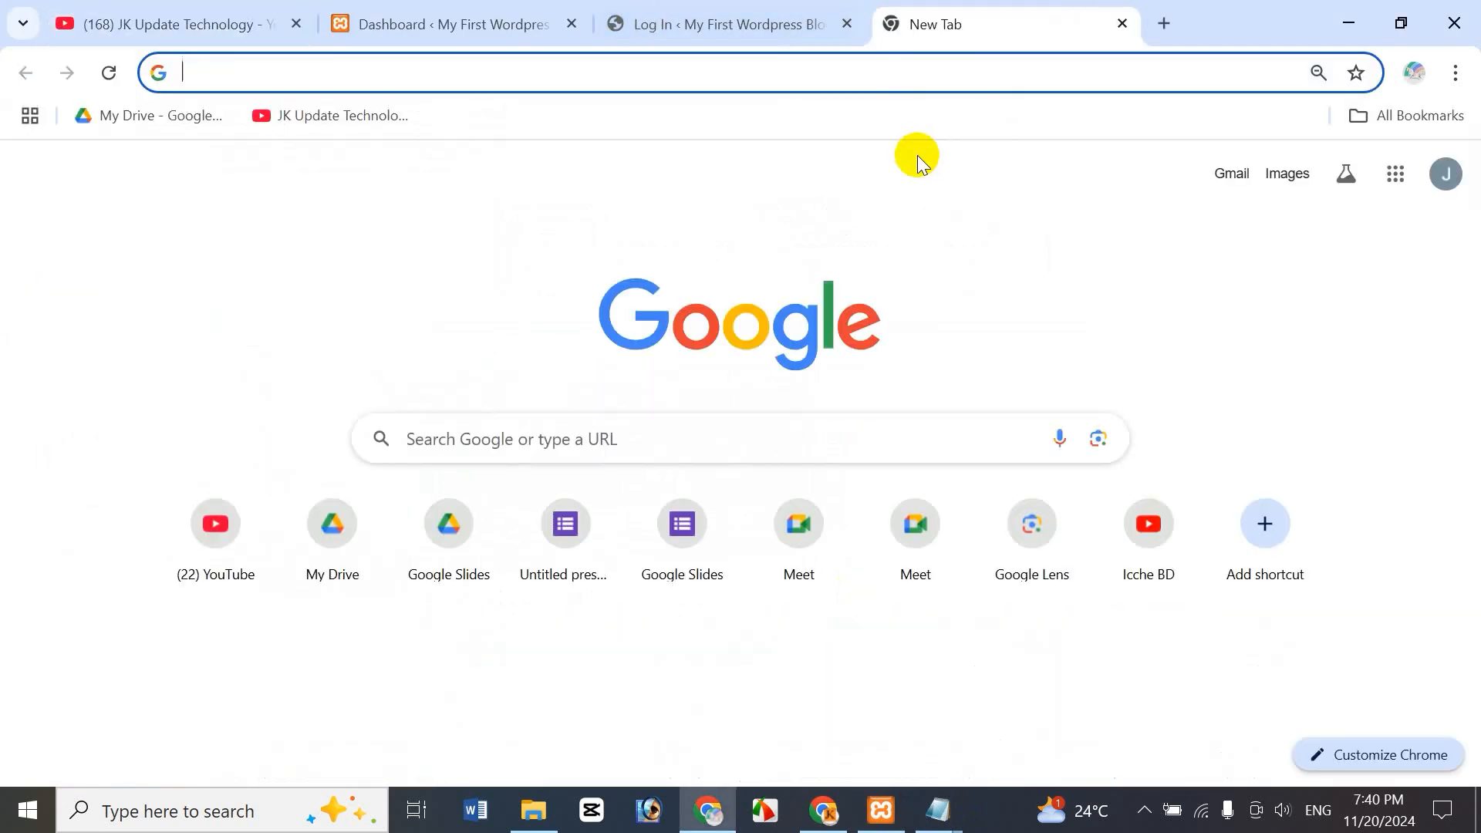
pyautogui.write('l')
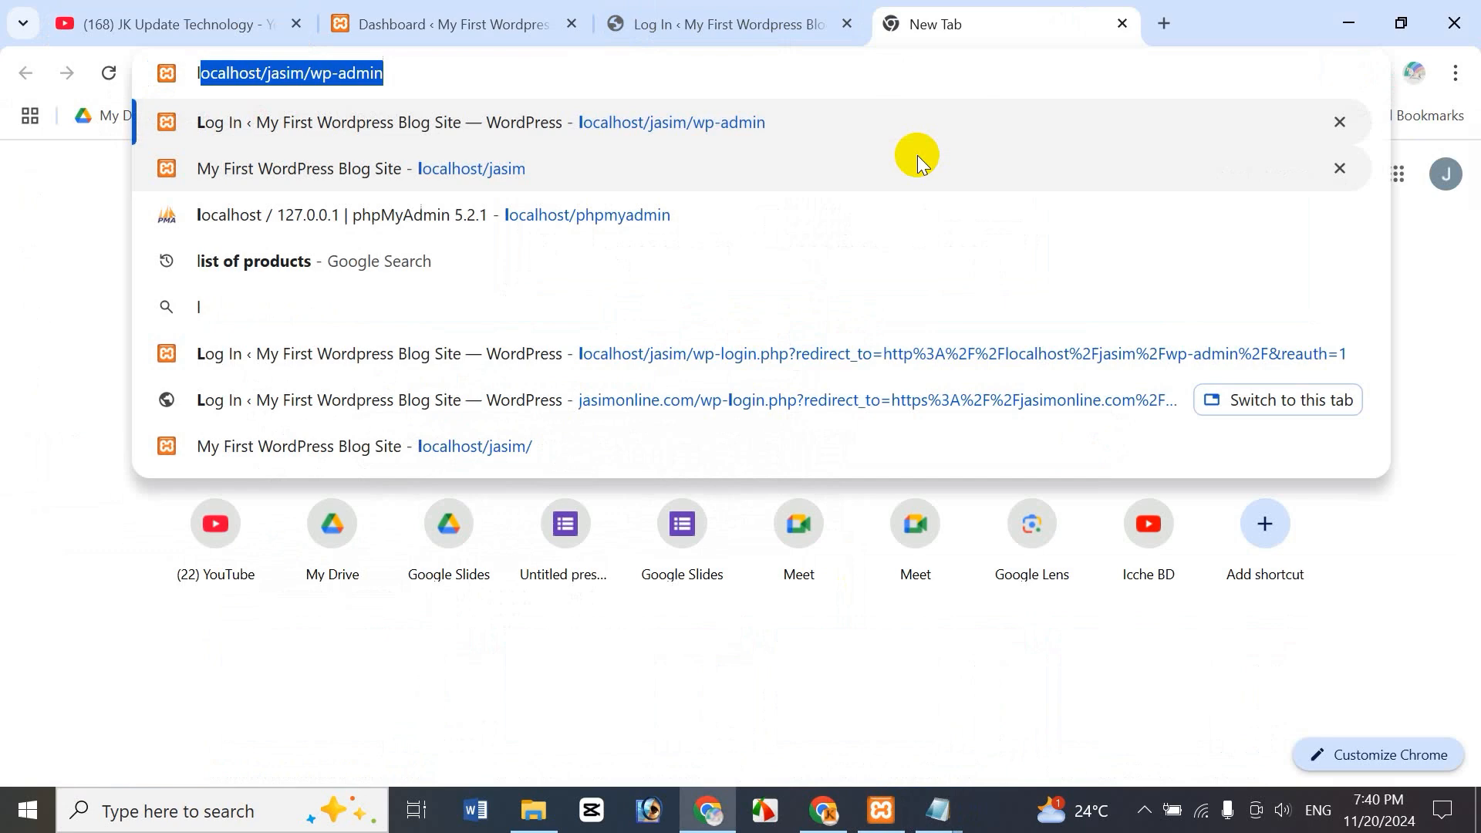
pyautogui.click(406, 72)
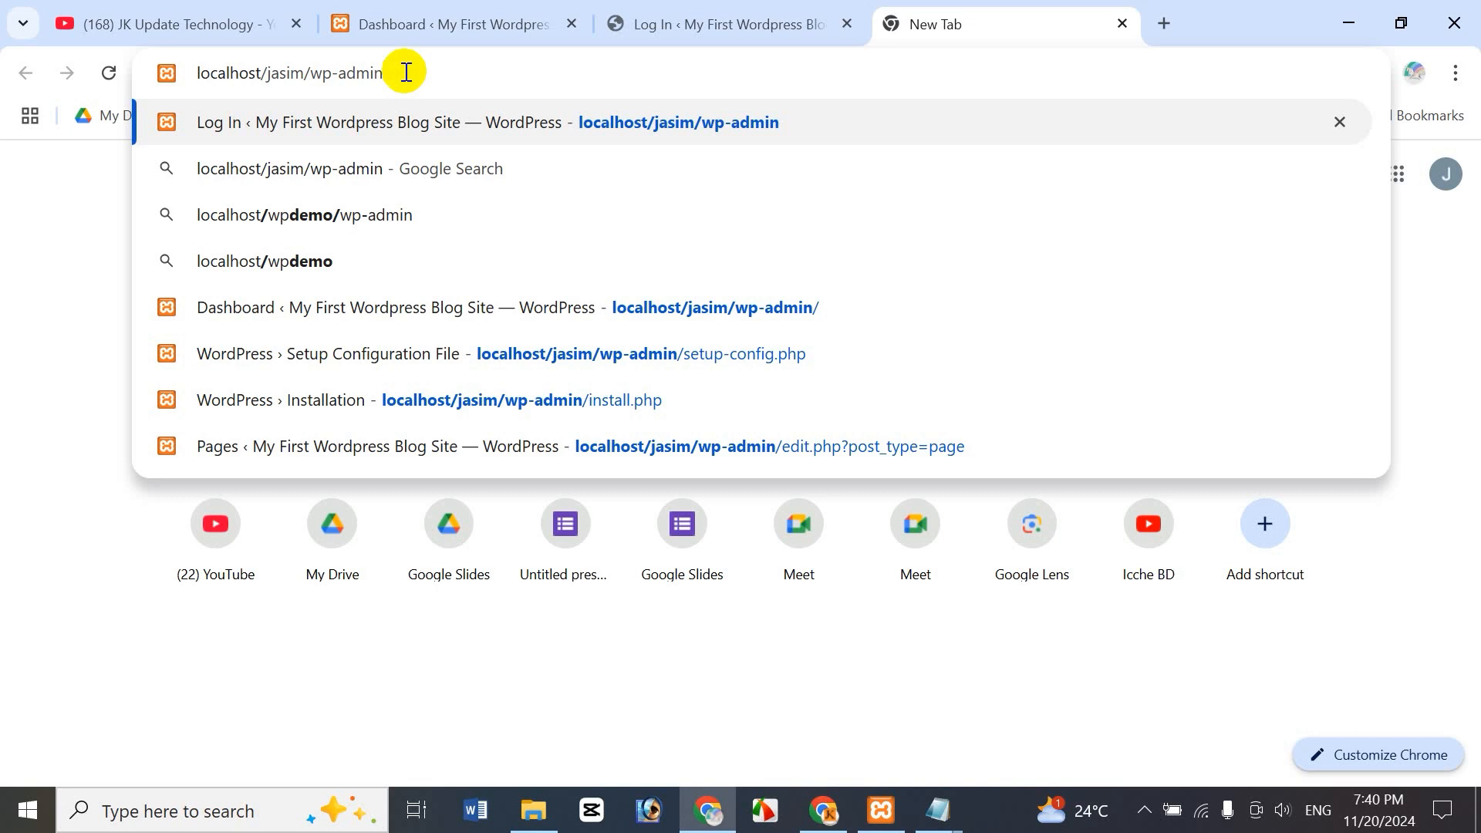
pyautogui.click(264, 79)
pyautogui.doubleClick(278, 83)
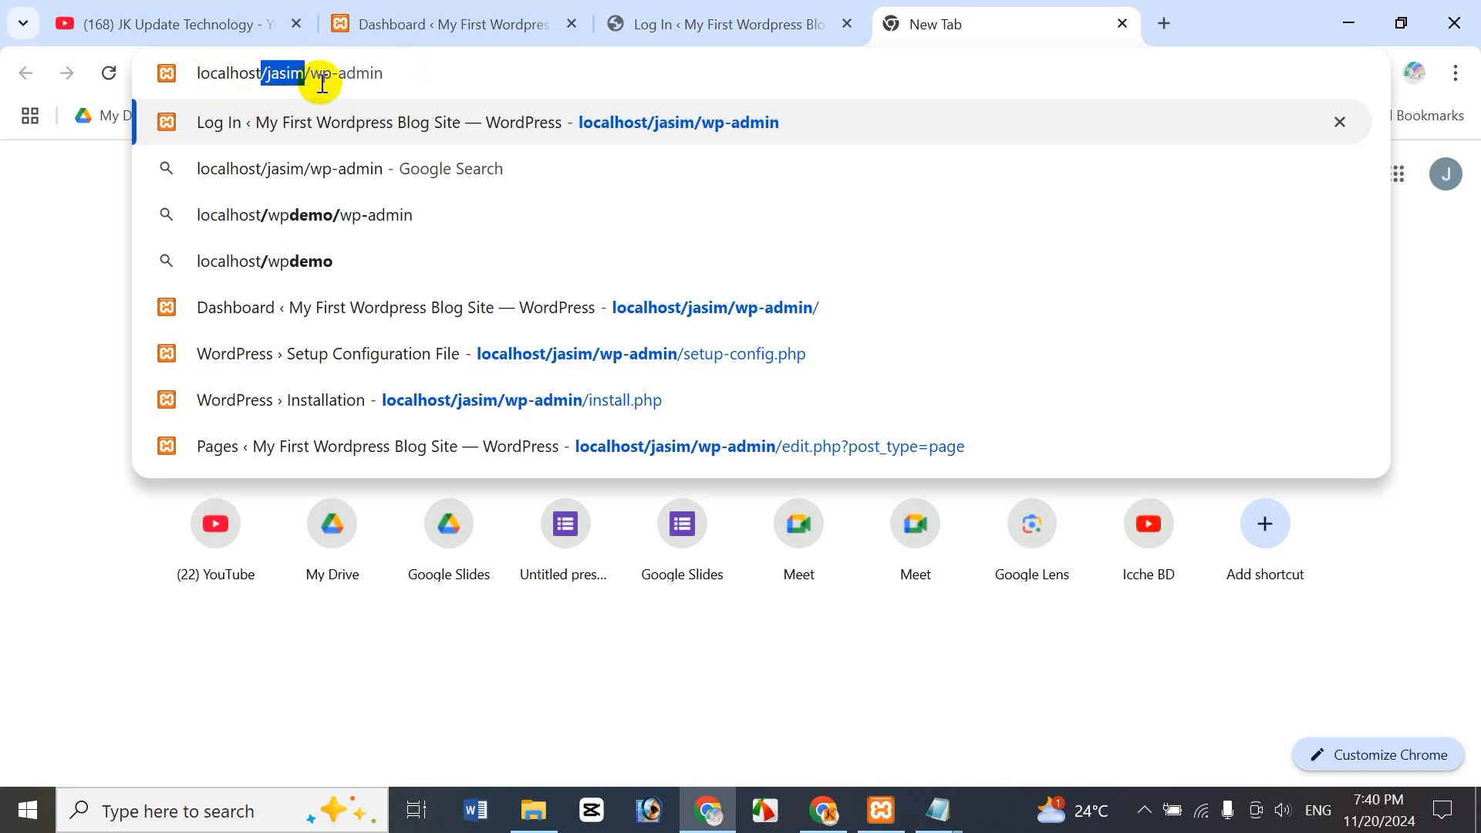
pyautogui.click(390, 74)
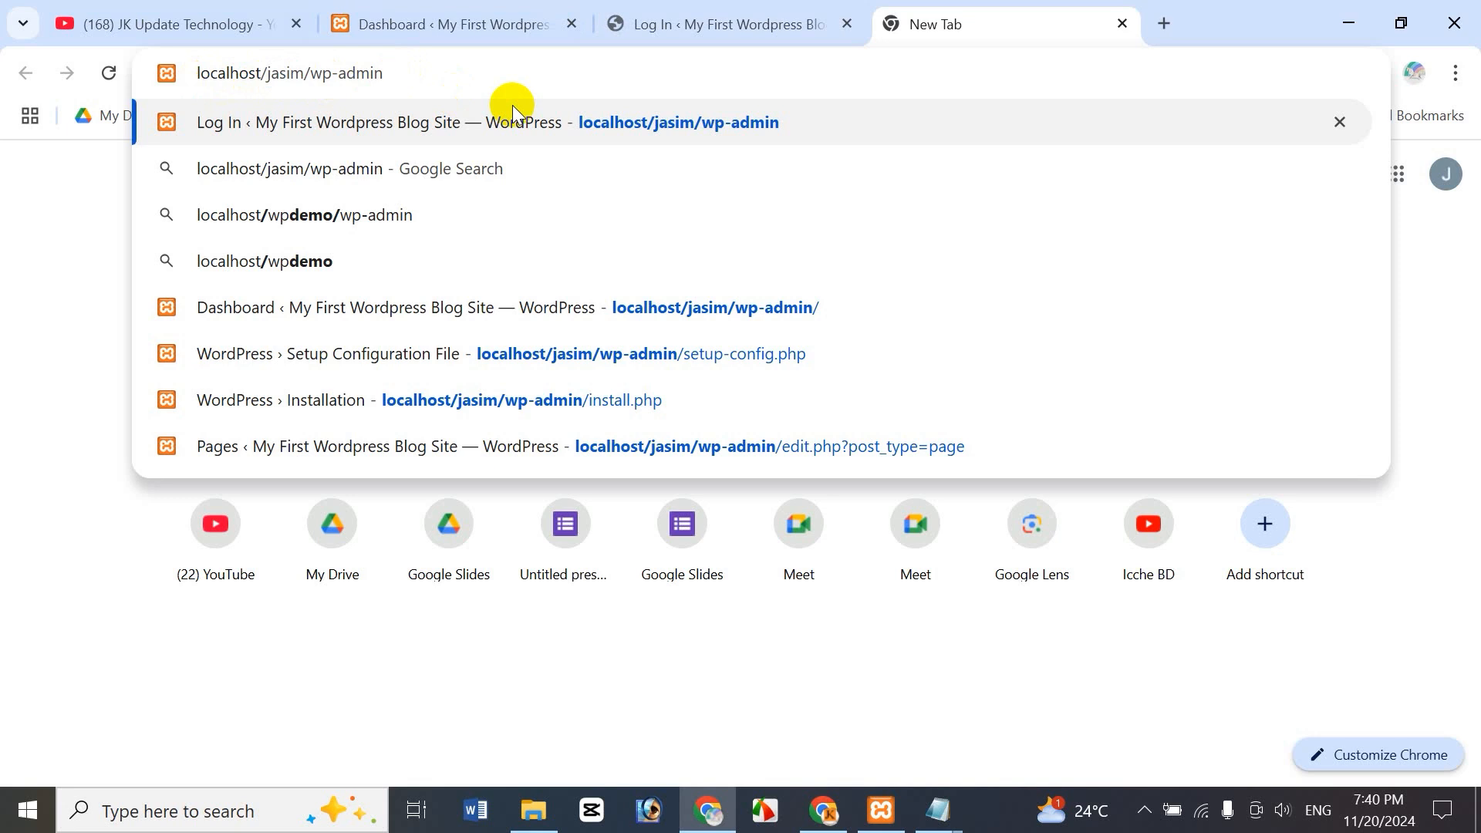
# - Open Elementor's Theme Builder from the local WordPress dashboard in a new tab, closing the live login and blank tabs
pyautogui.click(764, 23)
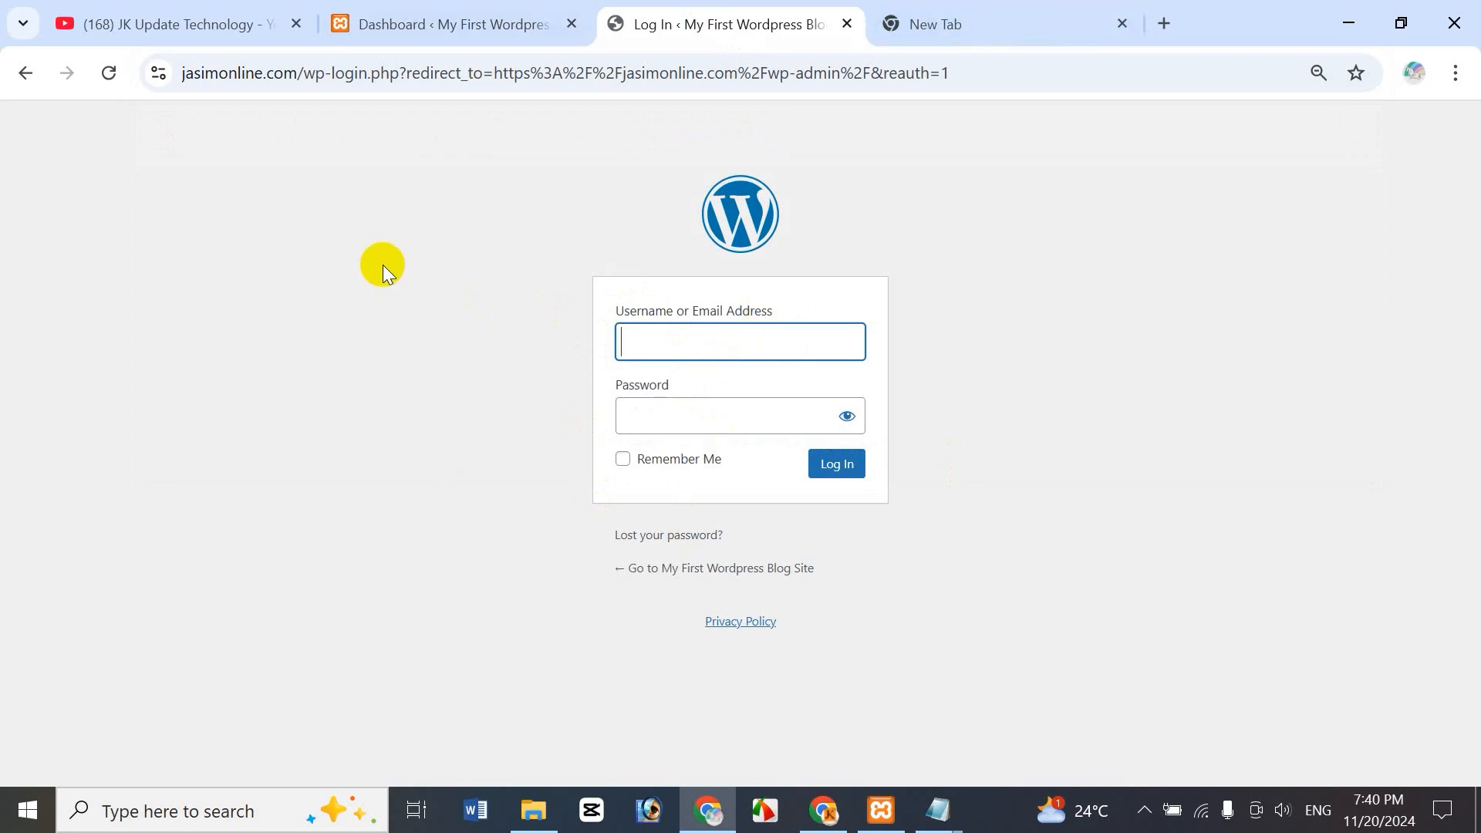
pyautogui.click(440, 24)
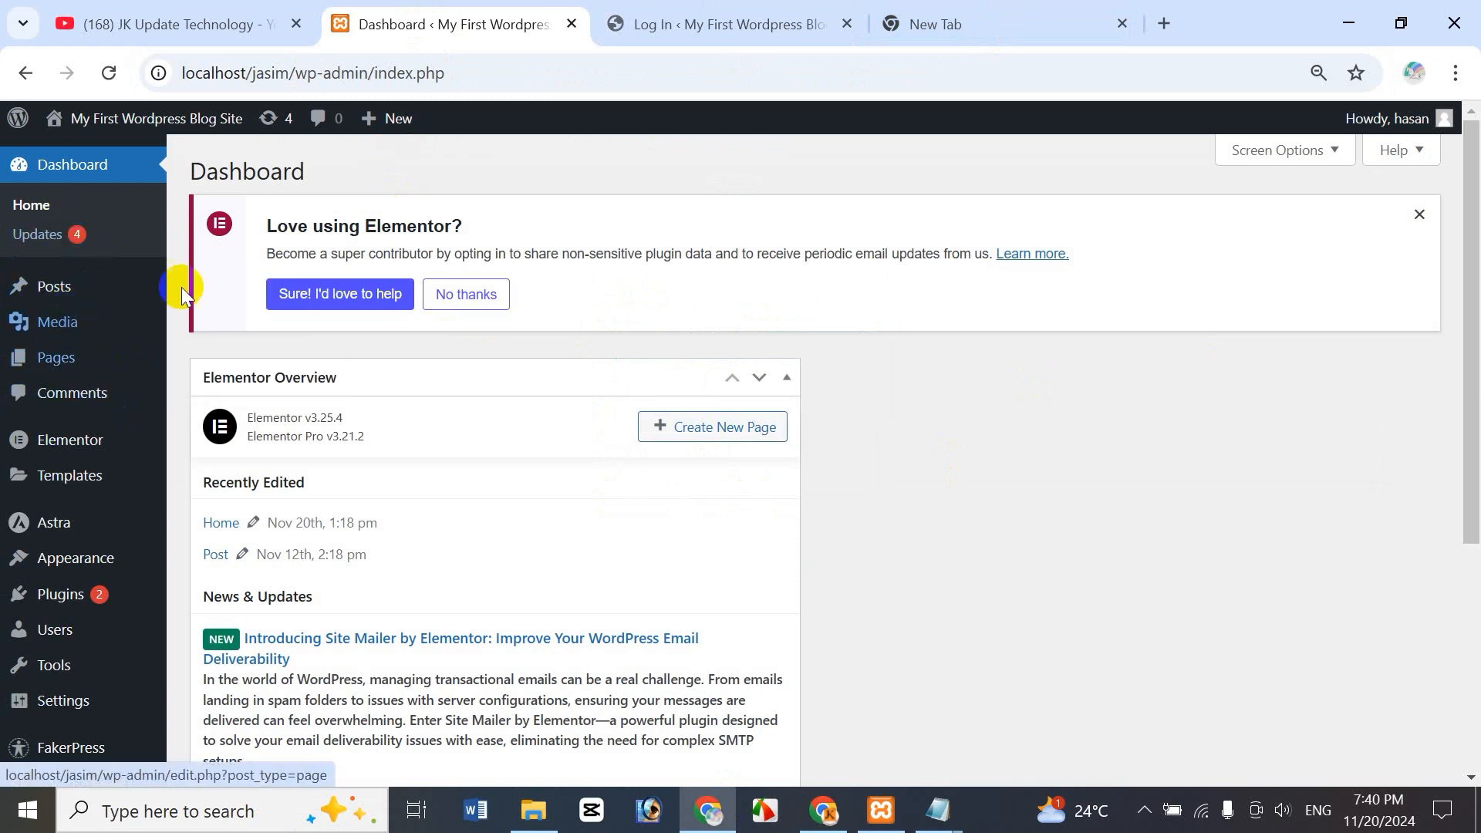
pyautogui.moveTo(99, 481)
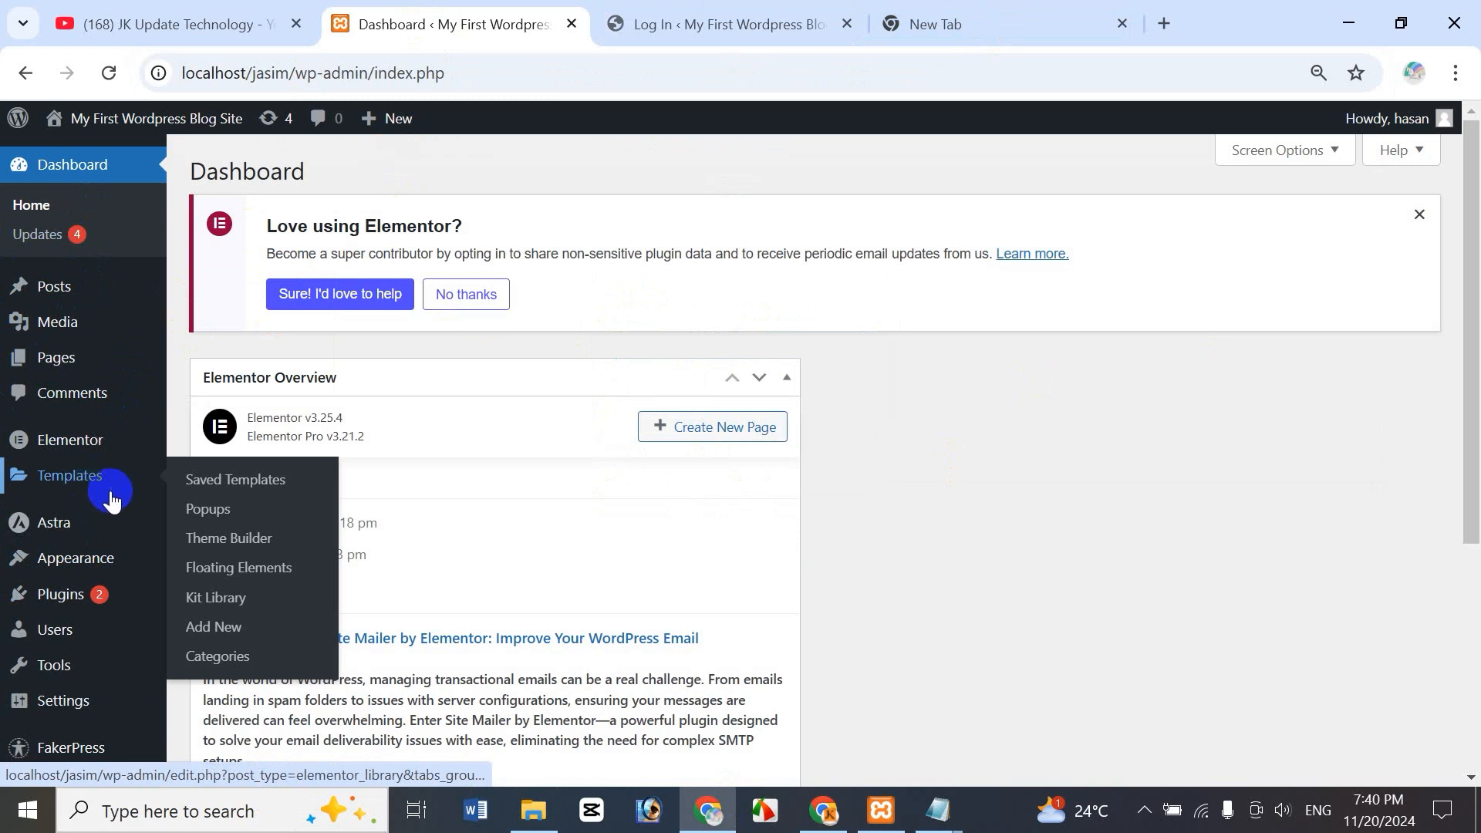
pyautogui.rightClick(253, 539)
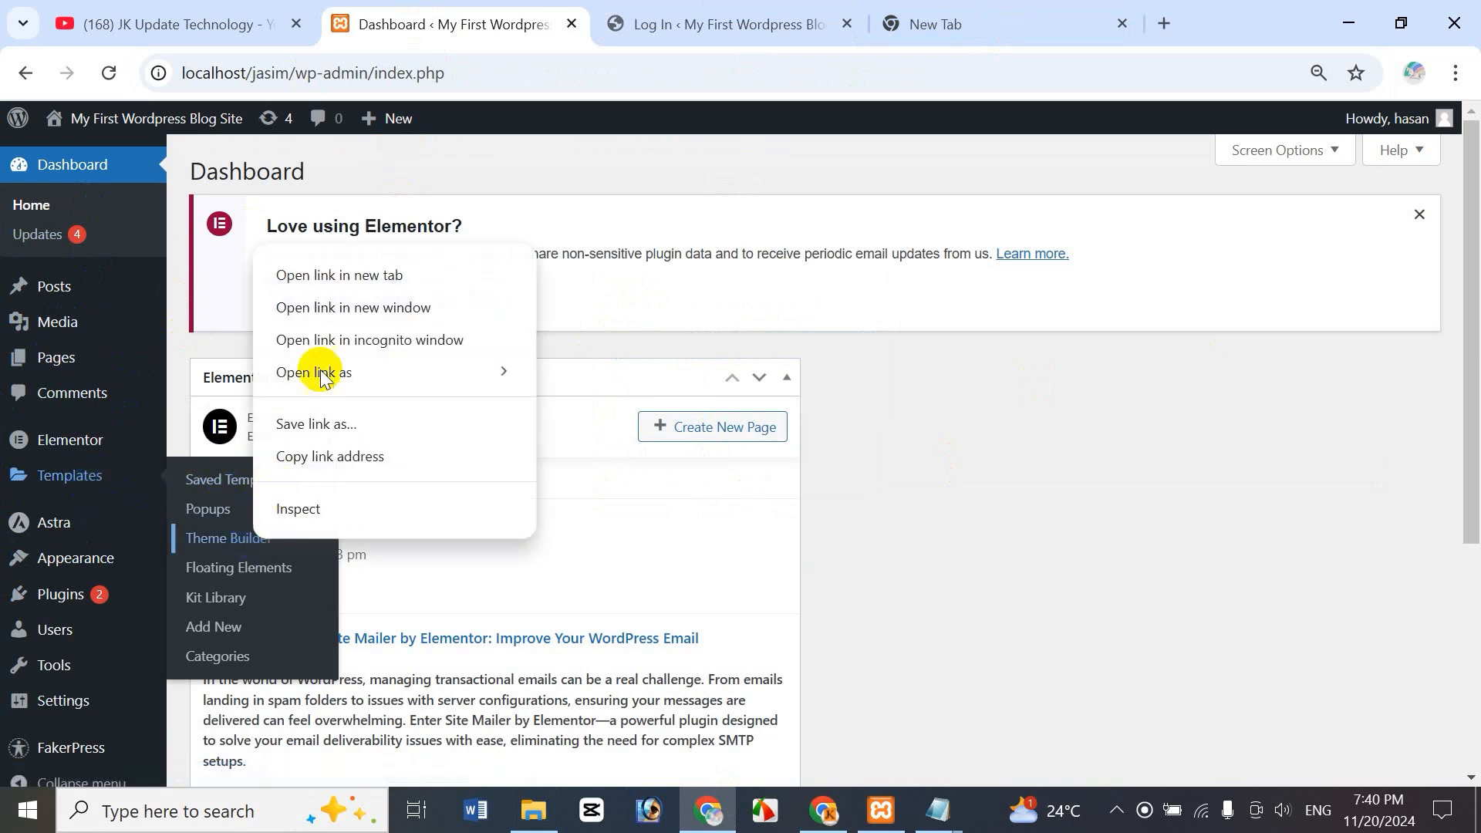
pyautogui.click(353, 285)
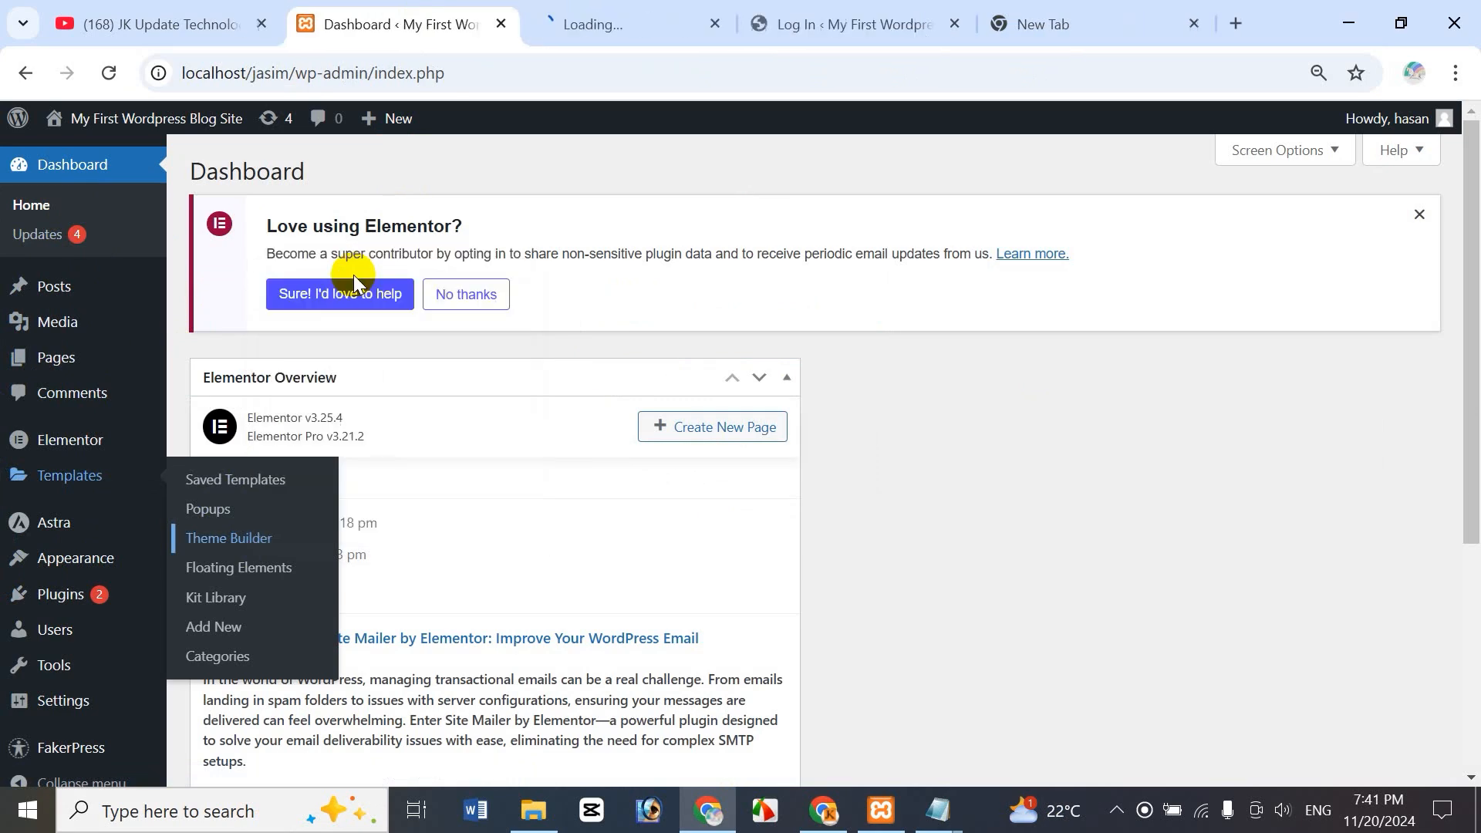
pyautogui.click(954, 24)
pyautogui.click(966, 24)
pyautogui.click(664, 24)
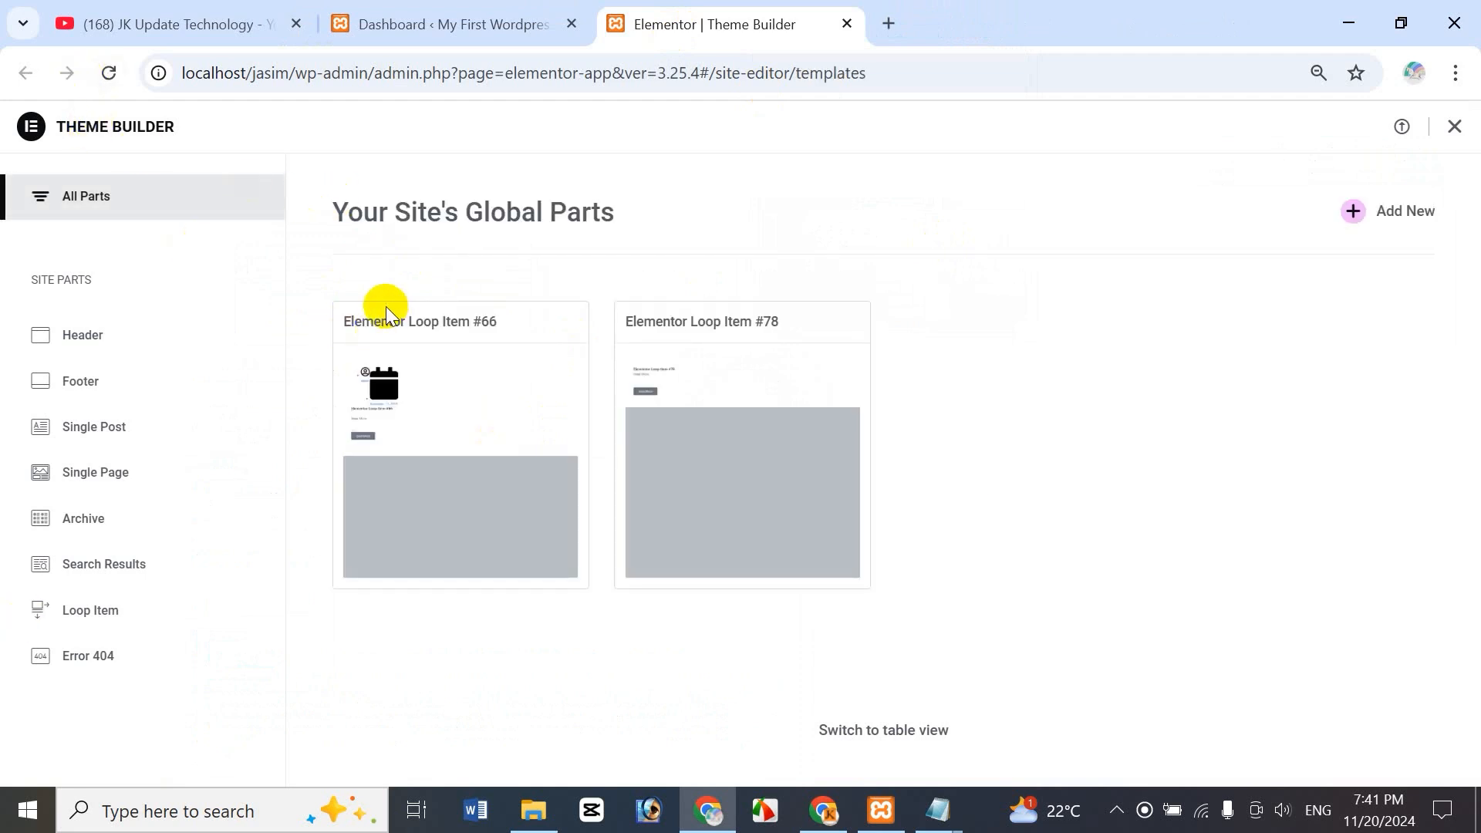
# - Add a new Single Post template in the Theme Builder and view the Single Post blocks in the library
pyautogui.click(109, 435)
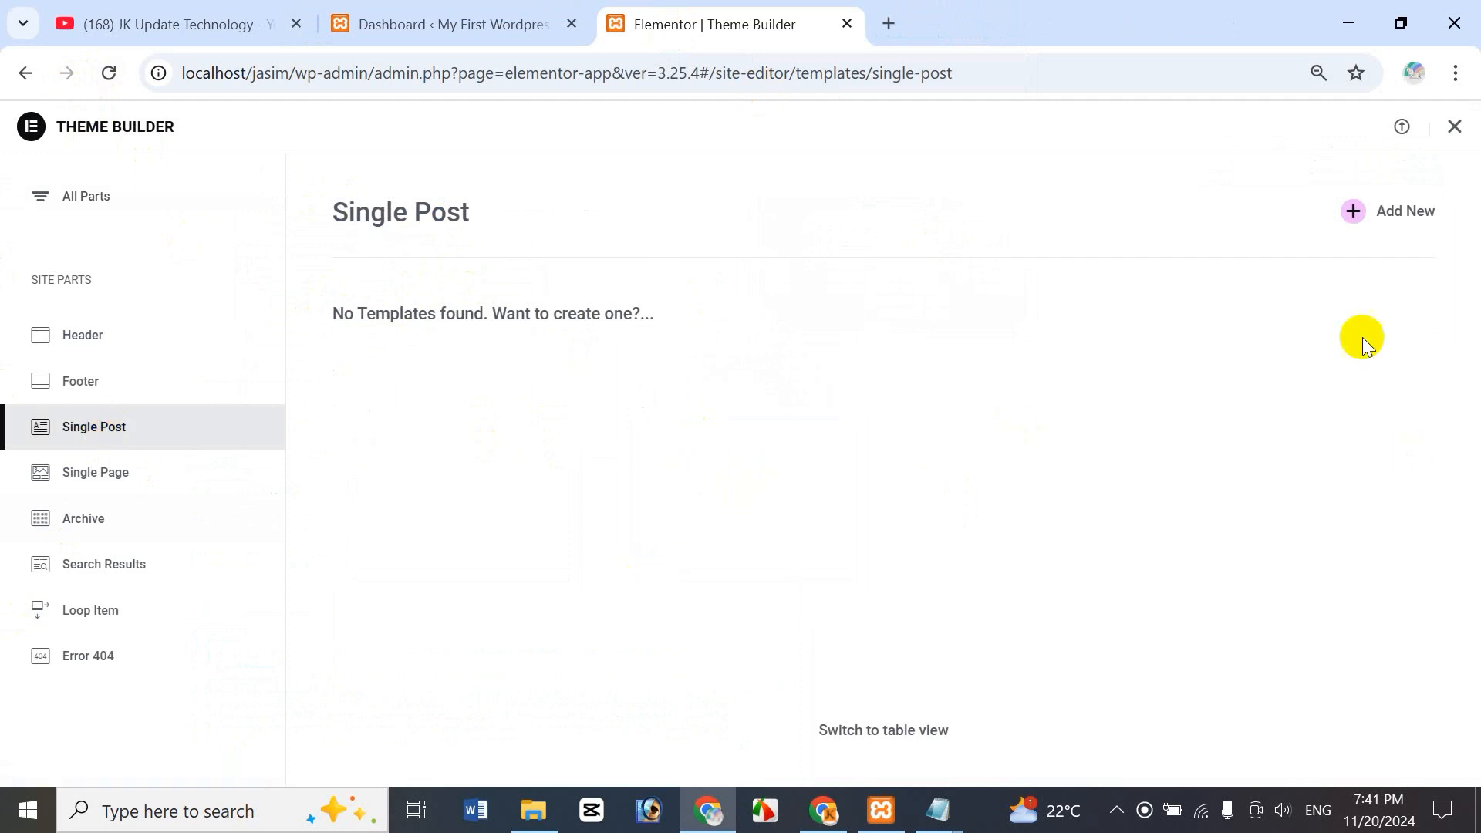
pyautogui.click(1391, 220)
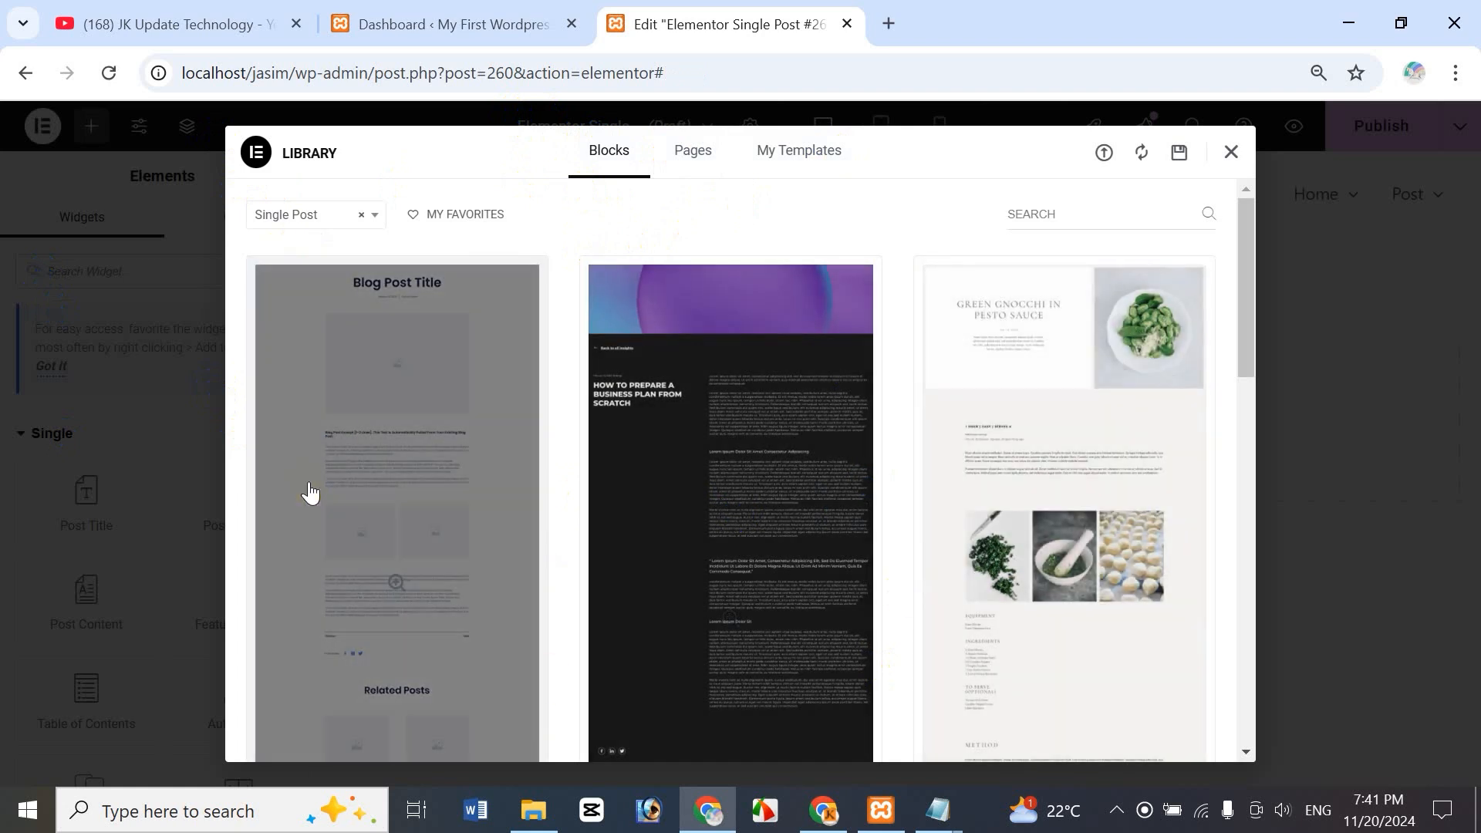
pyautogui.click(728, 339)
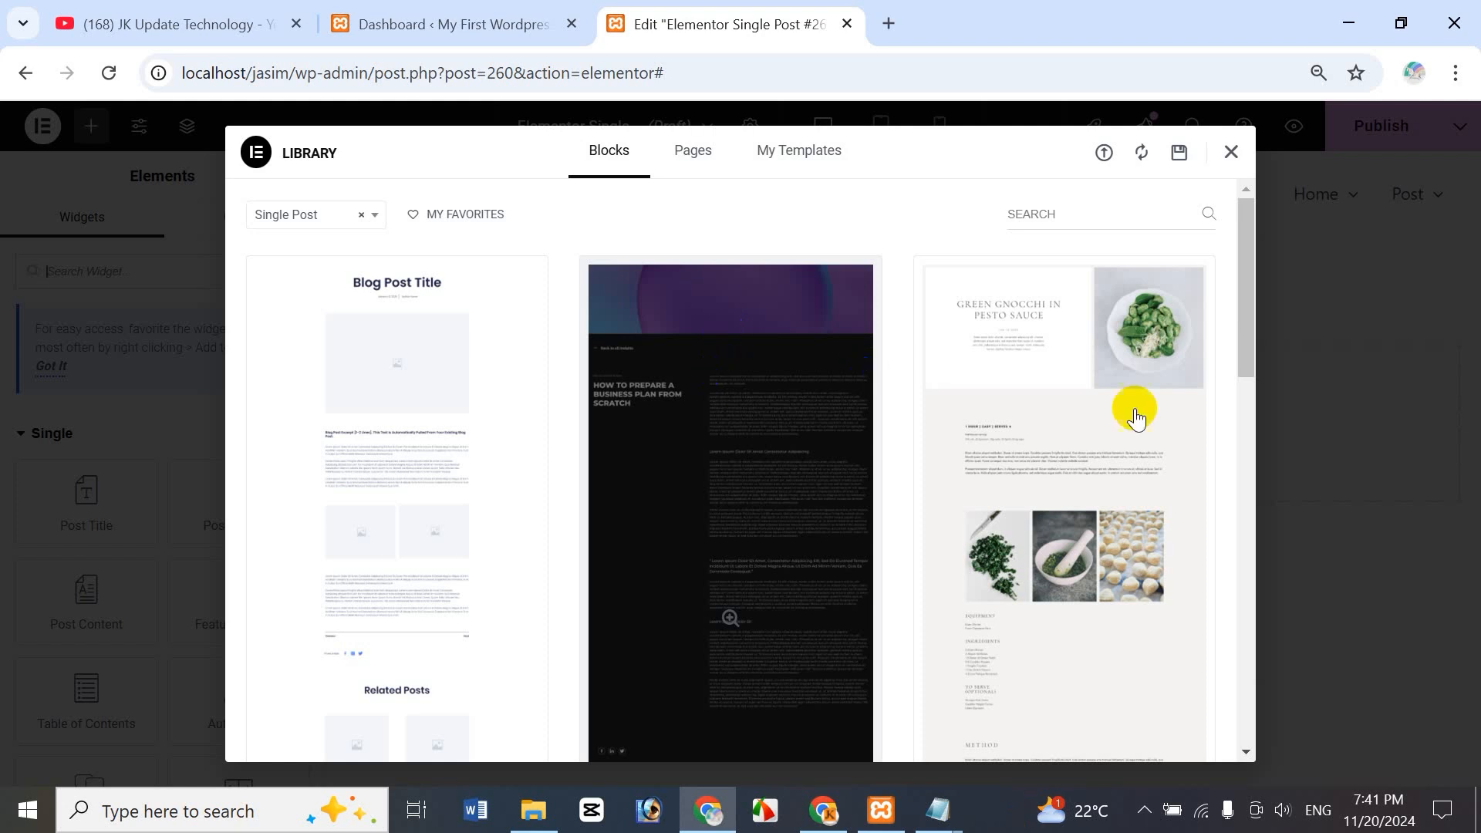
pyautogui.click(1329, 386)
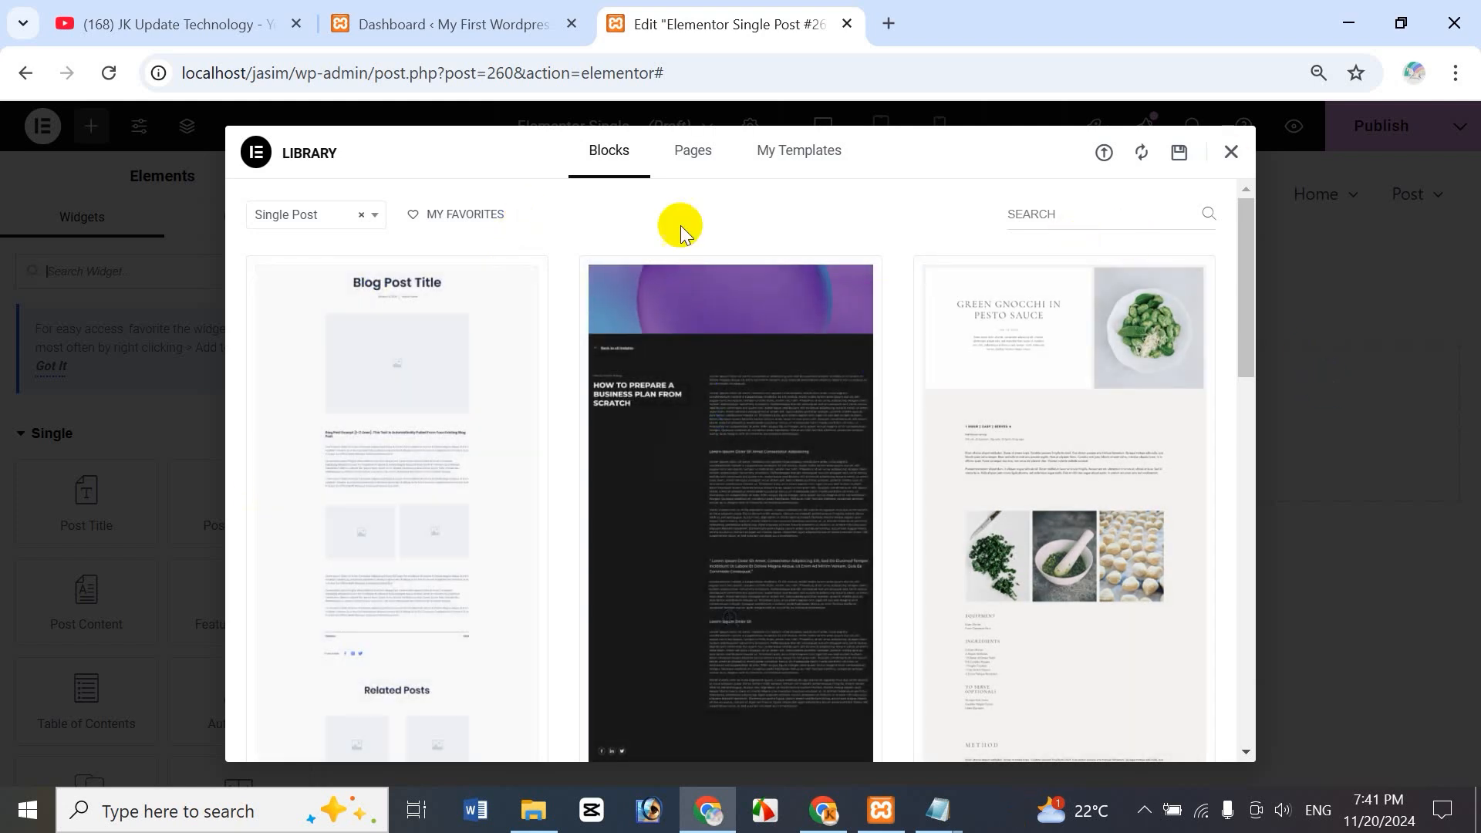
# - Close the template library and add a single-column Flexbox container to the Single Post template
pyautogui.click(1232, 153)
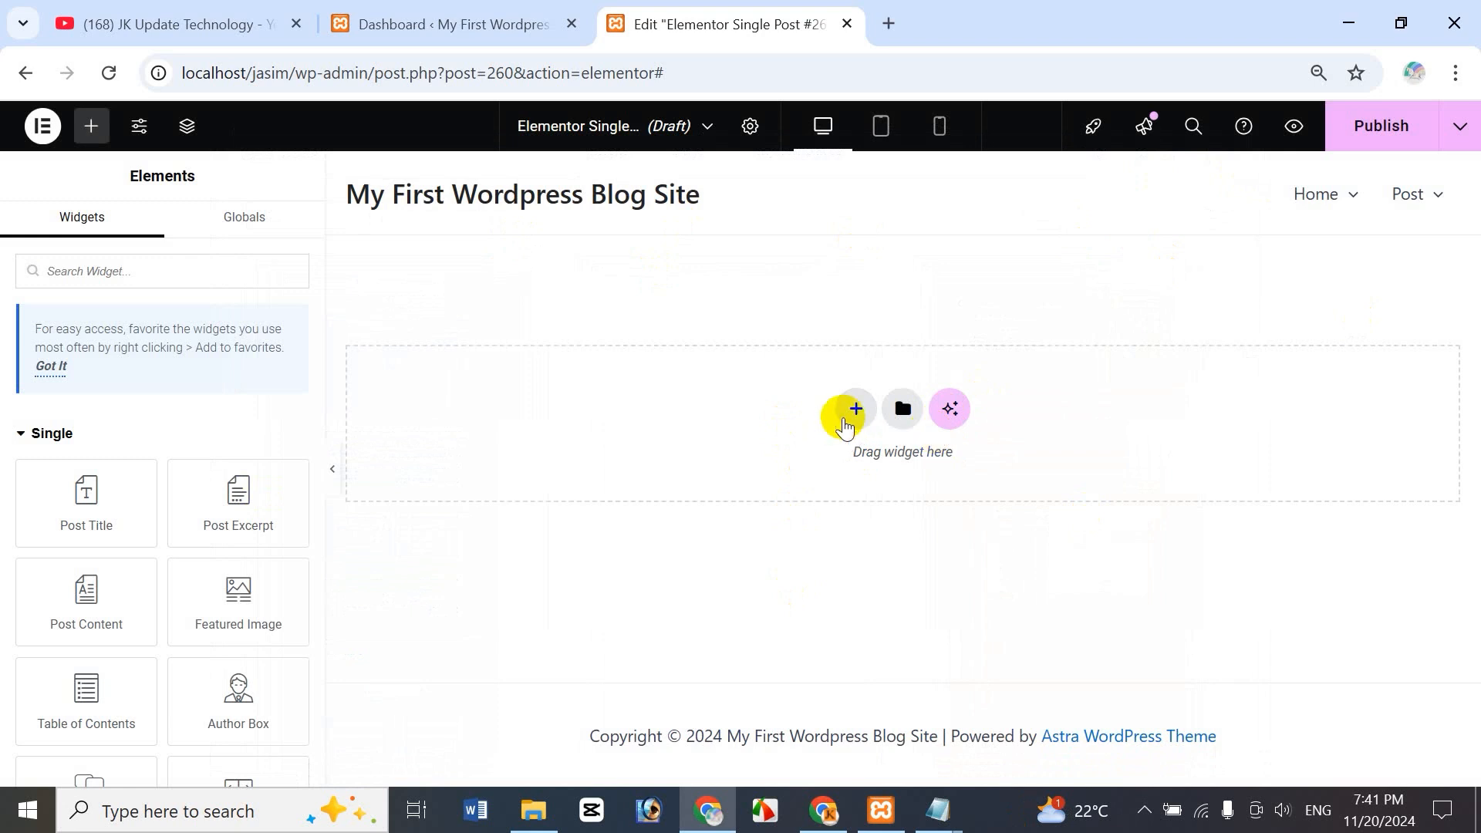
pyautogui.click(856, 409)
pyautogui.click(827, 485)
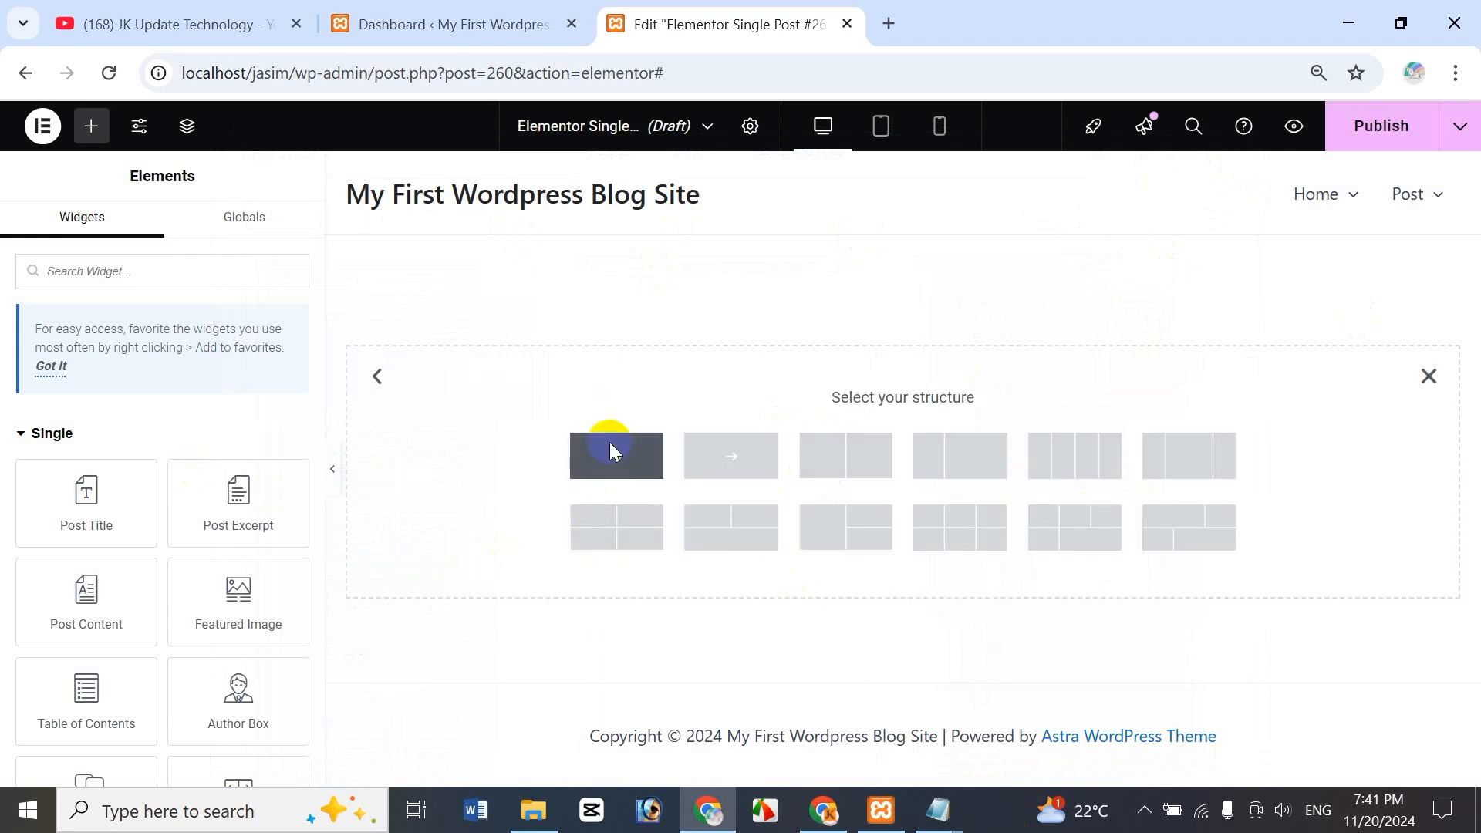
pyautogui.click(611, 448)
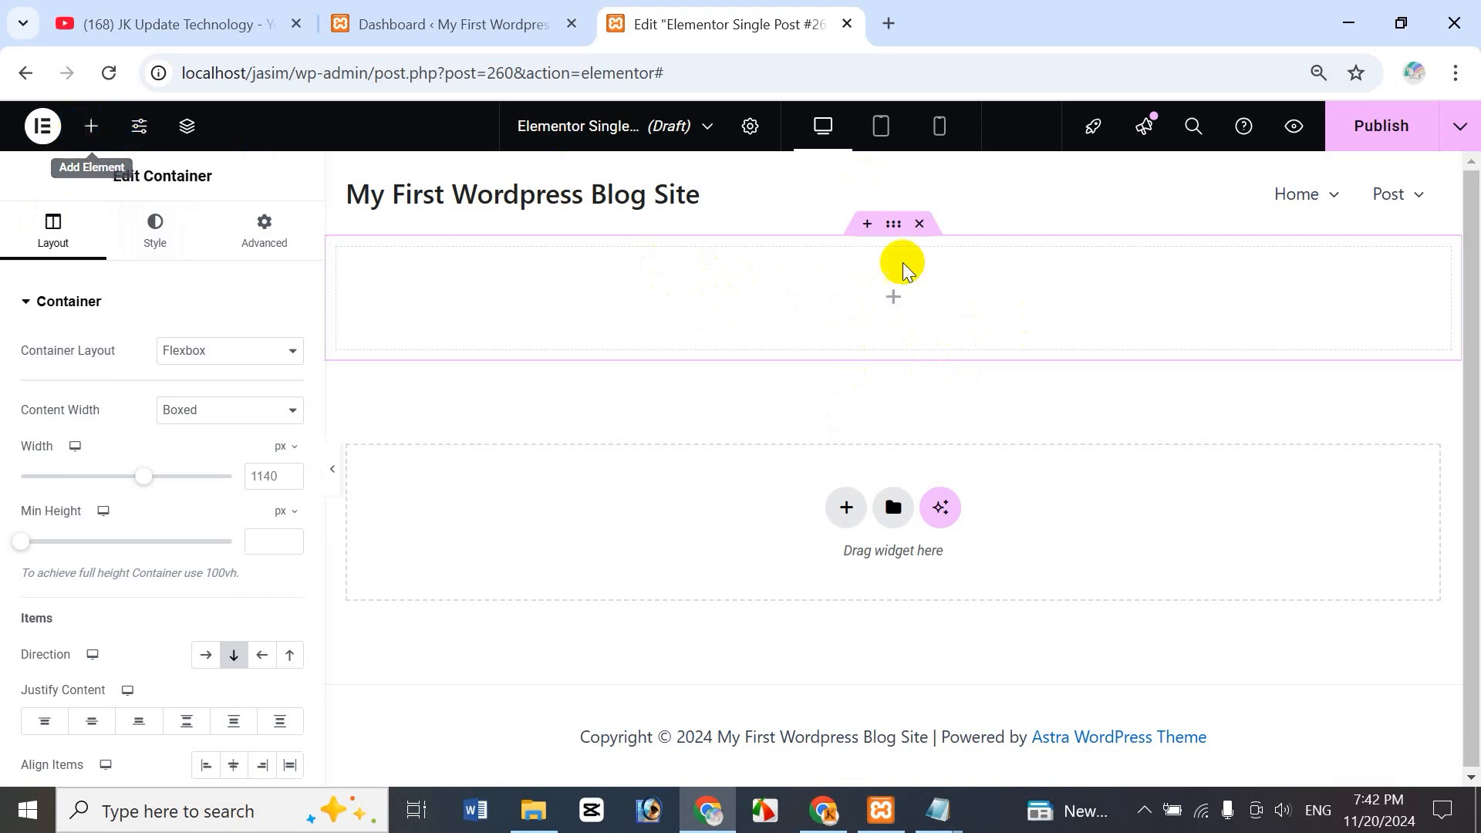
# - Place a Featured Image widget inside the empty container
pyautogui.click(891, 299)
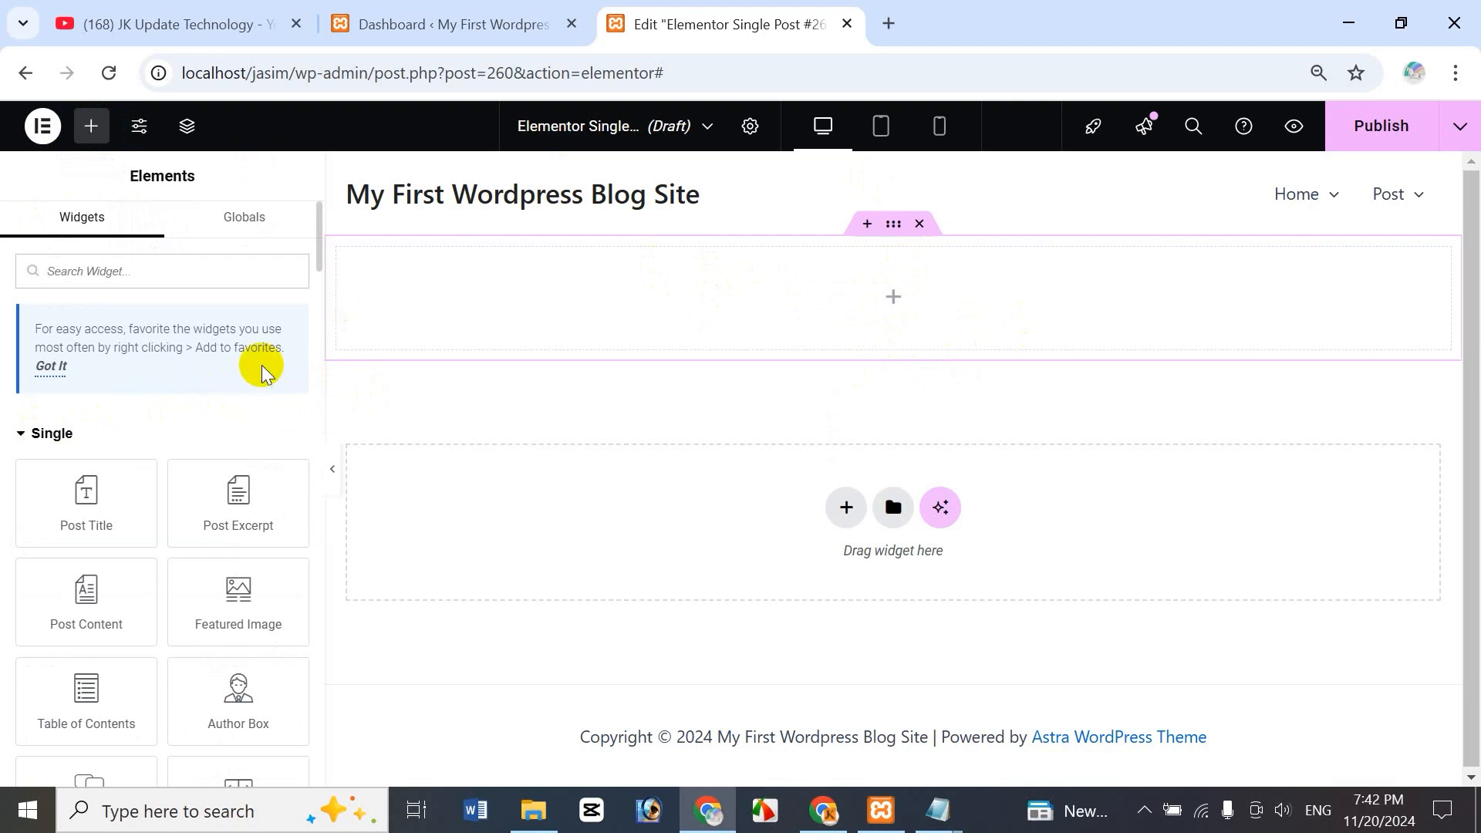
pyautogui.moveTo(319, 224)
pyautogui.mouseDown()
pyautogui.moveTo(318, 266)
pyautogui.moveTo(308, 238)
pyautogui.mouseUp()
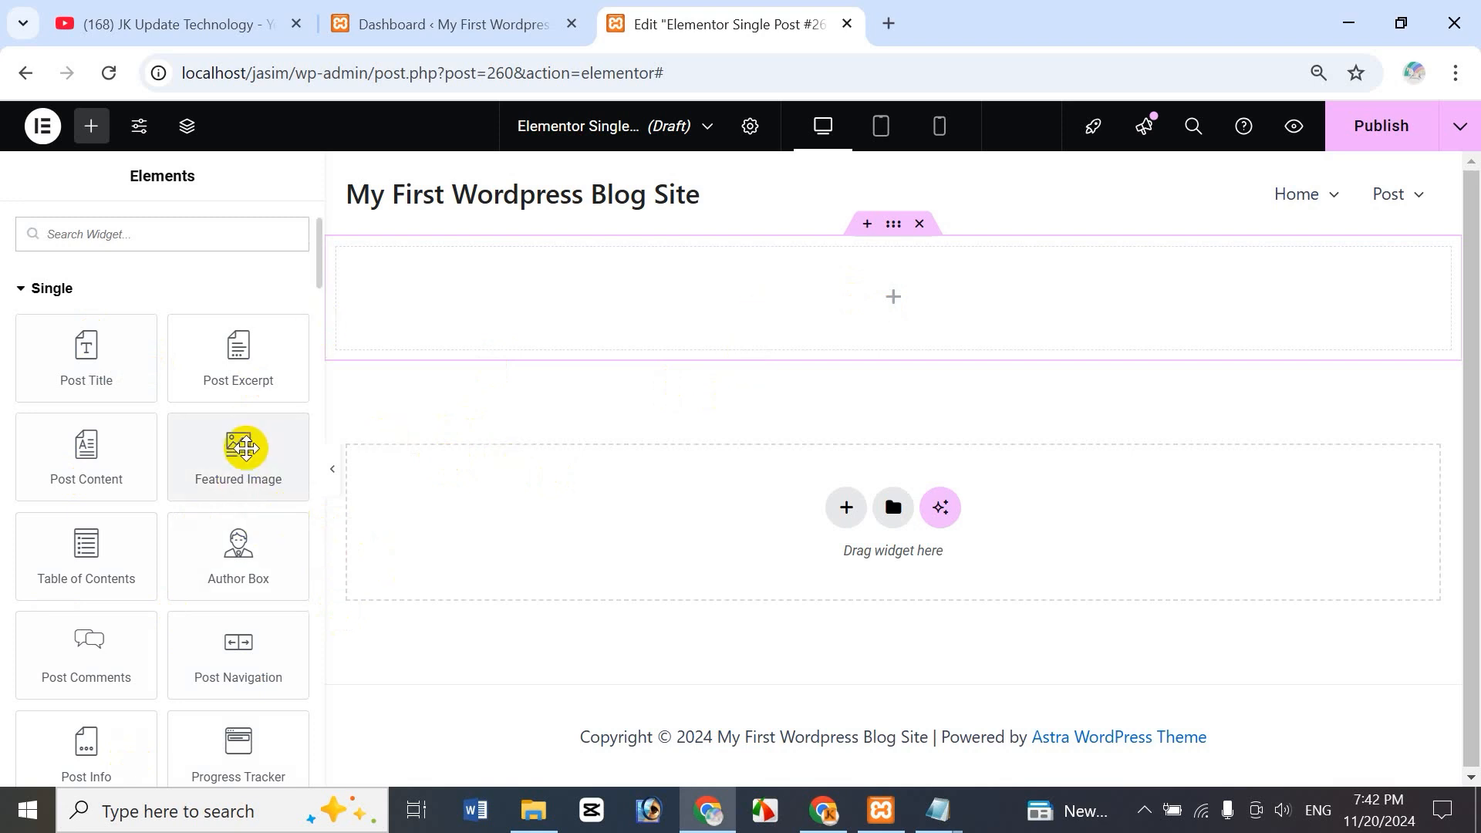
pyautogui.moveTo(245, 449); pyautogui.dragTo(945, 266)
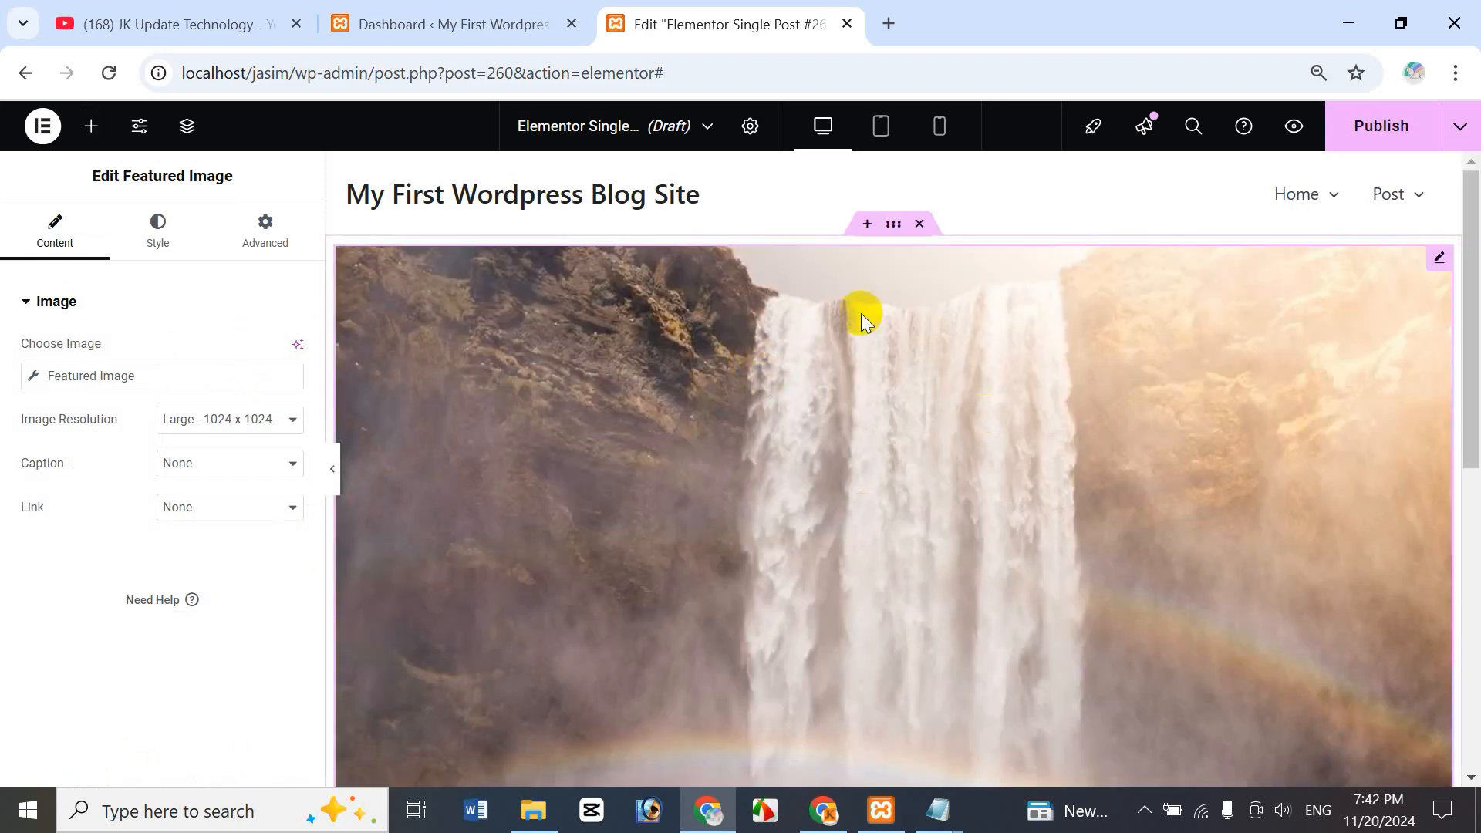
# - Add a Post Content widget directly below the featured image
pyautogui.scroll(-5, 925, 575)
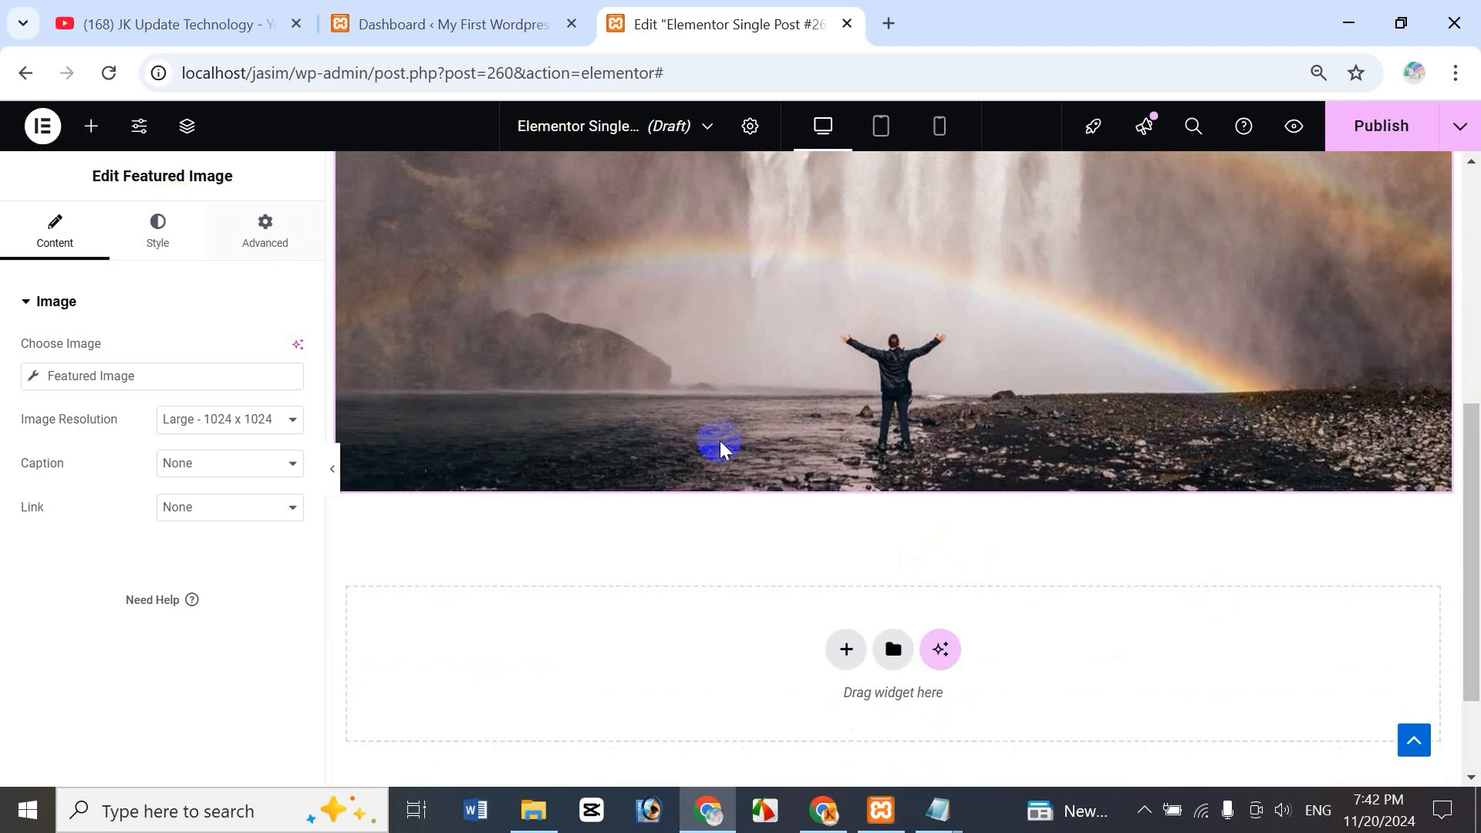
pyautogui.click(91, 128)
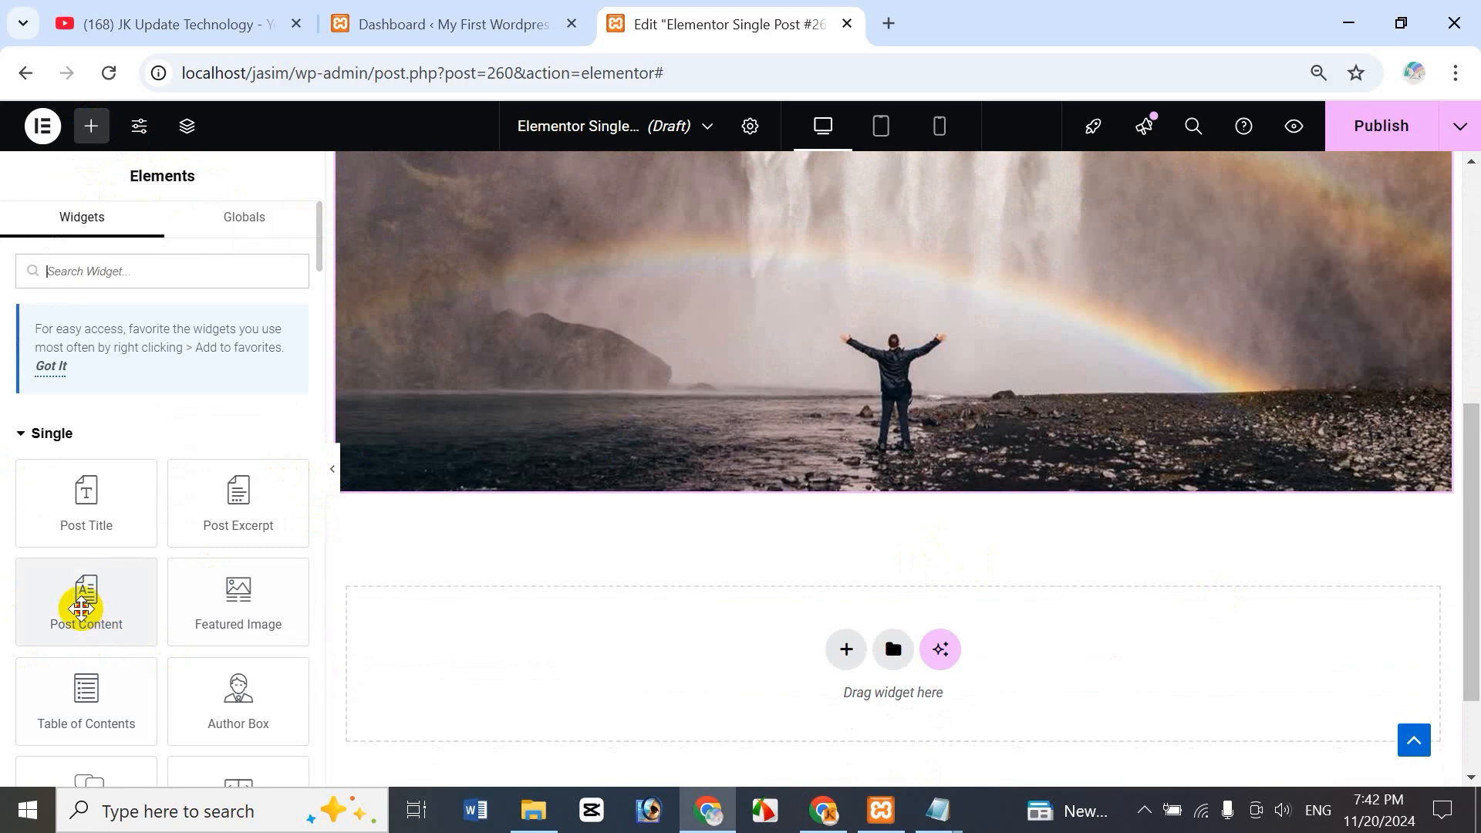
pyautogui.moveTo(81, 609); pyautogui.dragTo(875, 486)
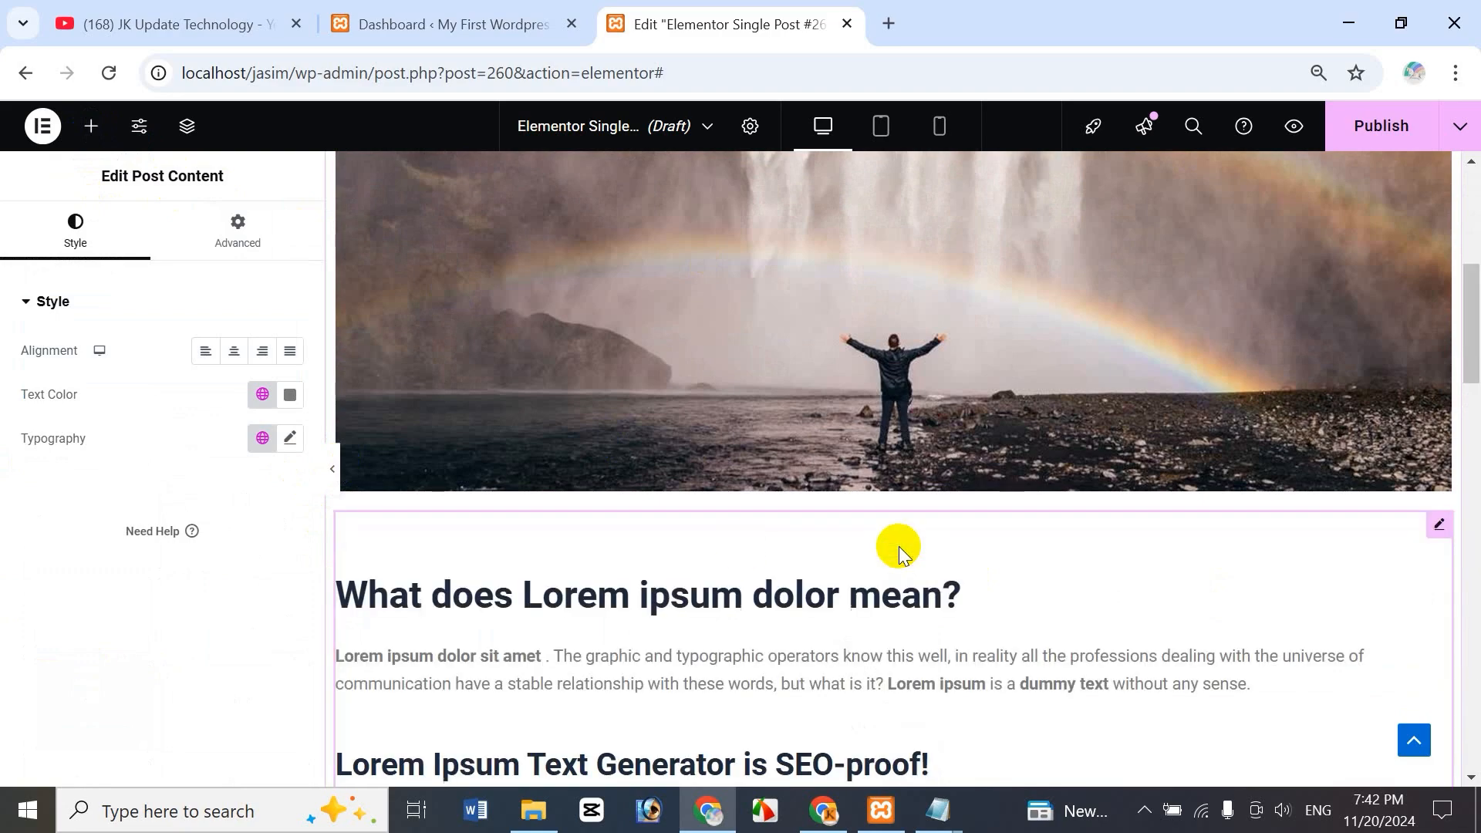
pyautogui.moveTo(1475, 312)
pyautogui.mouseDown()
pyautogui.moveTo(1475, 463)
pyautogui.moveTo(1475, 327)
pyautogui.mouseUp()
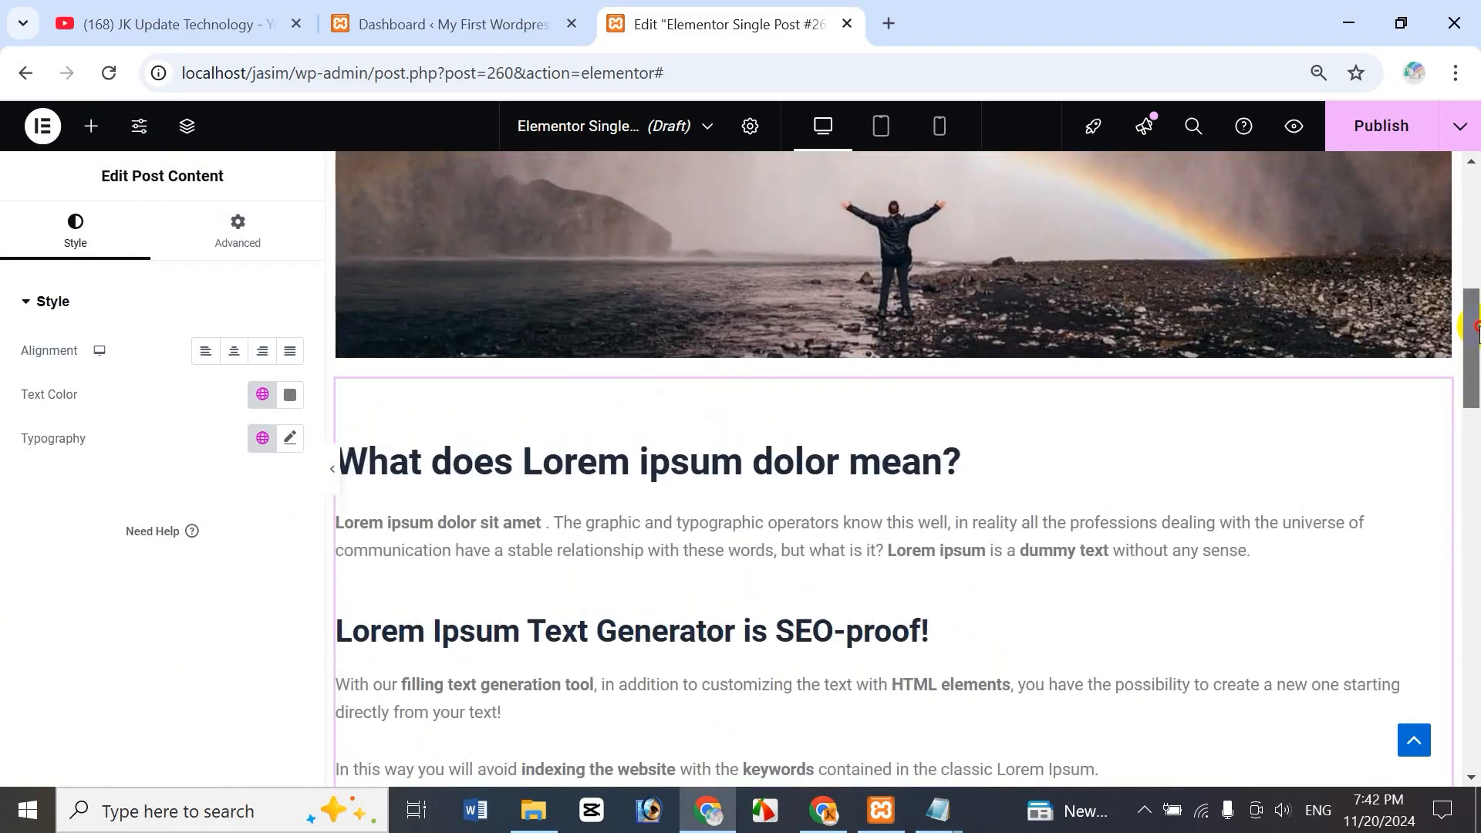
# - Insert a Table of Contents widget between the featured image and the post content
pyautogui.click(92, 127)
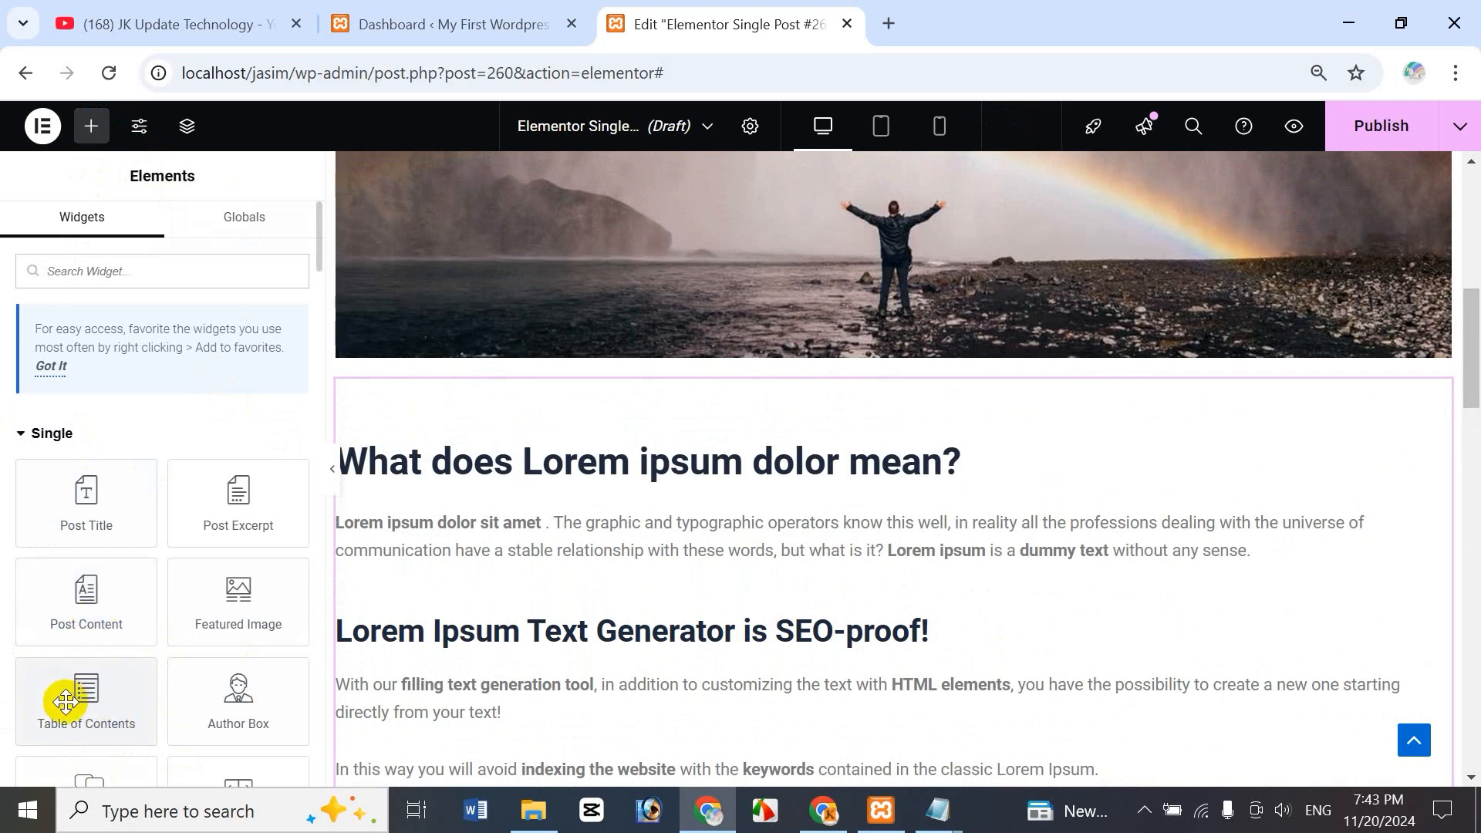
pyautogui.moveTo(66, 702); pyautogui.dragTo(739, 388)
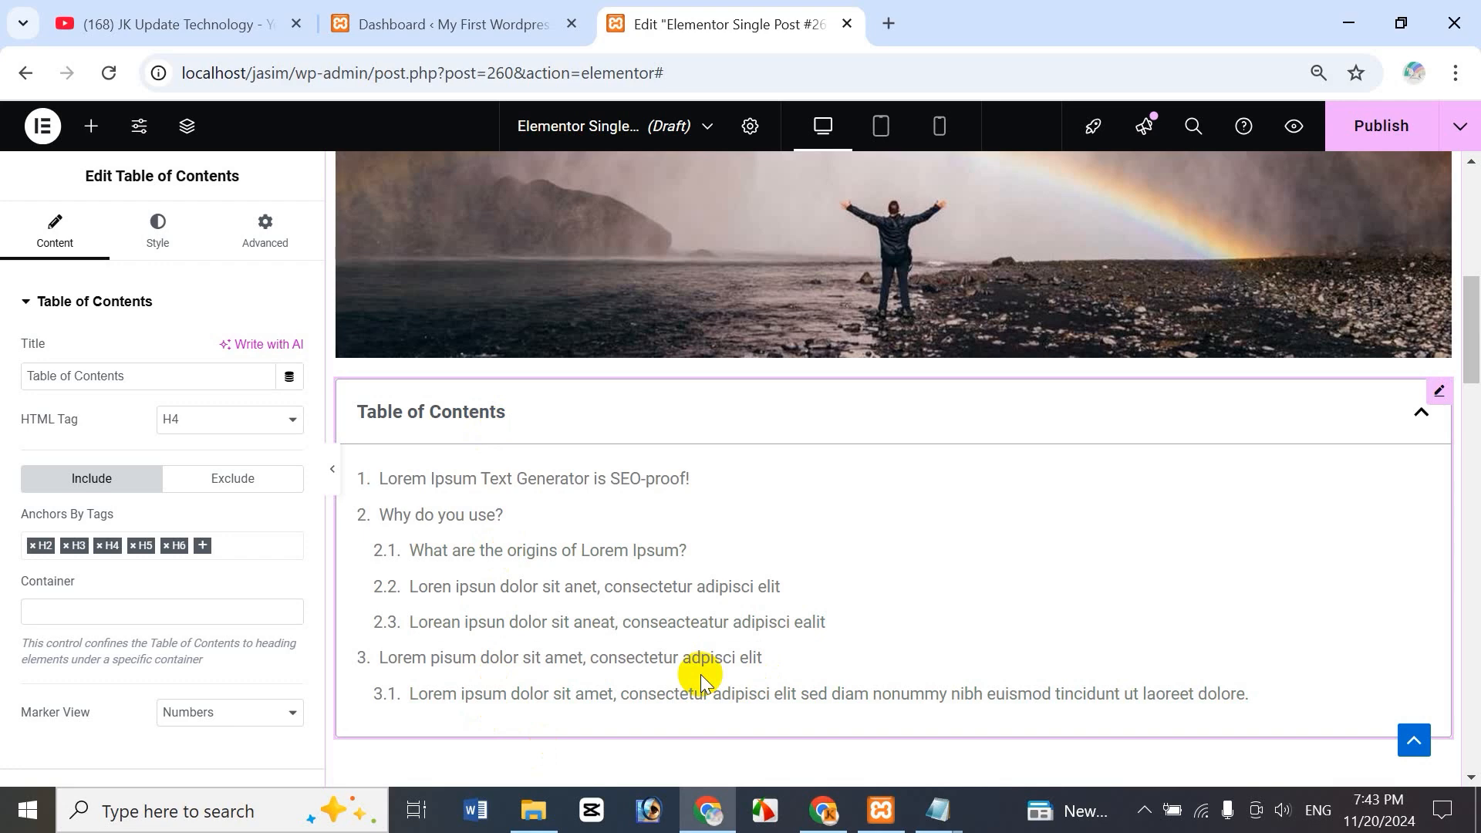
pyautogui.moveTo(1478, 359)
pyautogui.mouseDown()
pyautogui.moveTo(1478, 501)
pyautogui.moveTo(1478, 337)
pyautogui.mouseUp()
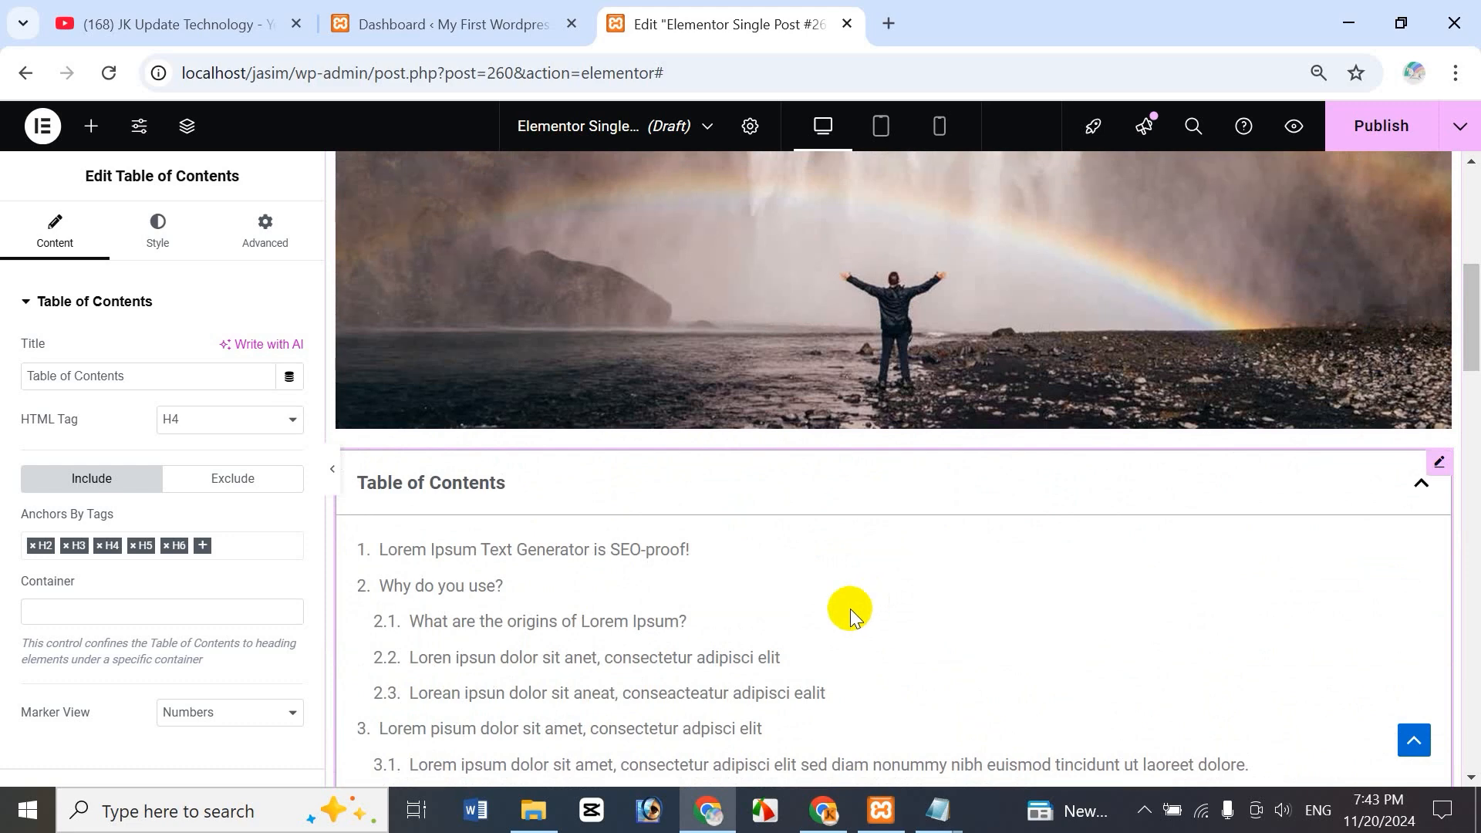
pyautogui.moveTo(1472, 346); pyautogui.dragTo(1475, 370)
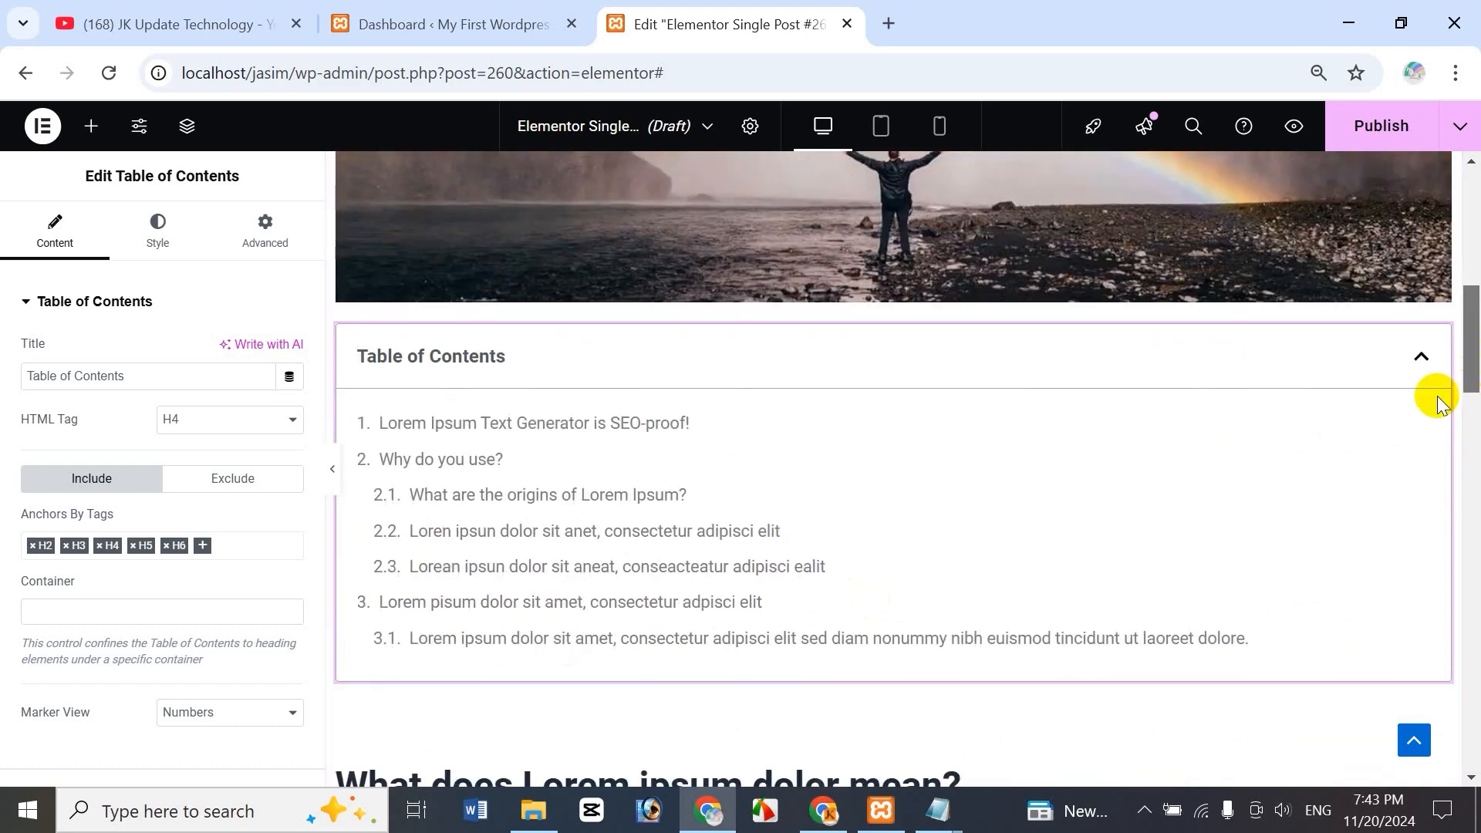
# - Look at the site's list of all posts in the WordPress dashboard tab and return to the template editor
pyautogui.click(437, 23)
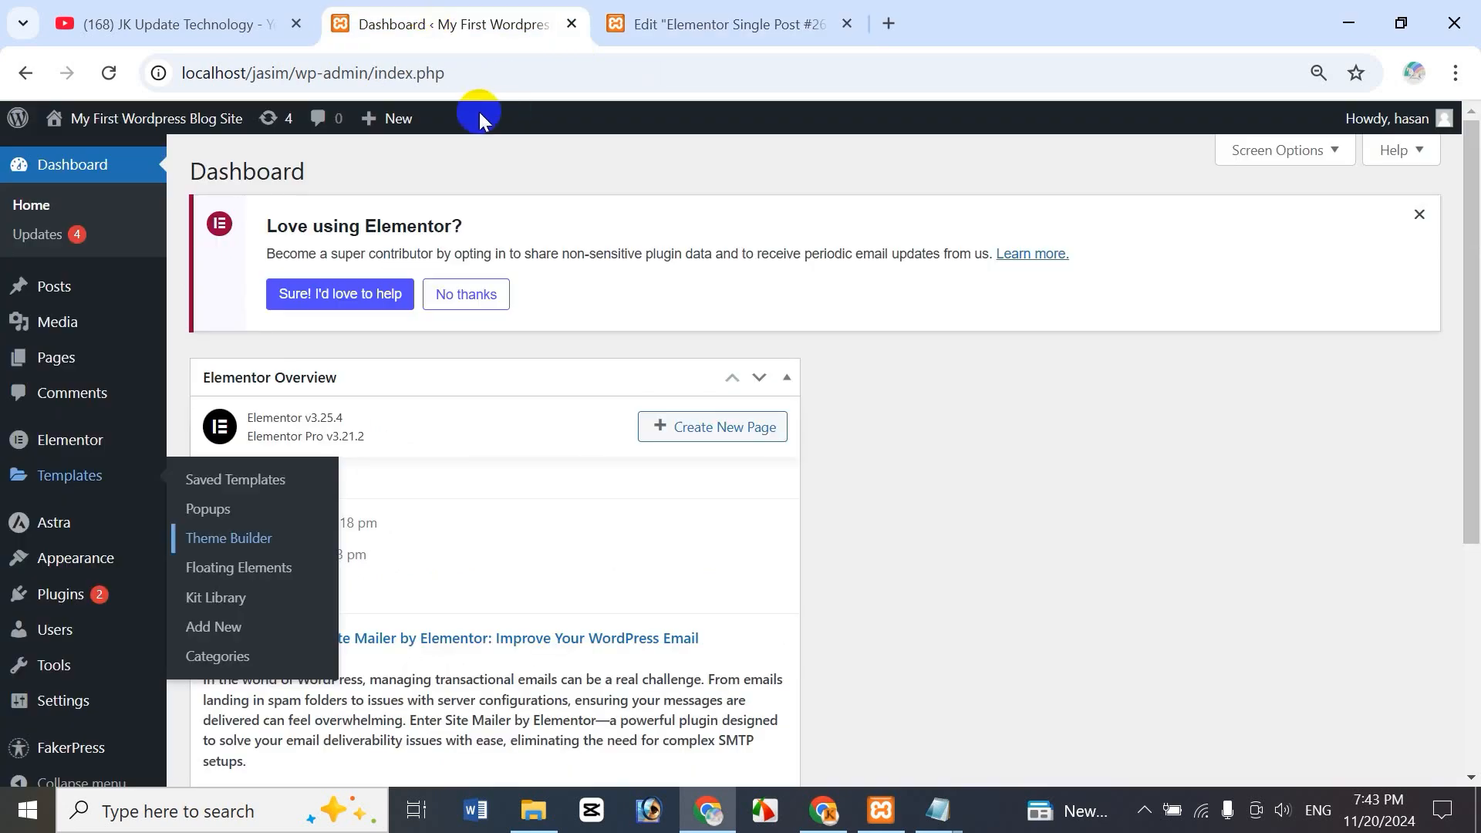
pyautogui.click(56, 290)
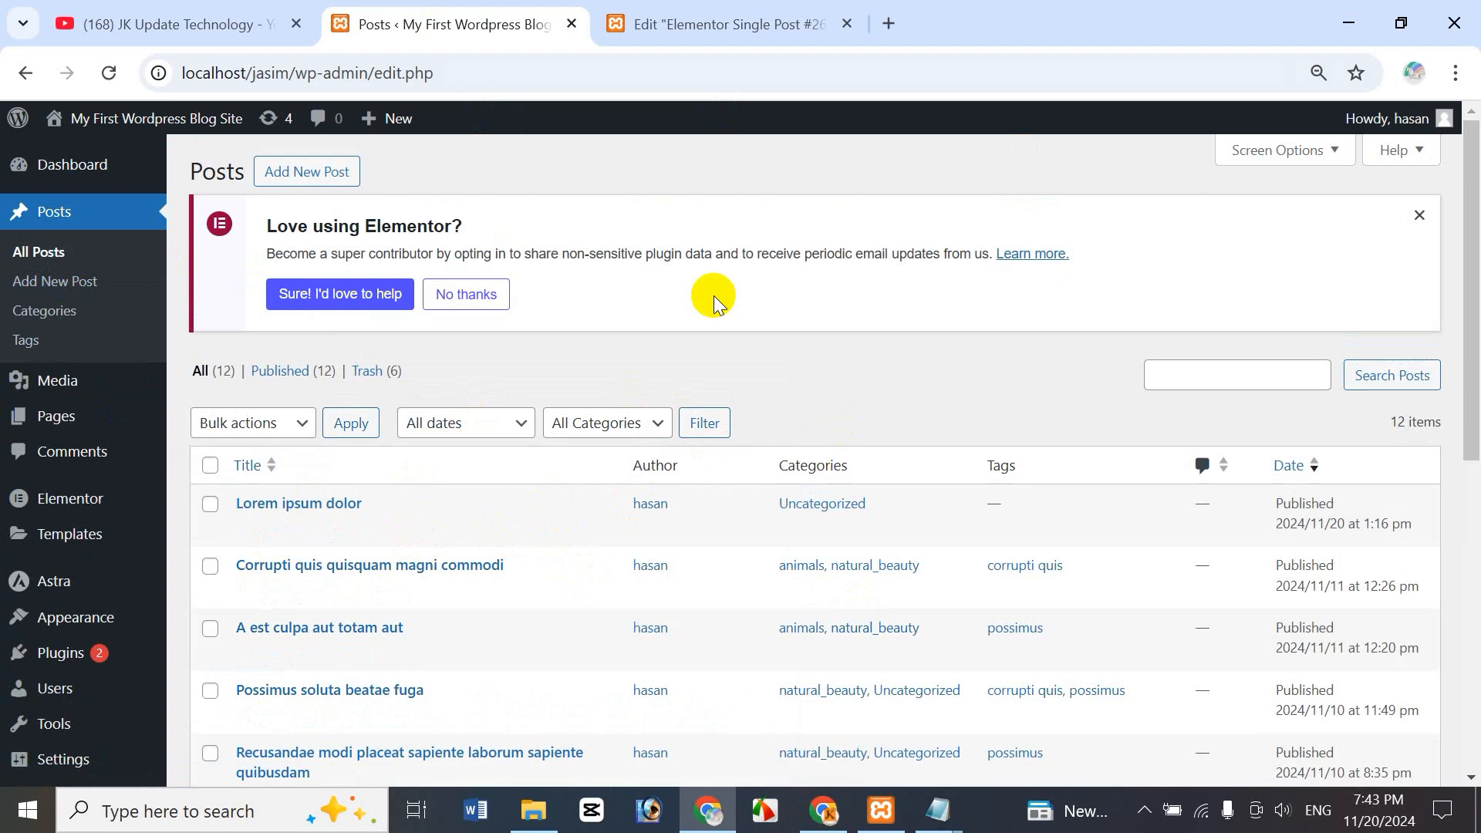
pyautogui.click(694, 24)
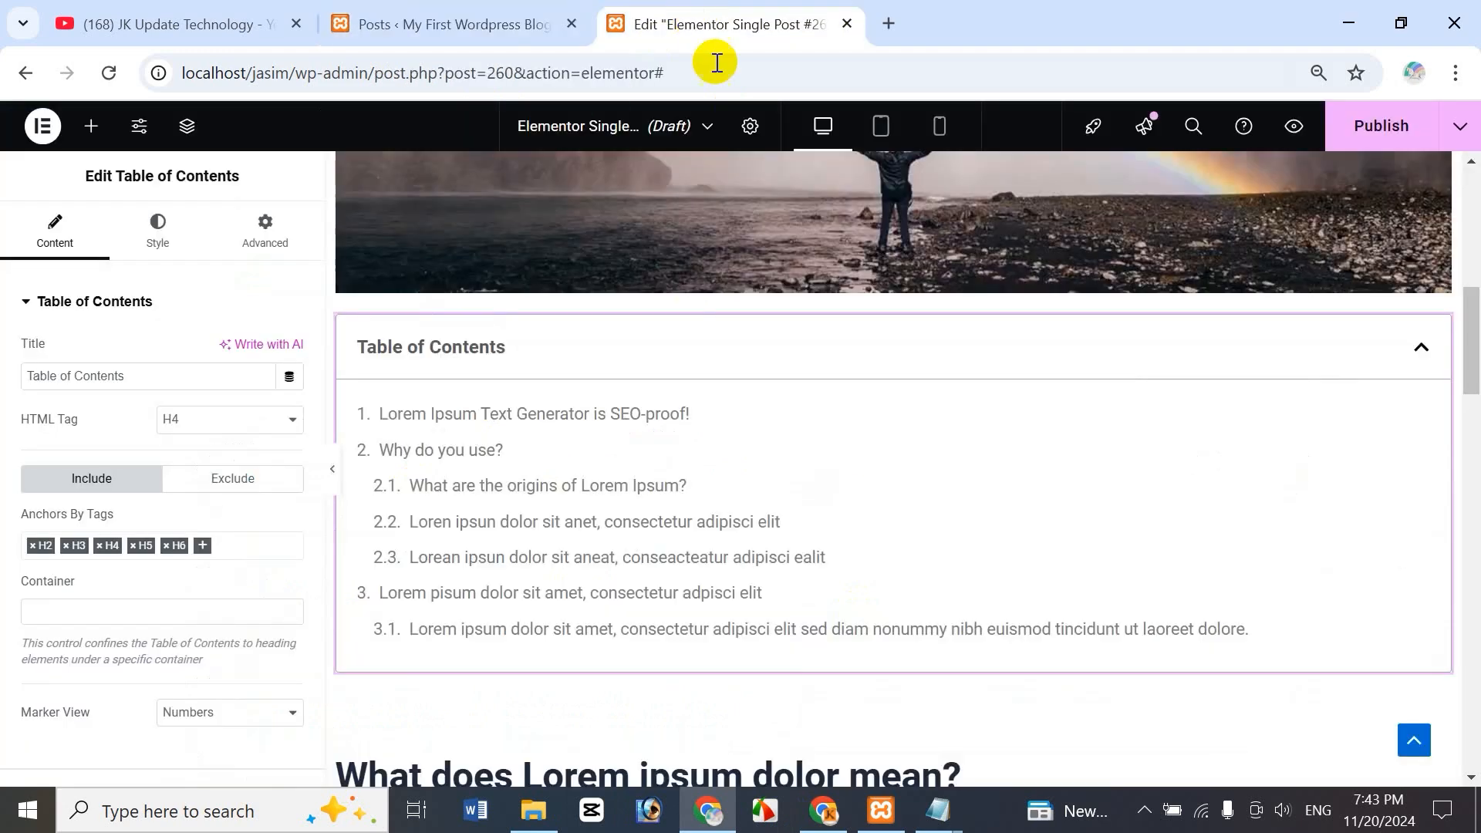
pyautogui.click(92, 133)
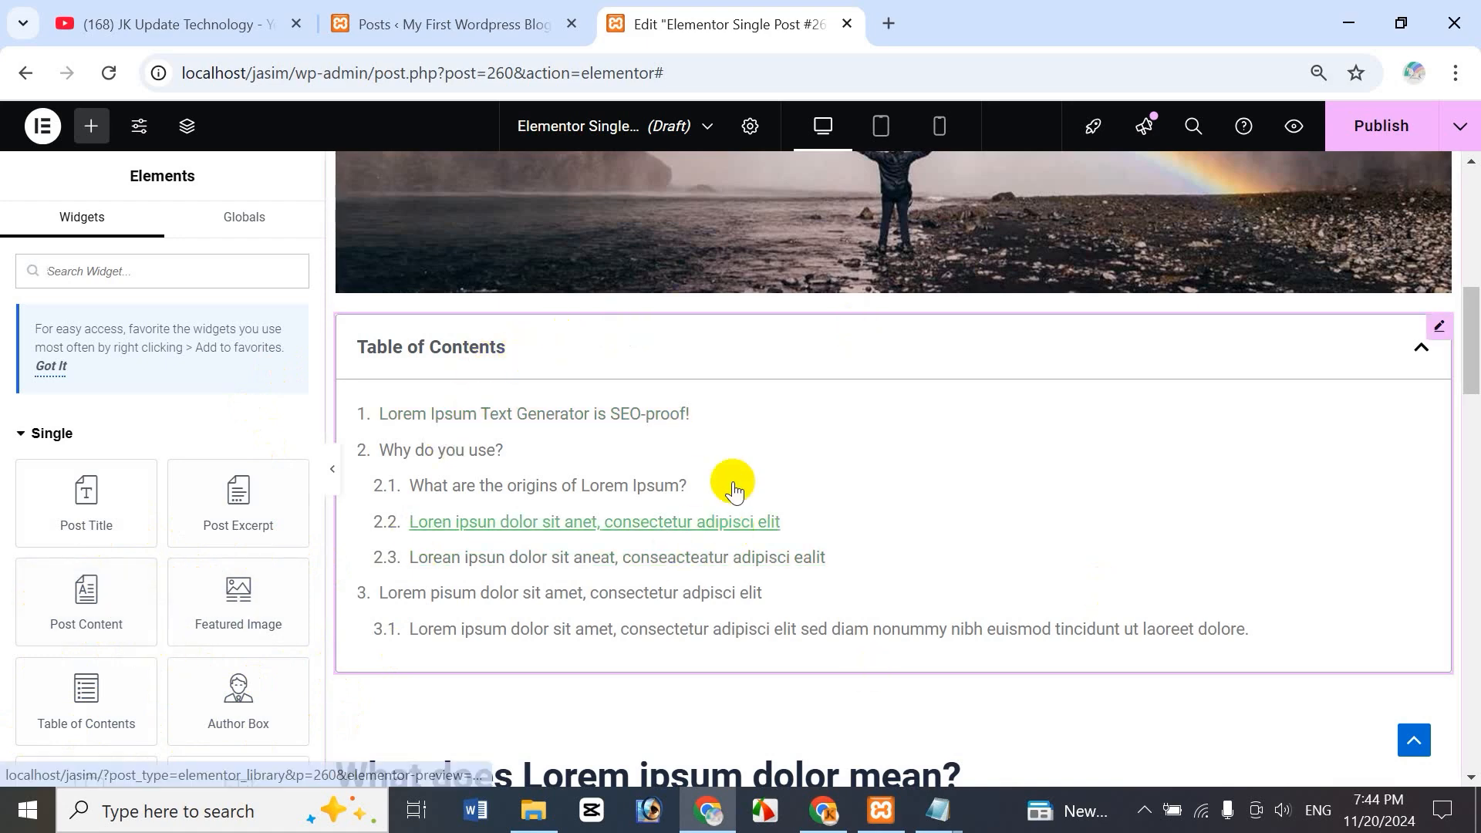
pyautogui.click(455, 24)
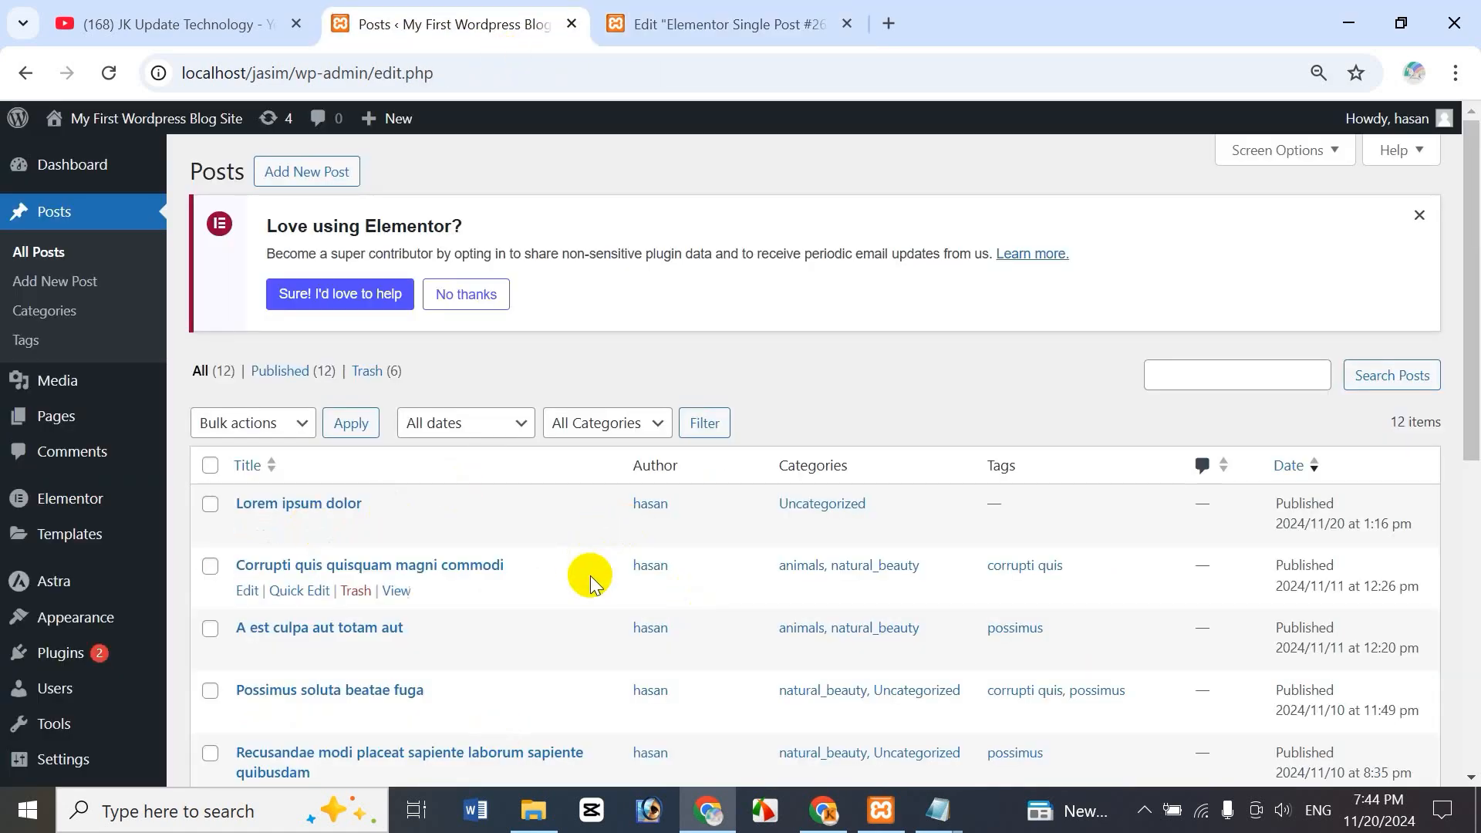
pyautogui.click(724, 25)
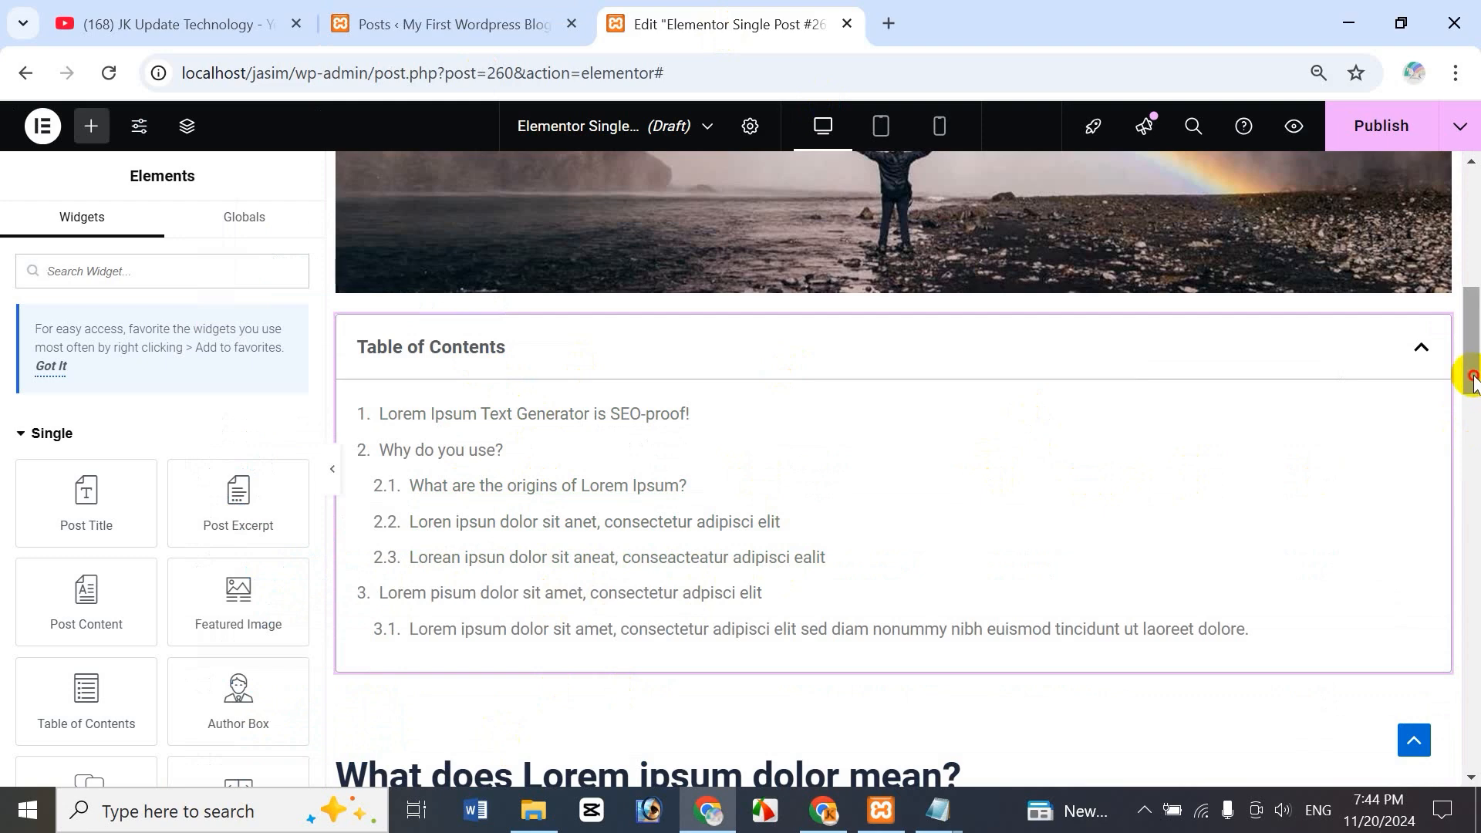
# - Open the Table of Contents widget's settings for editing
pyautogui.moveTo(1474, 379); pyautogui.dragTo(1474, 394)
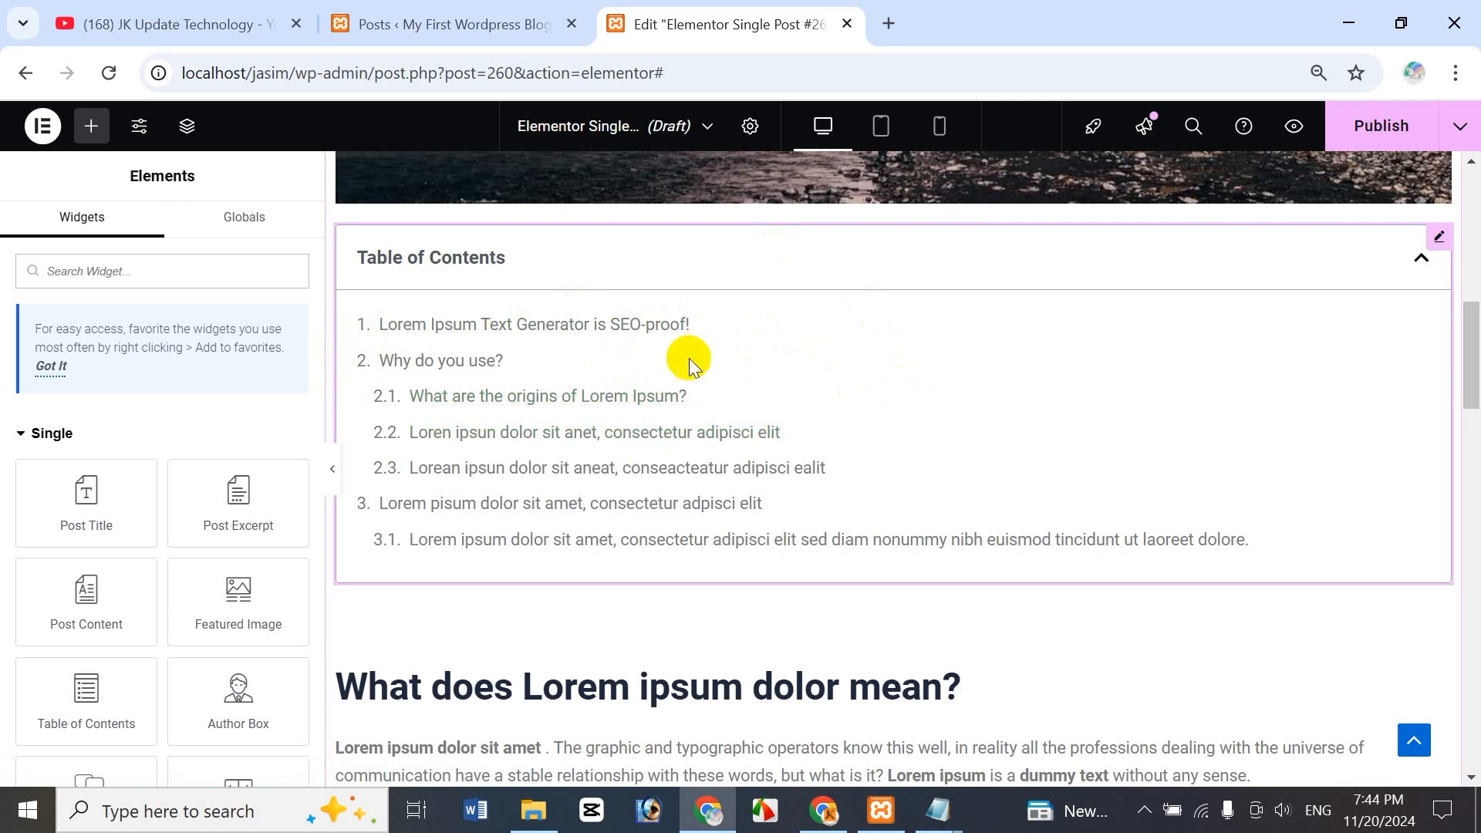
pyautogui.moveTo(1433, 265)
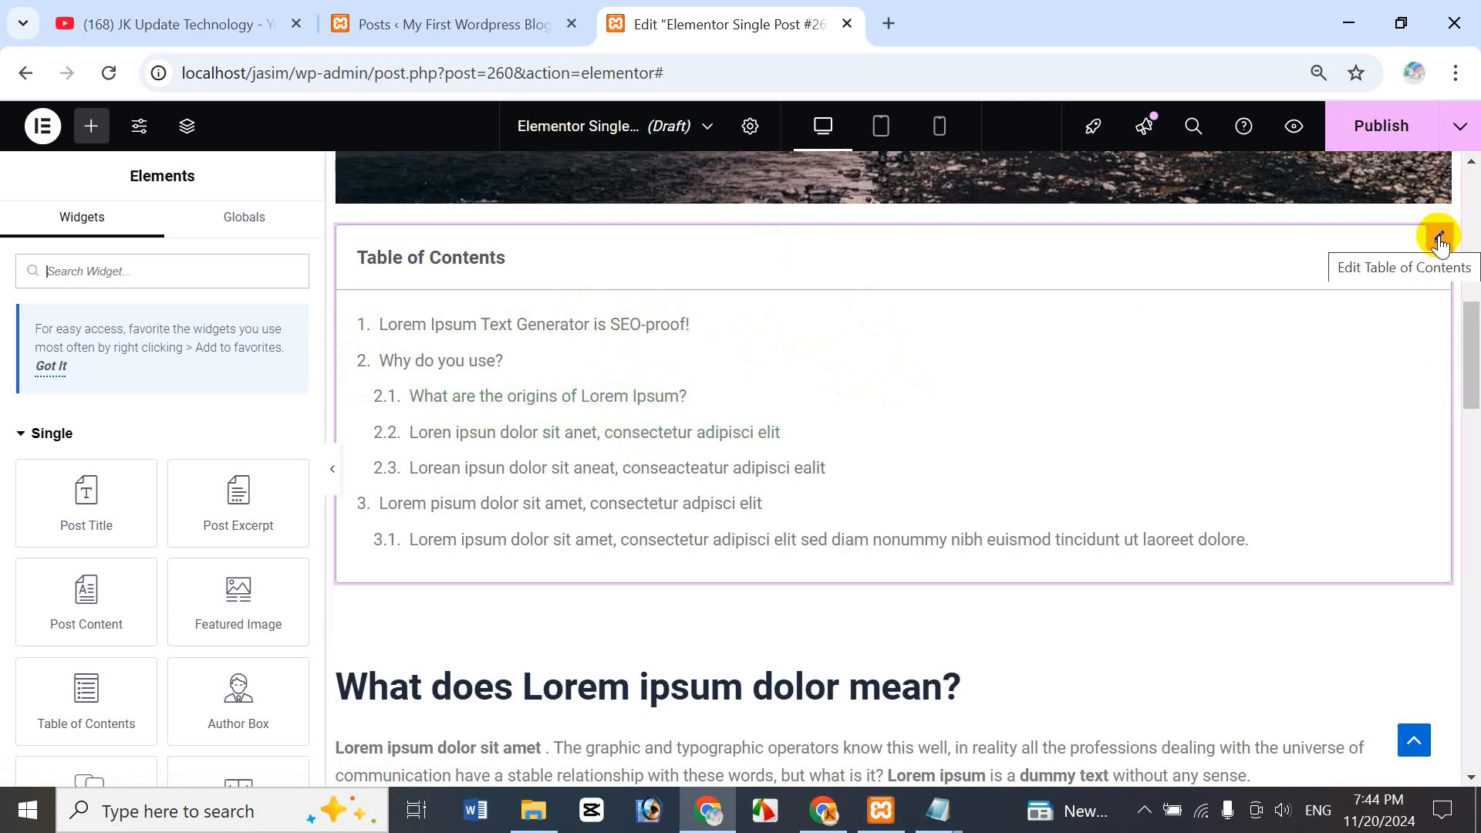
pyautogui.click(1439, 241)
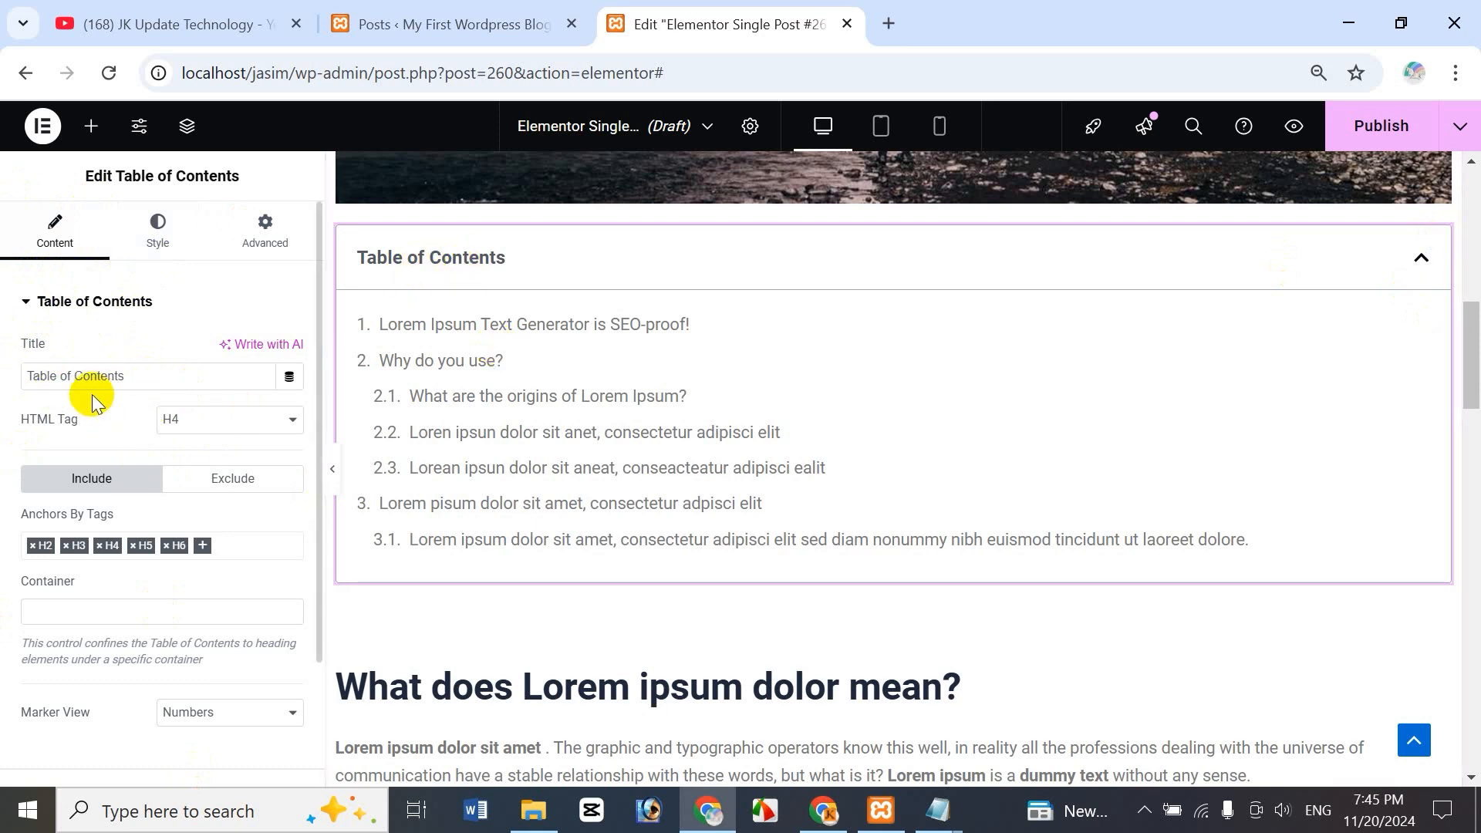
# - Try "Post of Contents" as the table's title, and restore it to "Table of Contents"
pyautogui.doubleClick(42, 377)
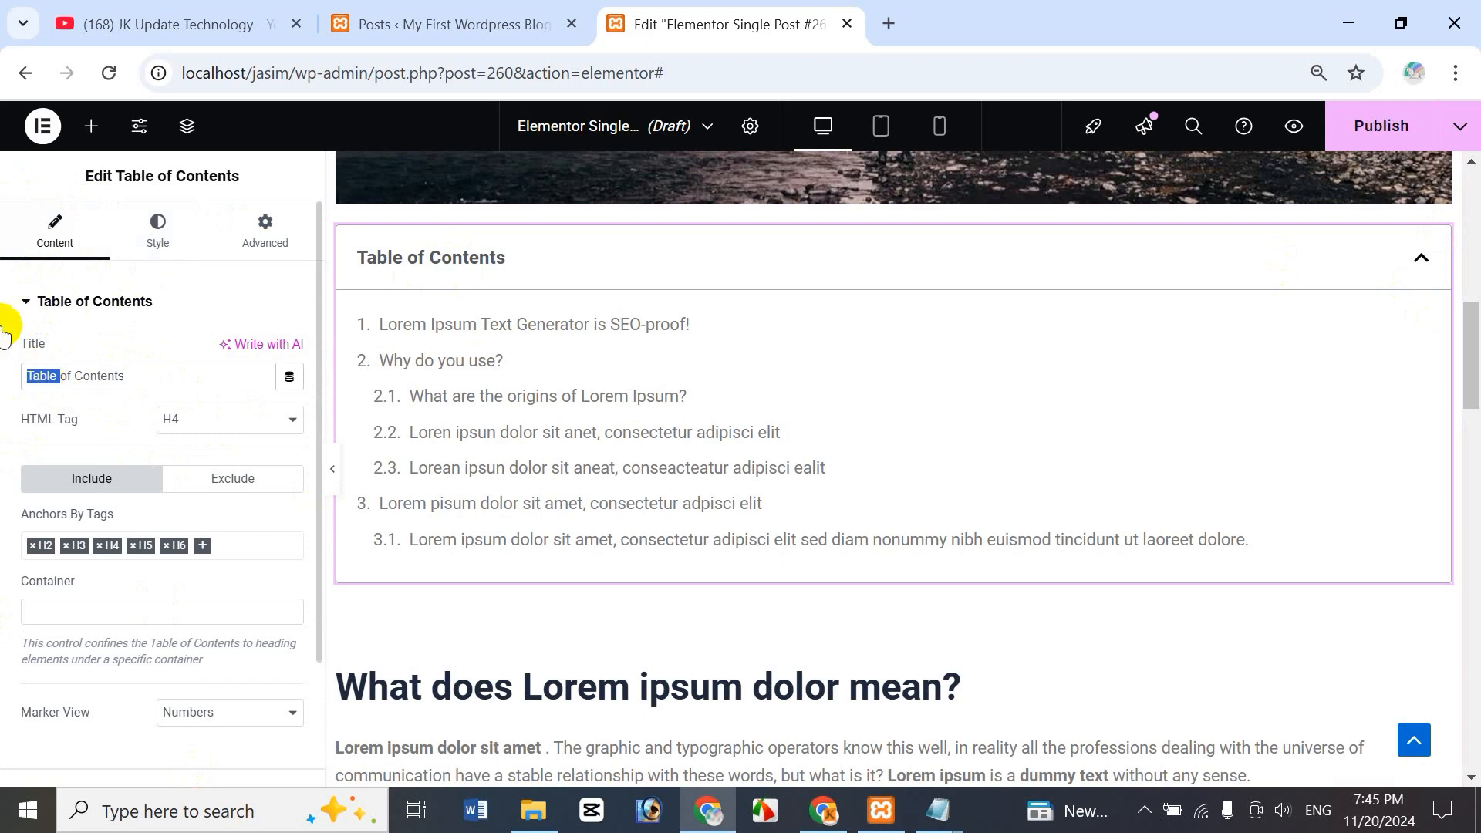
pyautogui.write('Post')
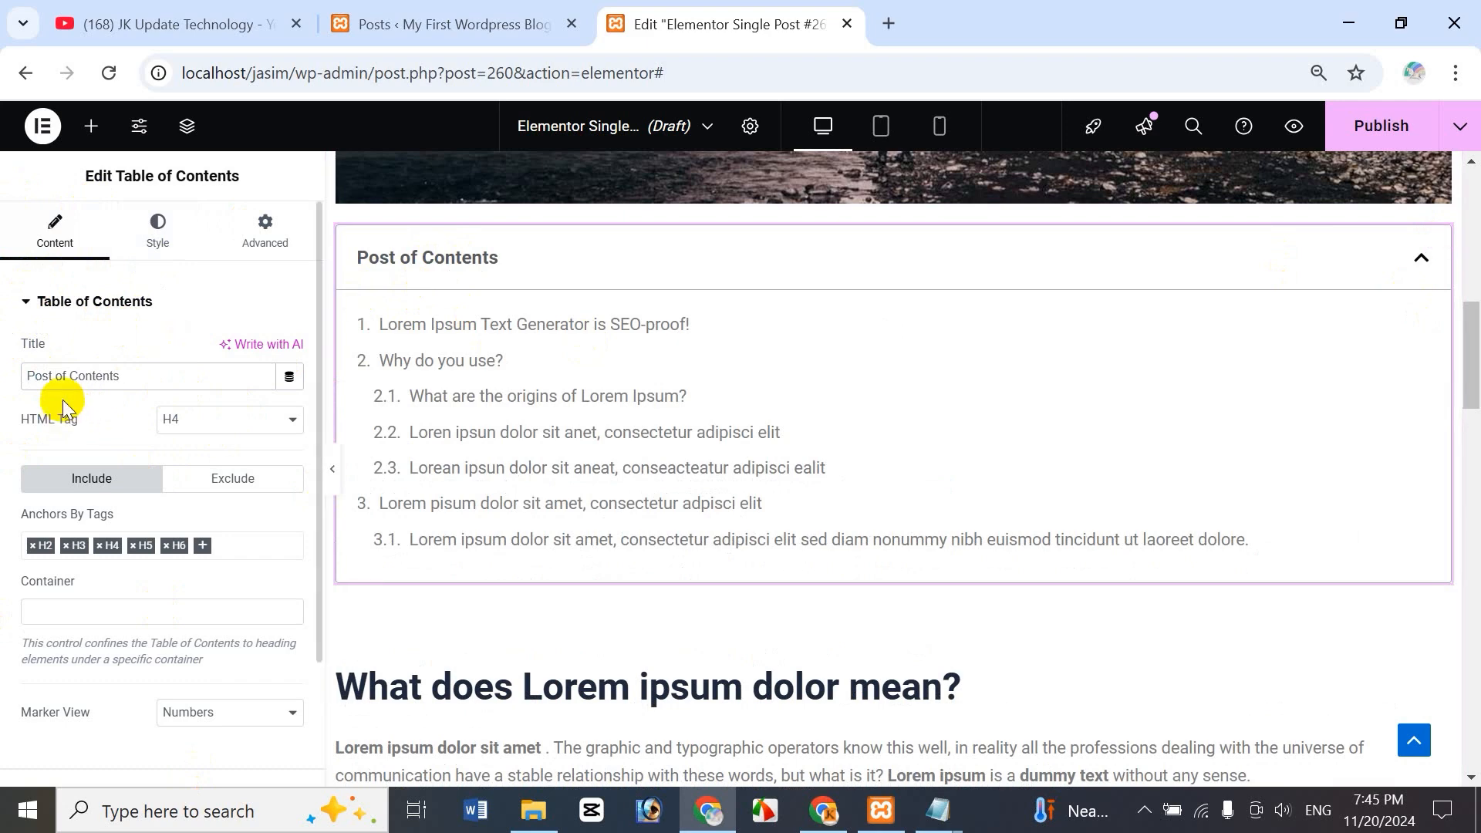
pyautogui.press('Delete')
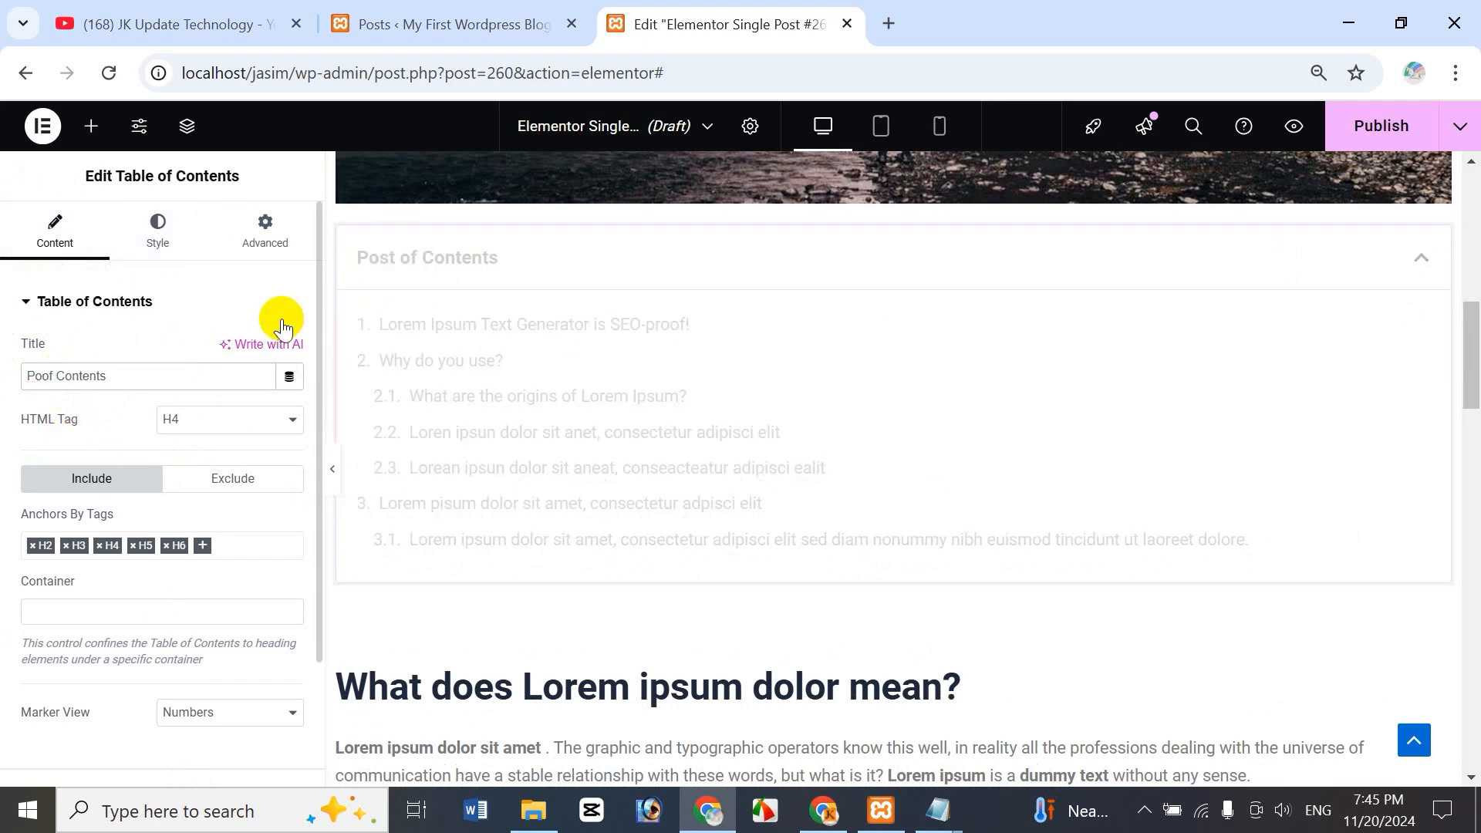
pyautogui.click(93, 429)
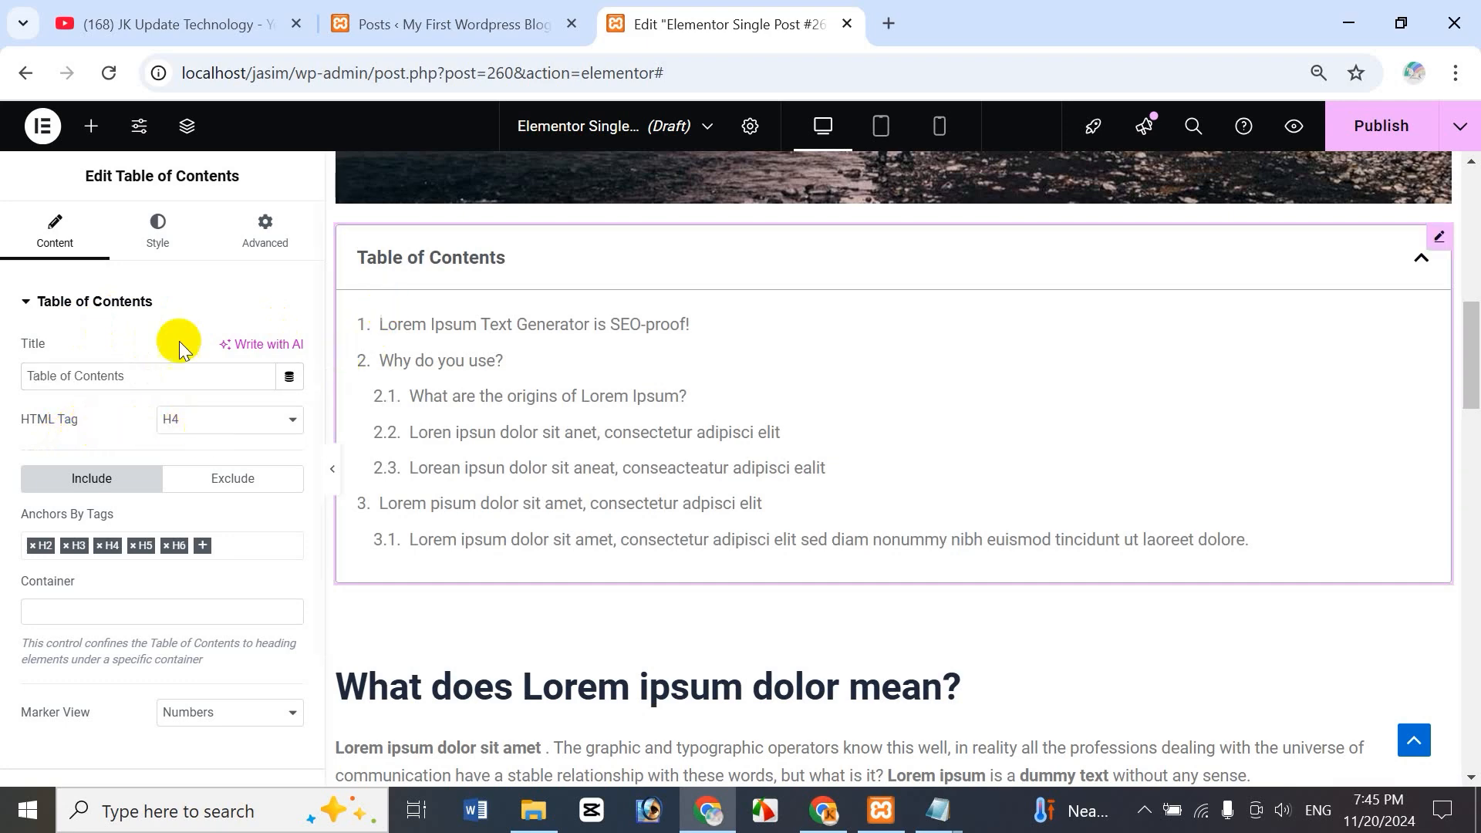
# - Try H2 as the HTML tag of the table's title, and set it back to H4
pyautogui.click(193, 421)
pyautogui.click(193, 454)
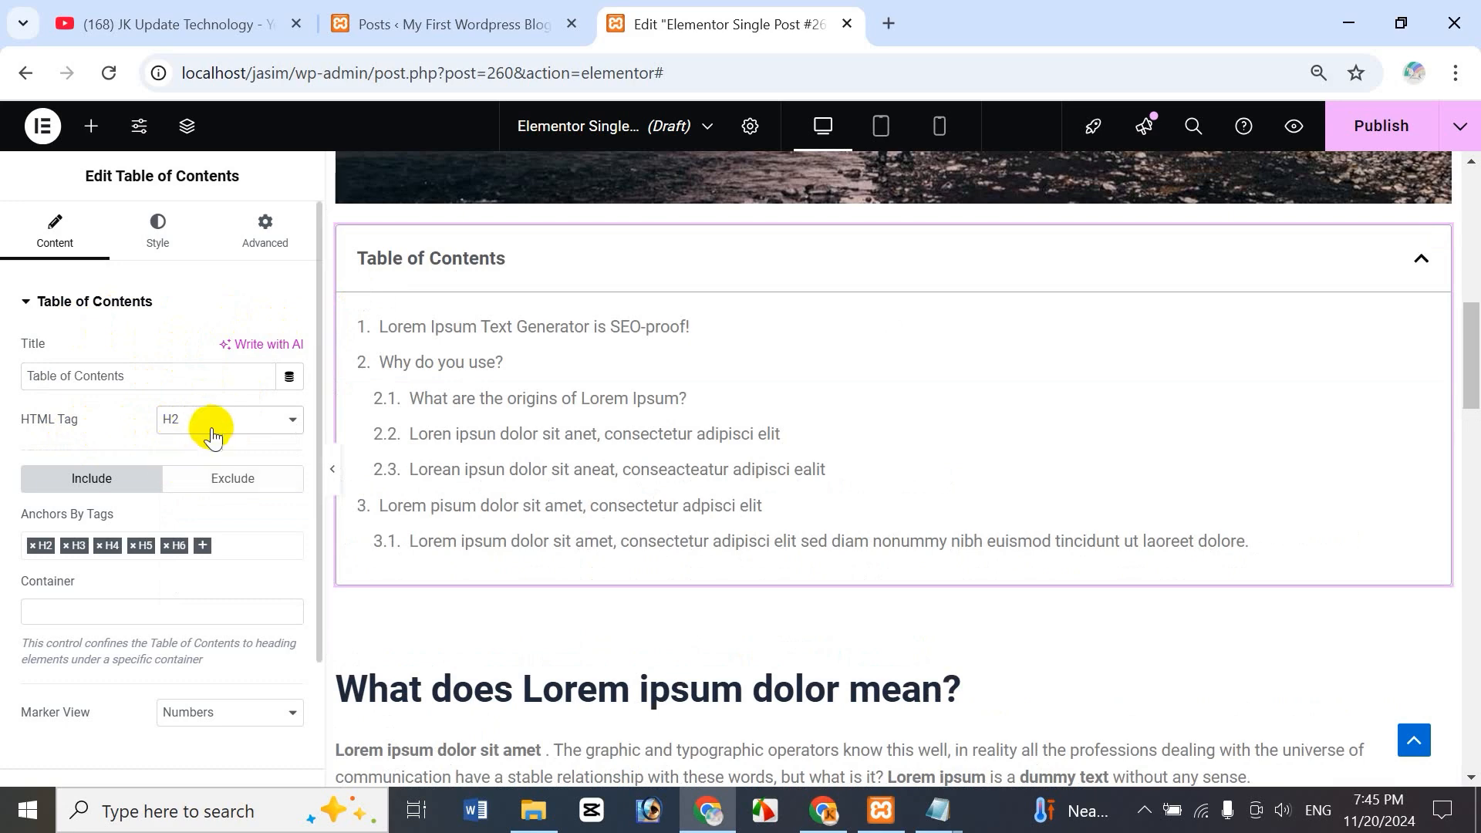
pyautogui.click(214, 432)
pyautogui.click(197, 506)
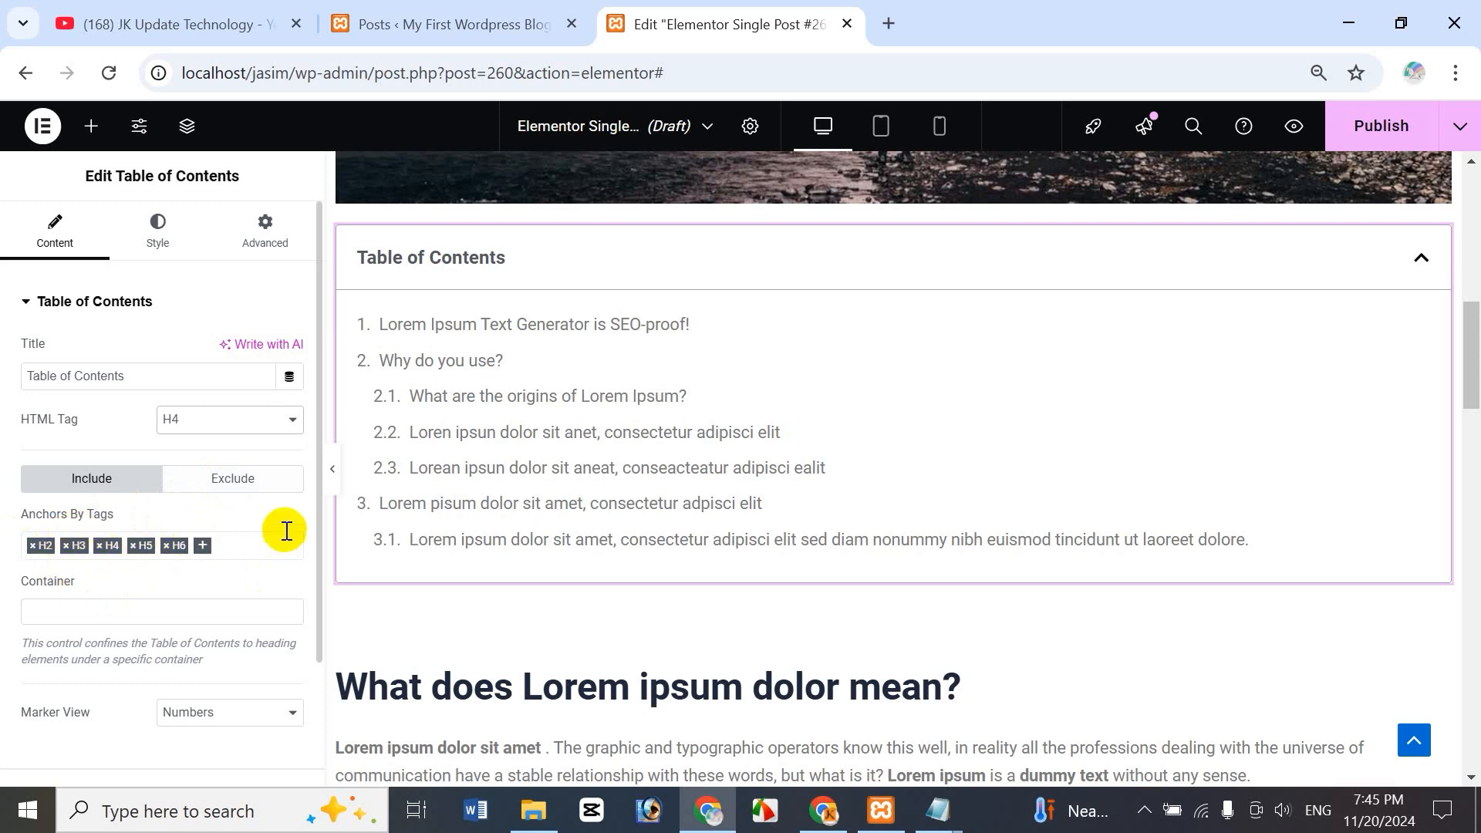
# - Remove the heading tags H6, H5, H4, H3 and H2 from the table of contents' included anchors
pyautogui.moveTo(318, 531); pyautogui.dragTo(308, 618)
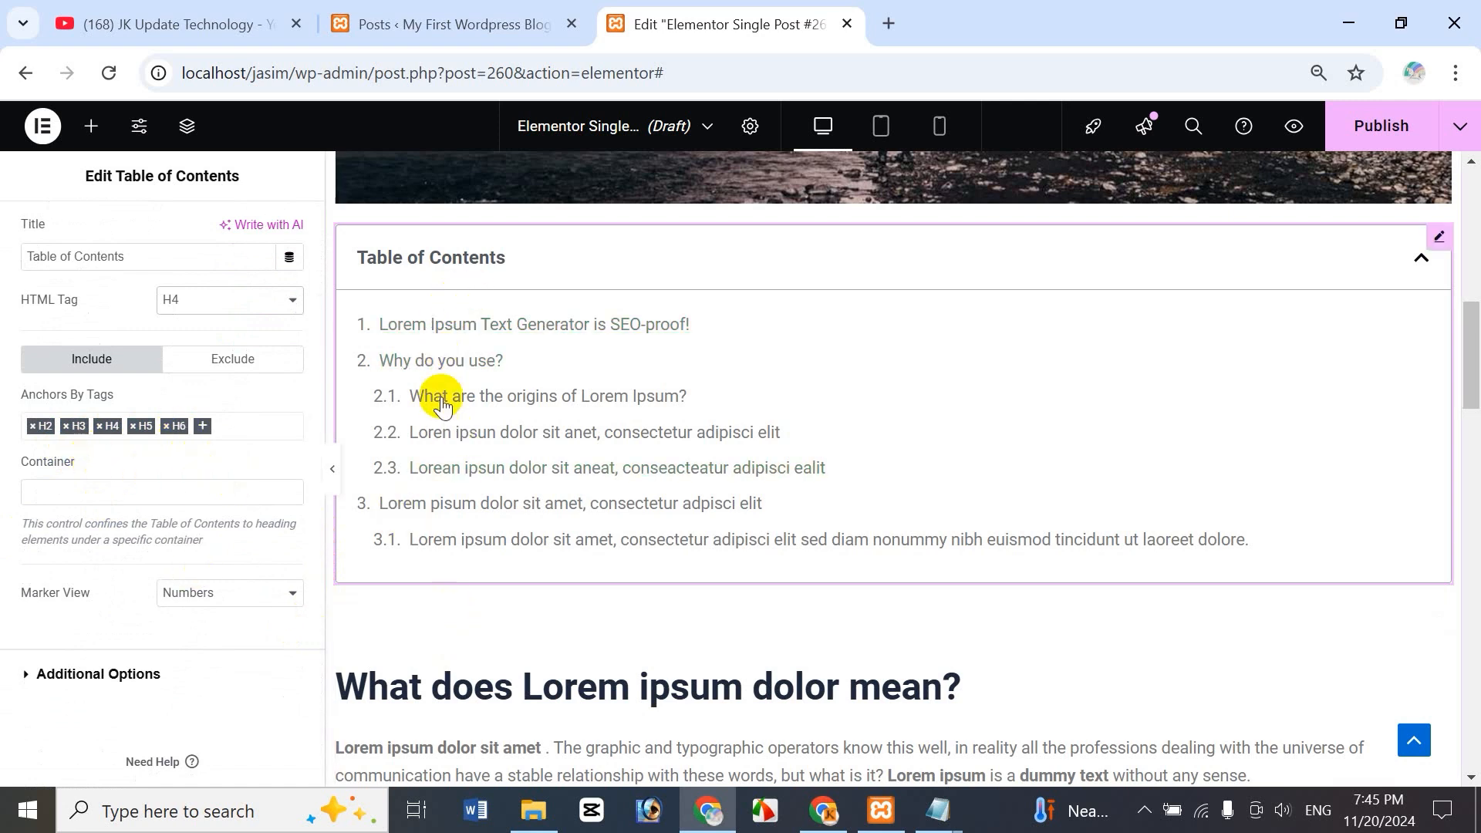
pyautogui.click(167, 427)
pyautogui.click(133, 428)
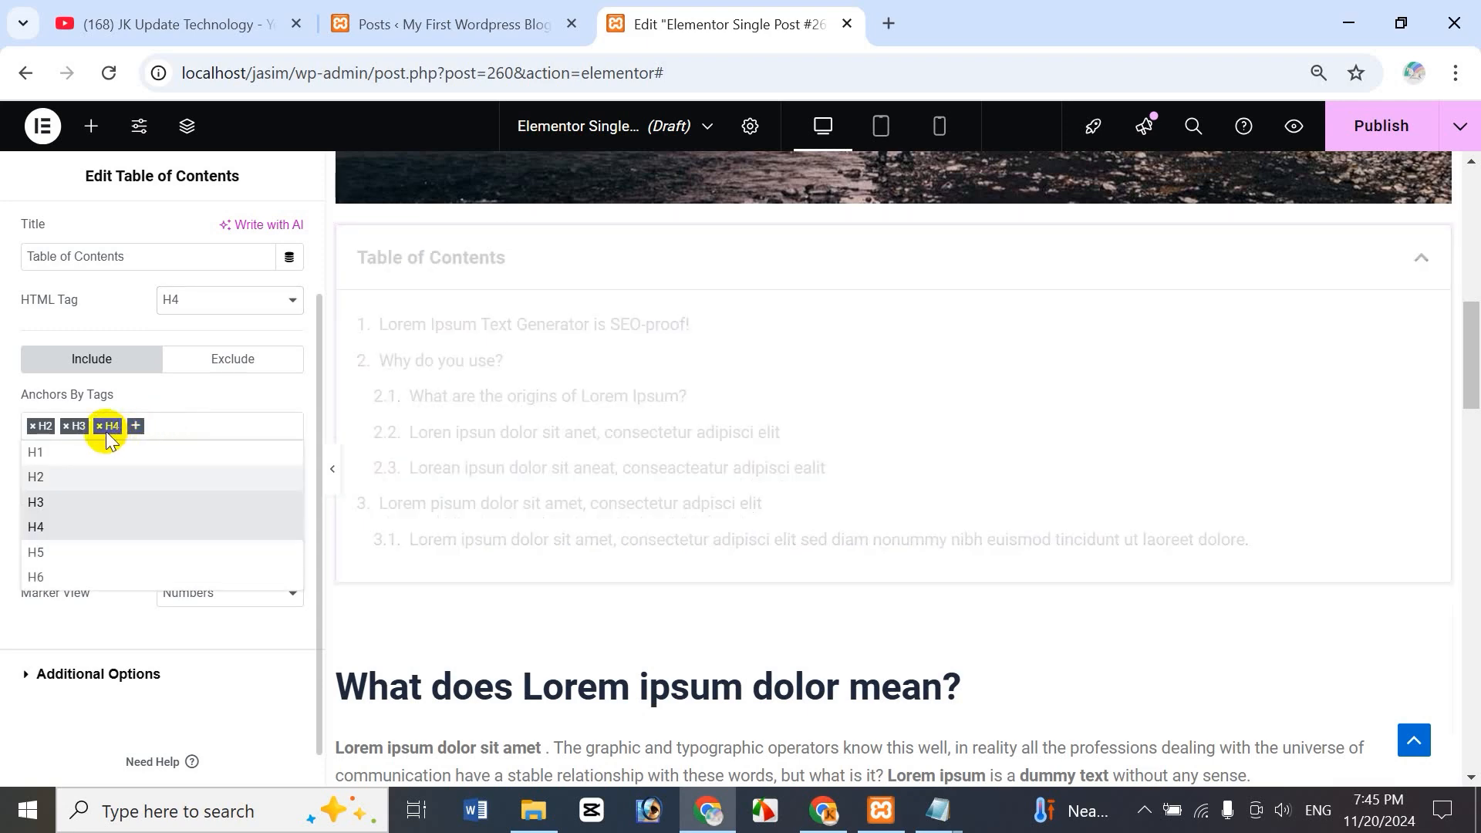
pyautogui.click(100, 429)
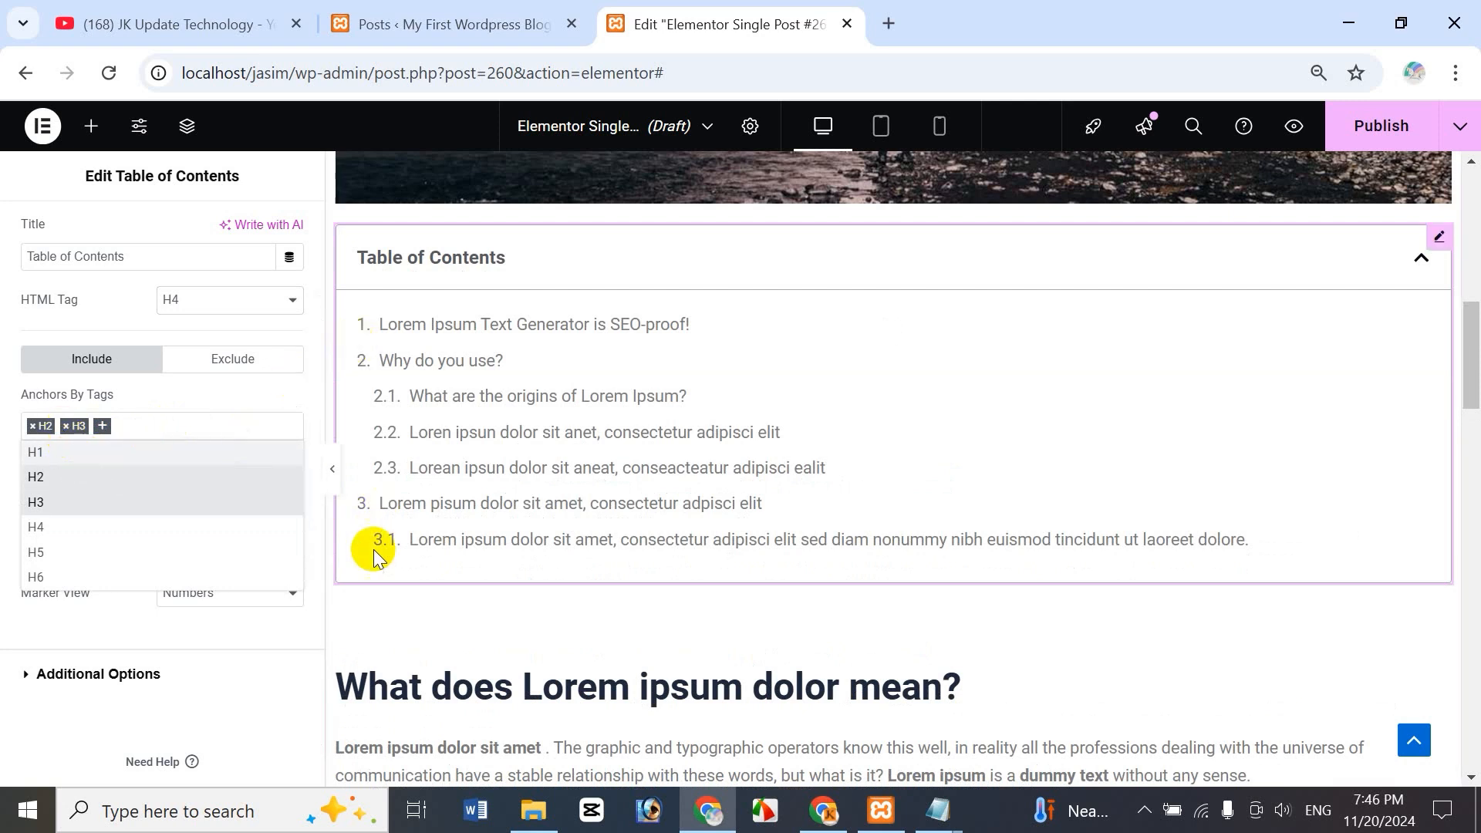
pyautogui.click(65, 426)
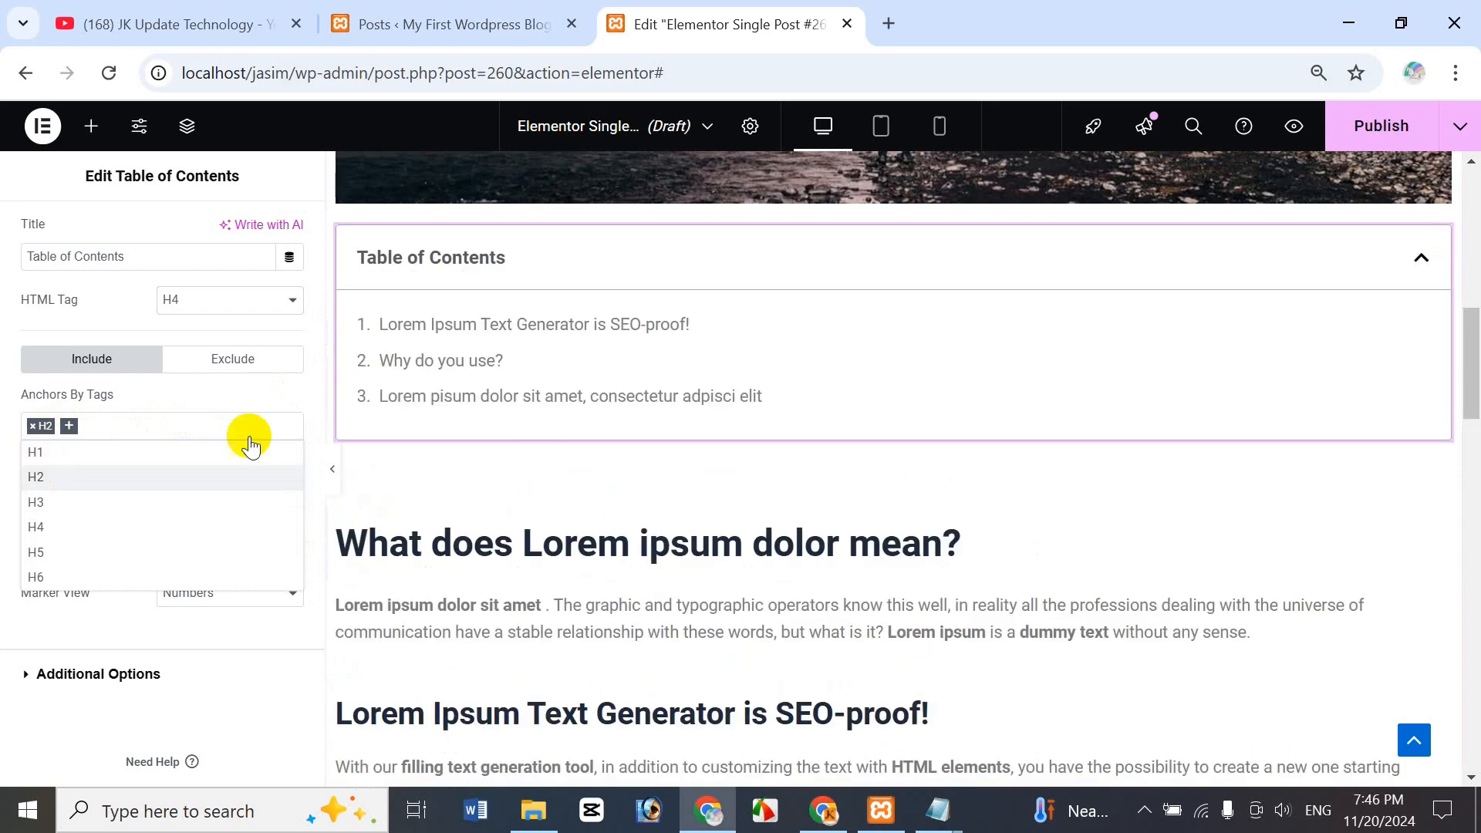
pyautogui.click(33, 428)
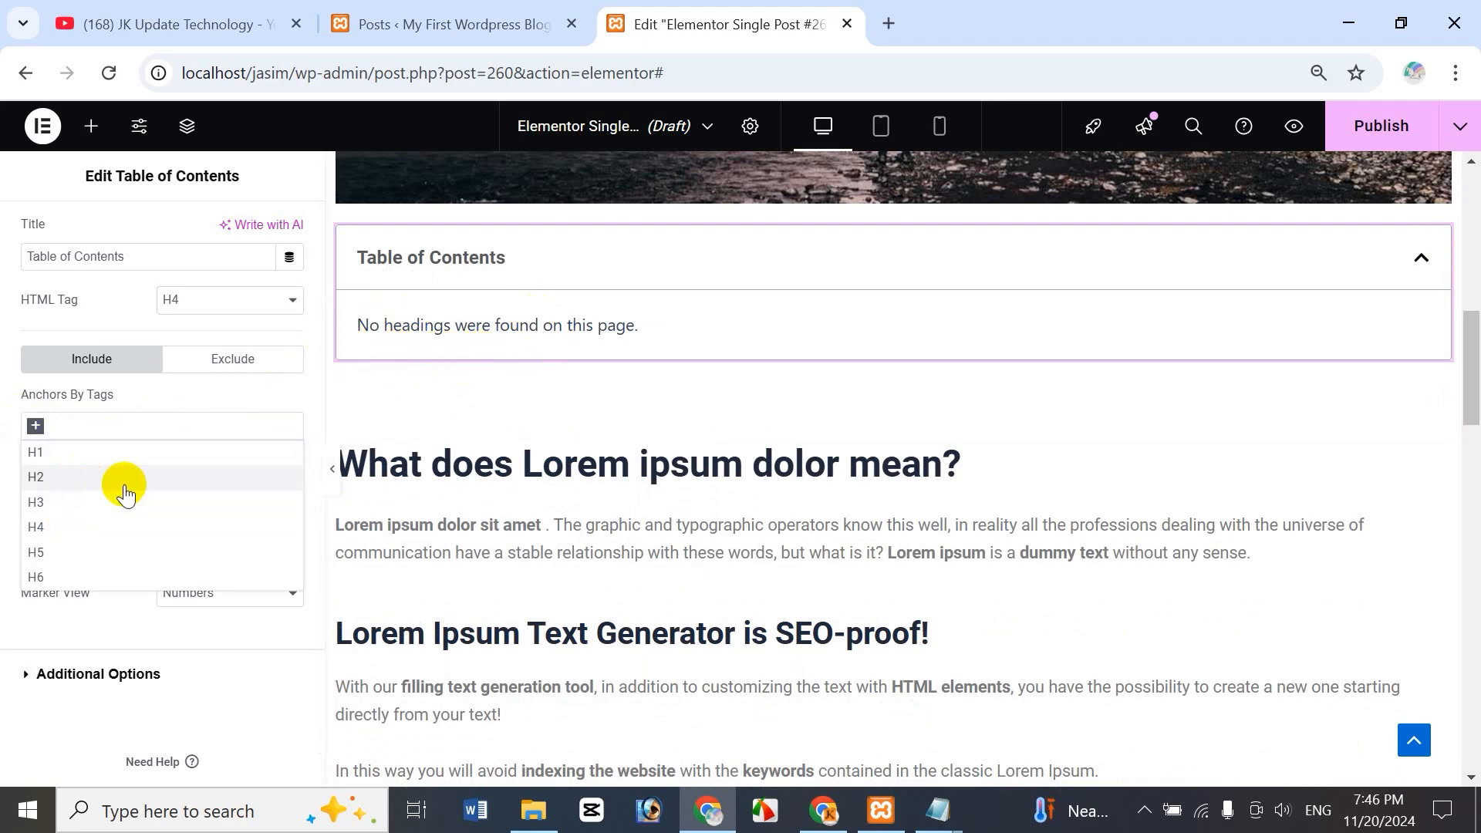
# - Add the heading tags H1, H2, H3 and H4 to the table of contents' included anchors
pyautogui.click(479, 25)
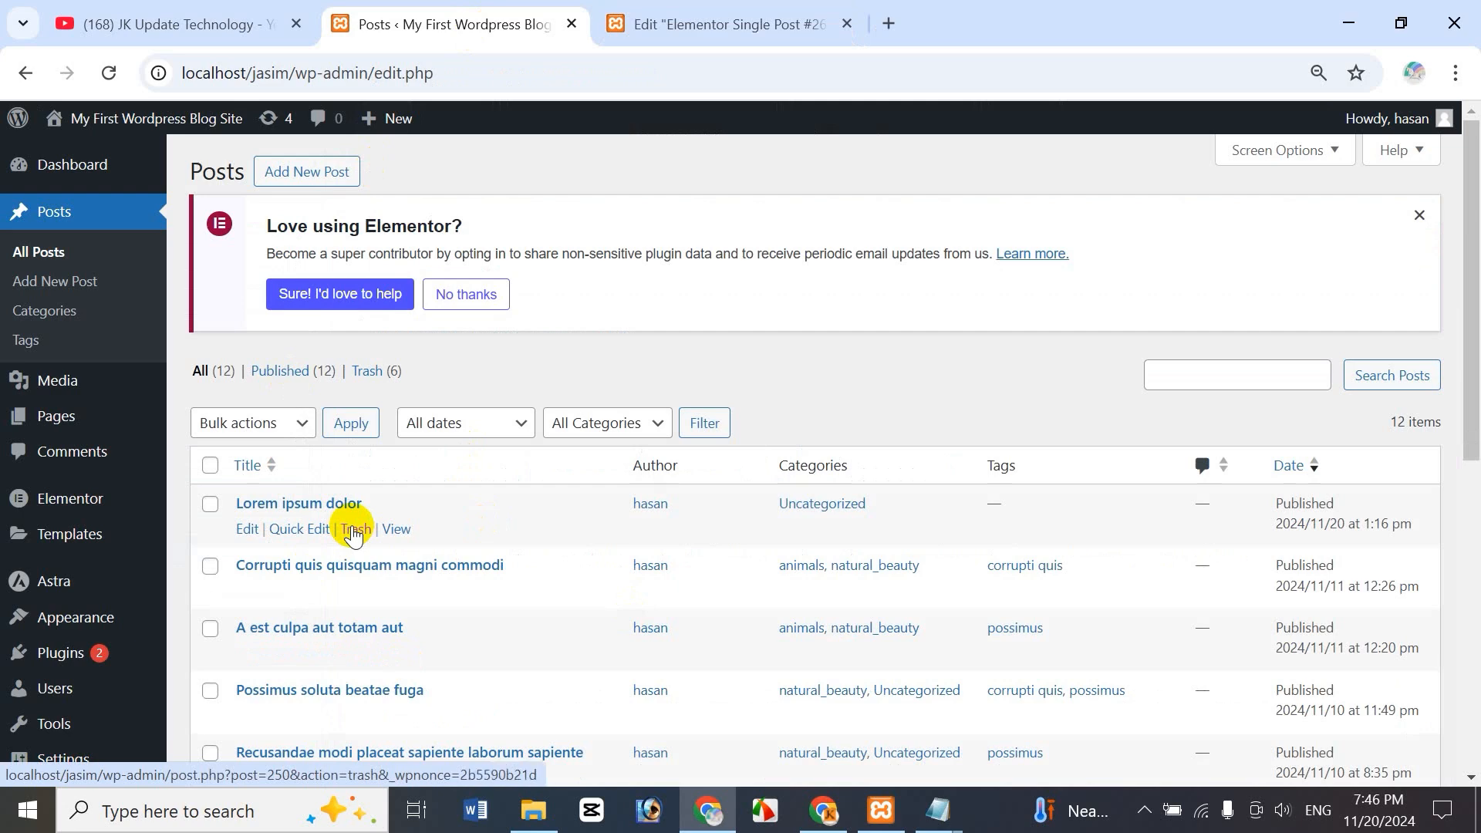
pyautogui.click(747, 33)
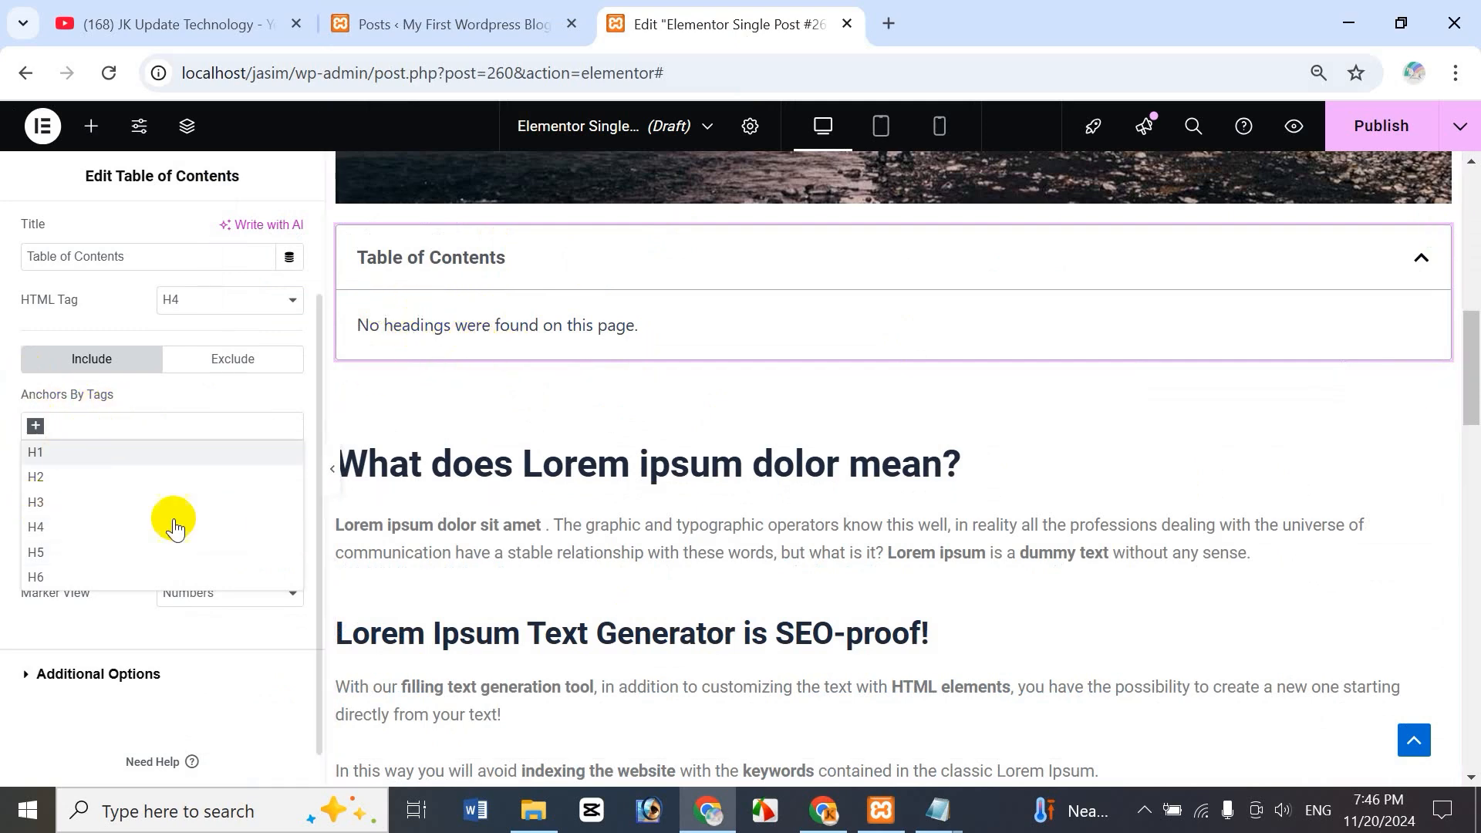
pyautogui.click(72, 463)
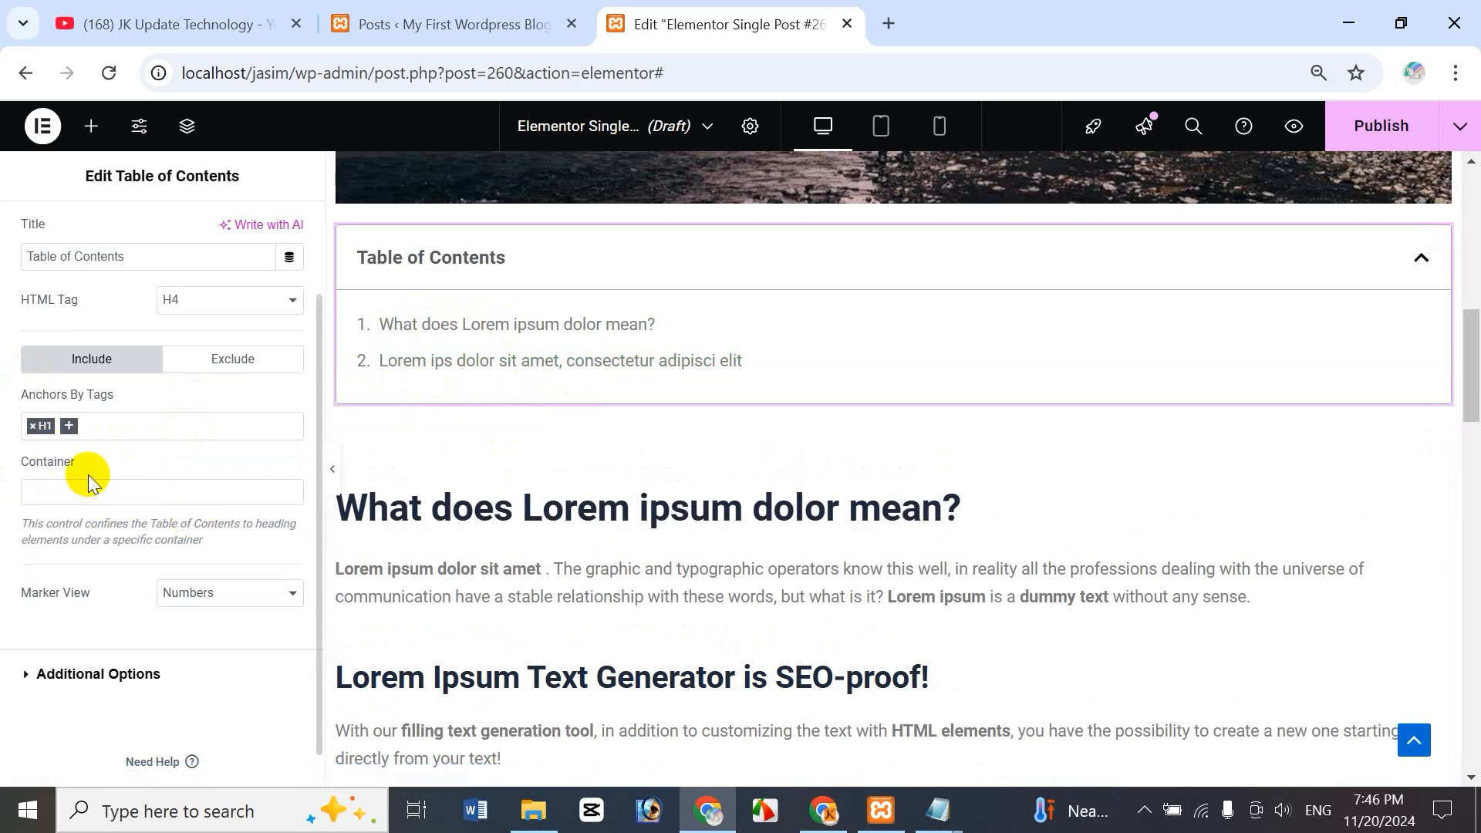
pyautogui.click(71, 428)
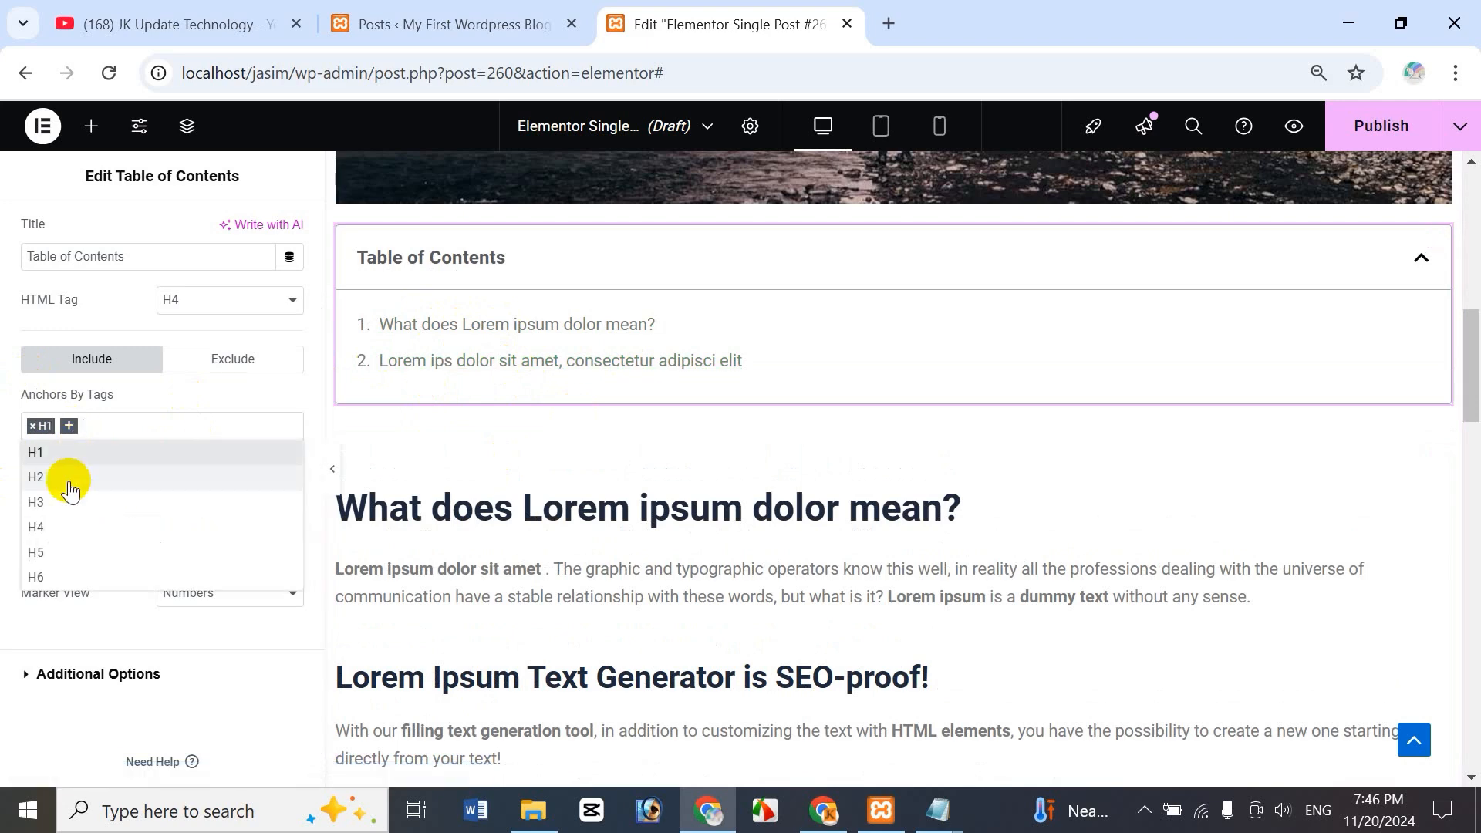
pyautogui.click(67, 476)
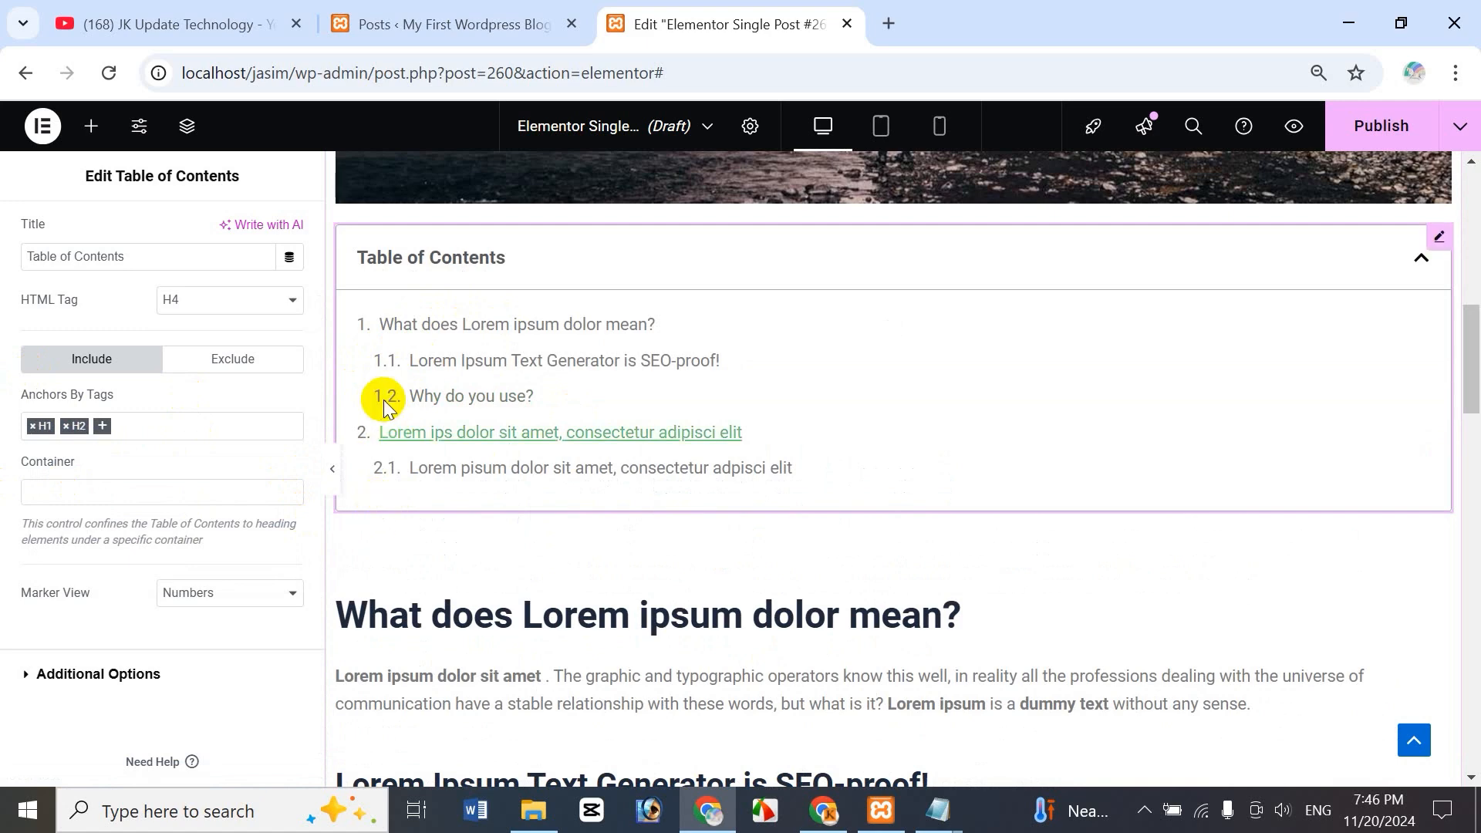
pyautogui.click(103, 426)
pyautogui.click(81, 501)
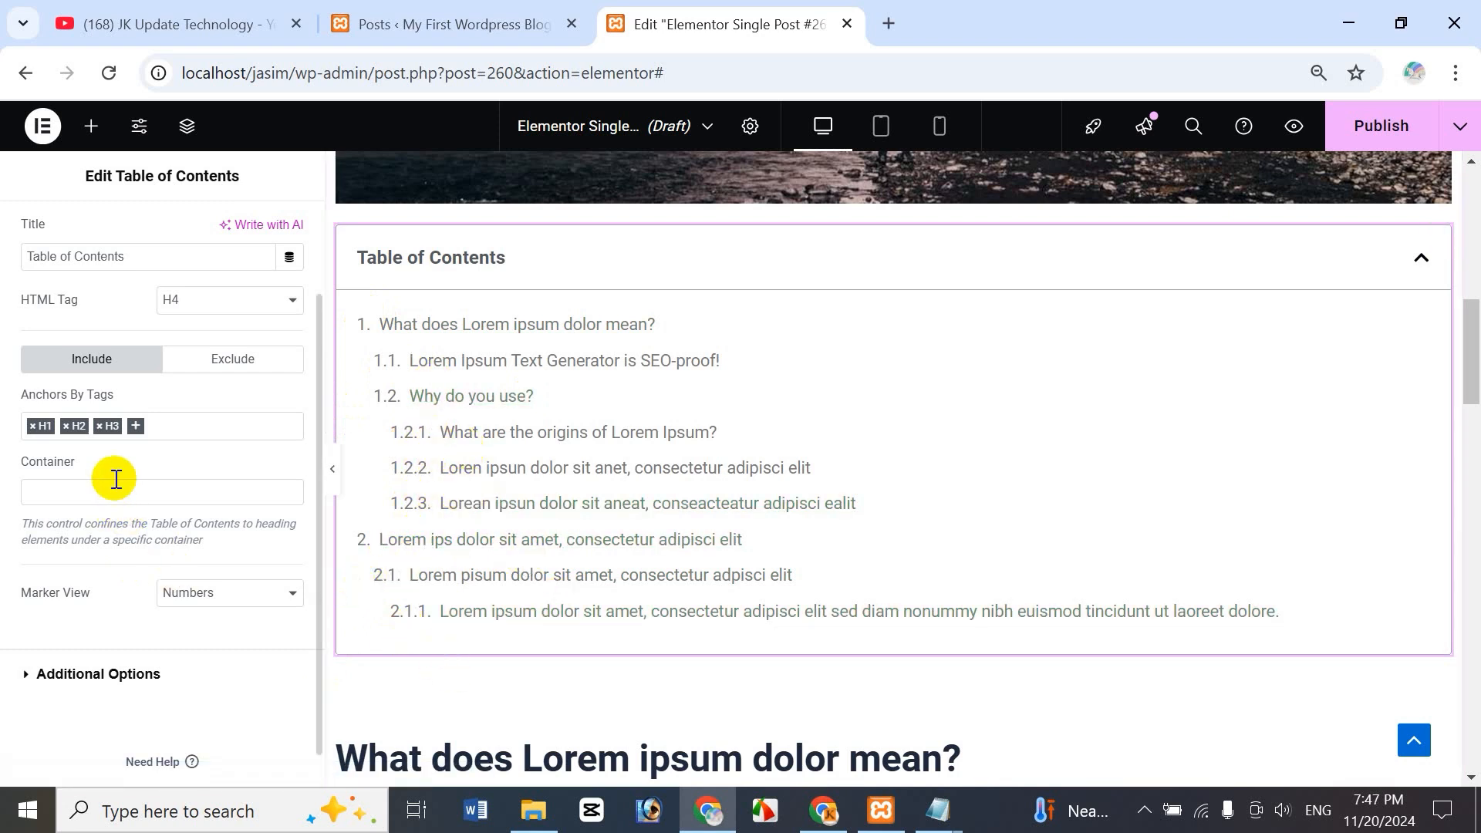
pyautogui.click(137, 426)
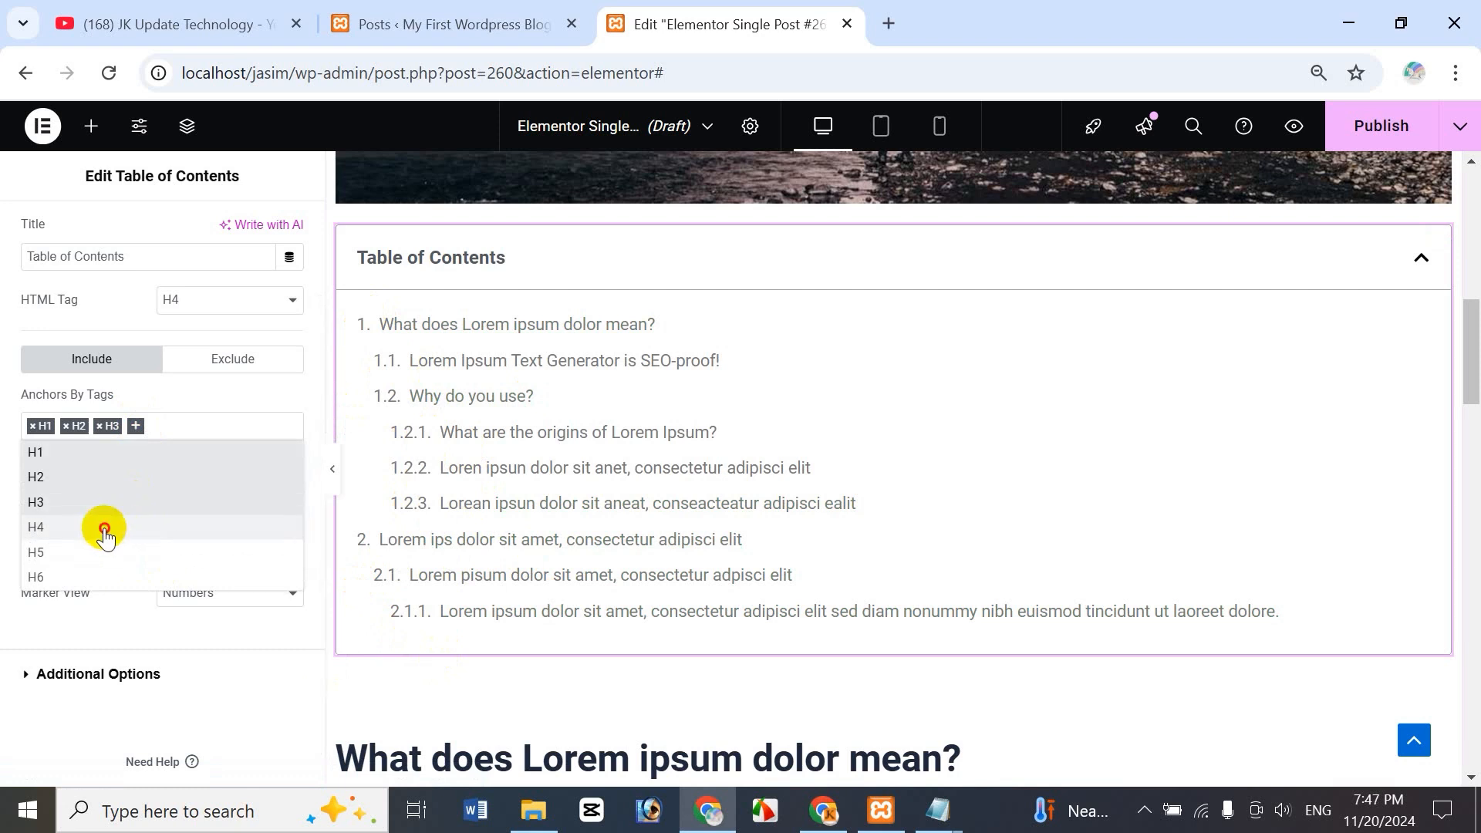
pyautogui.click(102, 522)
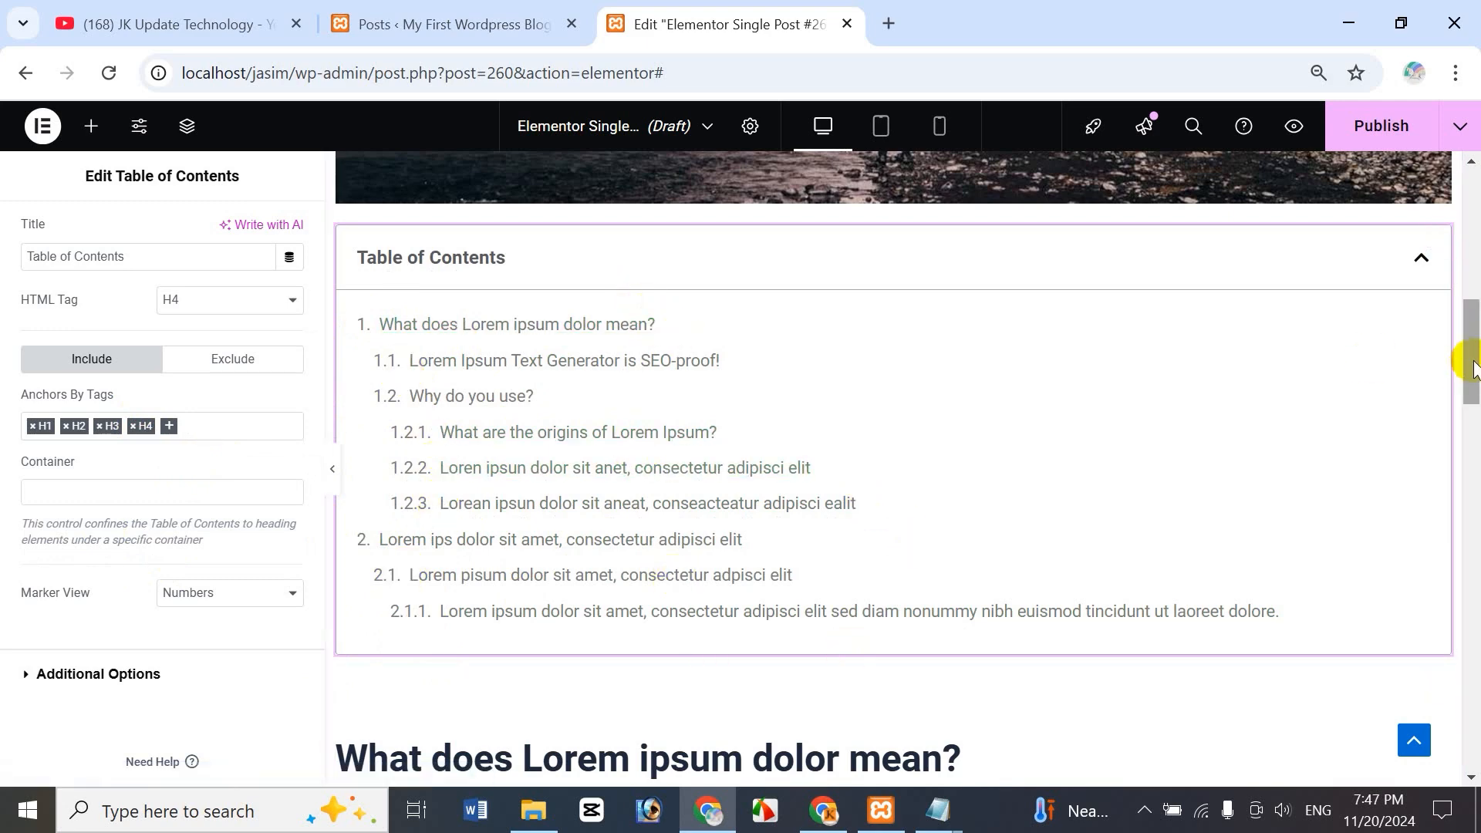
pyautogui.moveTo(1470, 363)
pyautogui.mouseDown()
pyautogui.moveTo(1470, 659)
pyautogui.moveTo(1470, 351)
pyautogui.mouseUp()
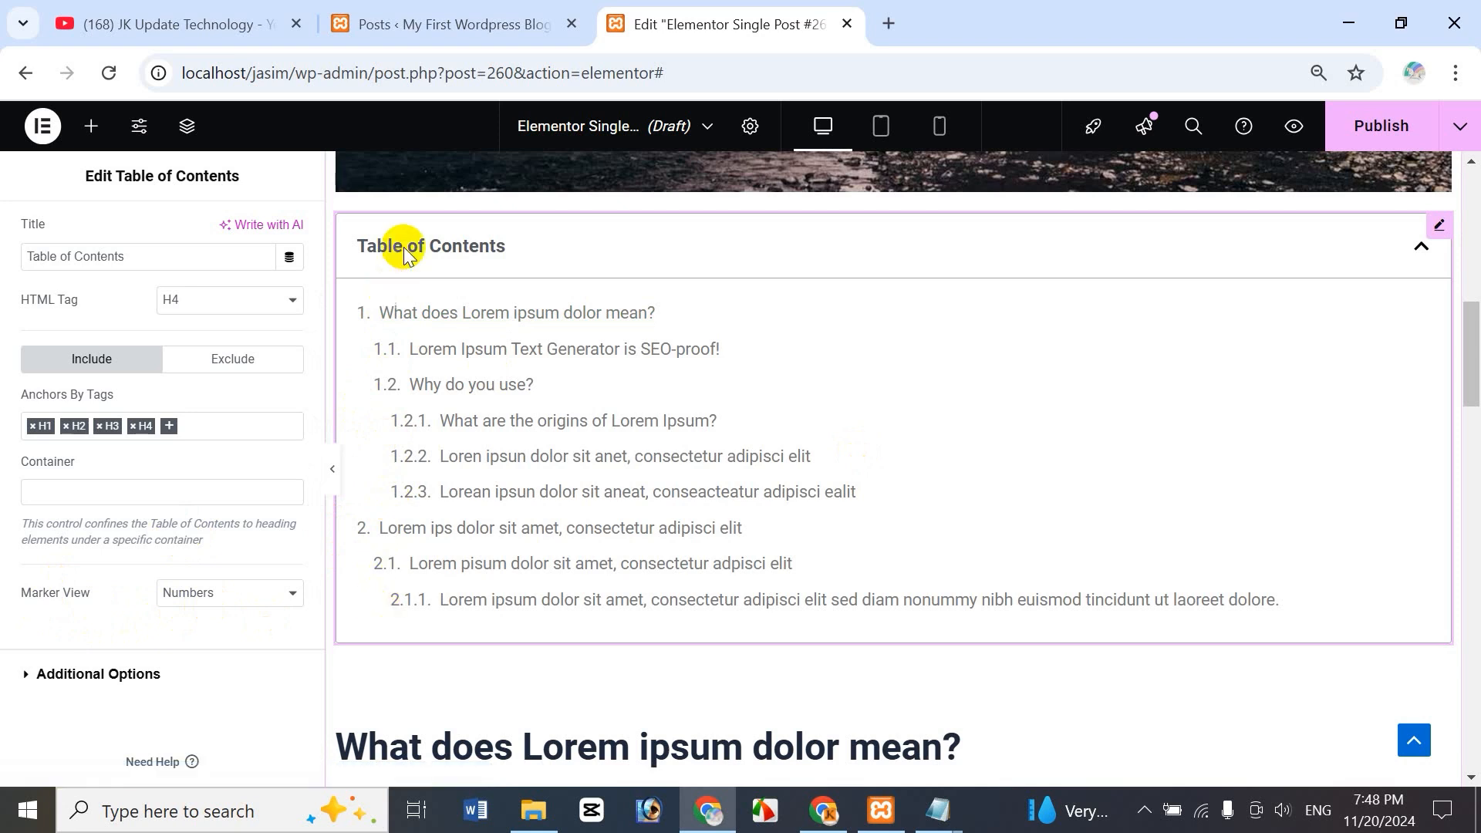
# - Try Bullets as the marker view with the outlined Dot circle icon and with no icon, and set it back to Numbers
pyautogui.click(214, 610)
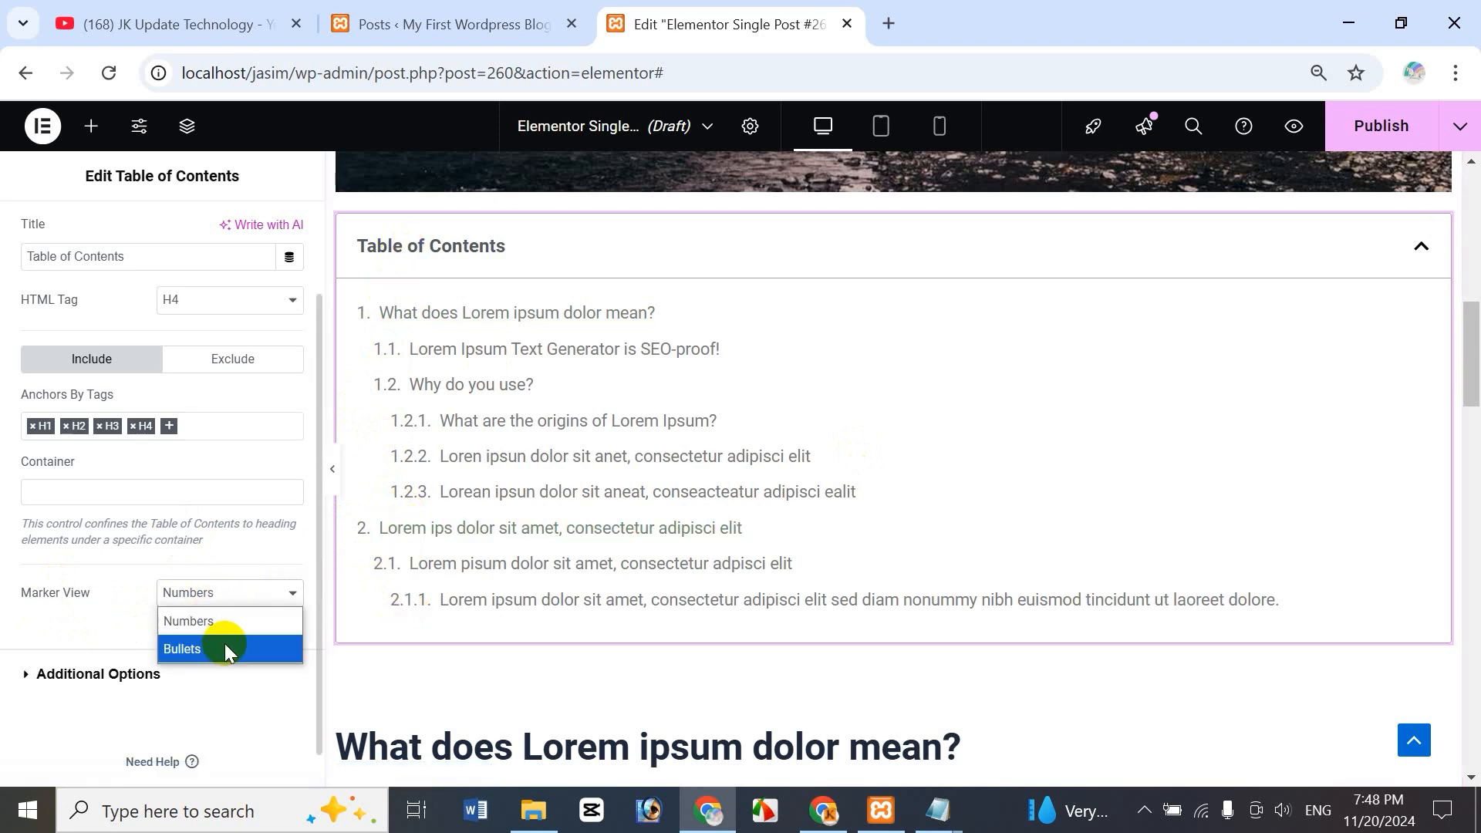
pyautogui.click(224, 645)
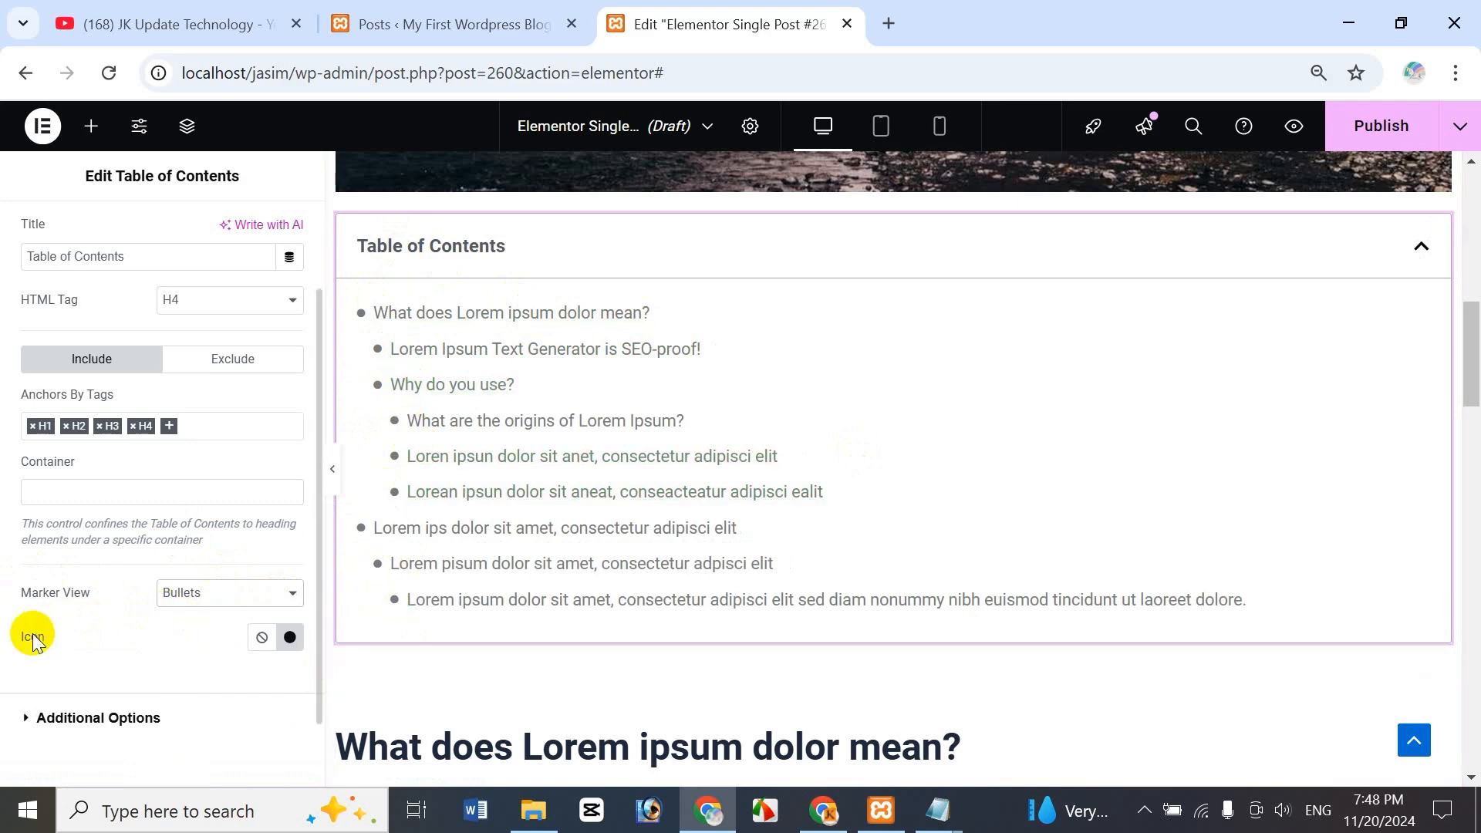
pyautogui.click(291, 637)
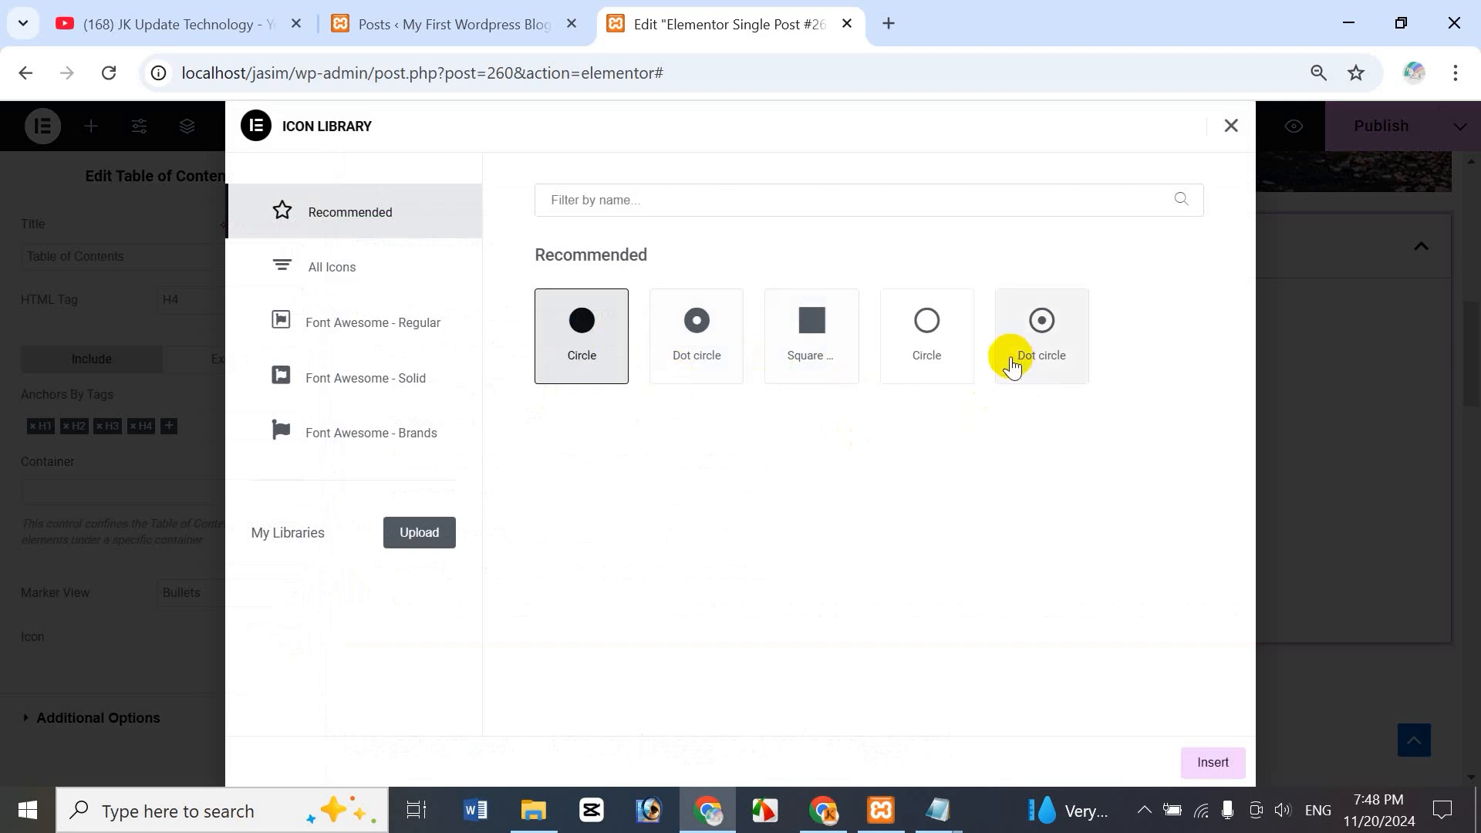
pyautogui.click(1039, 379)
pyautogui.click(1215, 764)
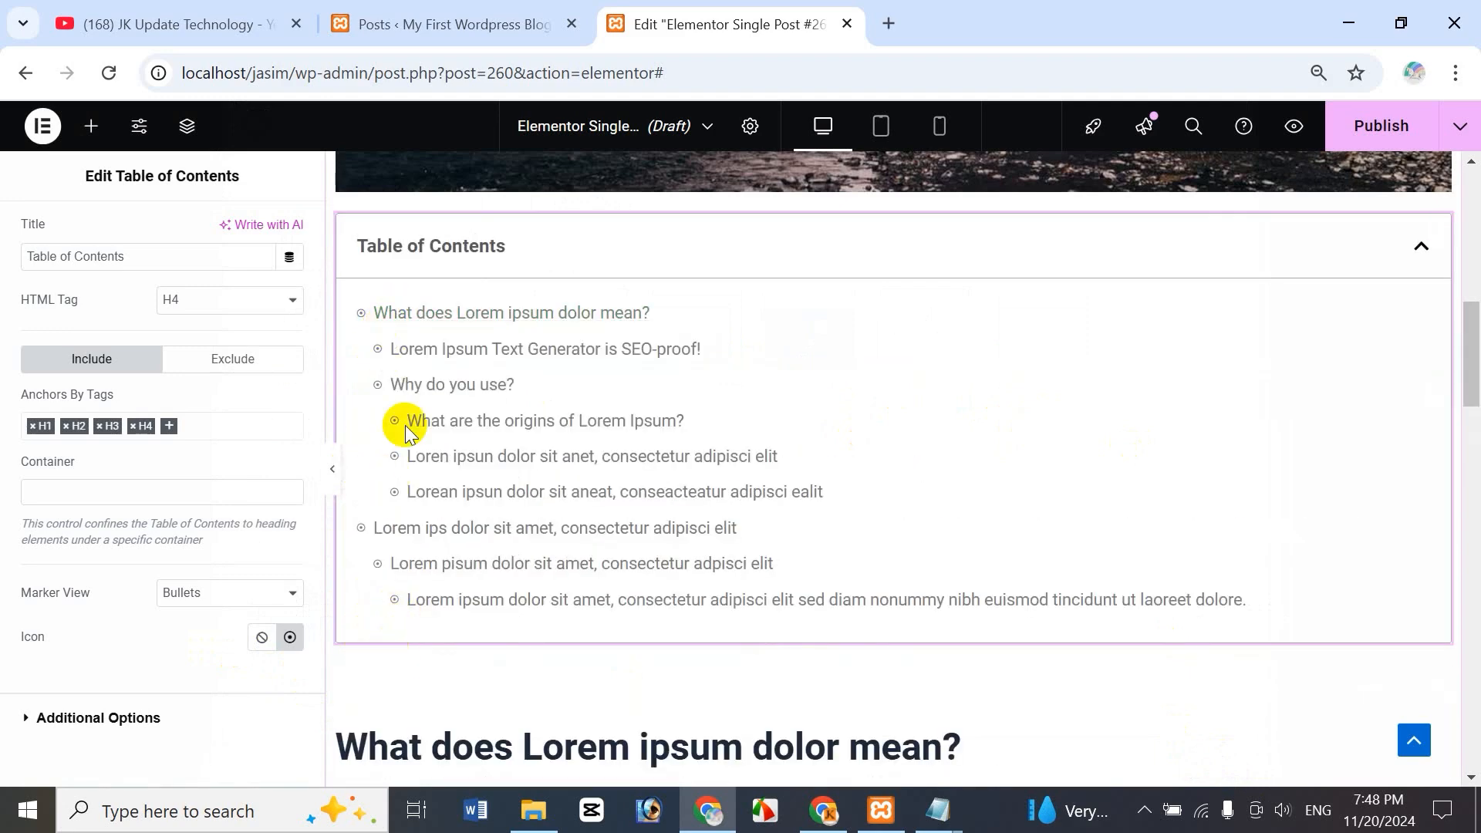
pyautogui.click(263, 639)
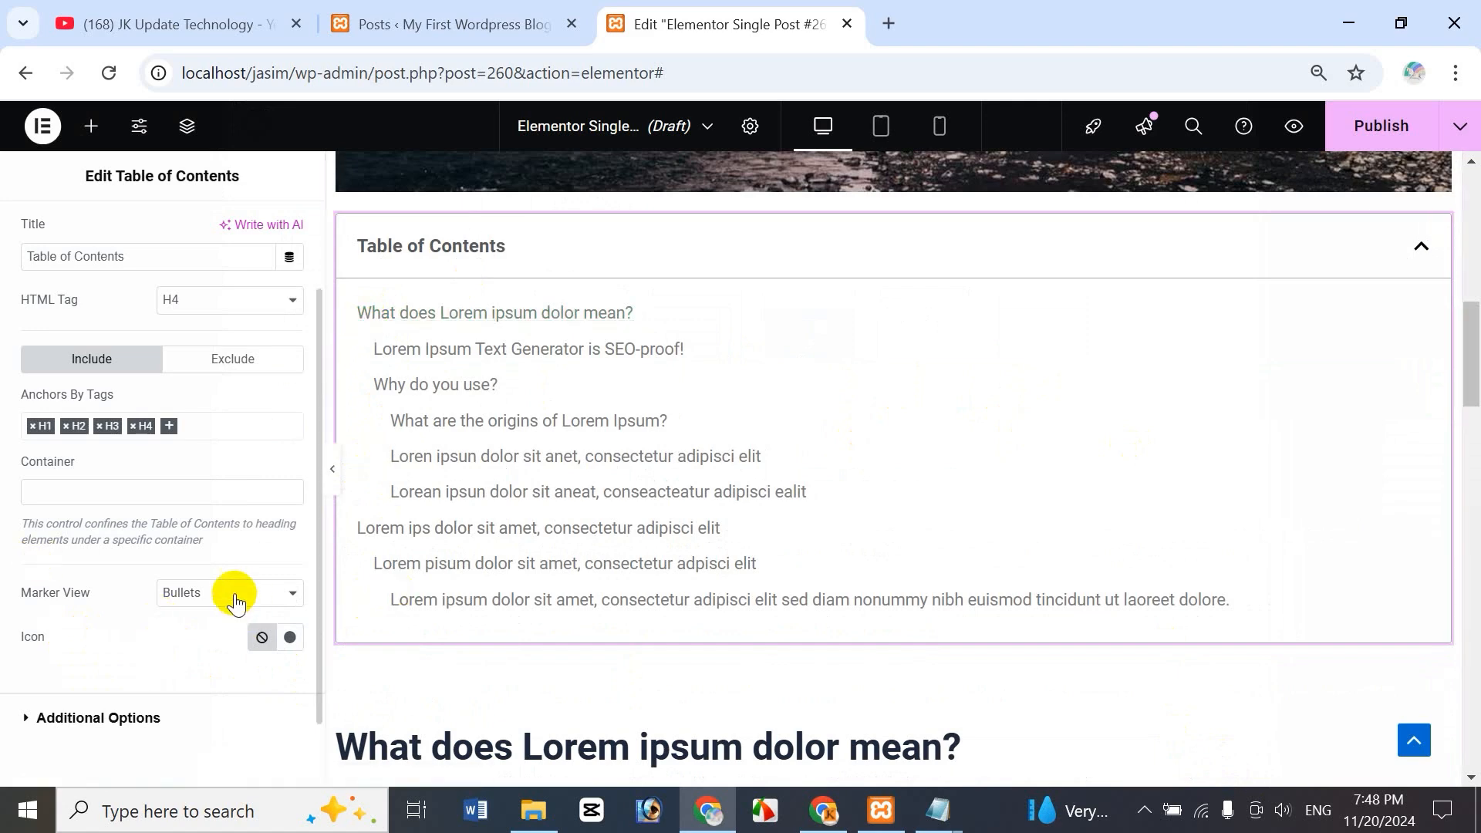
pyautogui.click(202, 621)
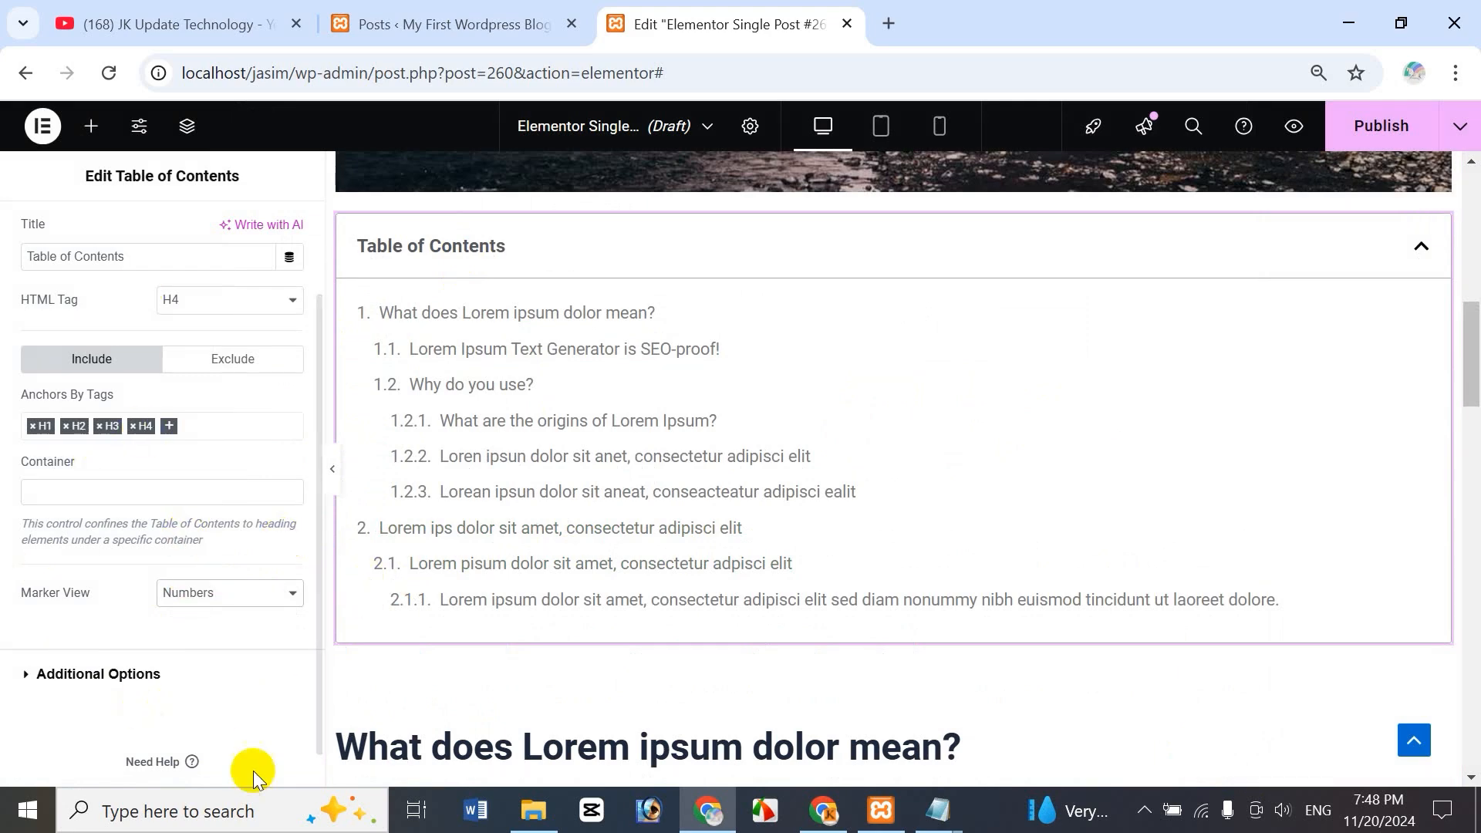
# - Open the table of contents' additional options and try the Word Wrap setting
pyautogui.click(31, 683)
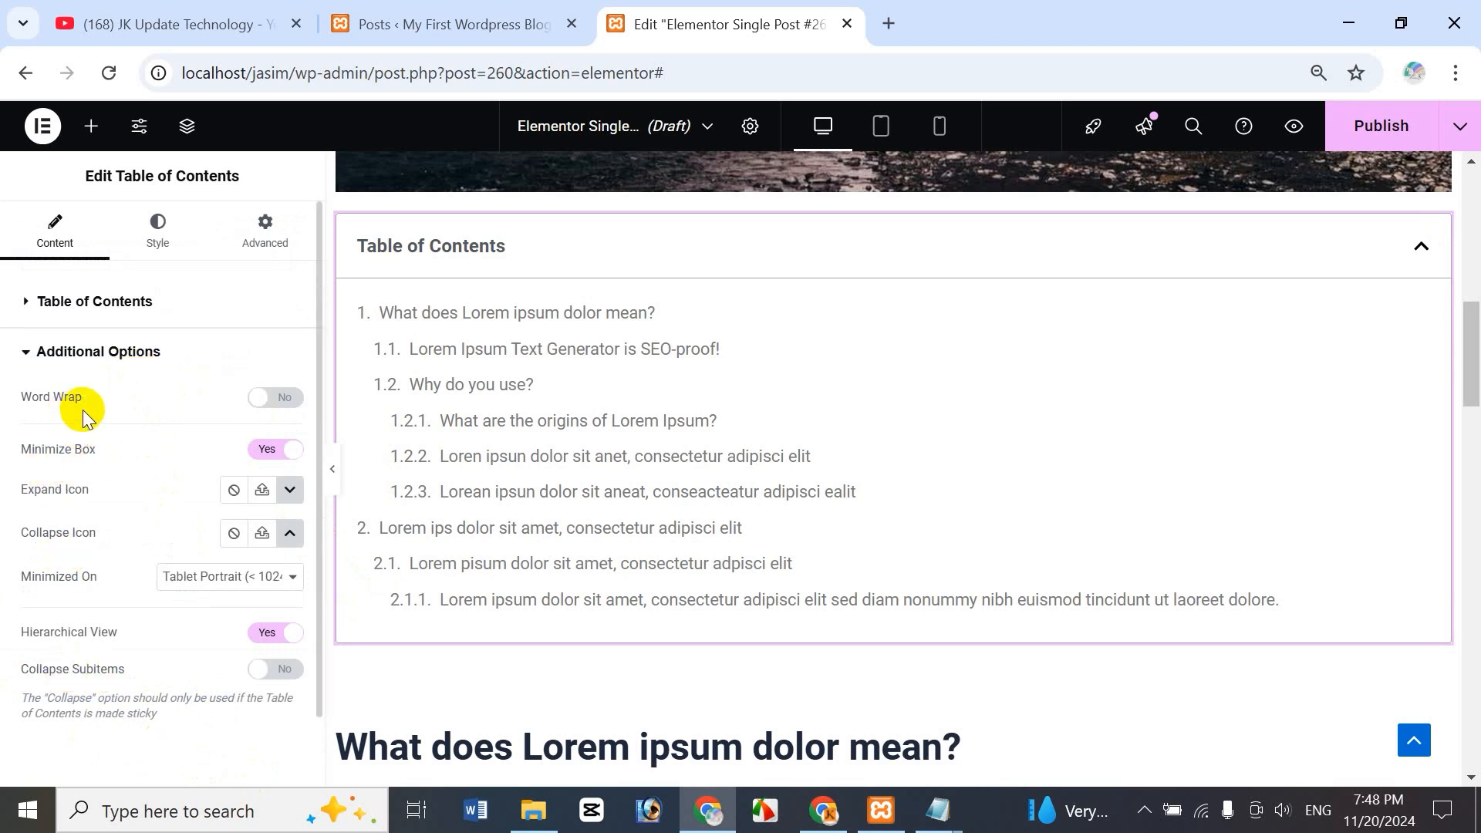
pyautogui.click(262, 398)
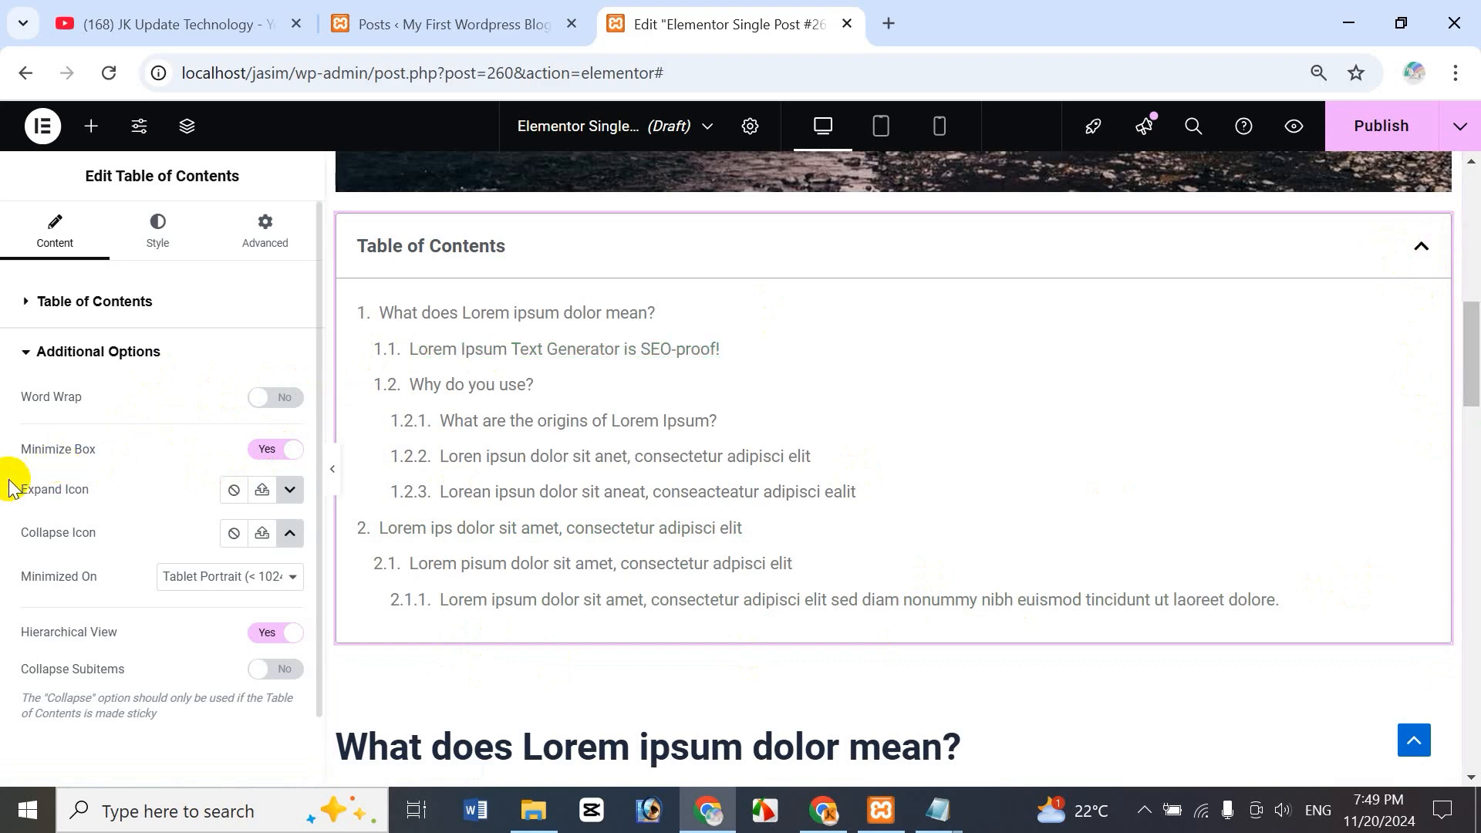
# - Test collapsing and expanding the table of contents, and try Minimize Box off before turning it back on
pyautogui.click(1422, 247)
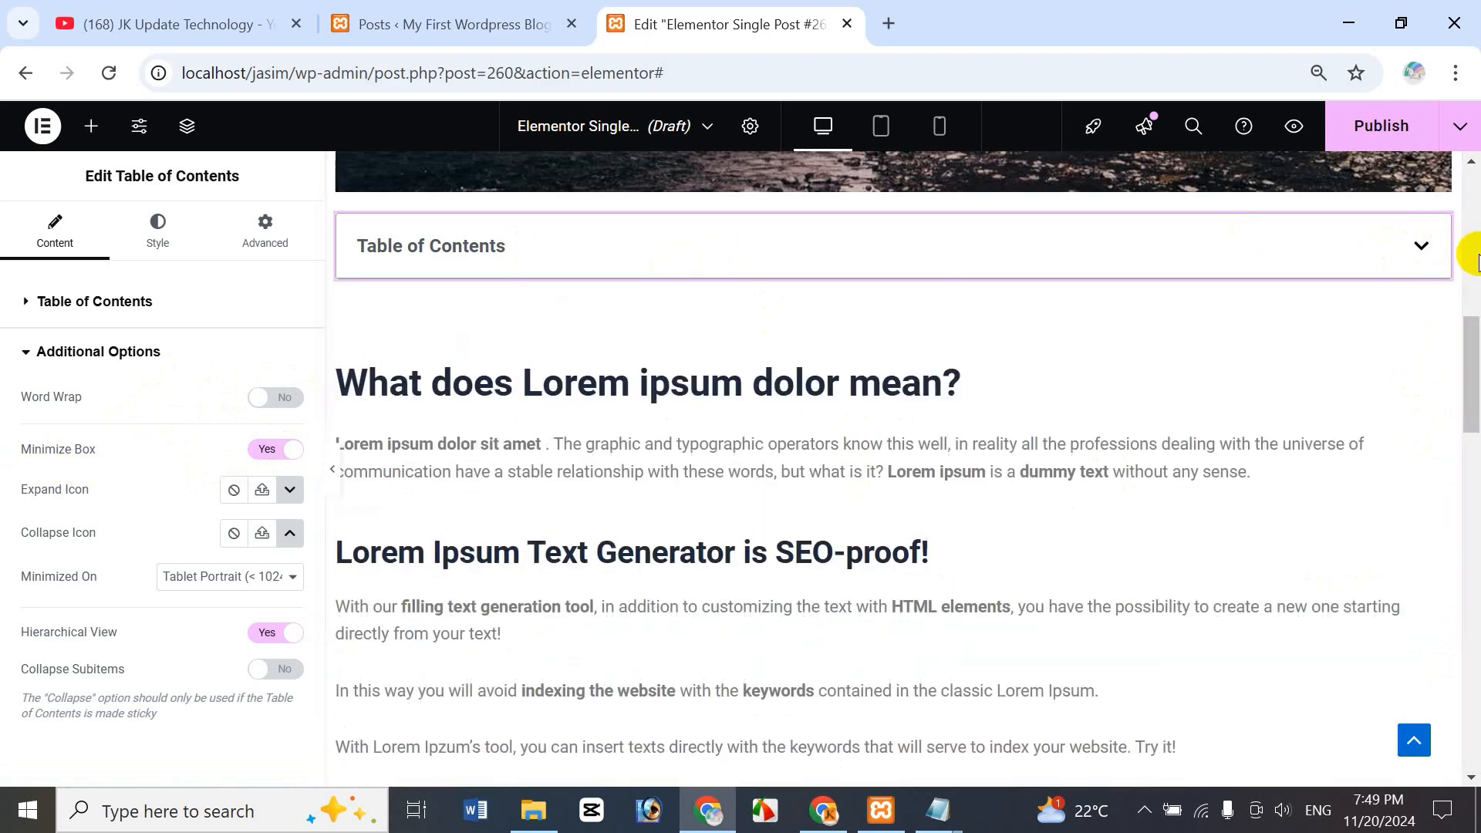
pyautogui.click(1422, 247)
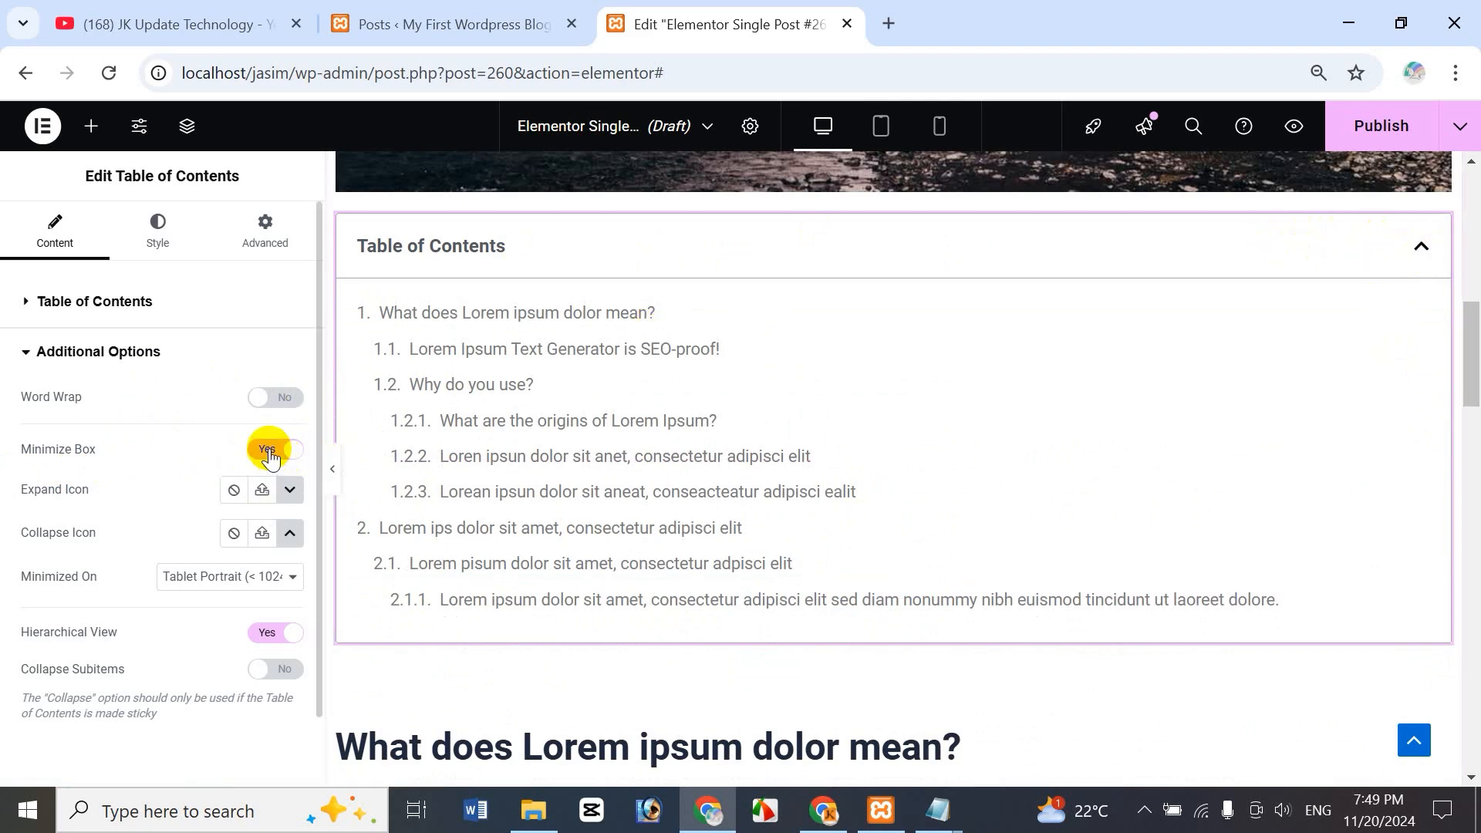
pyautogui.click(269, 454)
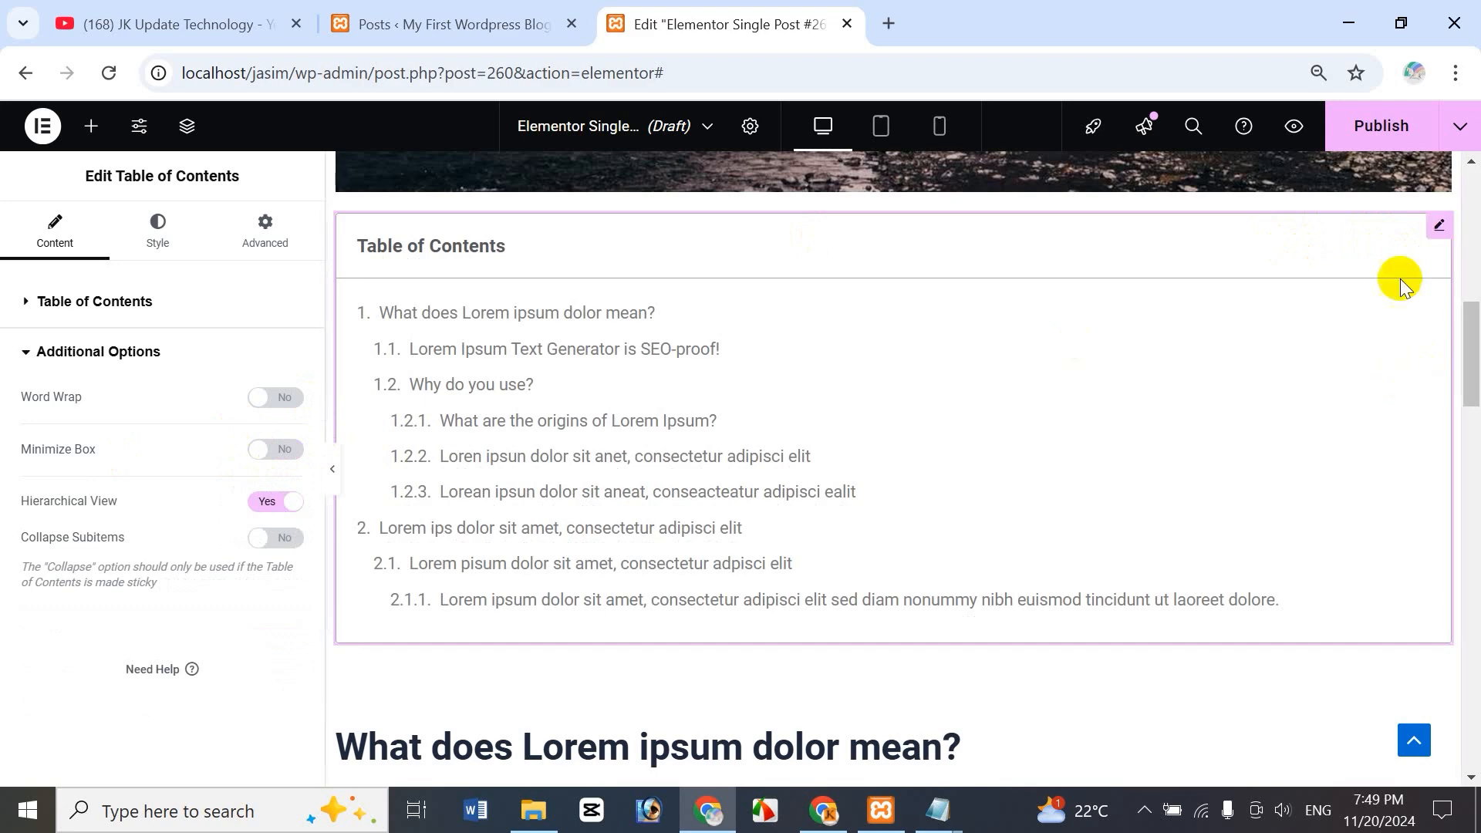
pyautogui.click(264, 455)
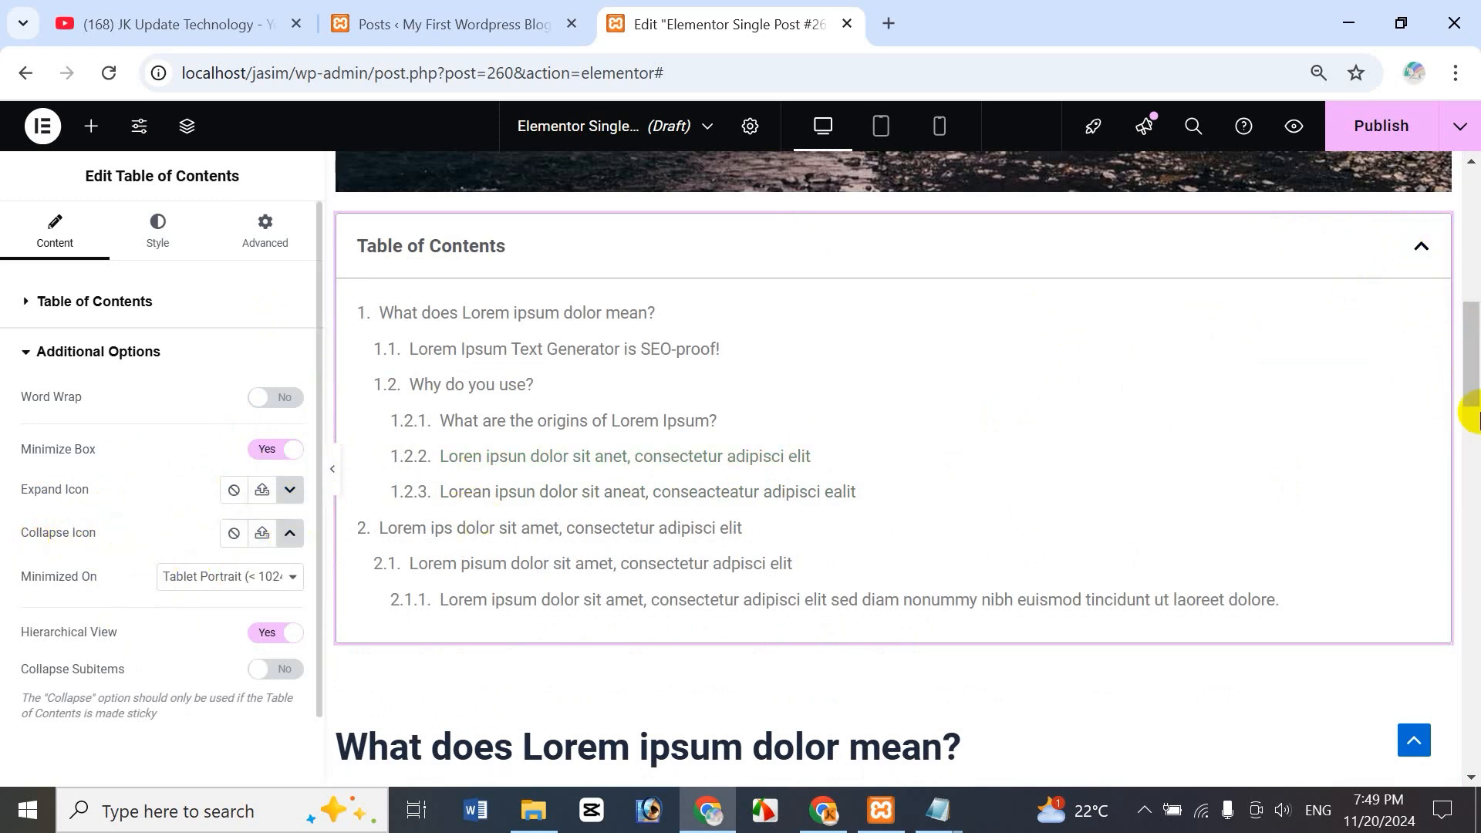
# - Try the recommended double angle-down icon as the table's Expand Icon and collapse the table to preview it
pyautogui.click(1419, 251)
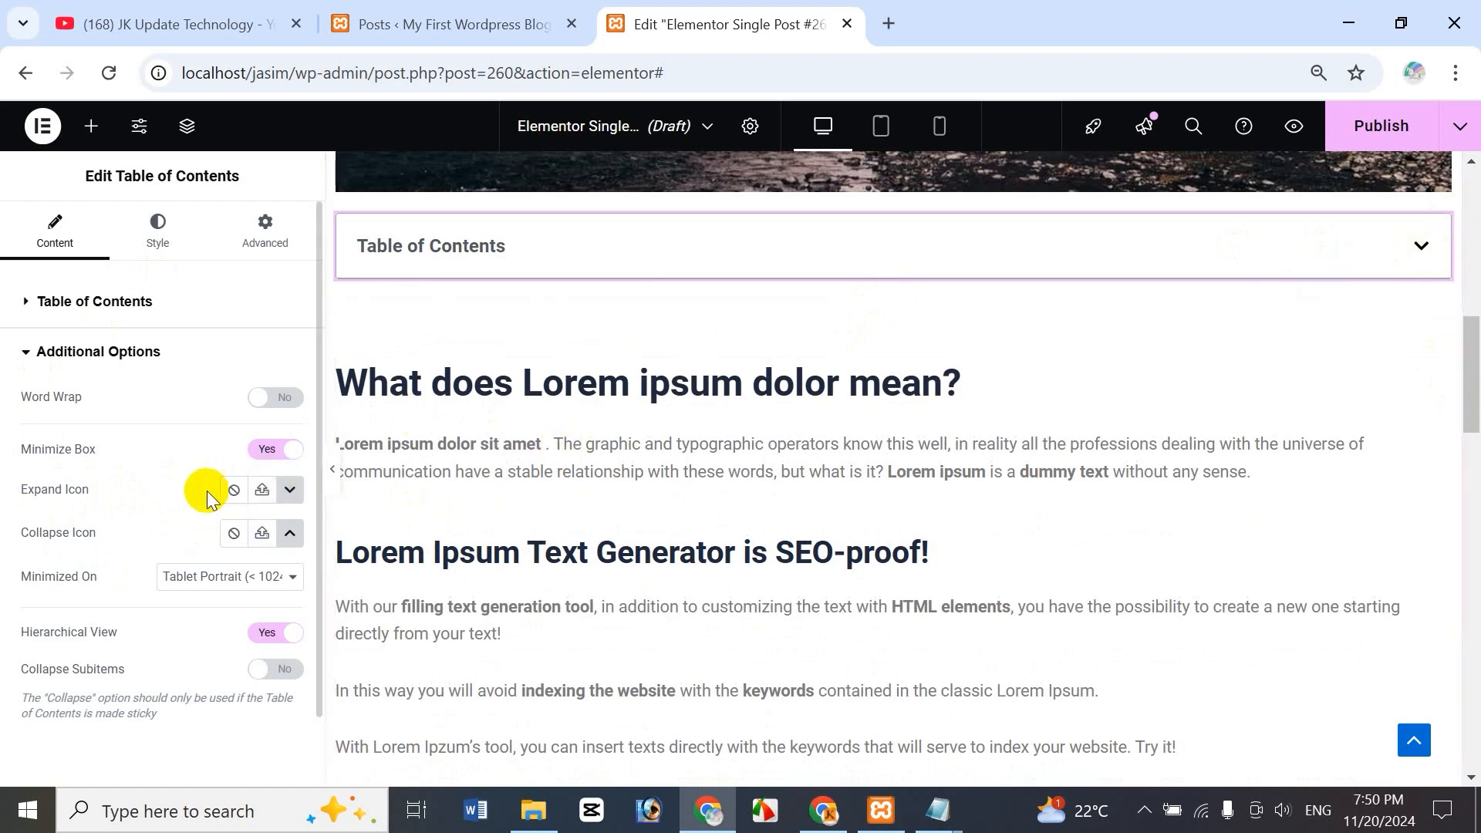
pyautogui.click(294, 493)
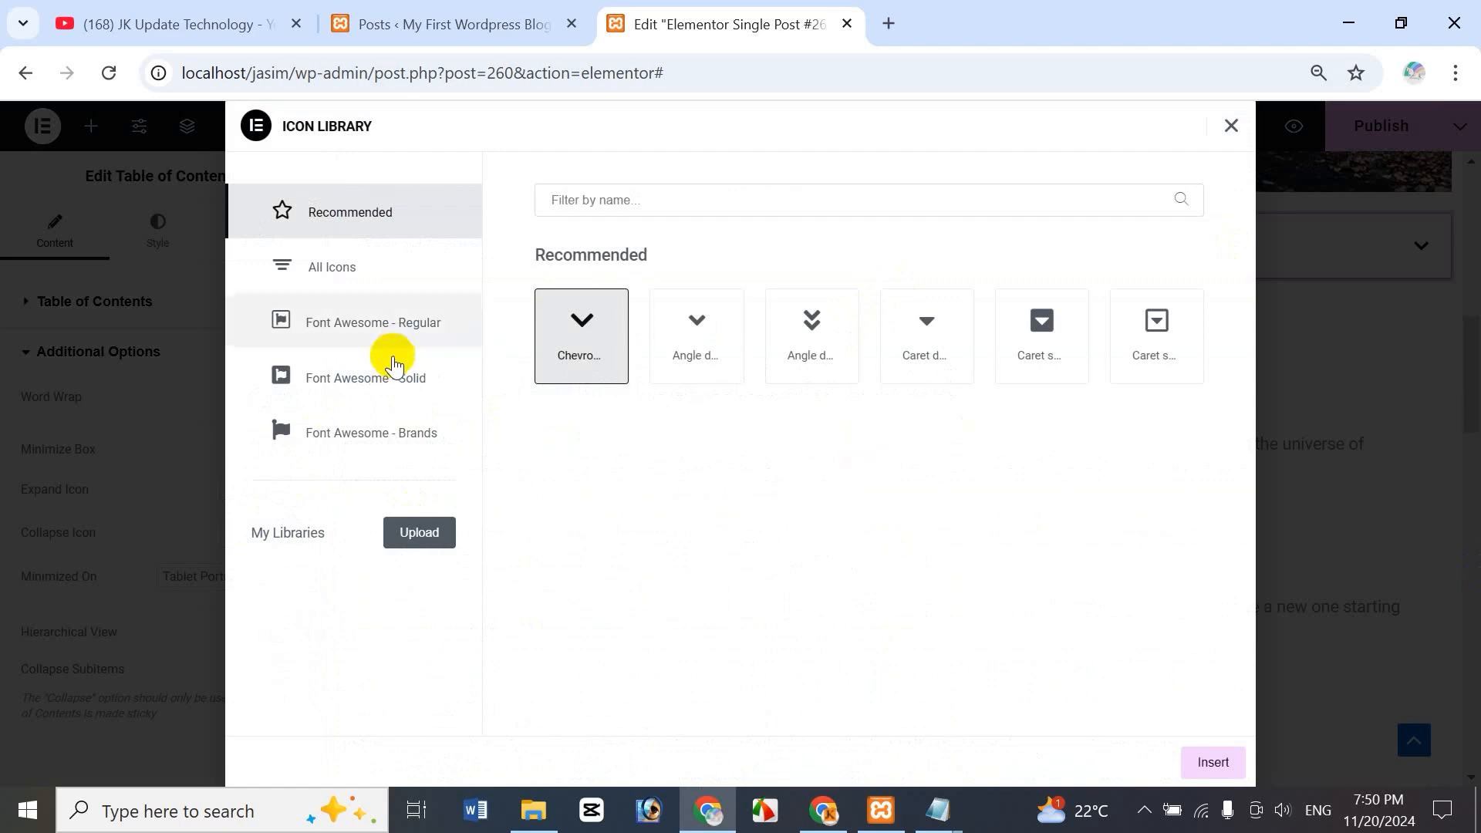
pyautogui.click(819, 331)
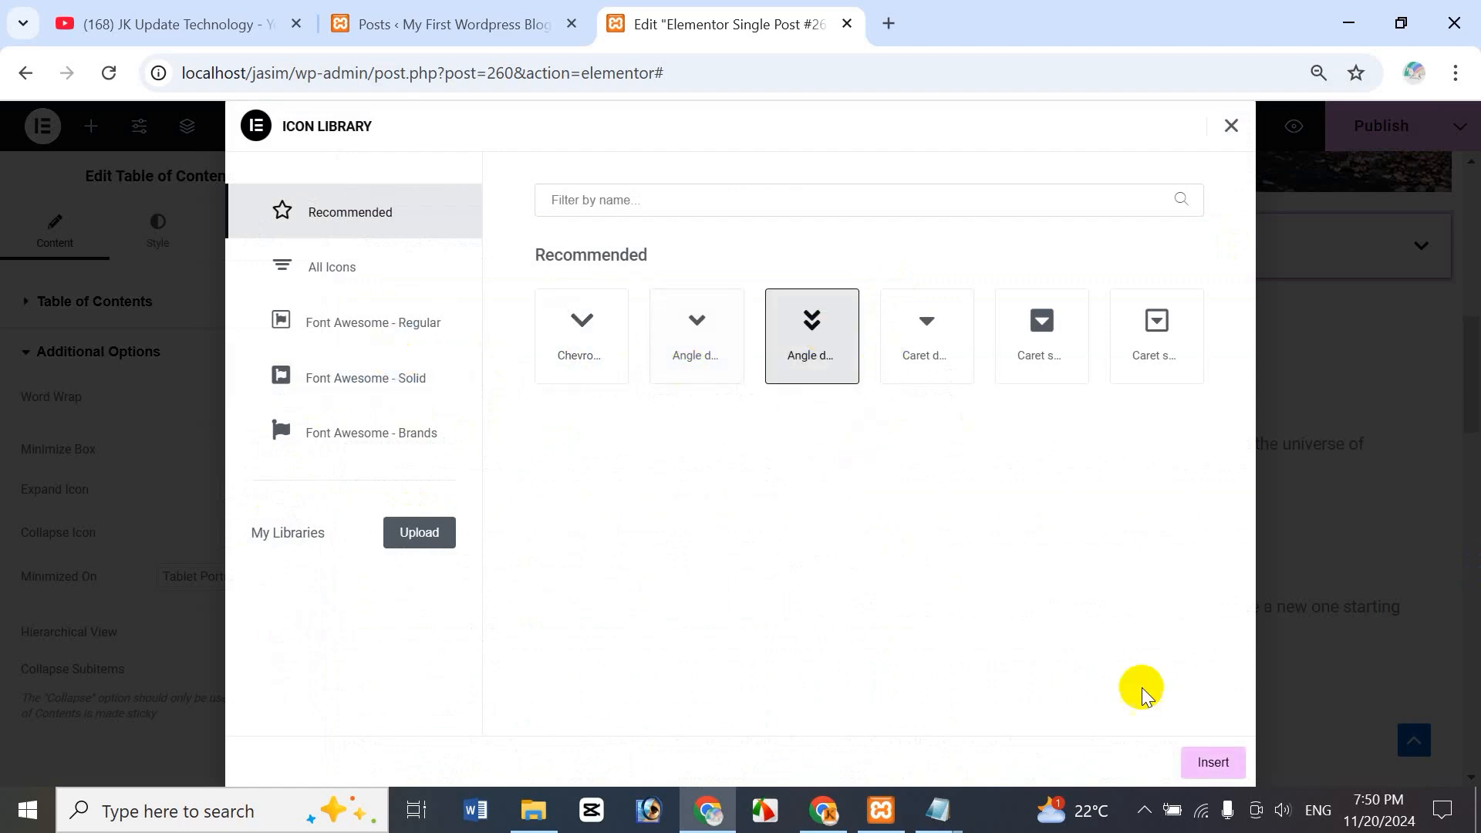
pyautogui.click(1213, 762)
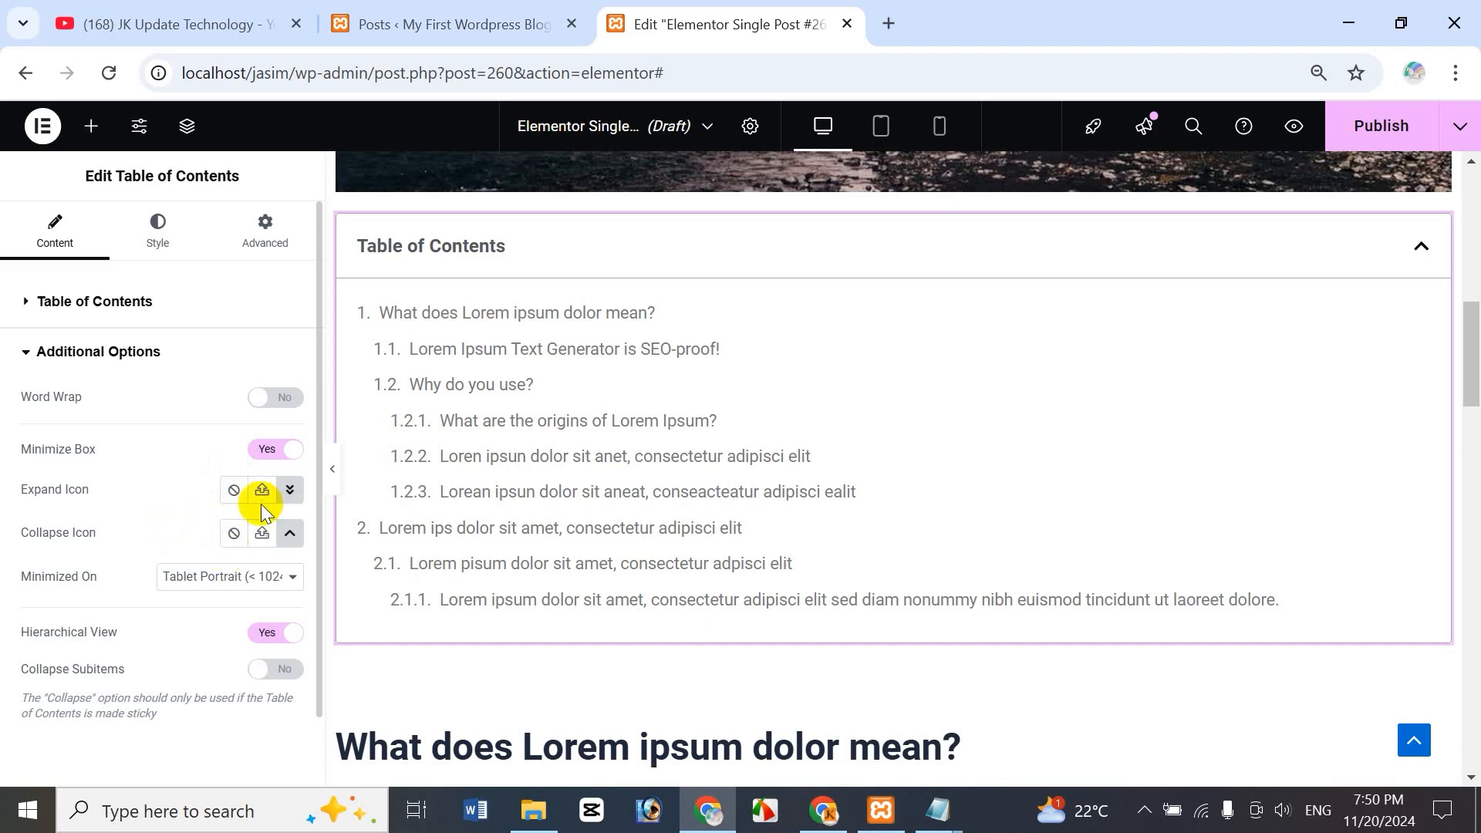
pyautogui.click(1423, 253)
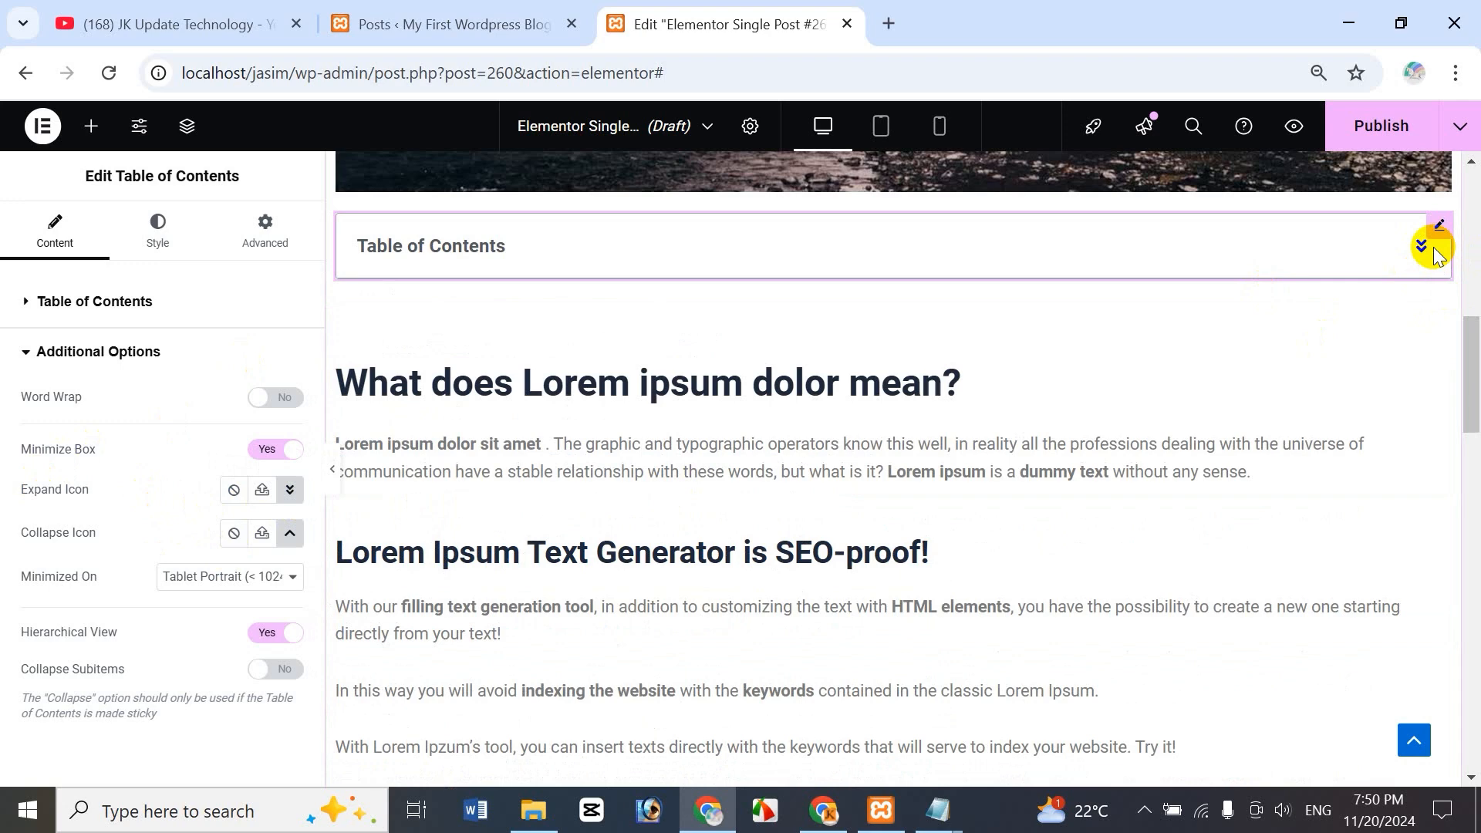
# - Try the Expand Icon set to none, and restore the Chevron down icon from the icon library
pyautogui.click(263, 490)
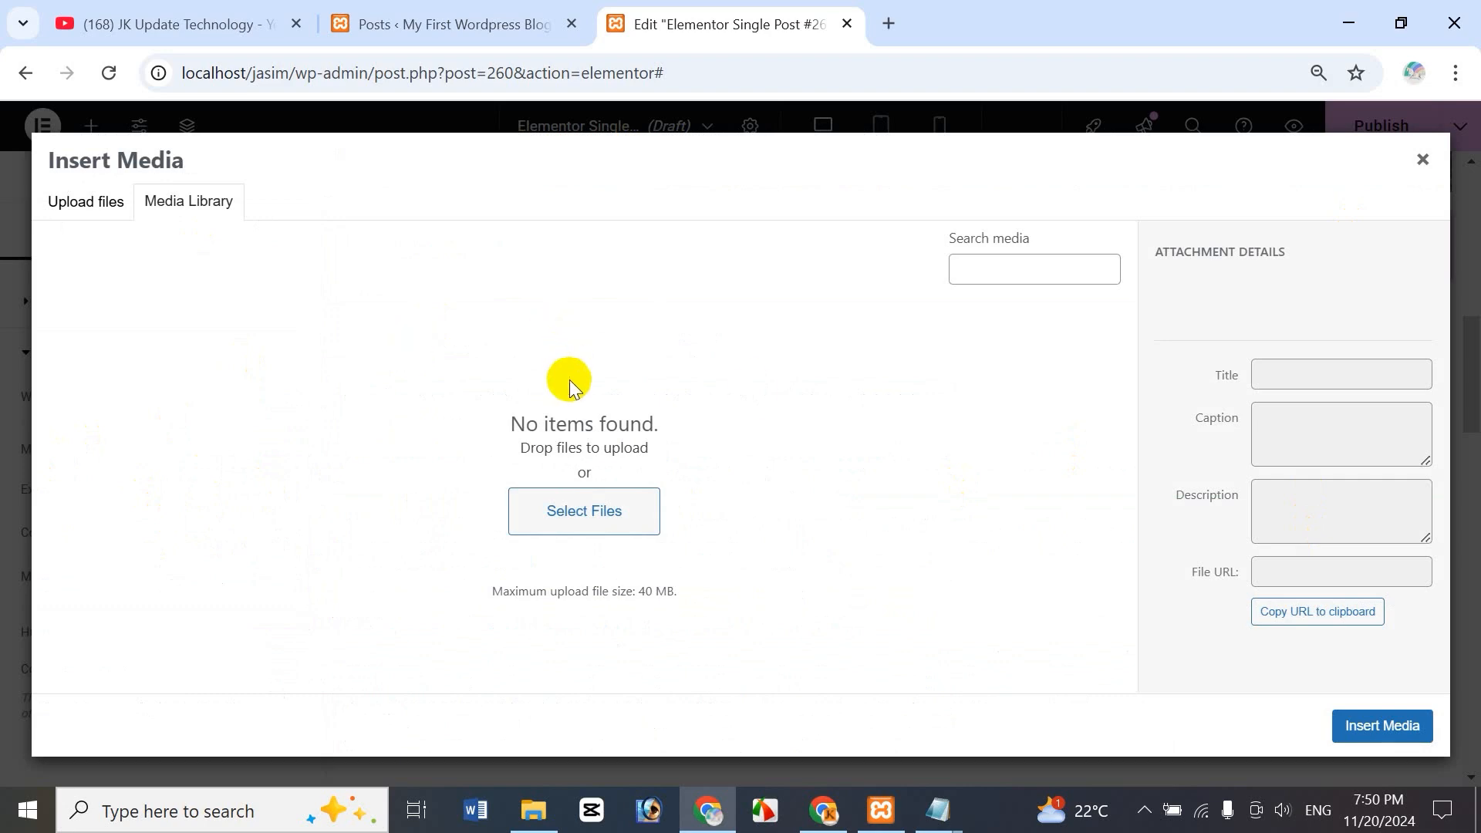
pyautogui.click(1425, 165)
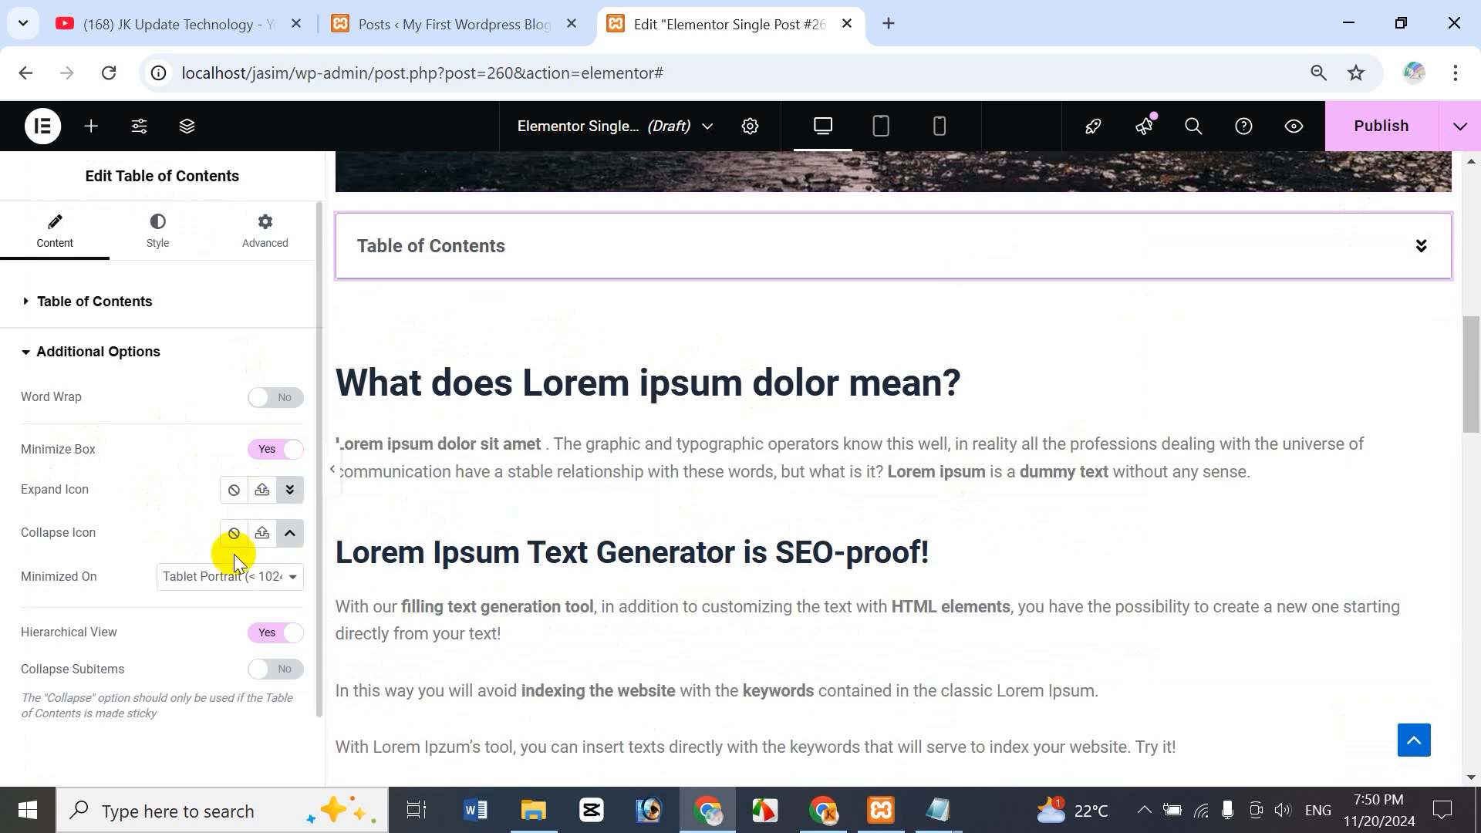
pyautogui.click(232, 492)
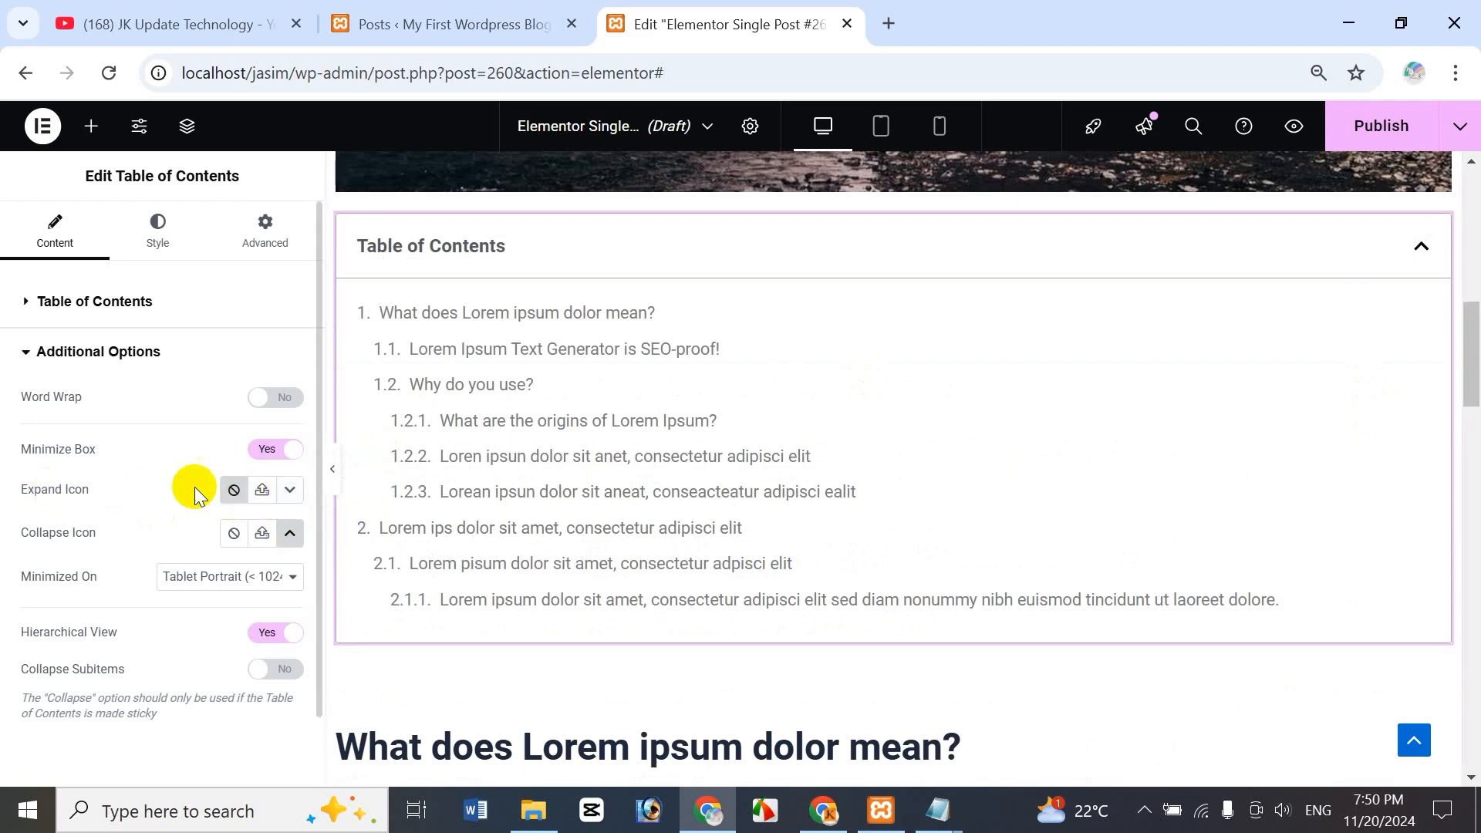
pyautogui.click(1423, 251)
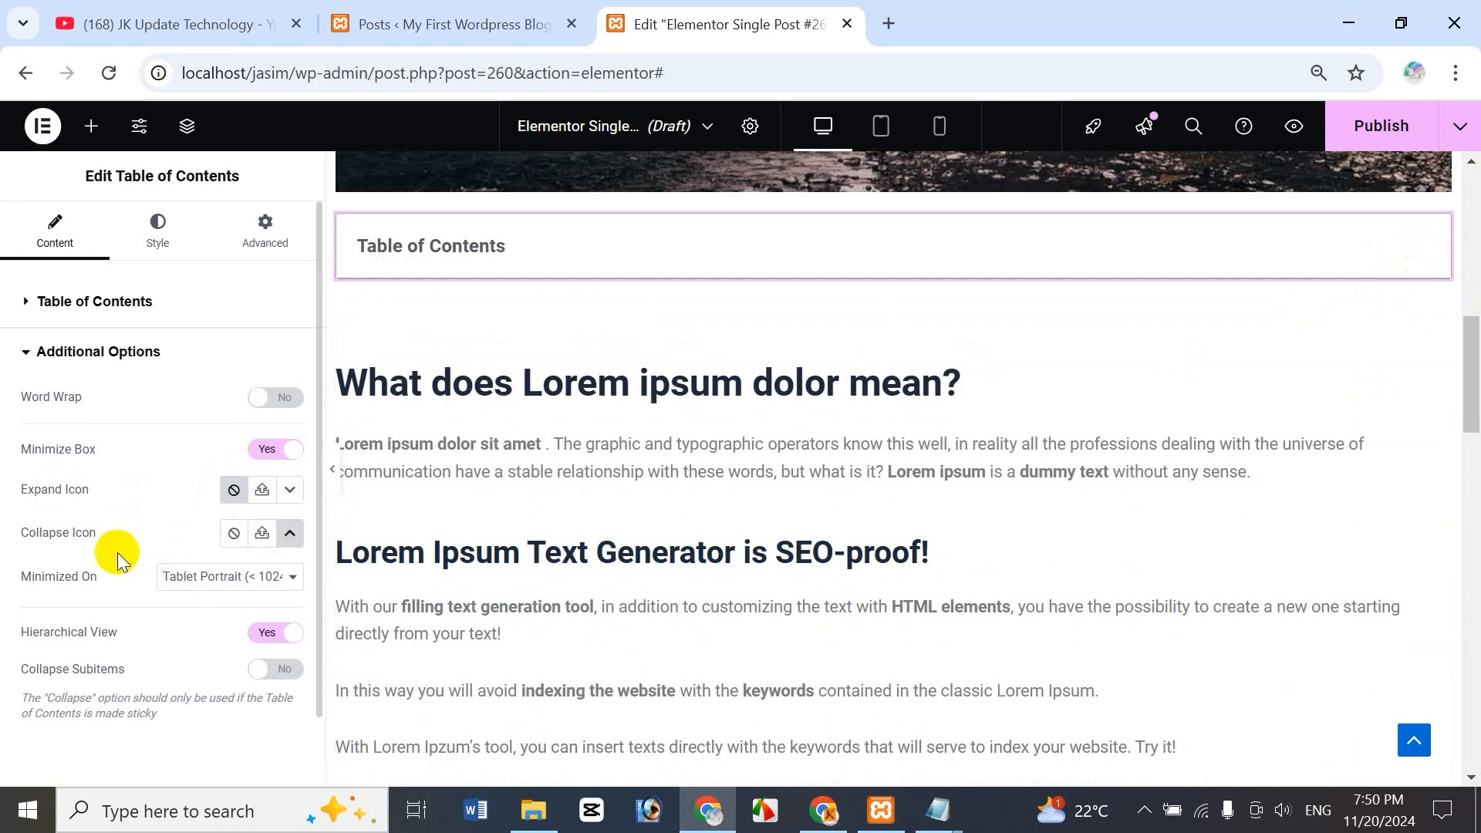
pyautogui.click(292, 492)
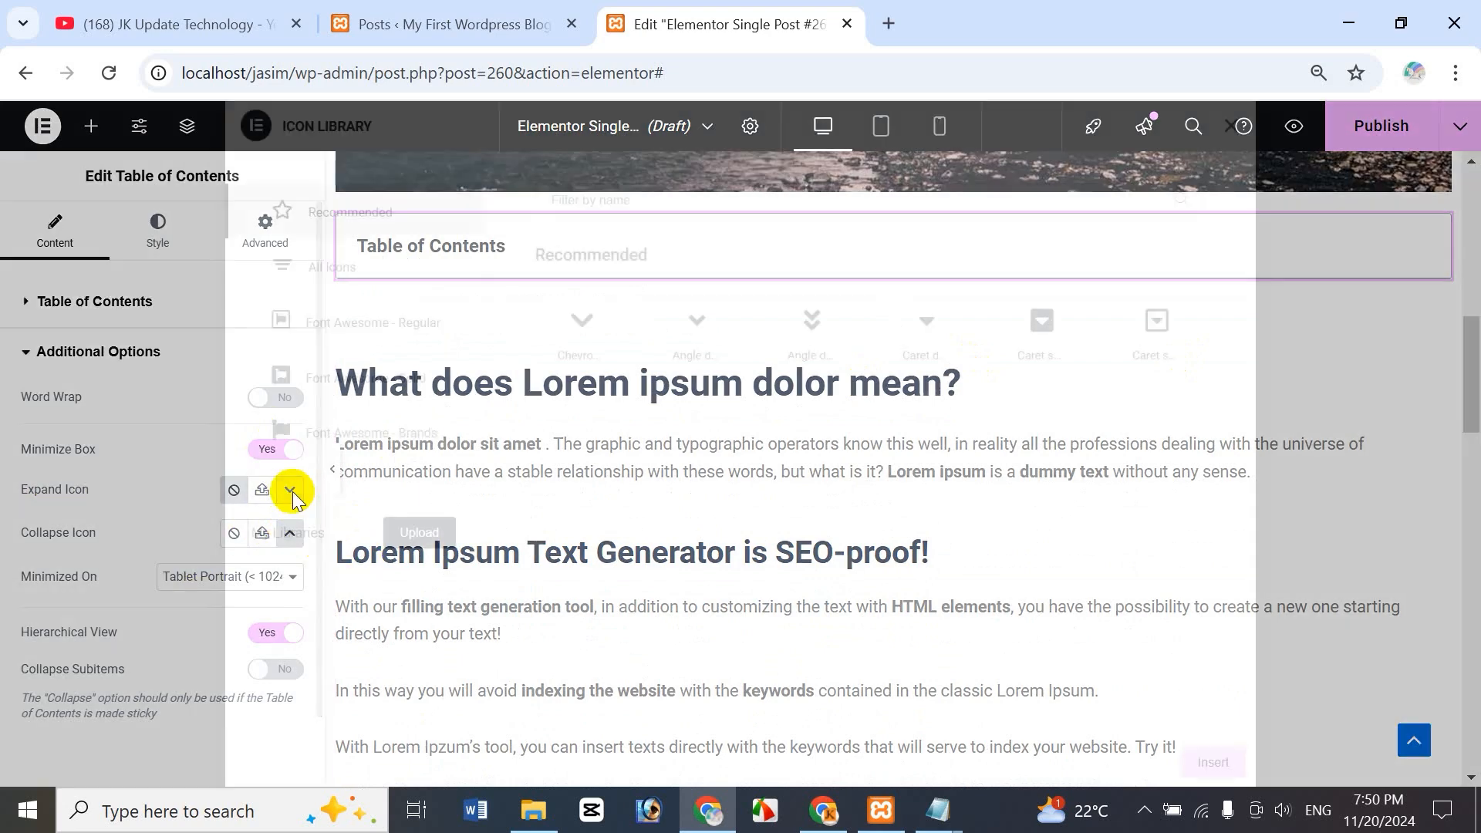
pyautogui.click(587, 362)
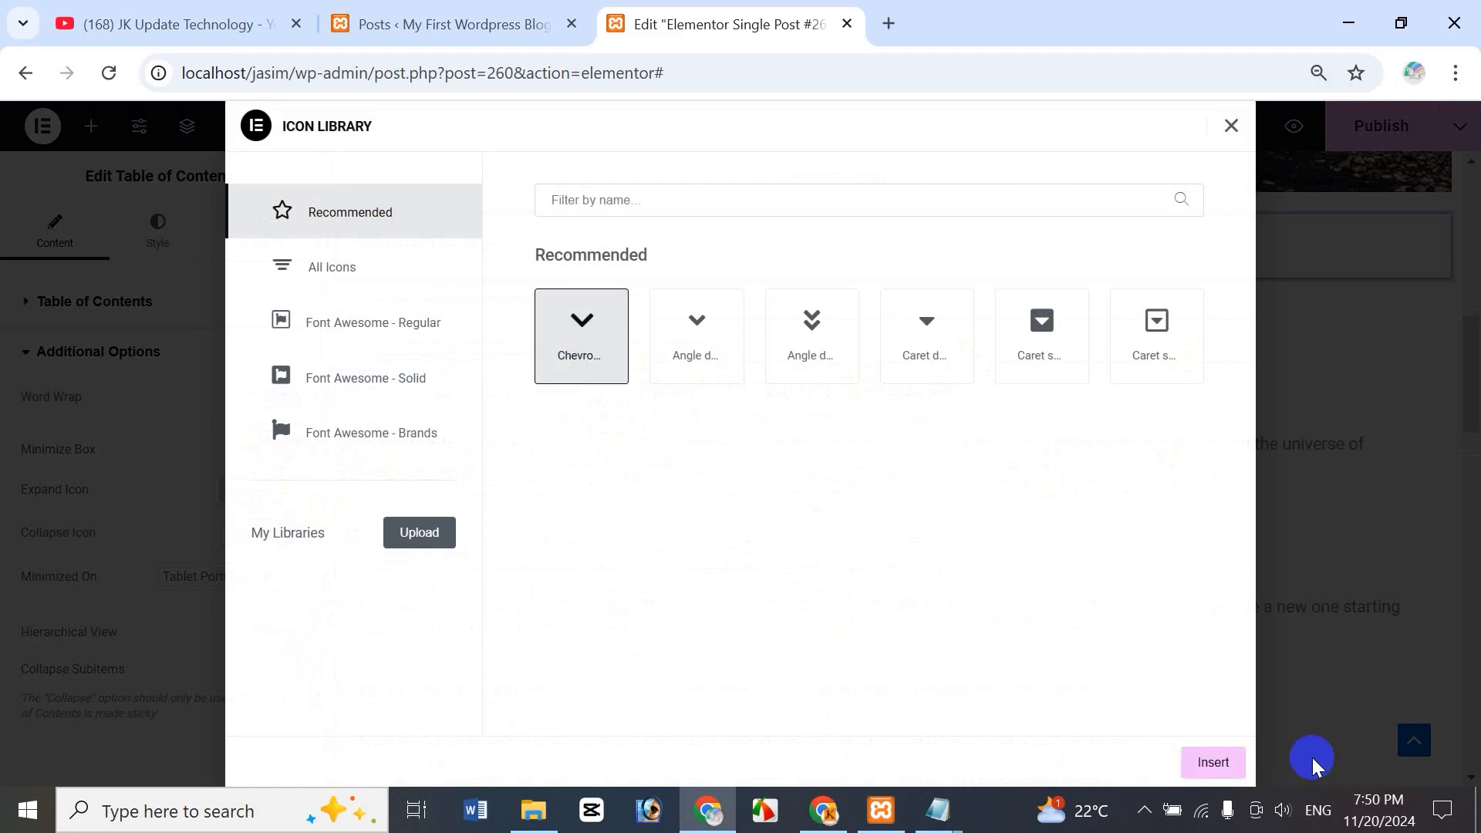
pyautogui.click(1210, 762)
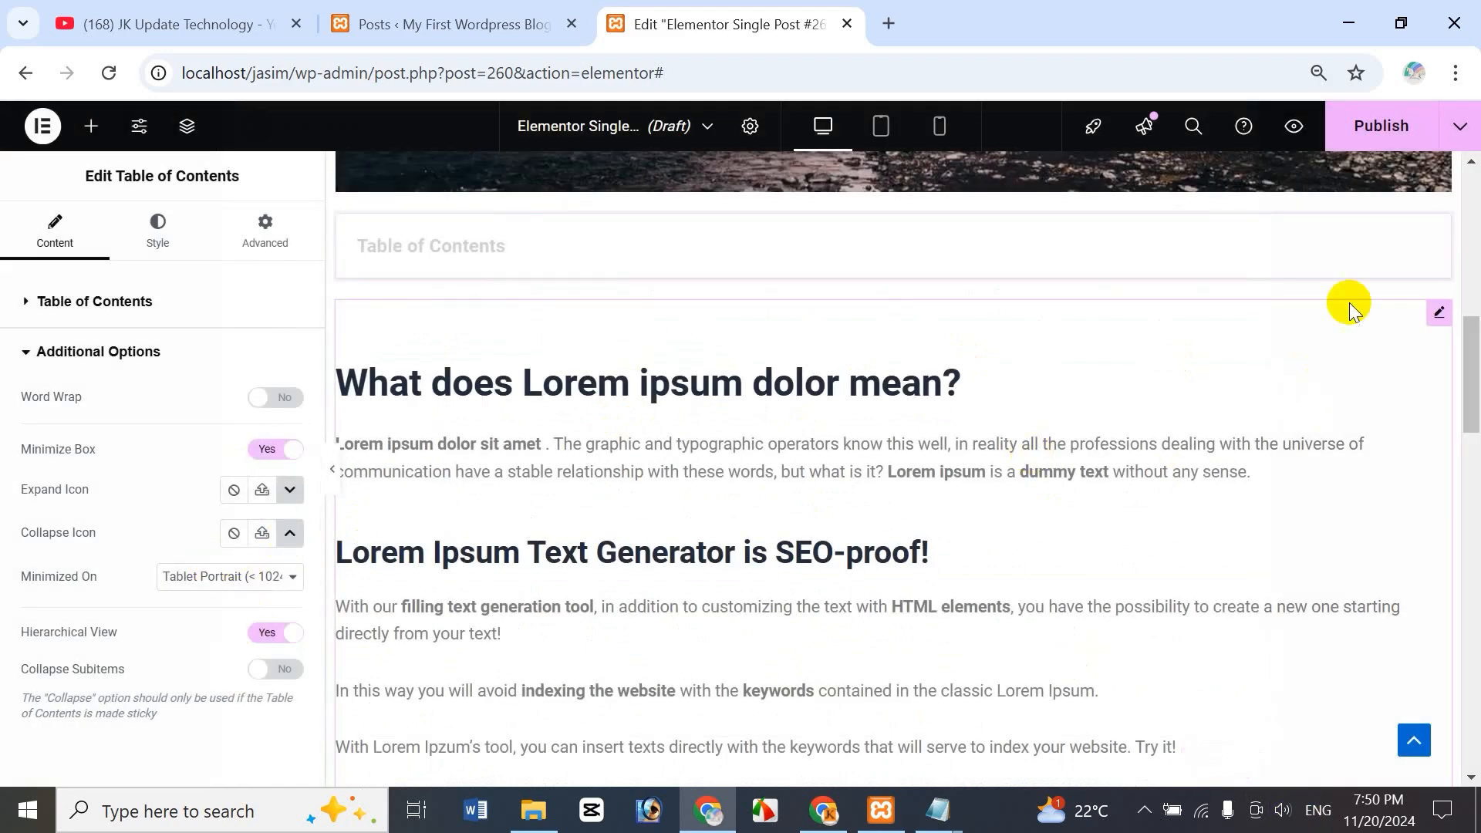
pyautogui.click(1422, 247)
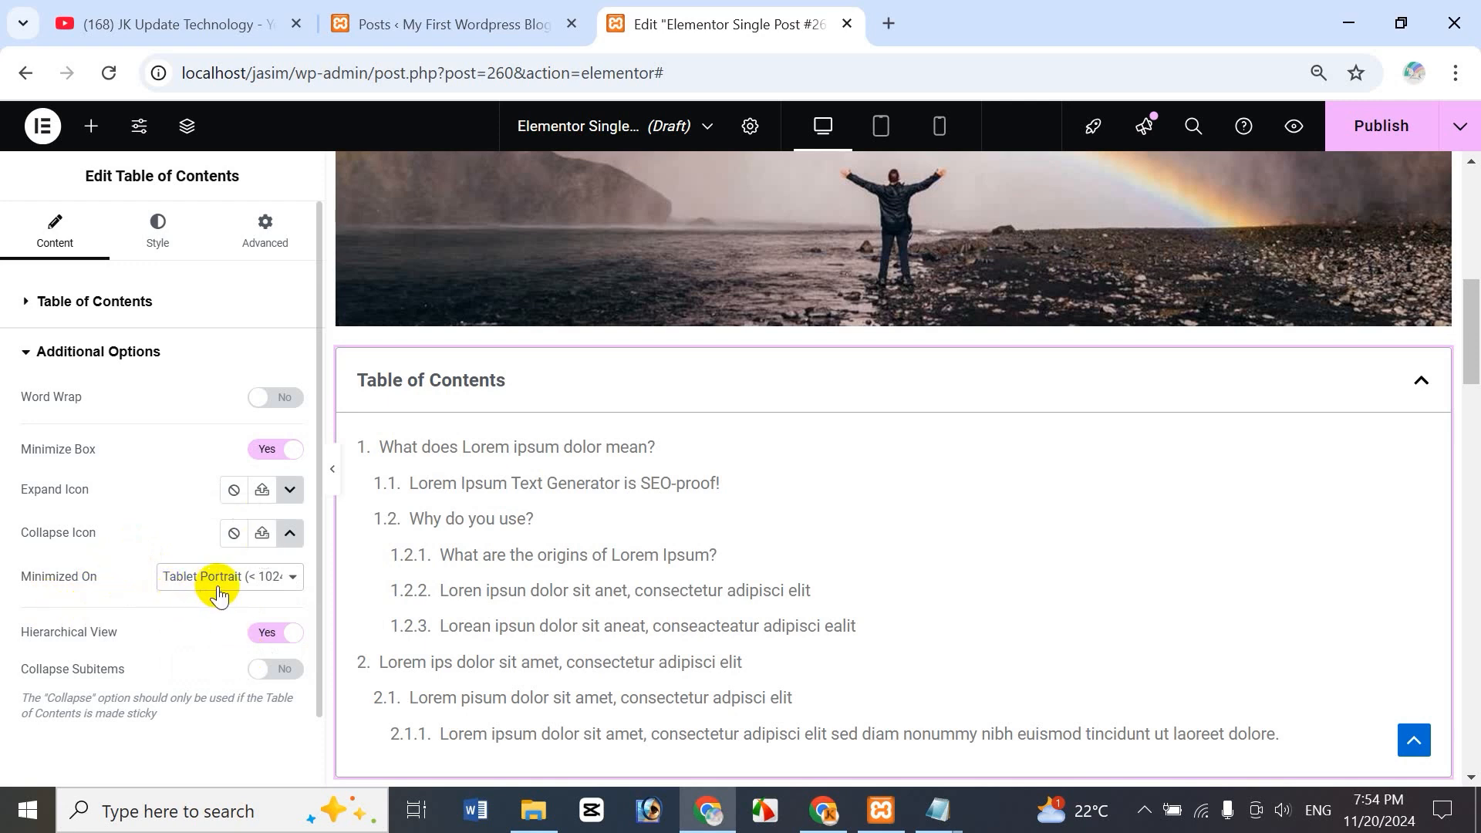
# - Keep Minimized On at Tablet Portrait (< 1024px) and preview the table of contents in the tablet portrait view
pyautogui.click(266, 587)
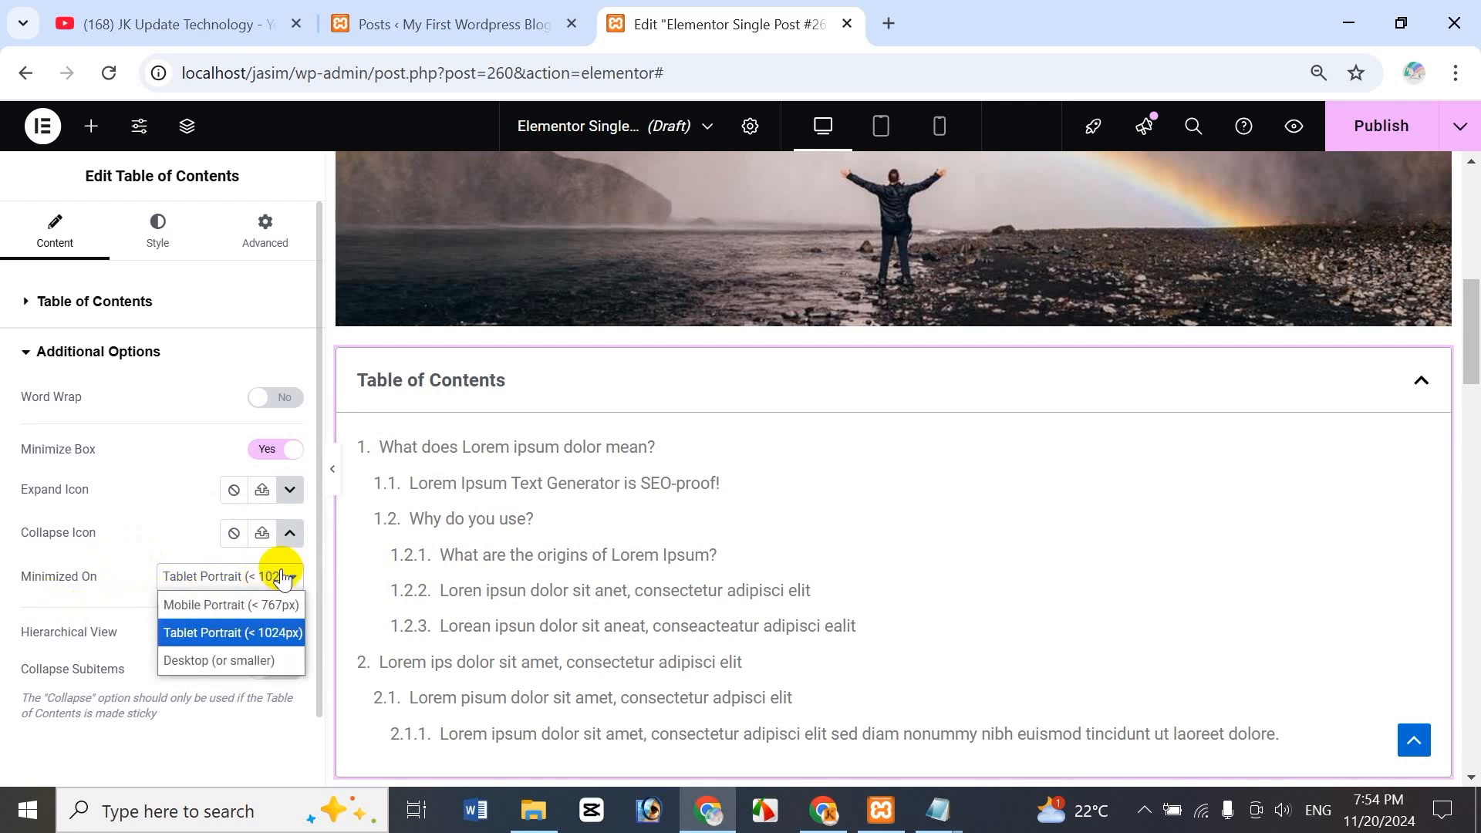
pyautogui.click(274, 634)
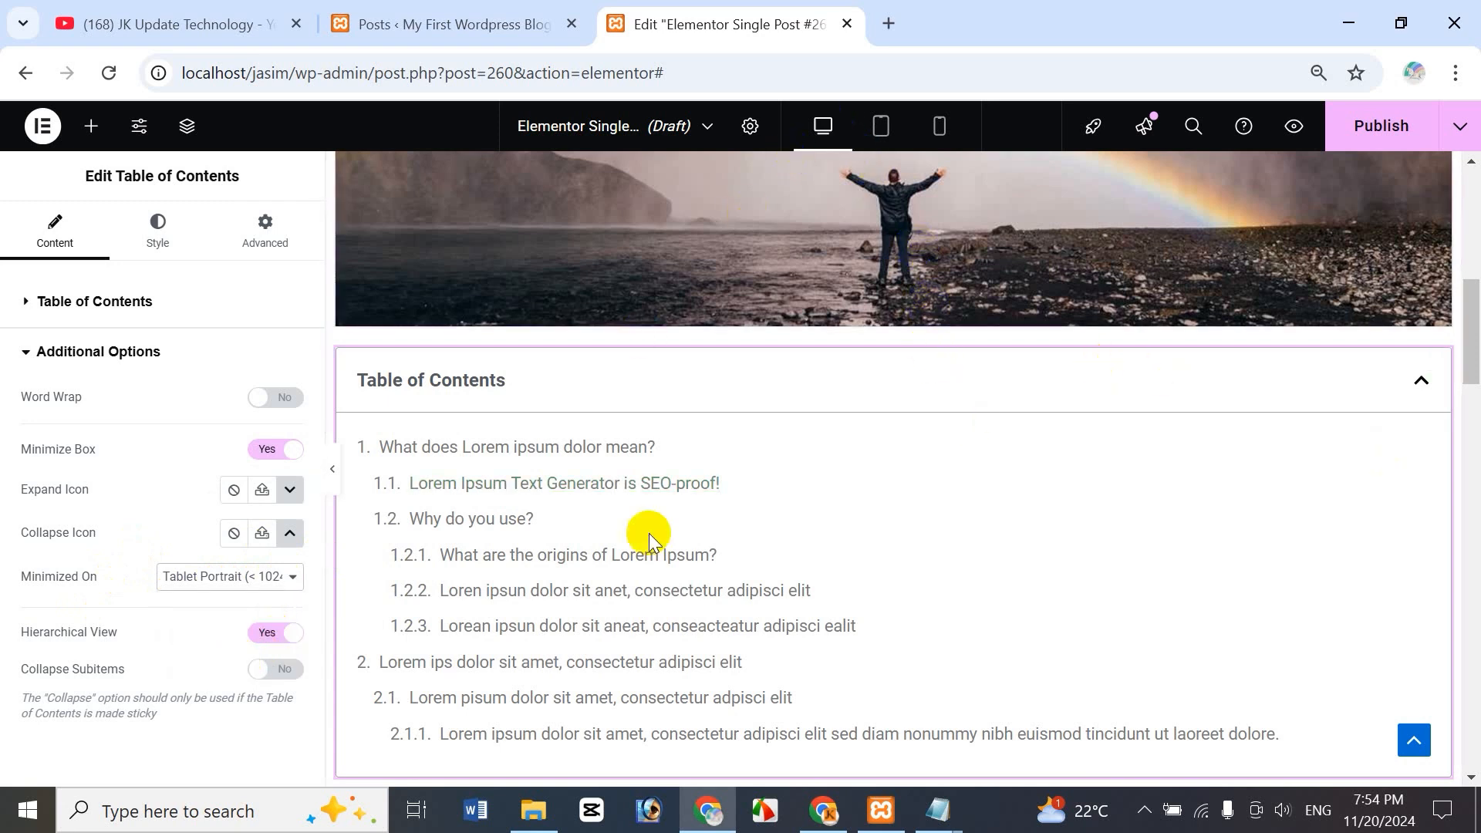
pyautogui.click(879, 120)
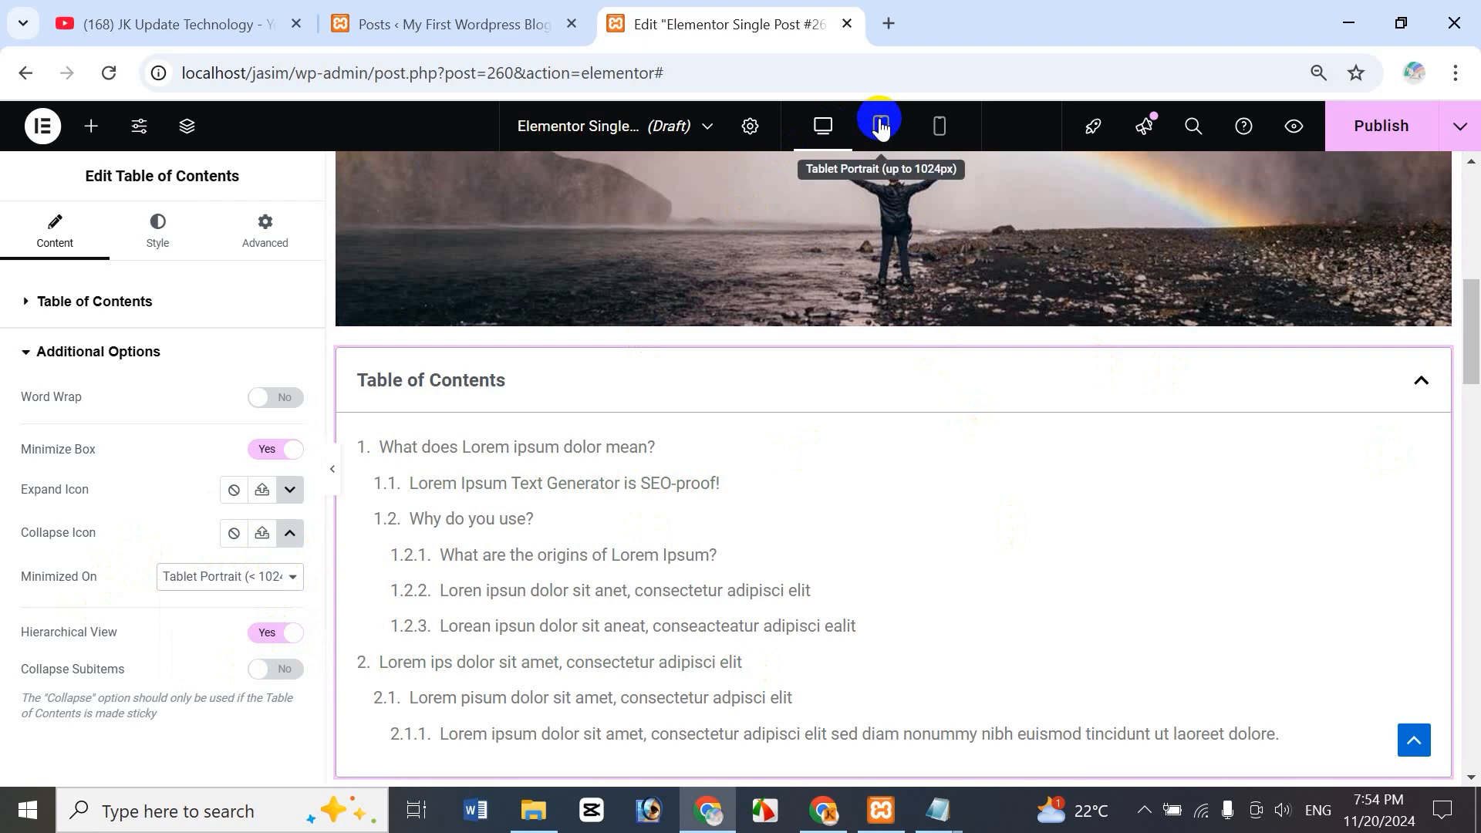
pyautogui.click(882, 125)
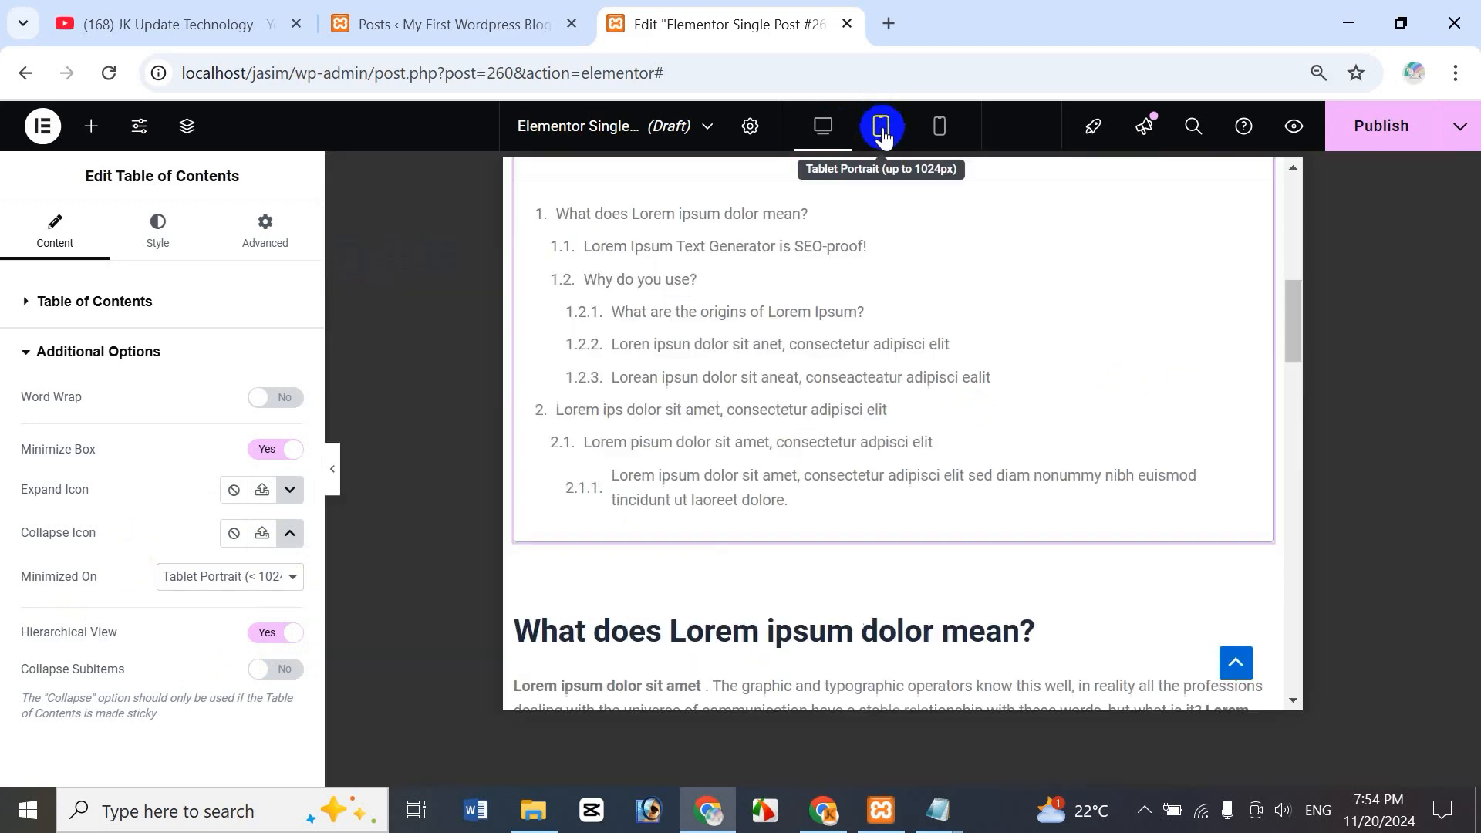
pyautogui.scroll(3, 844, 265)
pyautogui.scroll(2, 755, 515)
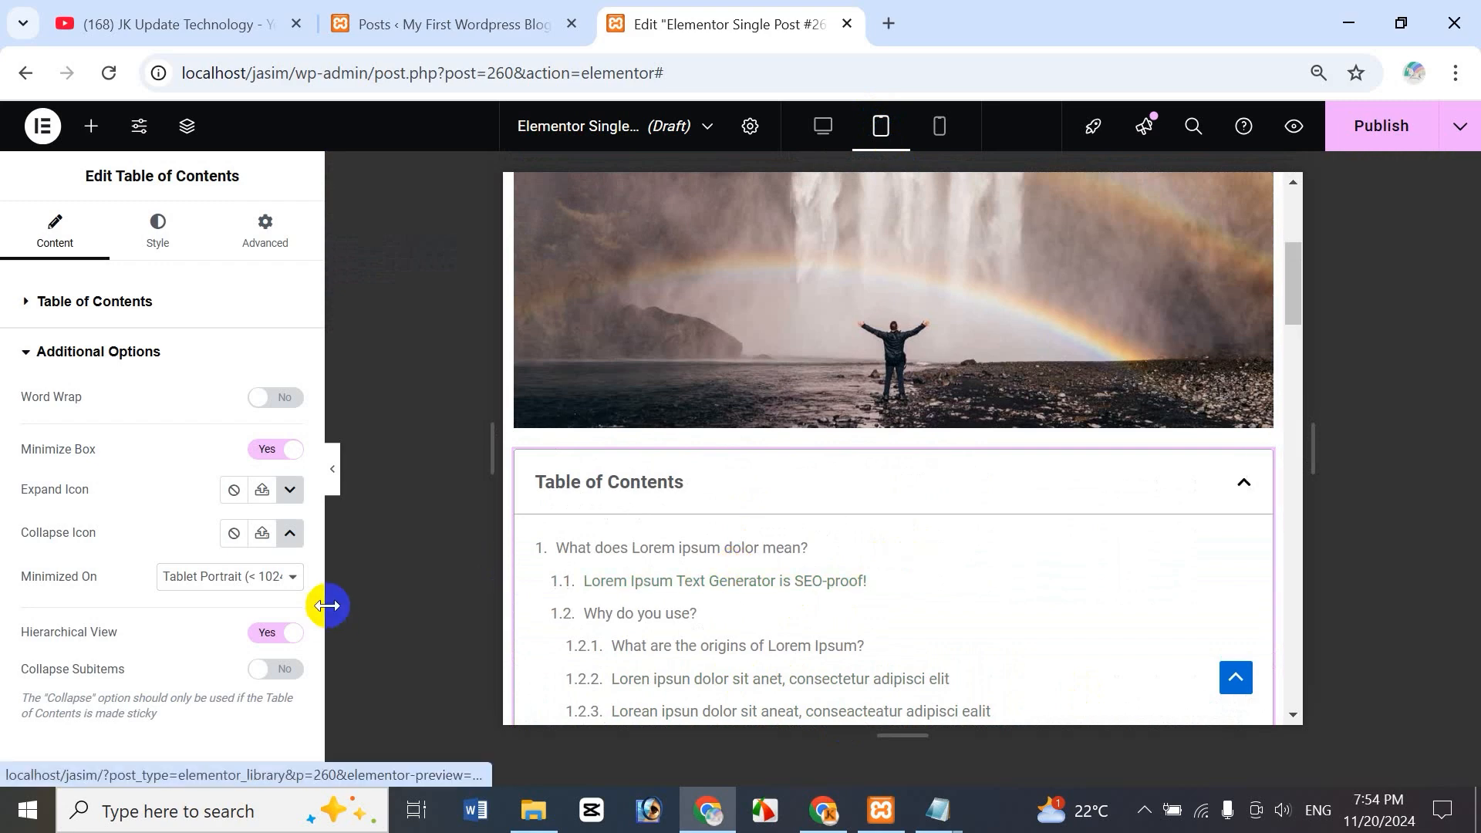
# - Try Minimized On set to Mobile Portrait (< 767px) and preview the table of contents in the mobile view
pyautogui.click(278, 576)
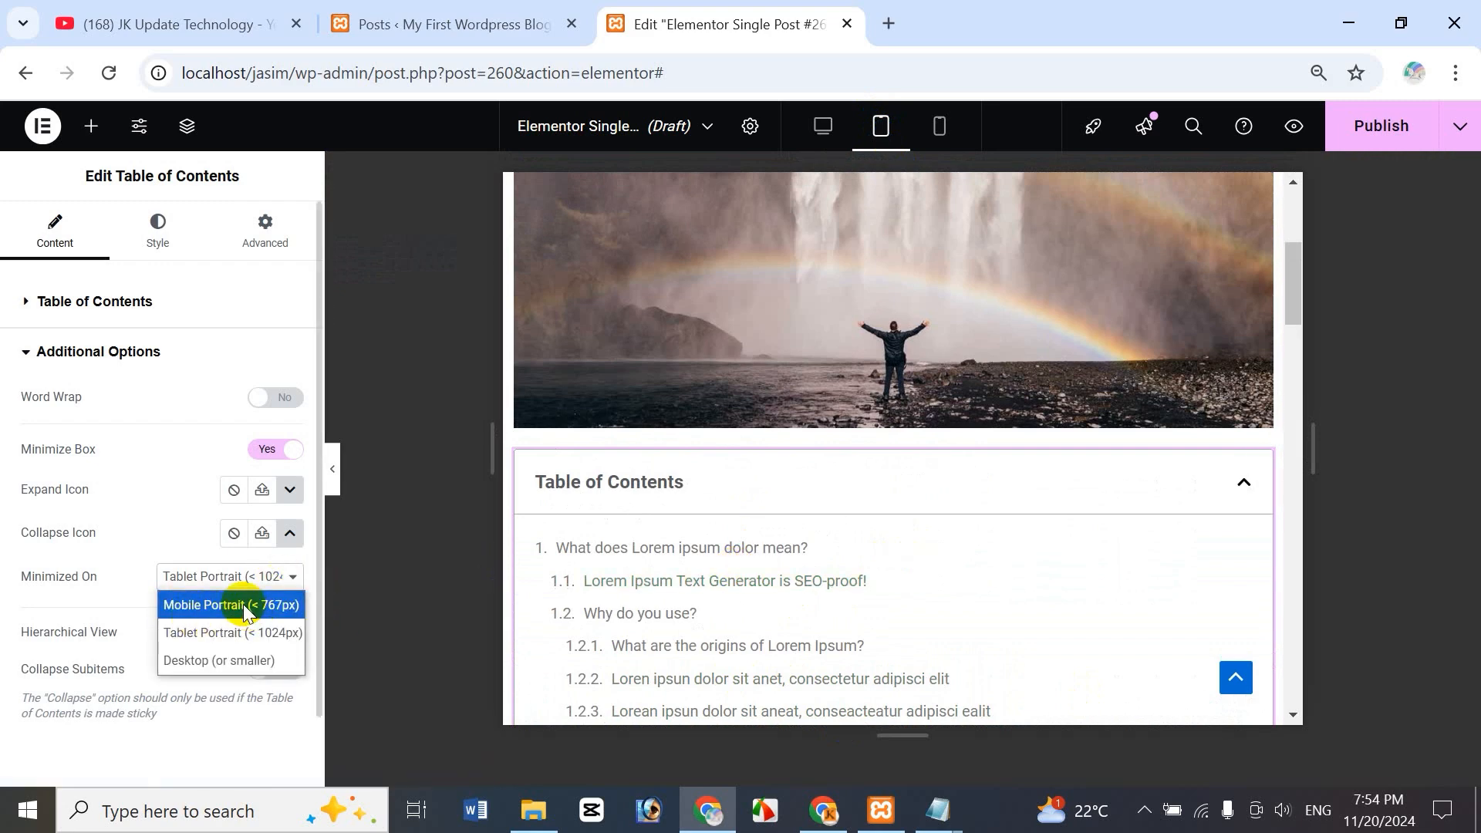
pyautogui.click(246, 607)
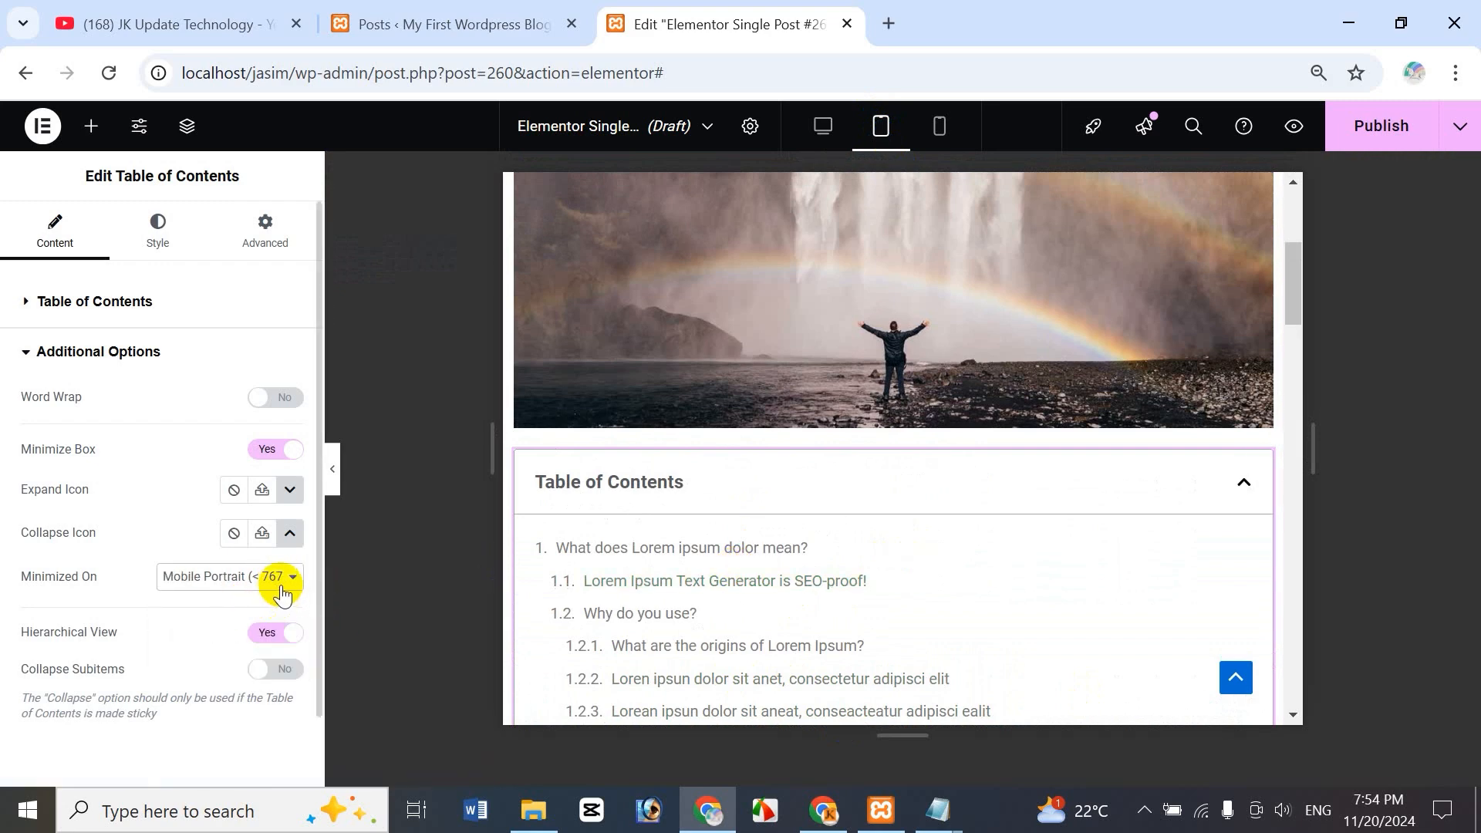
pyautogui.click(963, 139)
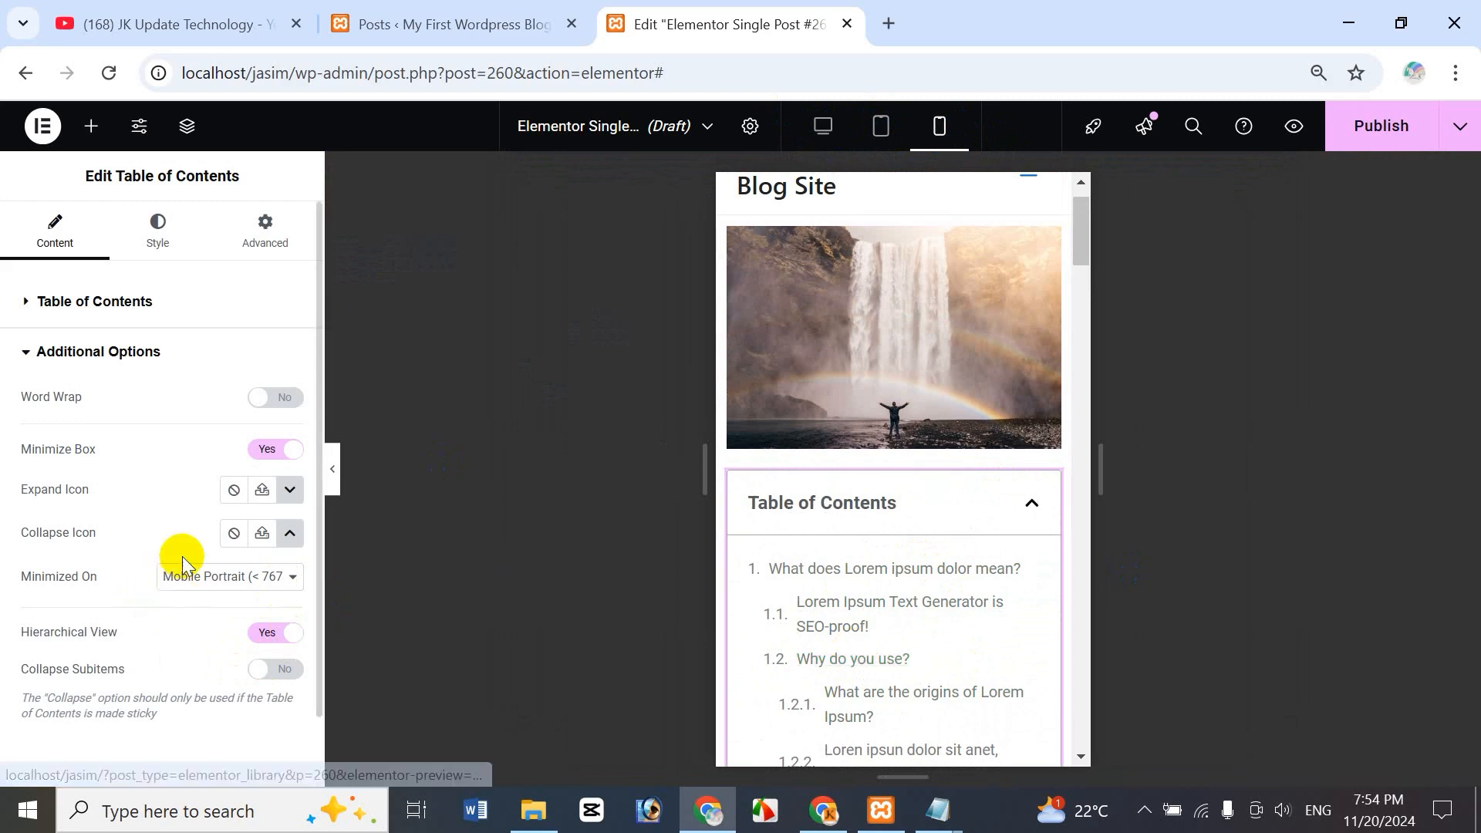
# - Try Minimized On set to Desktop (or smaller), and restore Tablet Portrait (< 1024px) in the desktop view
pyautogui.click(222, 577)
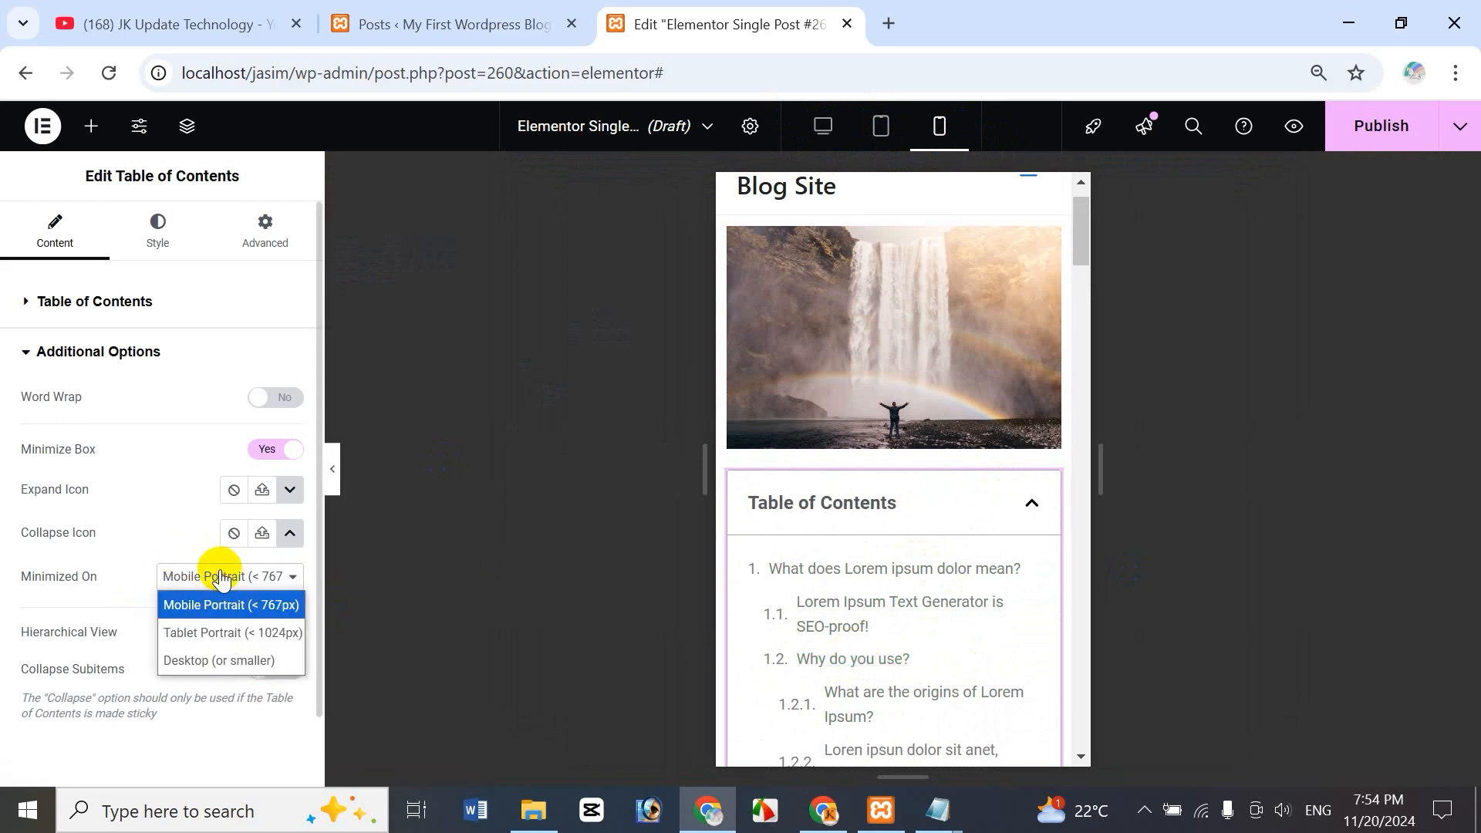
pyautogui.click(262, 661)
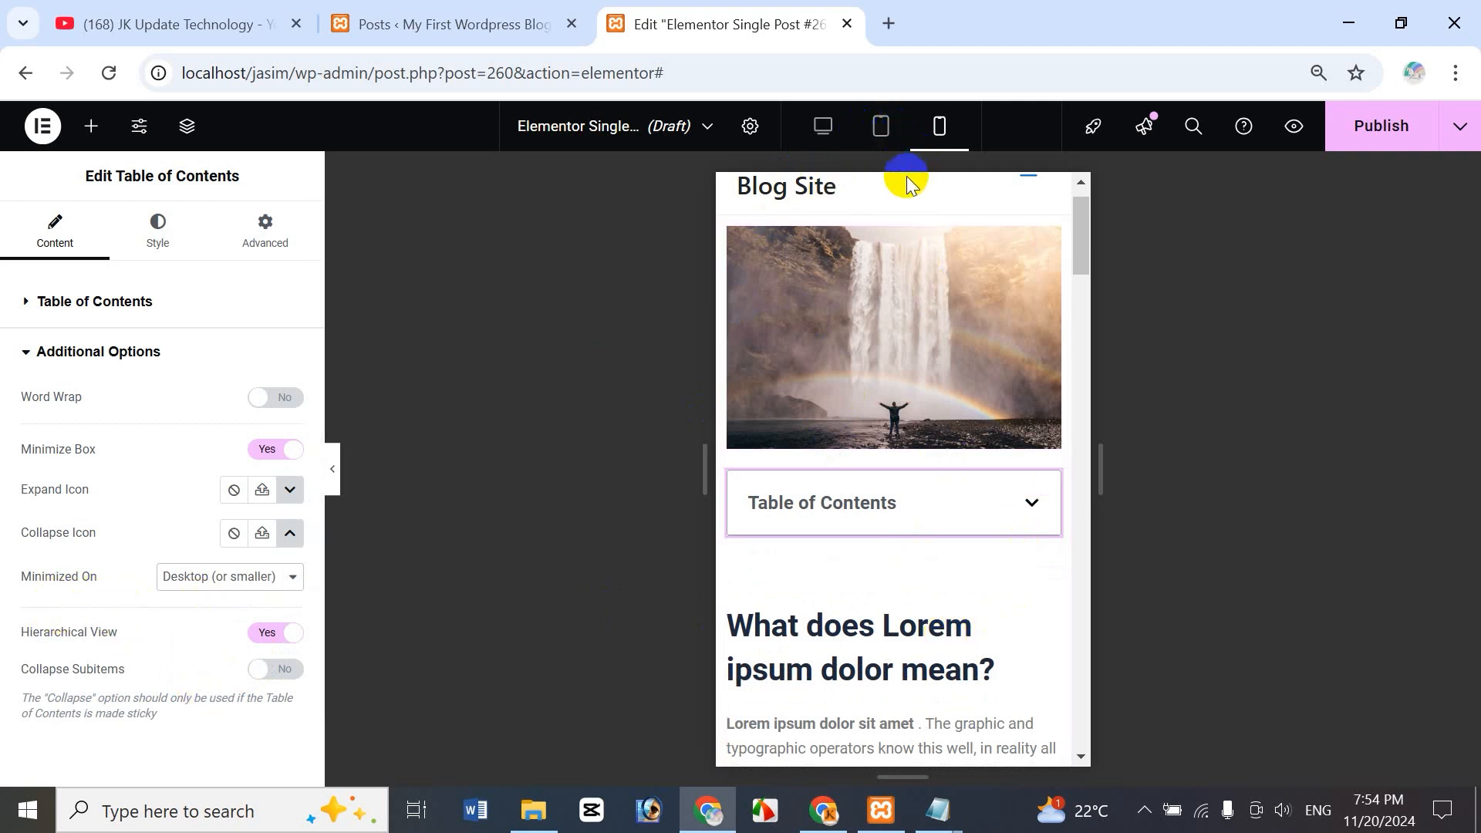
pyautogui.click(824, 136)
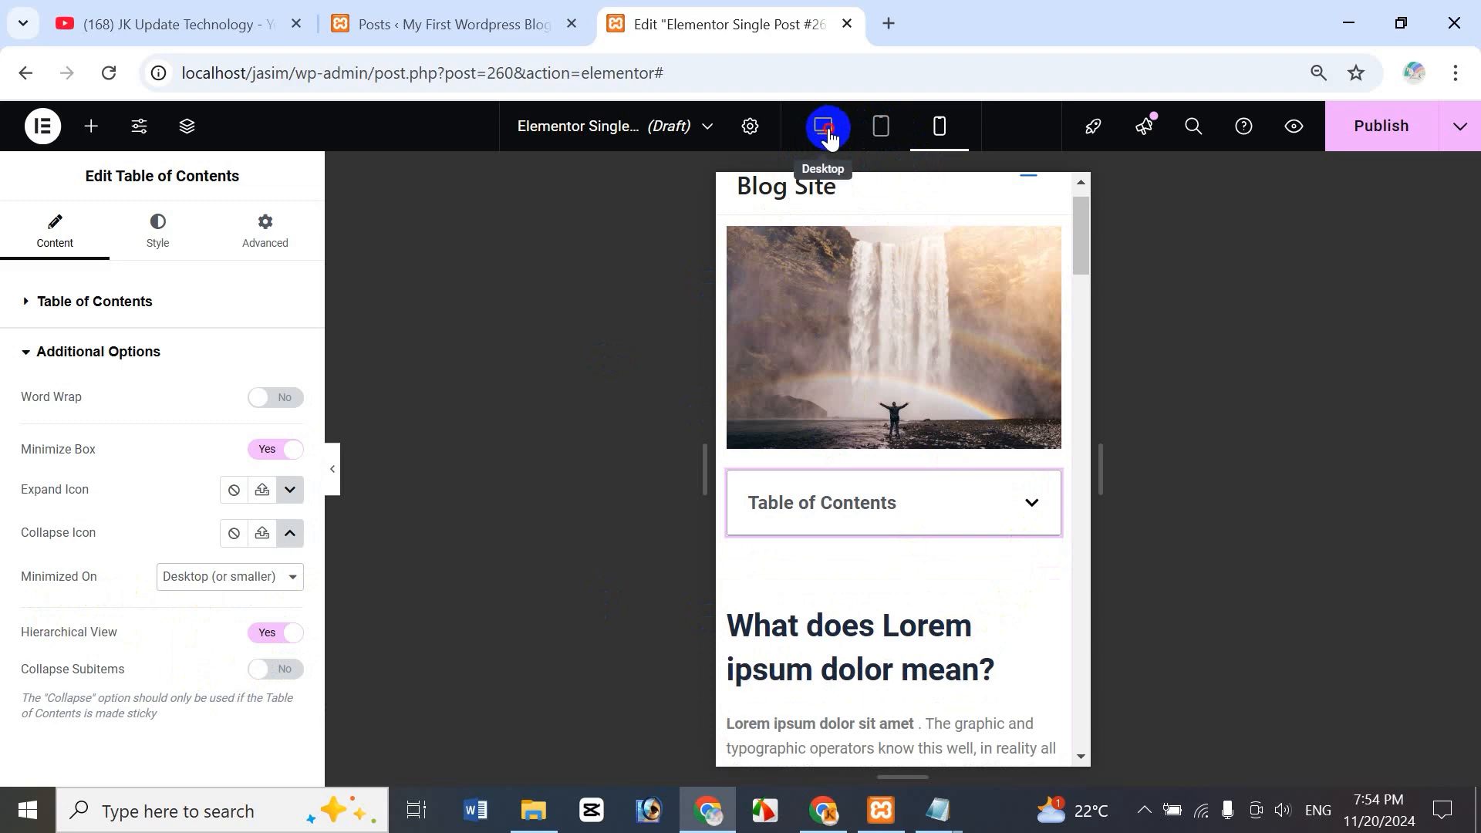
pyautogui.click(206, 580)
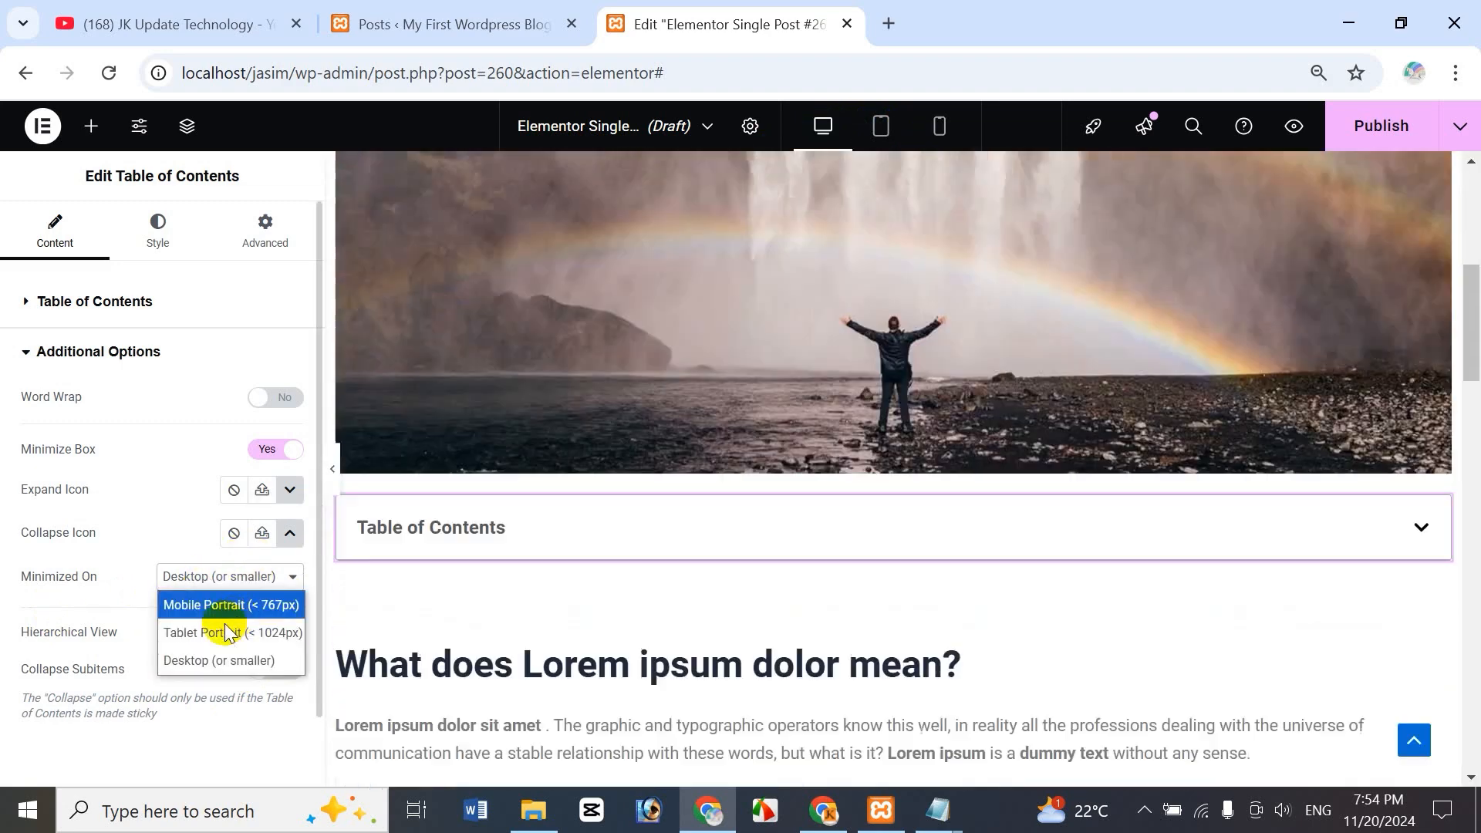
pyautogui.click(217, 632)
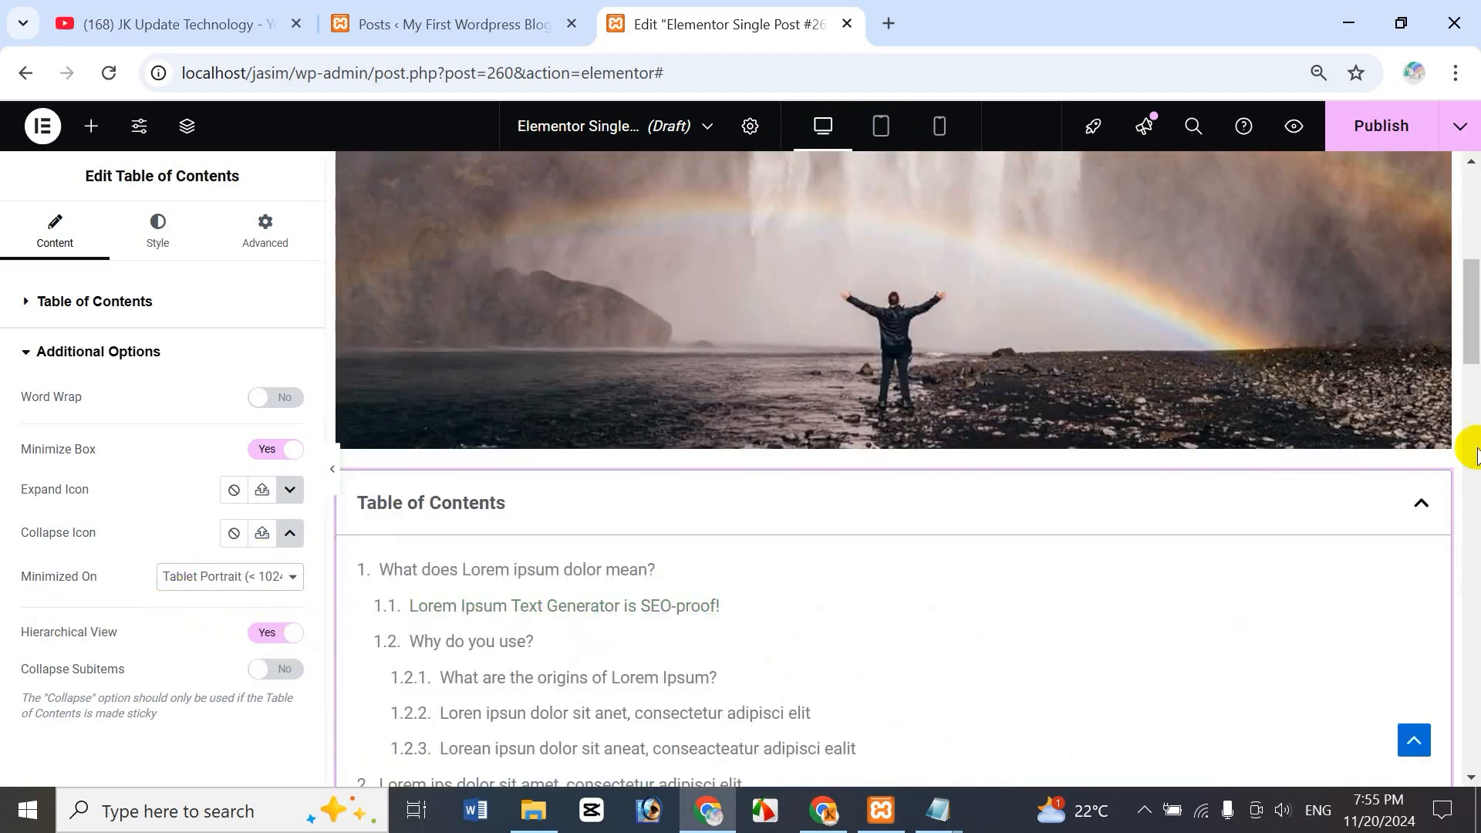
# - Try the table of contents with Hierarchical View off, comparing it twice, and turn the option back on
pyautogui.scroll(-3, 1474, 324)
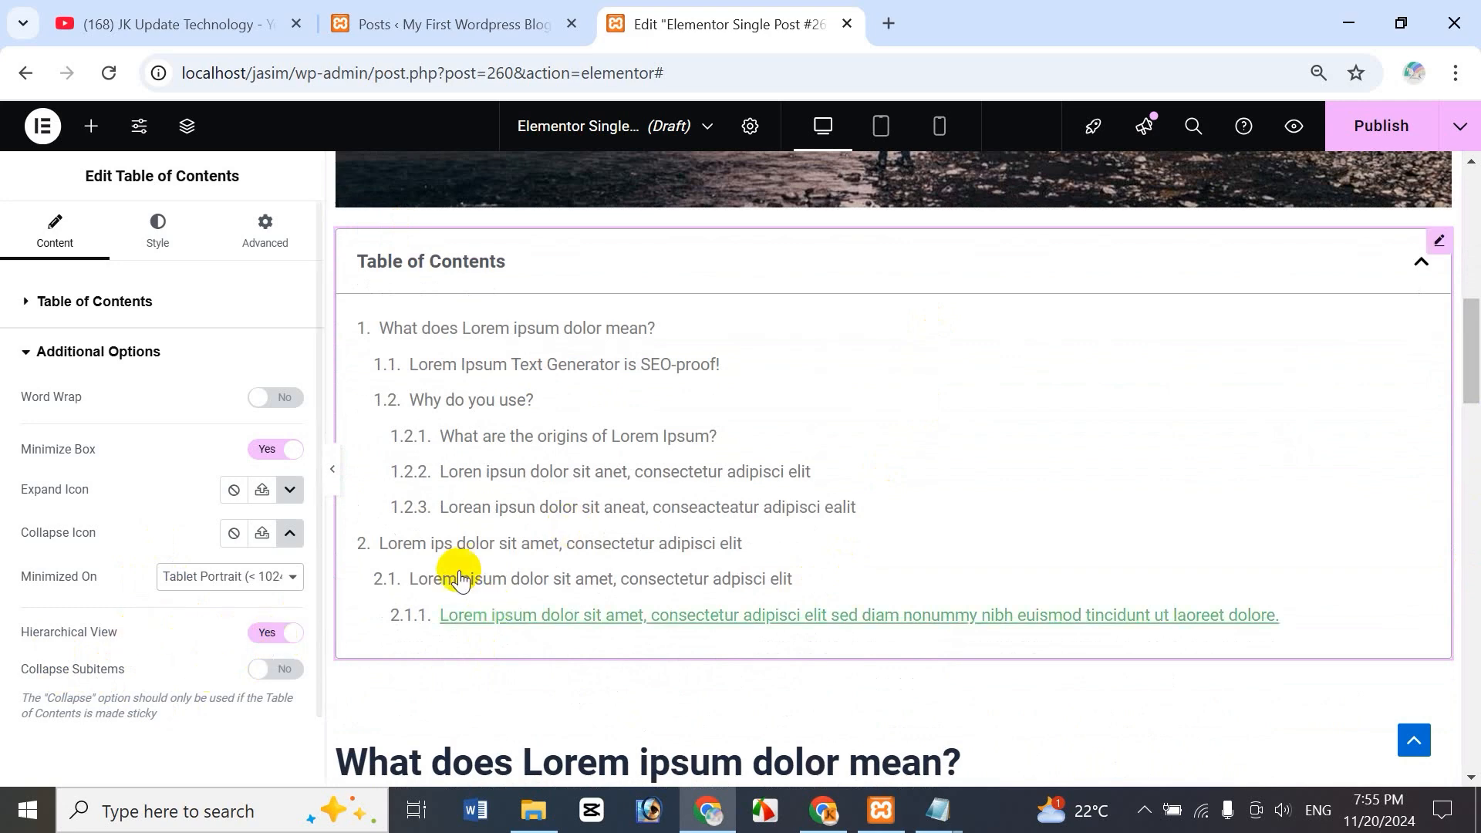
pyautogui.click(268, 634)
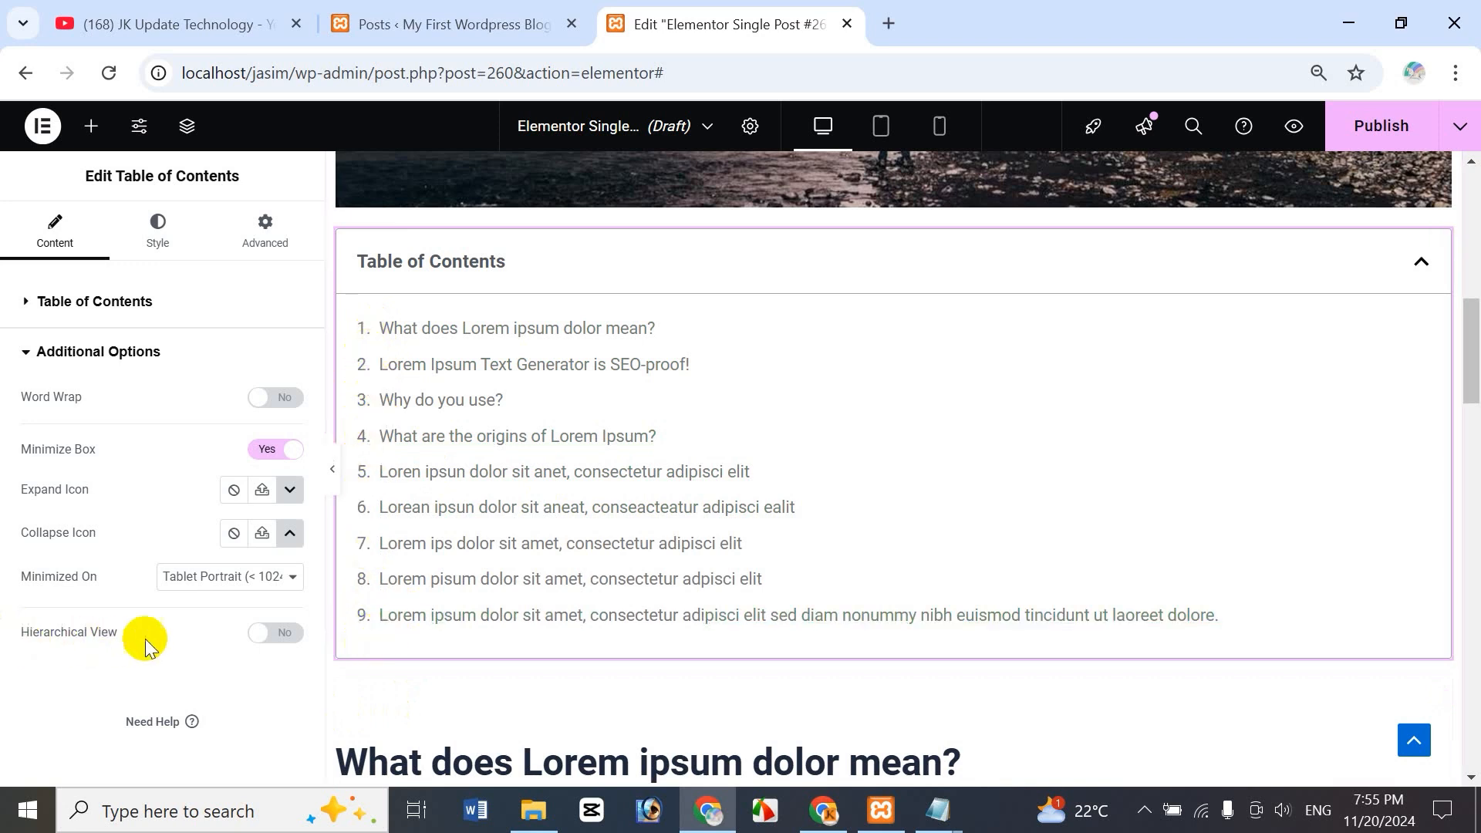
pyautogui.click(257, 635)
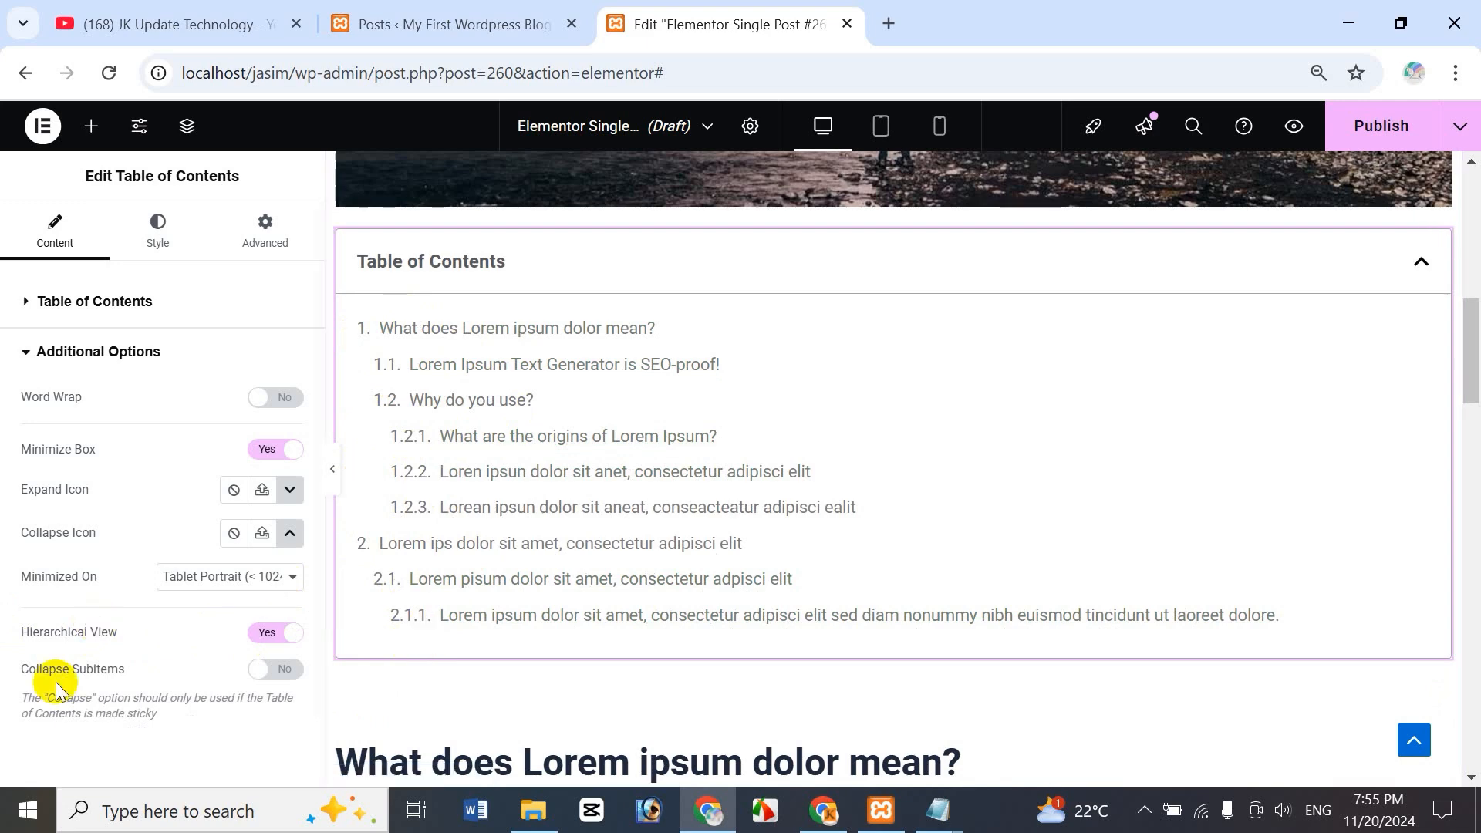
pyautogui.click(267, 632)
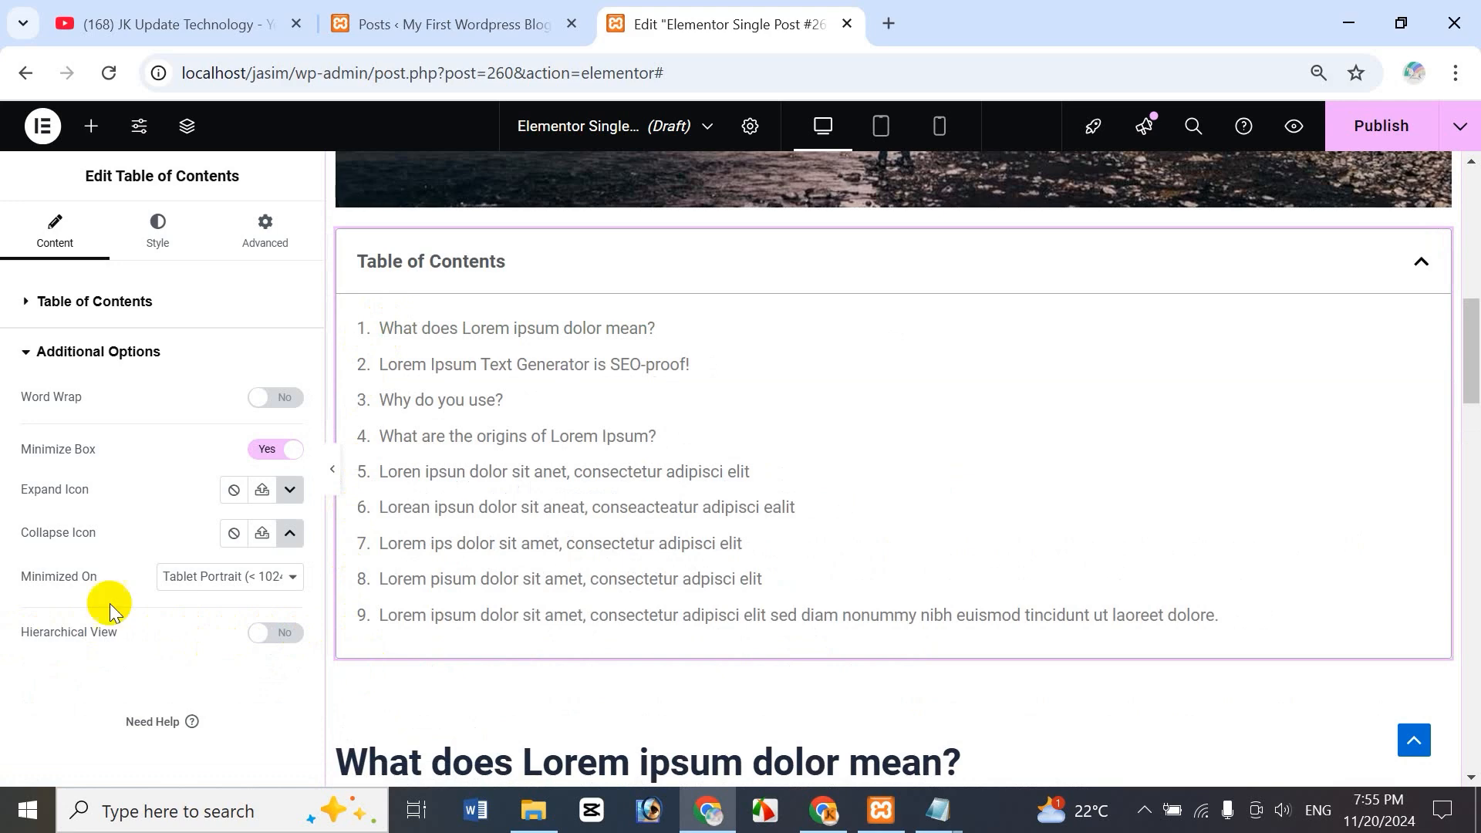
pyautogui.click(267, 633)
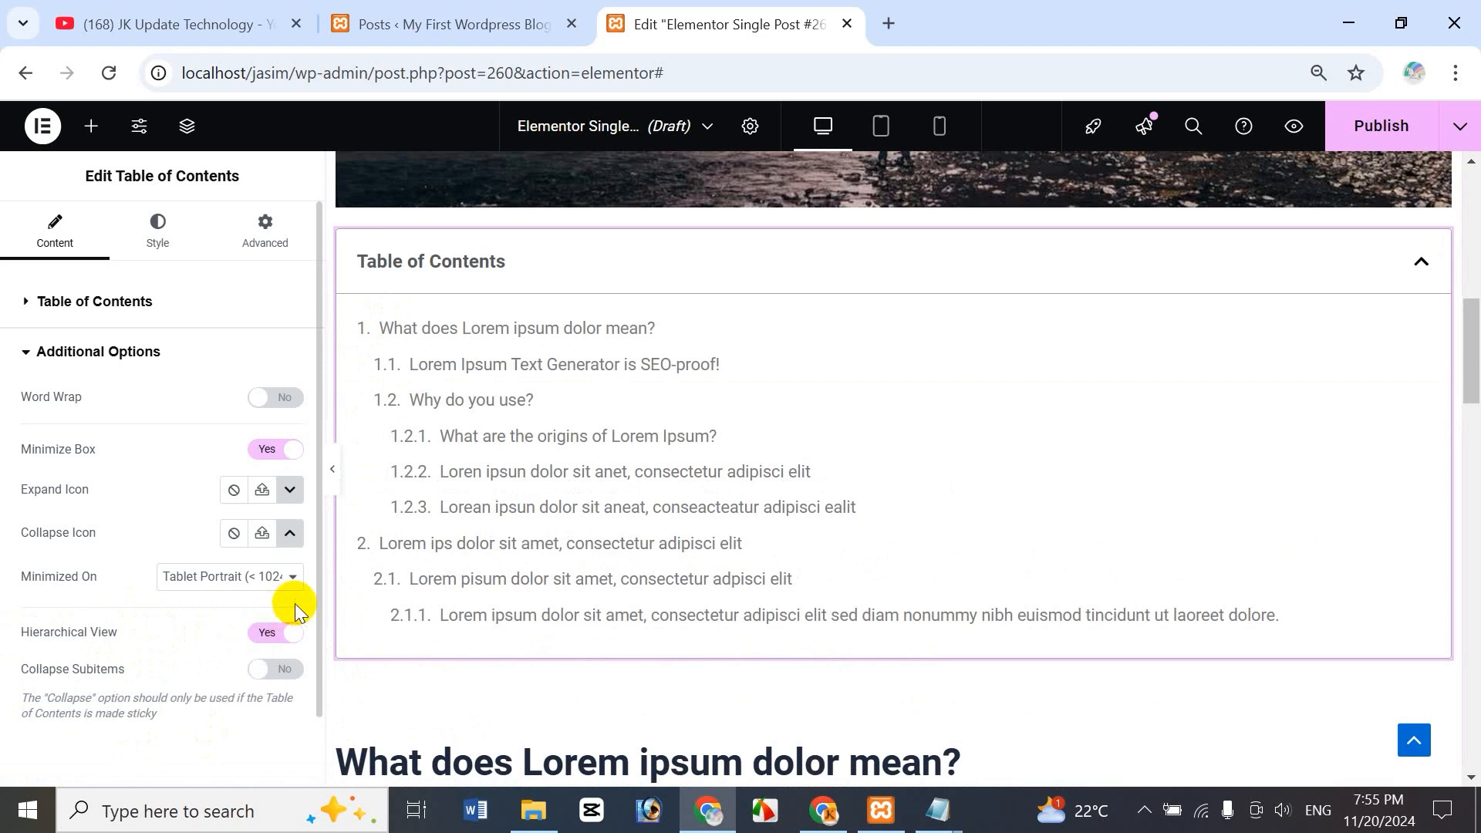
# - Try Collapse Subitems for the table of contents and turn the option back off
pyautogui.moveTo(319, 601); pyautogui.dragTo(66, 657)
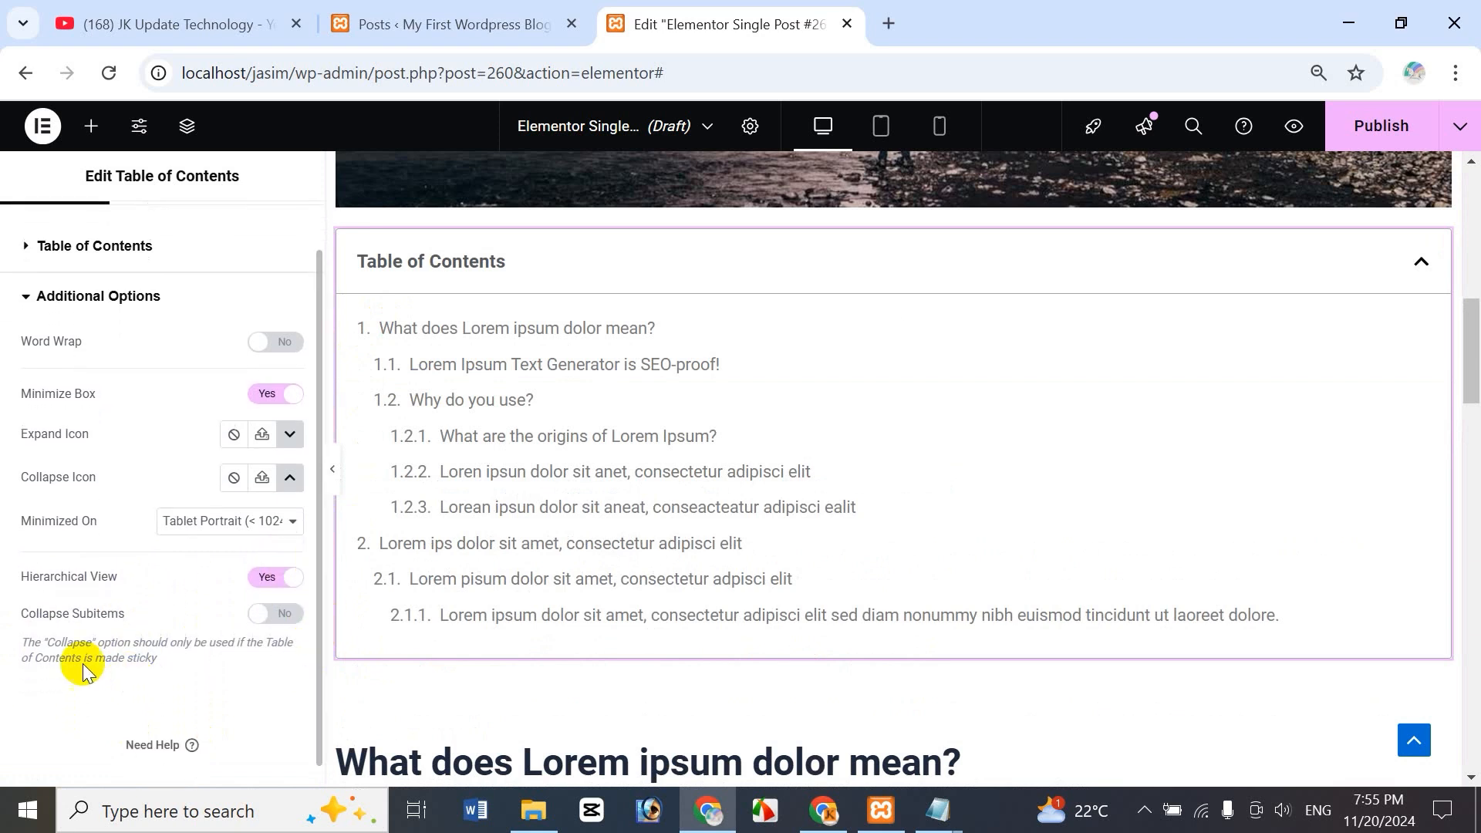
pyautogui.click(263, 615)
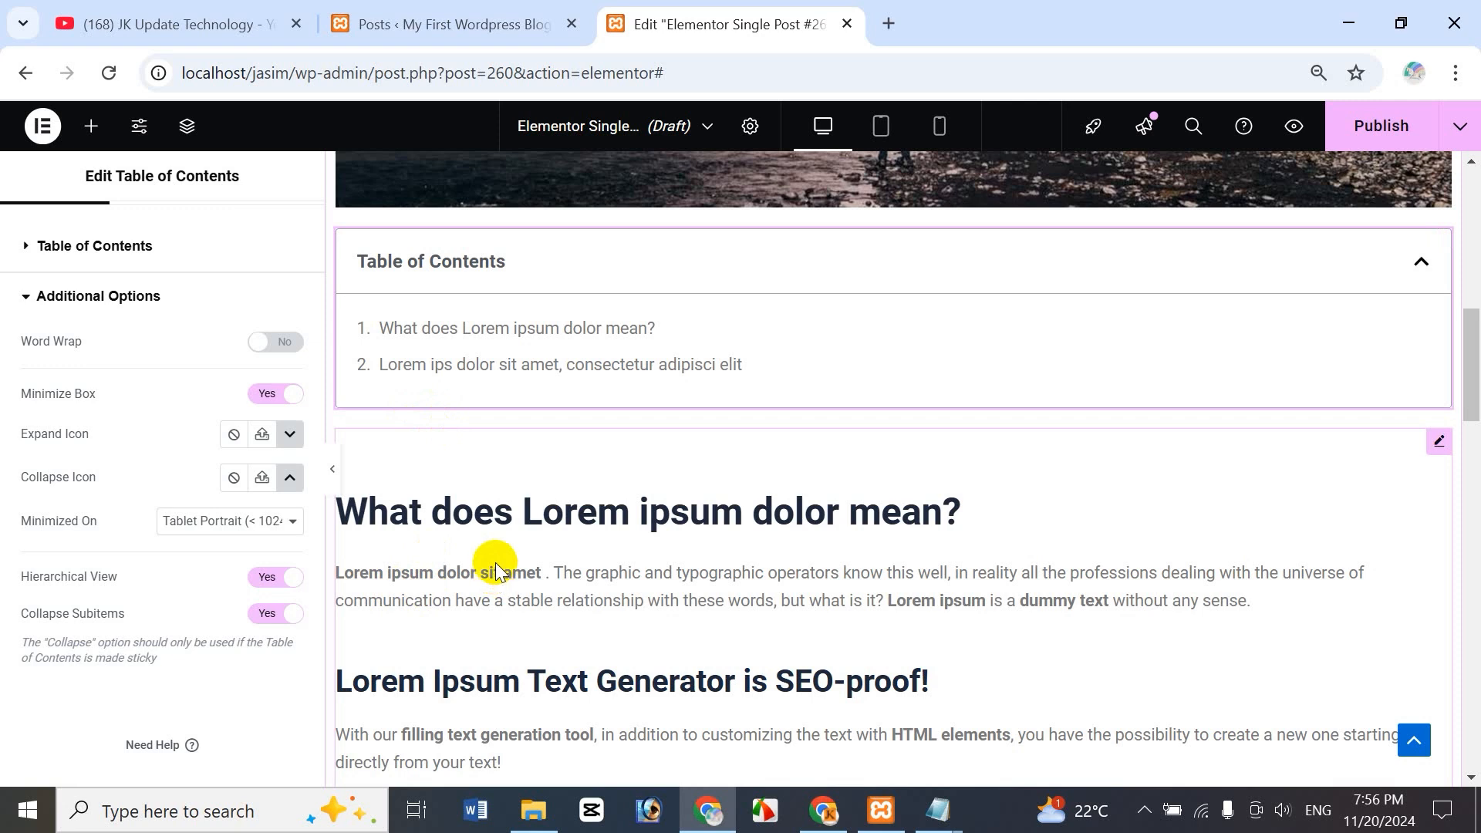
pyautogui.click(270, 622)
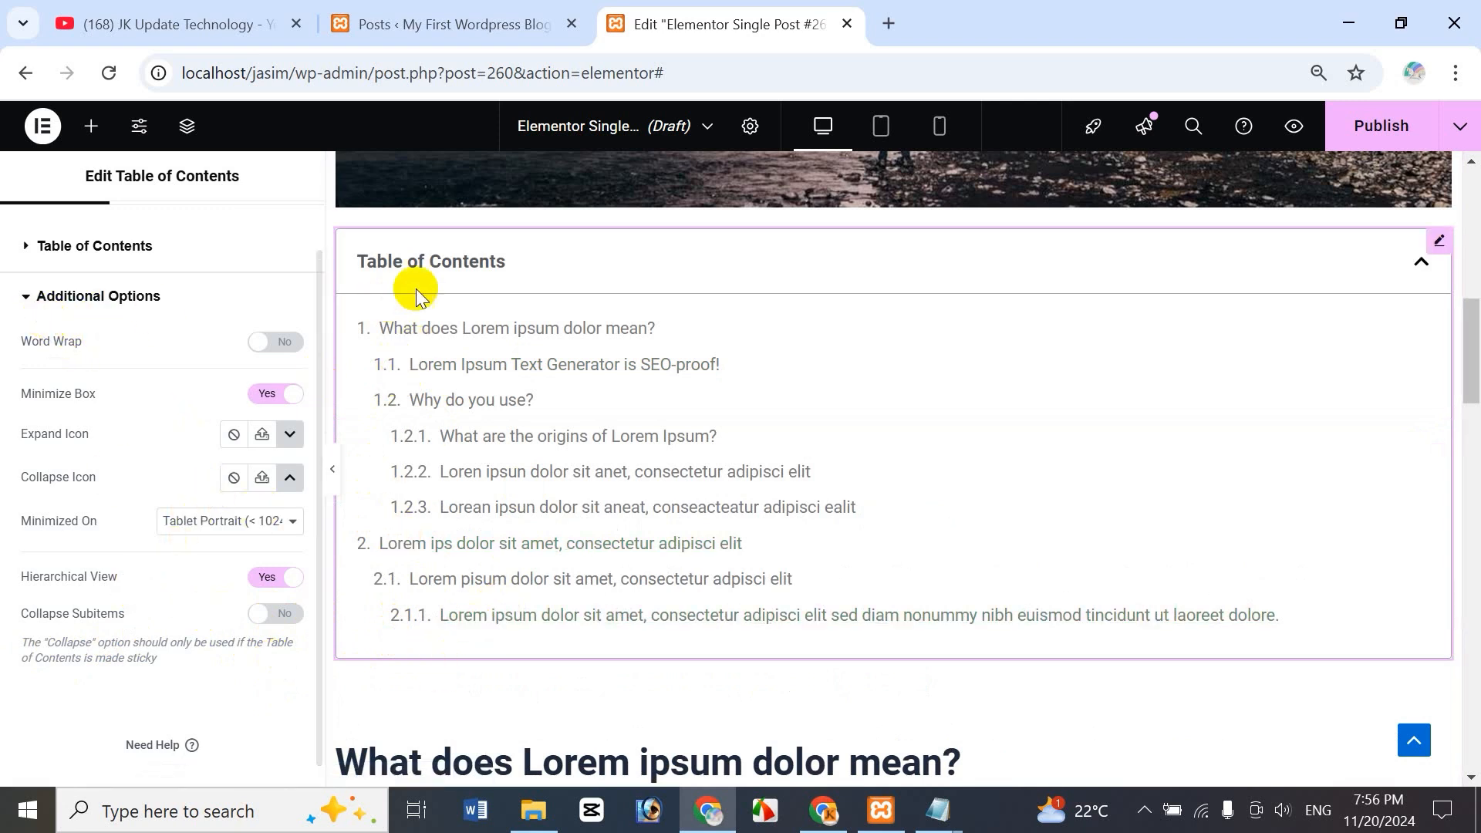
# - Open the table of contents' Box style settings and view the global colors offered for its background
pyautogui.click(24, 303)
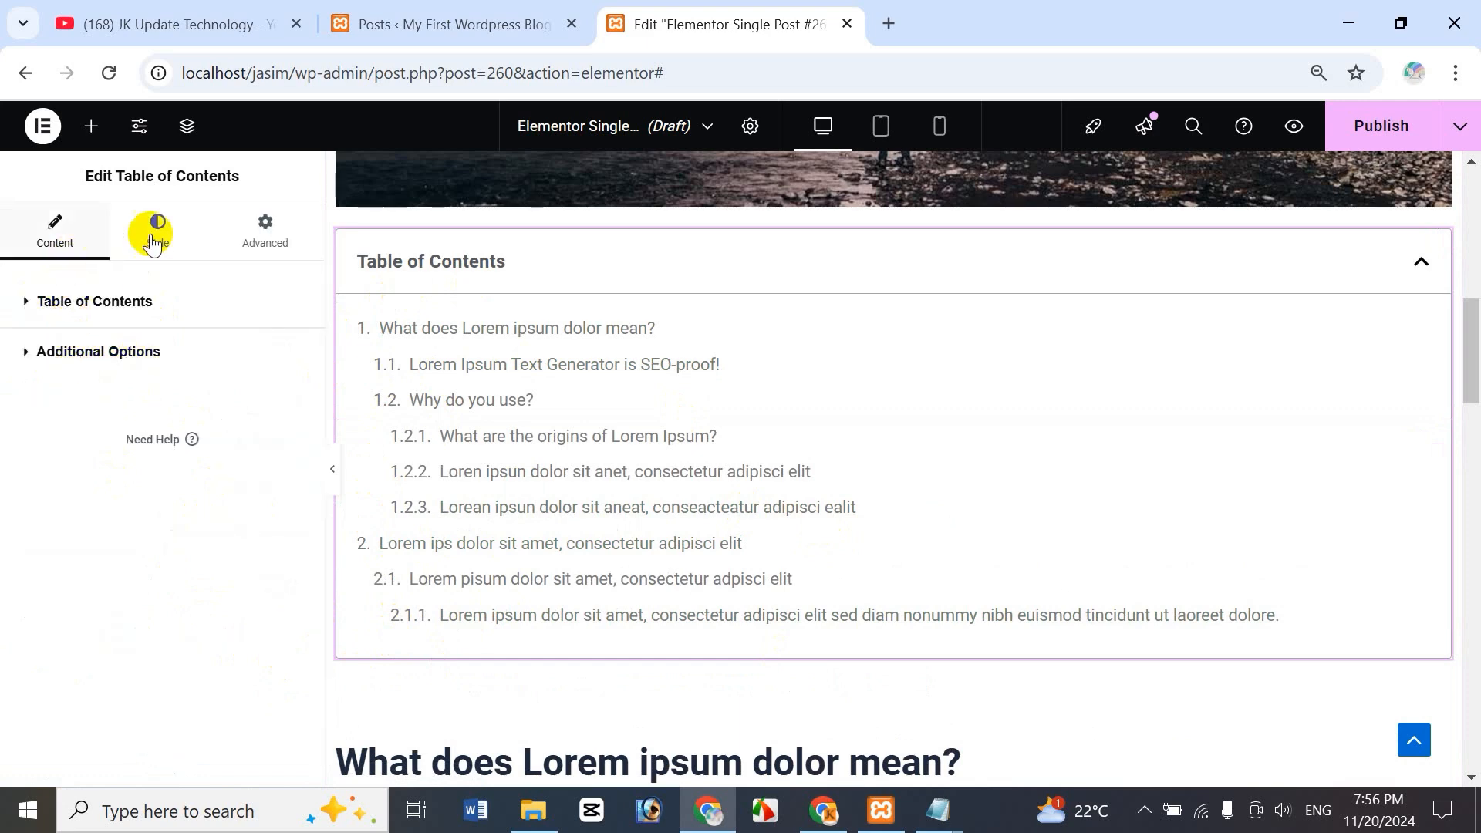
pyautogui.click(164, 260)
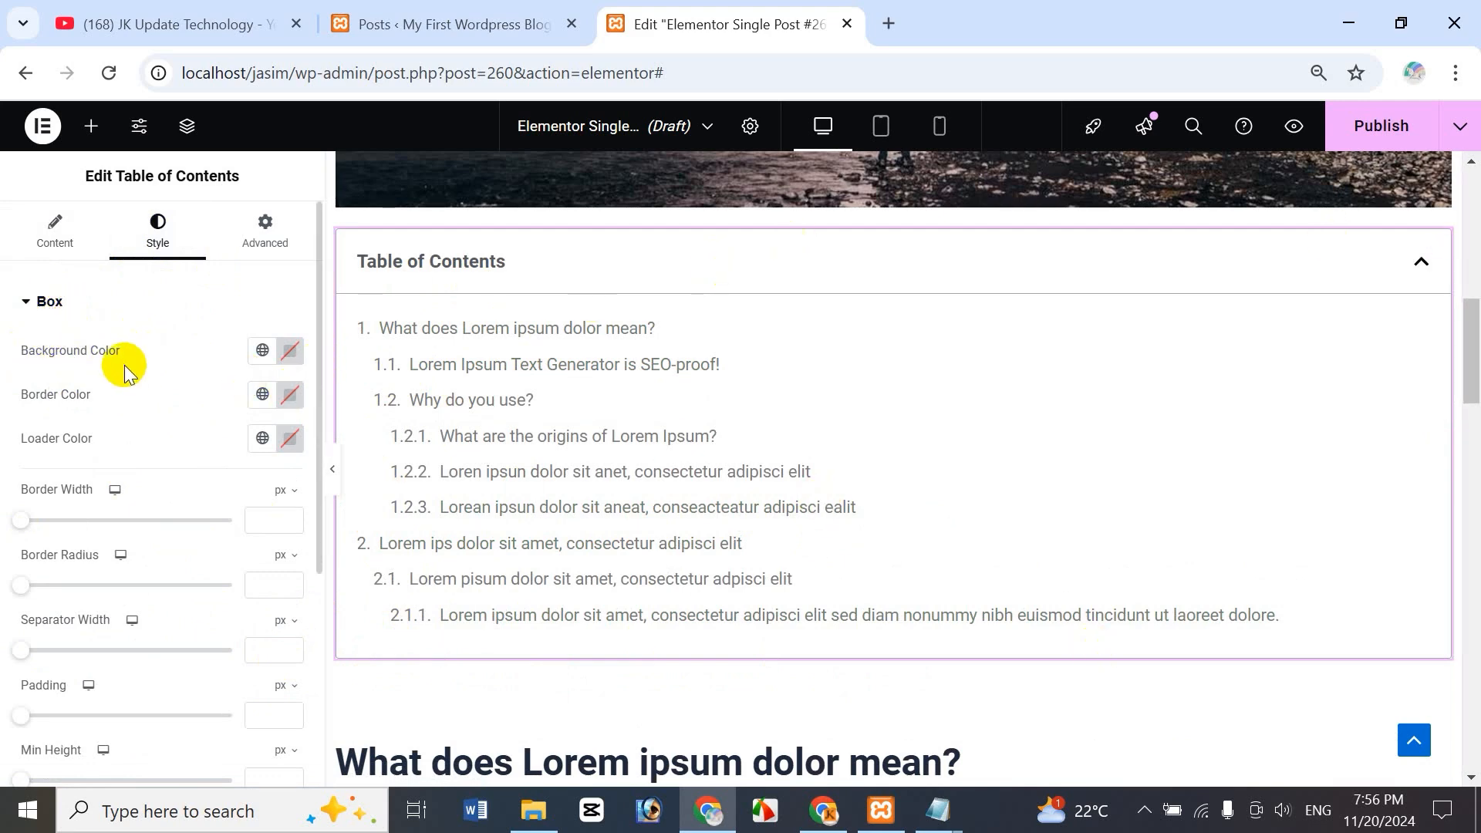
pyautogui.click(262, 352)
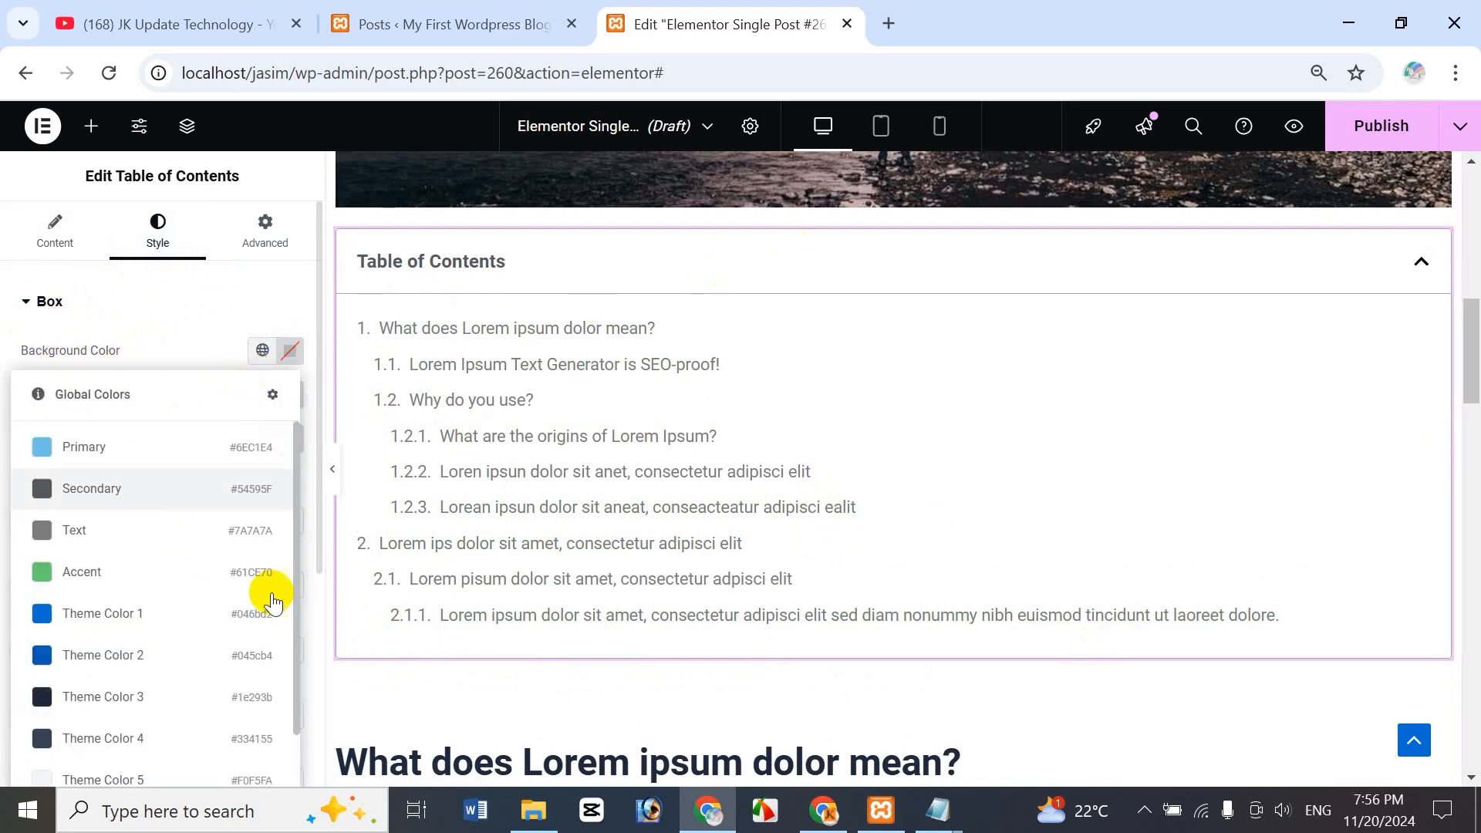
# - Try custom olive tones as the table of contents box's background color, ending on the light #CACEBA
pyautogui.click(290, 353)
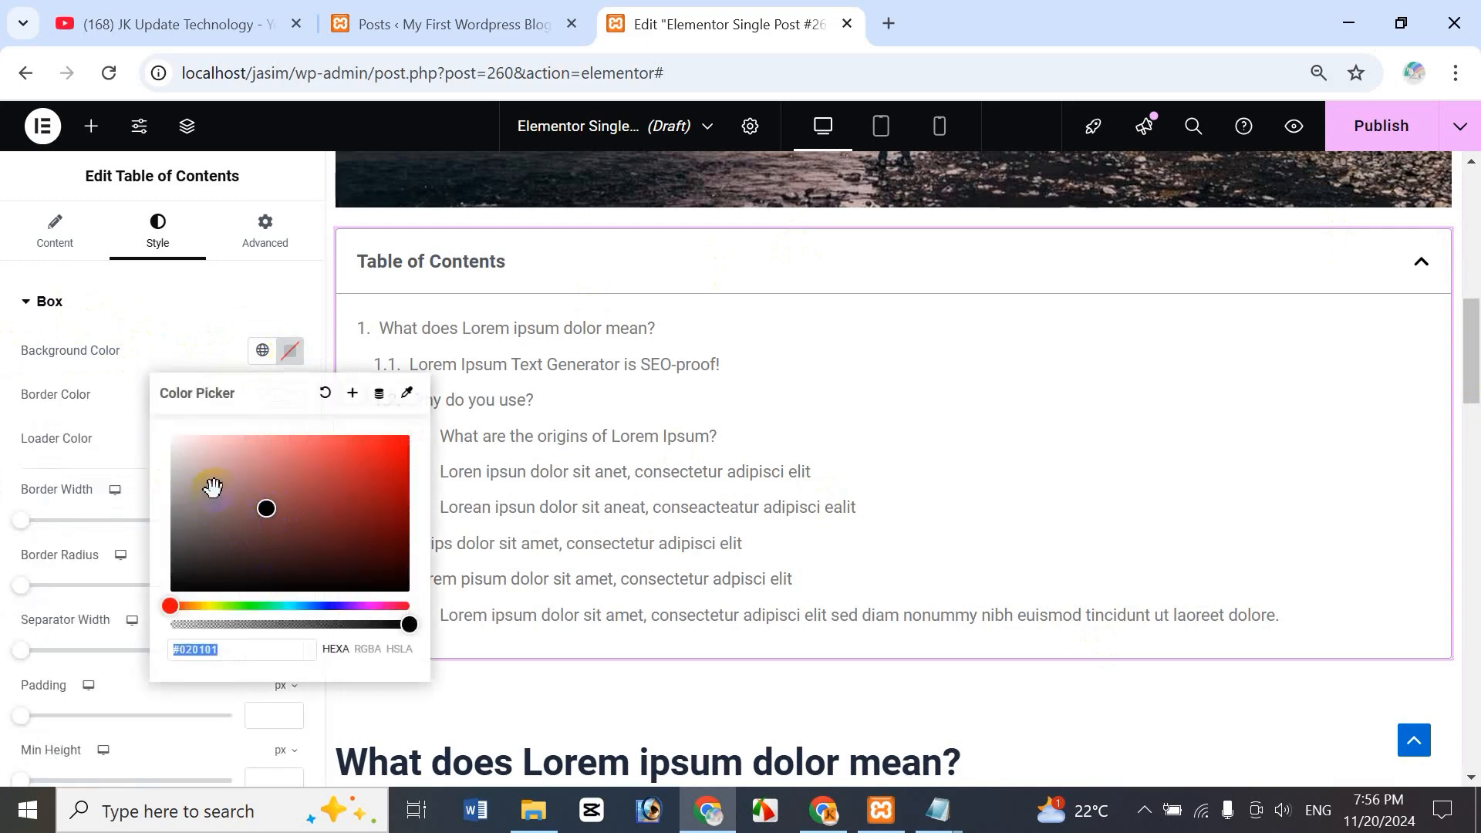
pyautogui.click(265, 492)
pyautogui.moveTo(278, 605); pyautogui.dragTo(220, 602)
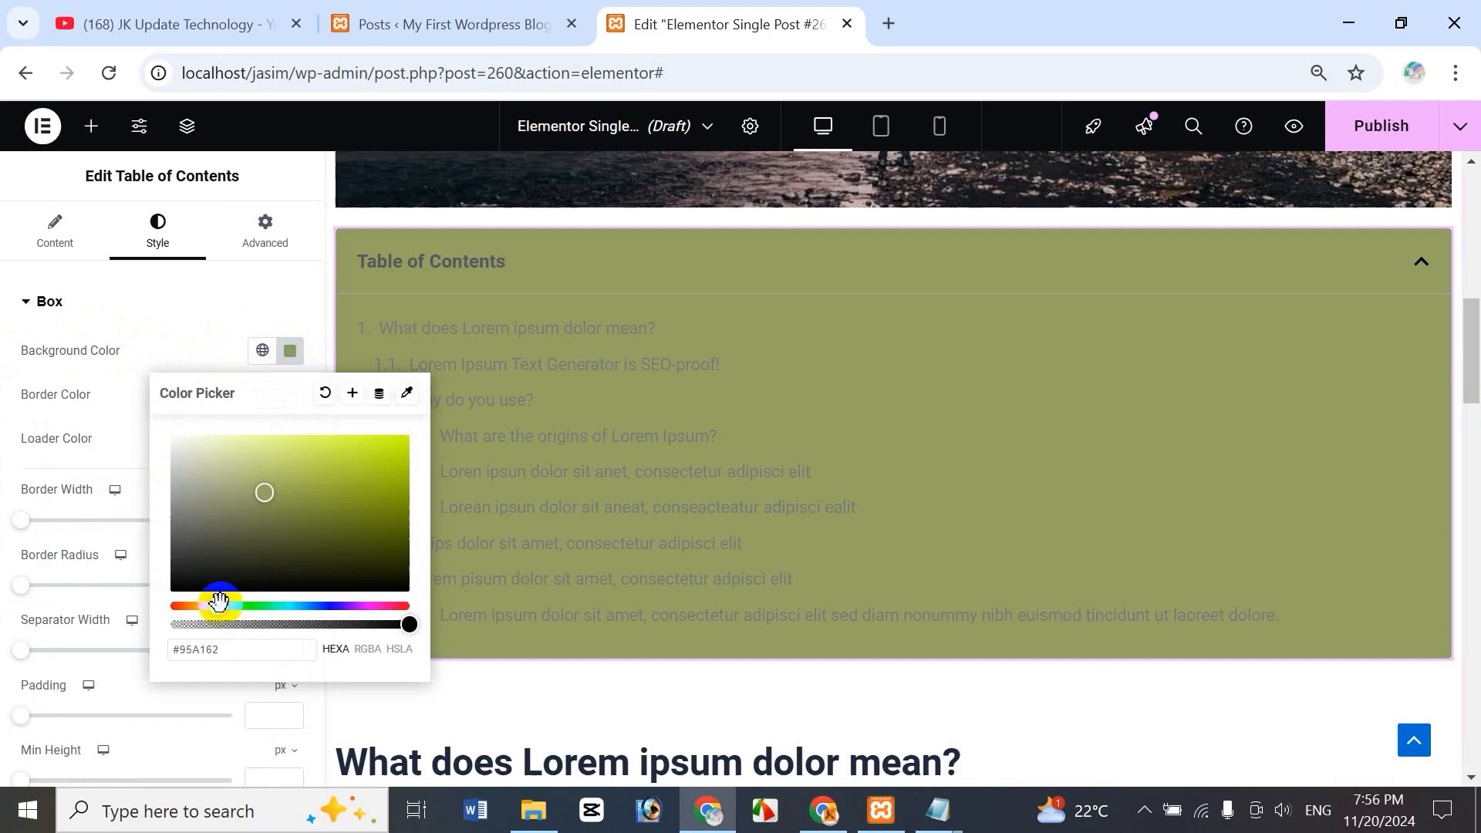
pyautogui.click(222, 488)
pyautogui.click(189, 463)
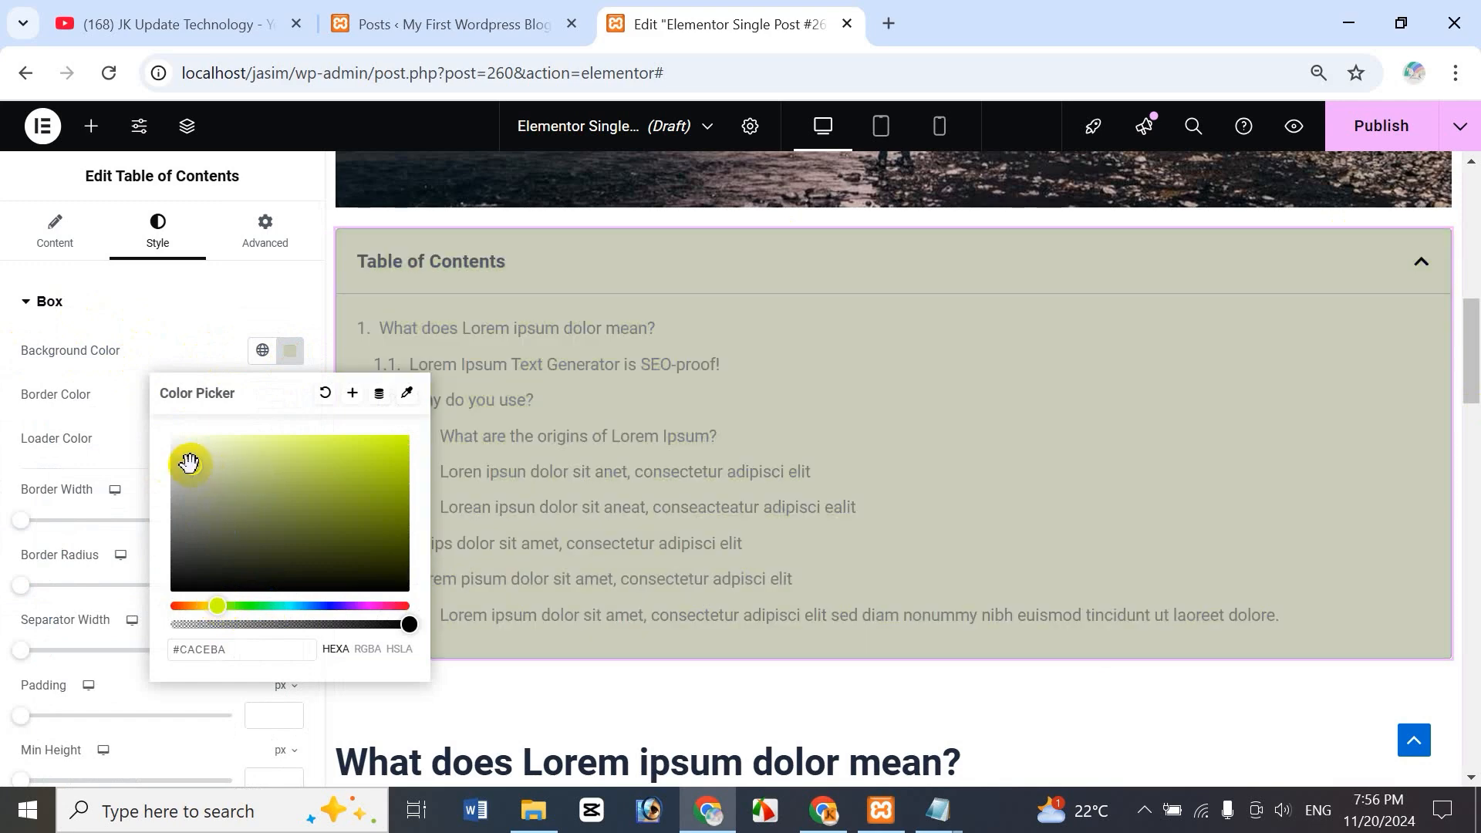
# - Try blue-grey shades as the box's background color, including #BABDCE, #585C73 and #888CA6
pyautogui.click(322, 602)
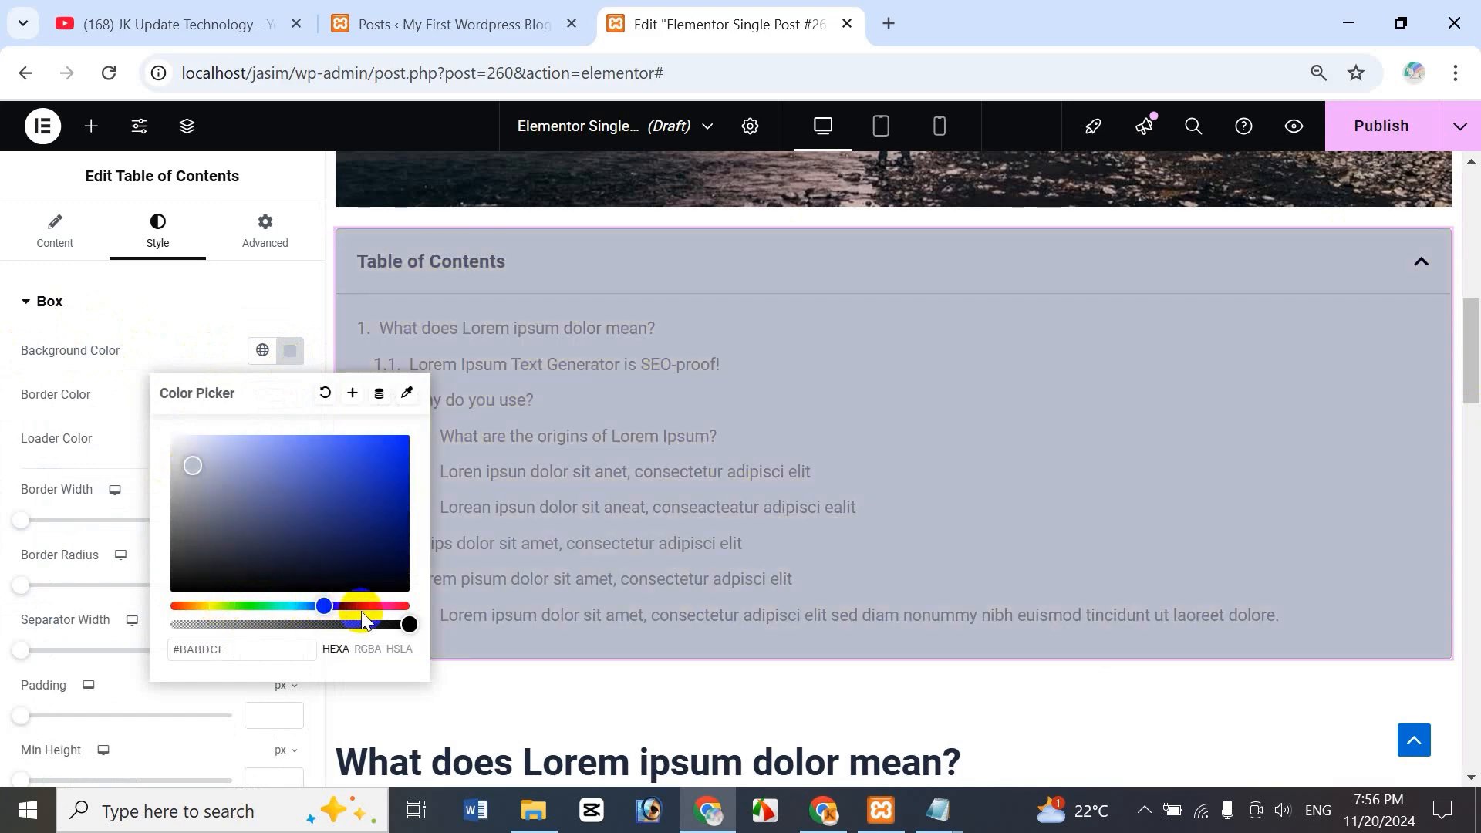
pyautogui.click(259, 505)
pyautogui.click(199, 463)
pyautogui.click(227, 520)
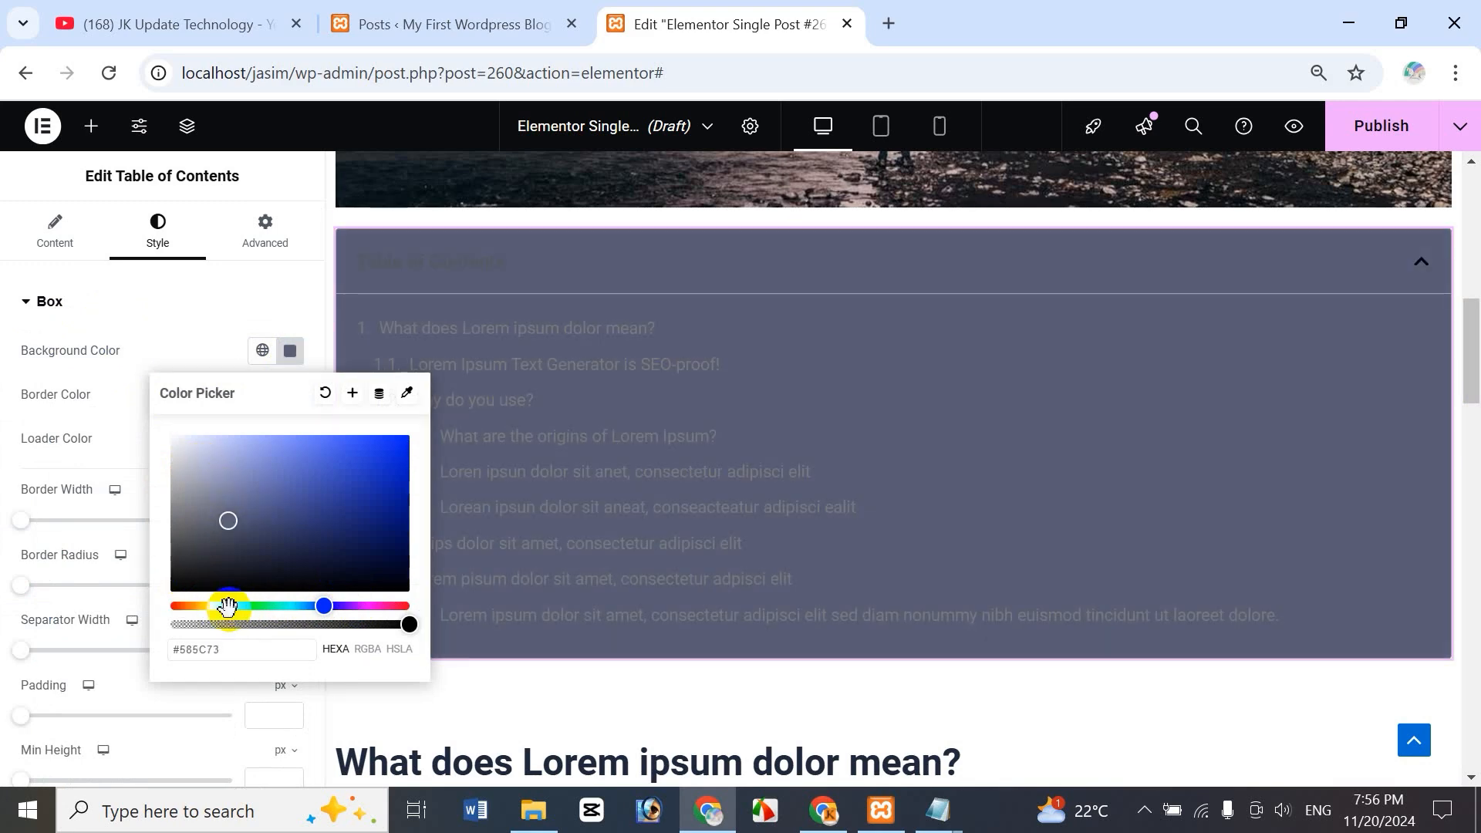
pyautogui.click(214, 489)
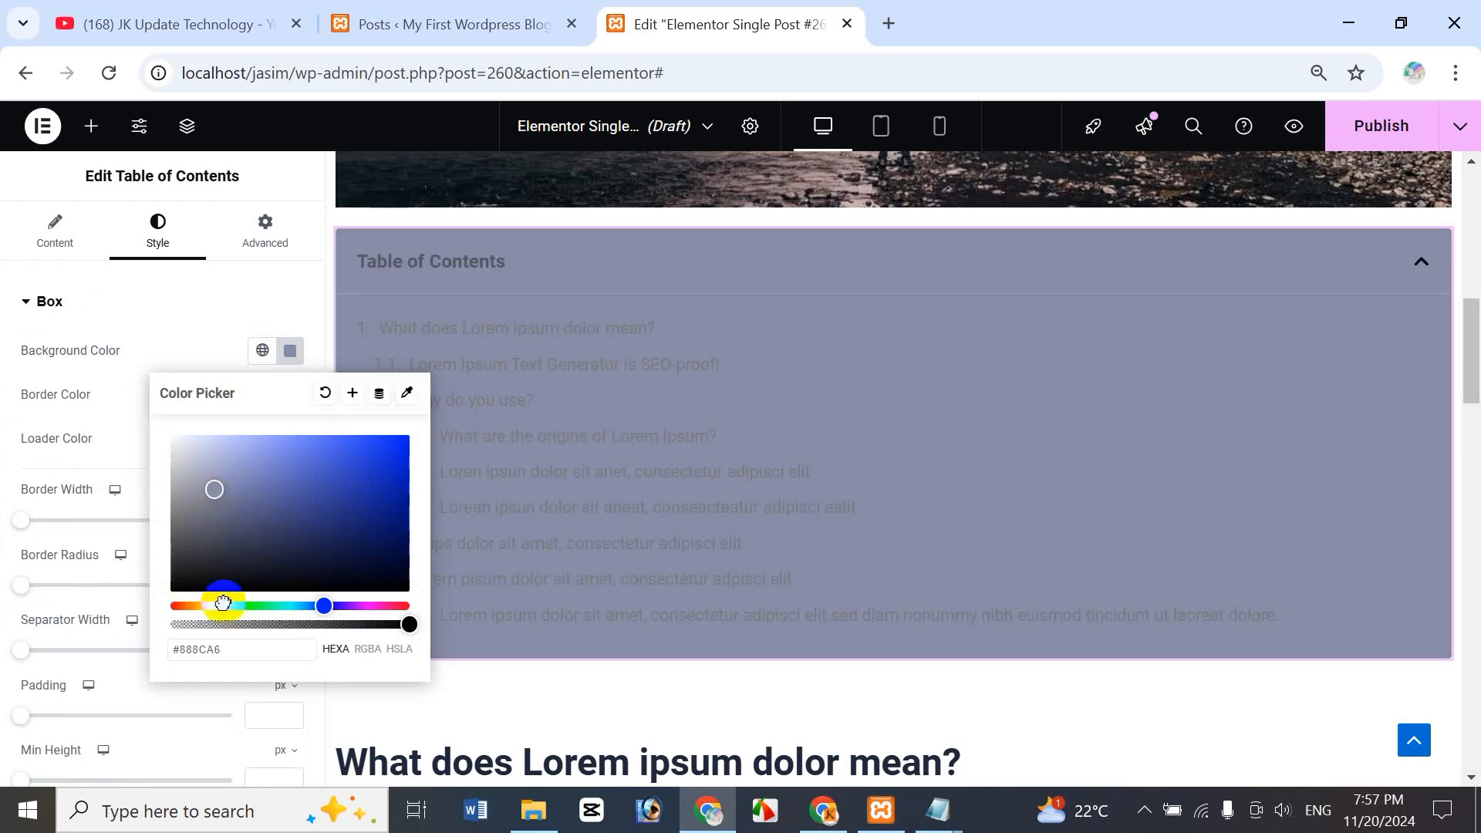
# - Try dark olive green shades such as #2F3B16 as the box background, and clear the background color
pyautogui.click(223, 605)
pyautogui.click(311, 552)
pyautogui.click(332, 561)
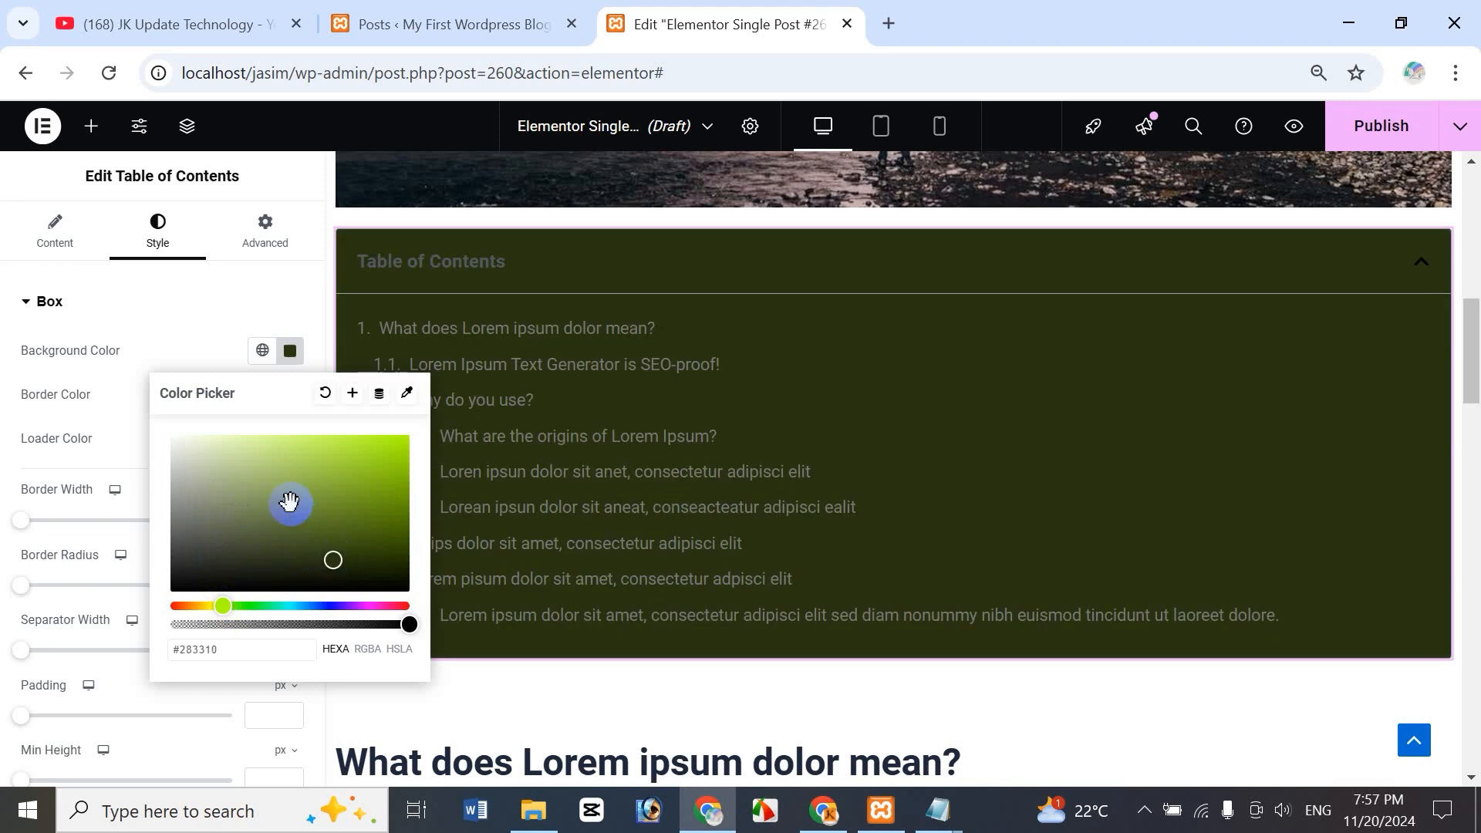
pyautogui.moveTo(333, 561)
pyautogui.mouseDown()
pyautogui.moveTo(347, 568)
pyautogui.moveTo(331, 576)
pyautogui.moveTo(305, 553)
pyautogui.moveTo(321, 554)
pyautogui.mouseUp()
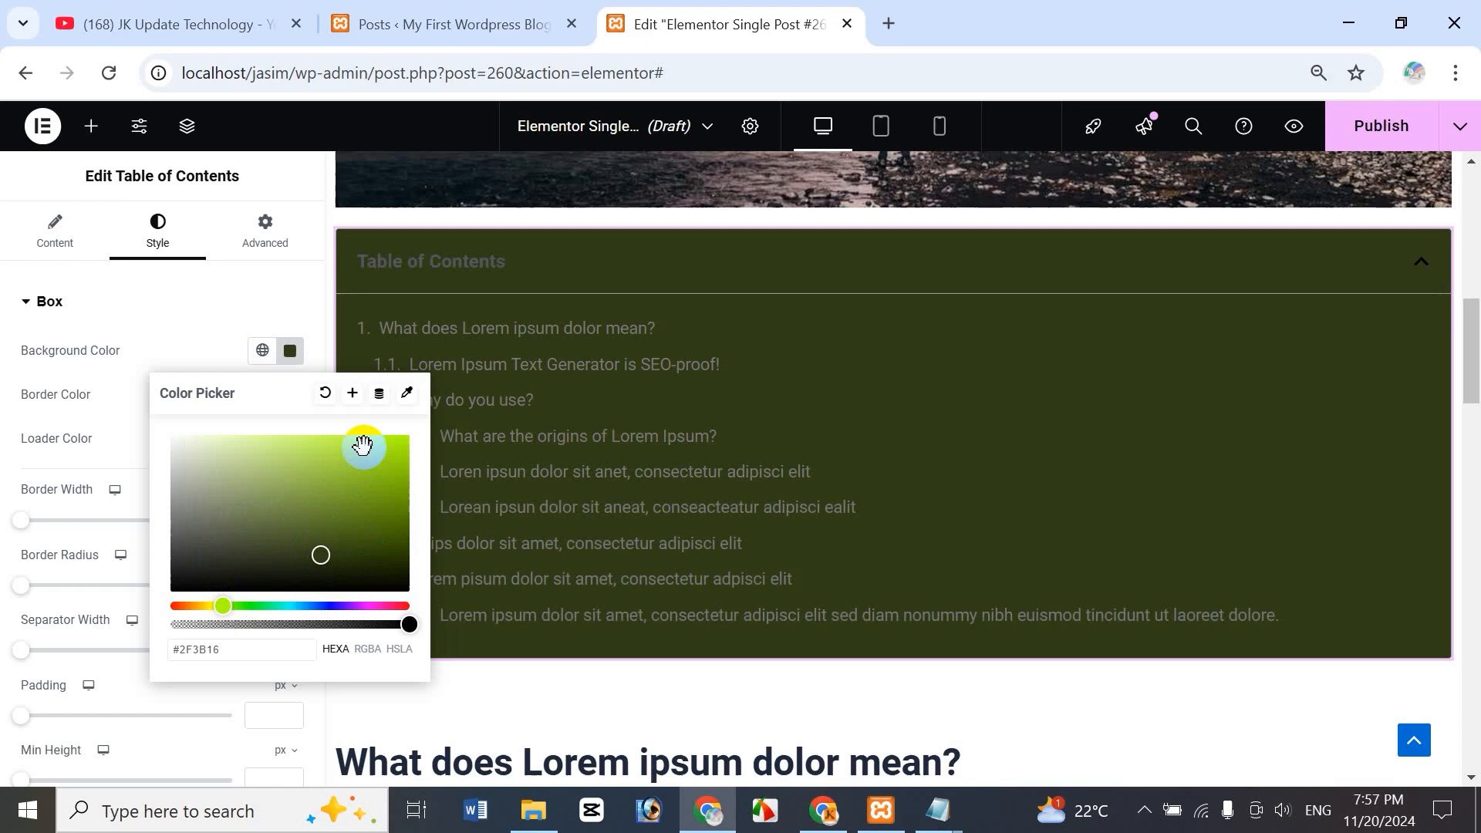
pyautogui.click(324, 394)
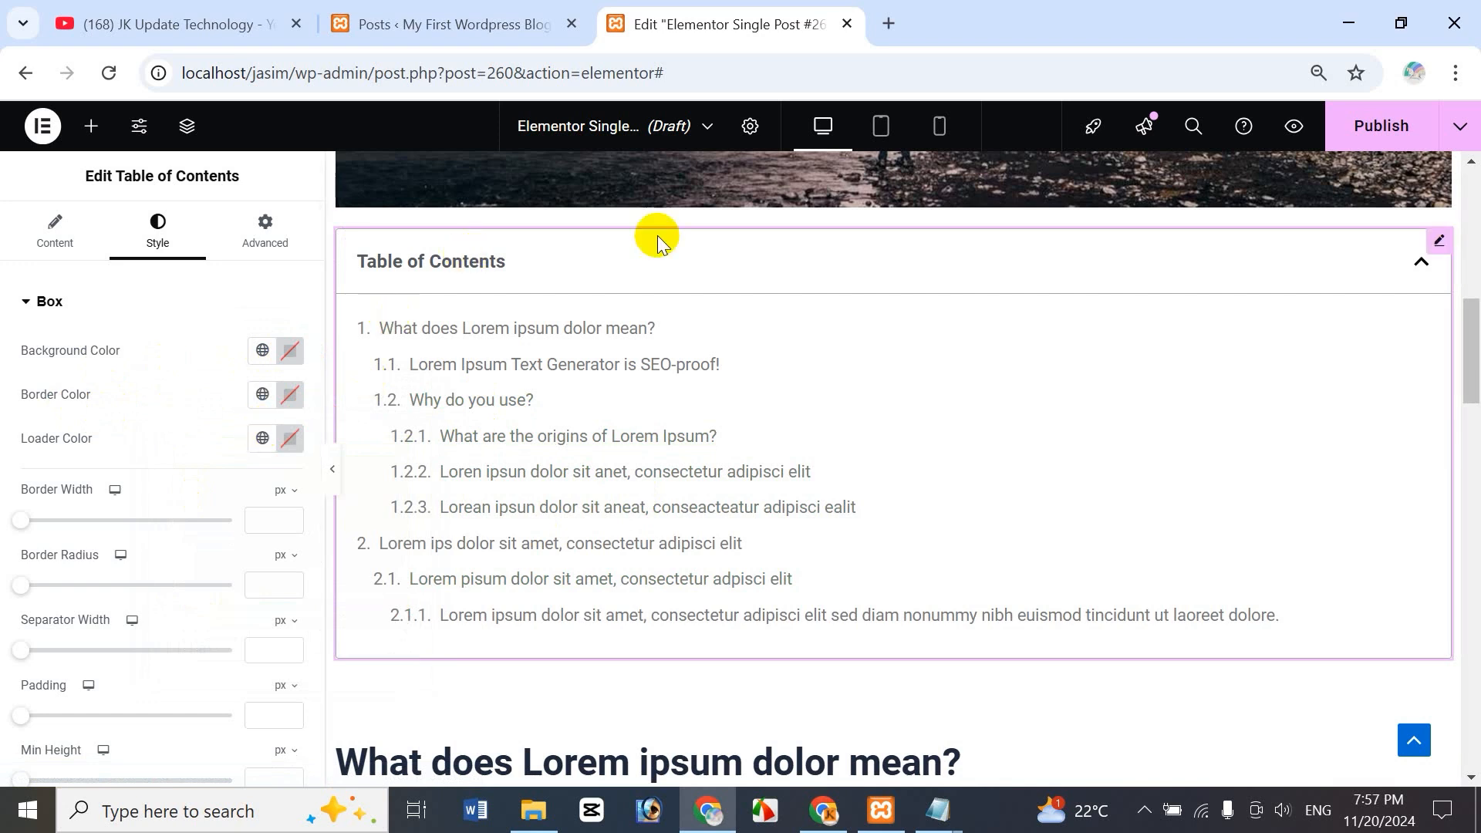
# - Give the table of contents box a custom red border color, #AF2727
pyautogui.click(290, 394)
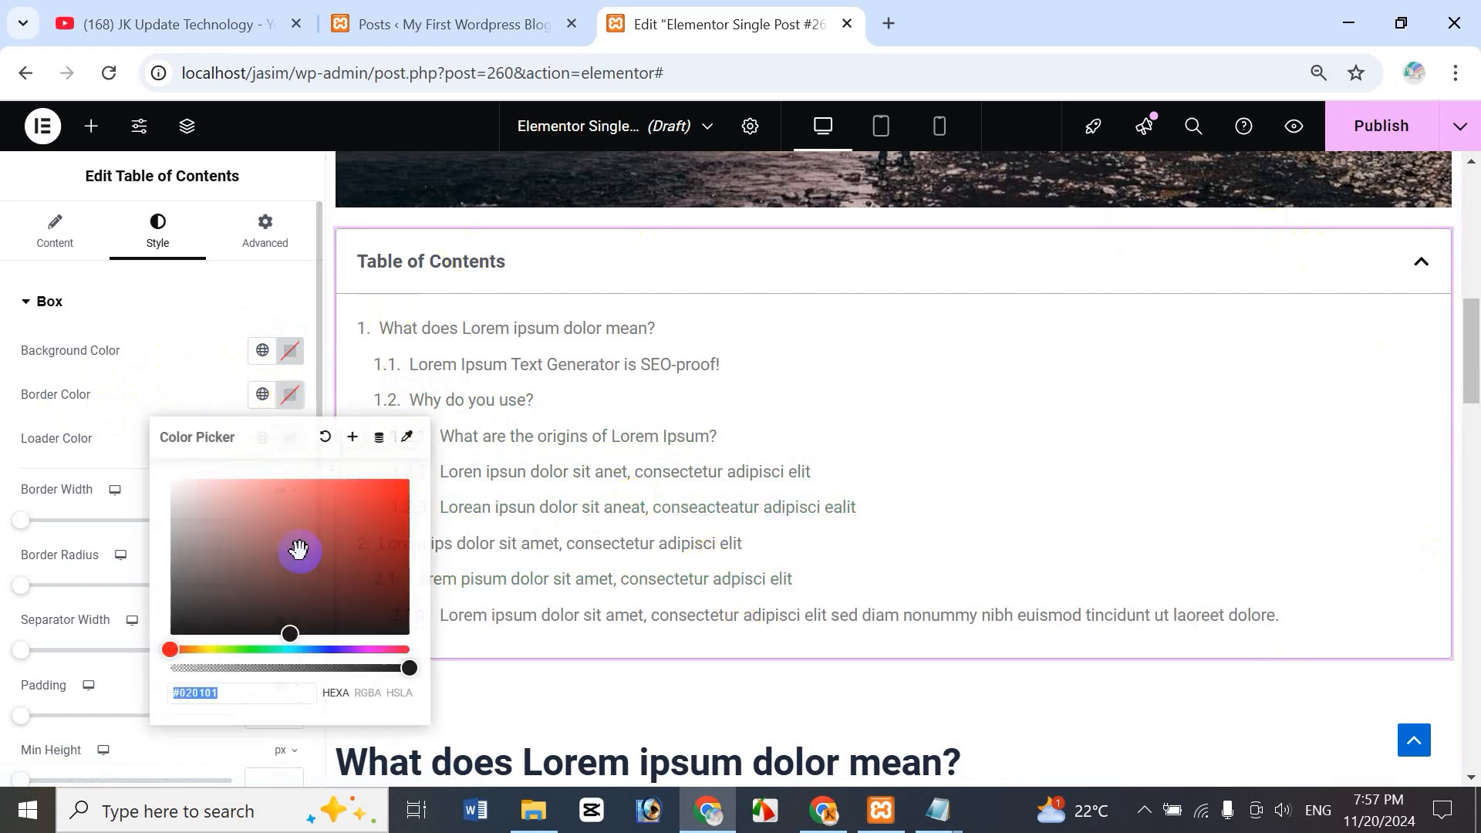
pyautogui.moveTo(298, 553); pyautogui.dragTo(376, 521)
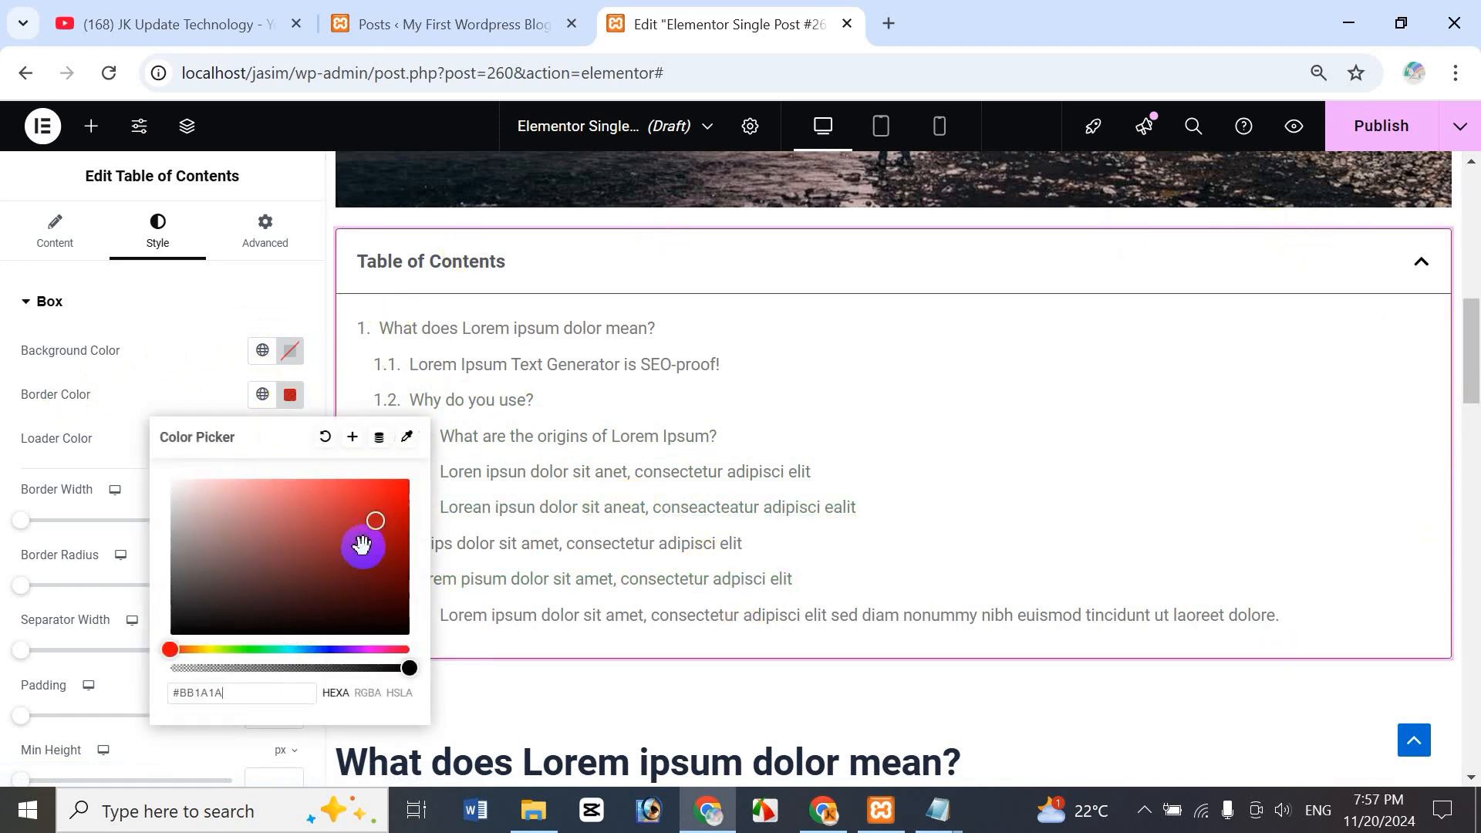
pyautogui.click(356, 528)
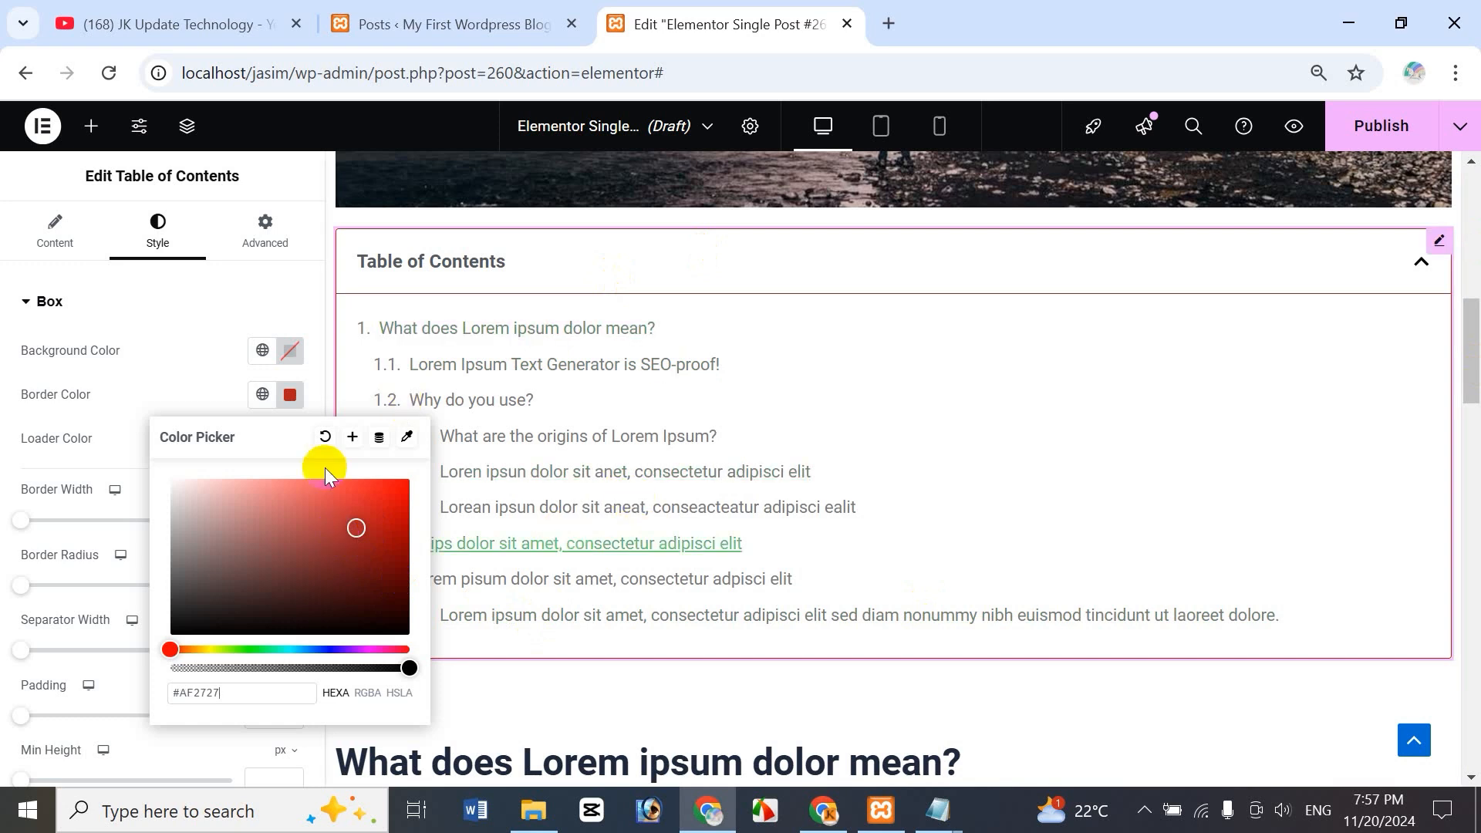
pyautogui.click(77, 448)
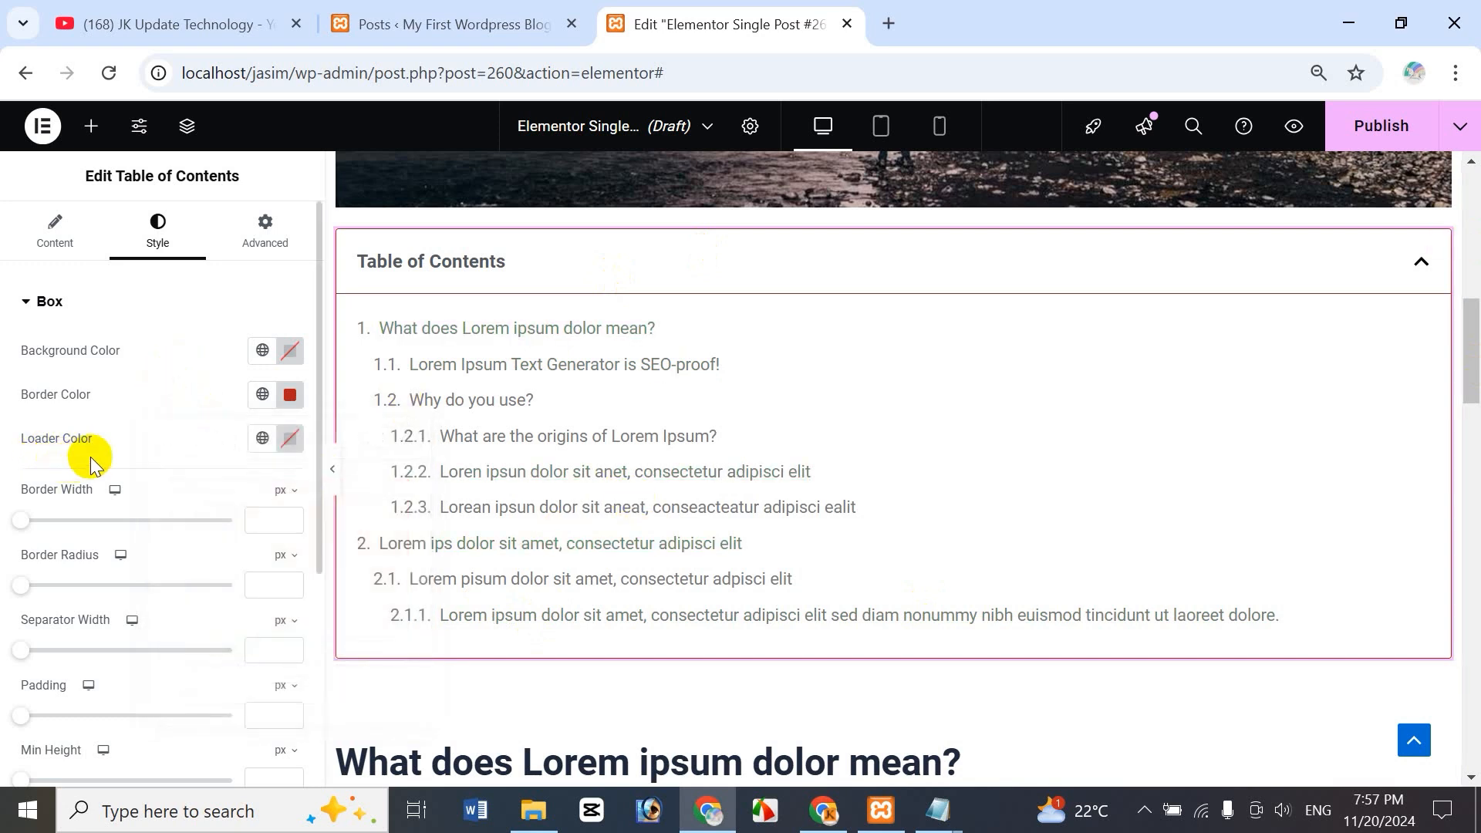
# - Set the box's loader color to the blue #194AC7, and collapse and re-expand the table of contents
pyautogui.click(289, 439)
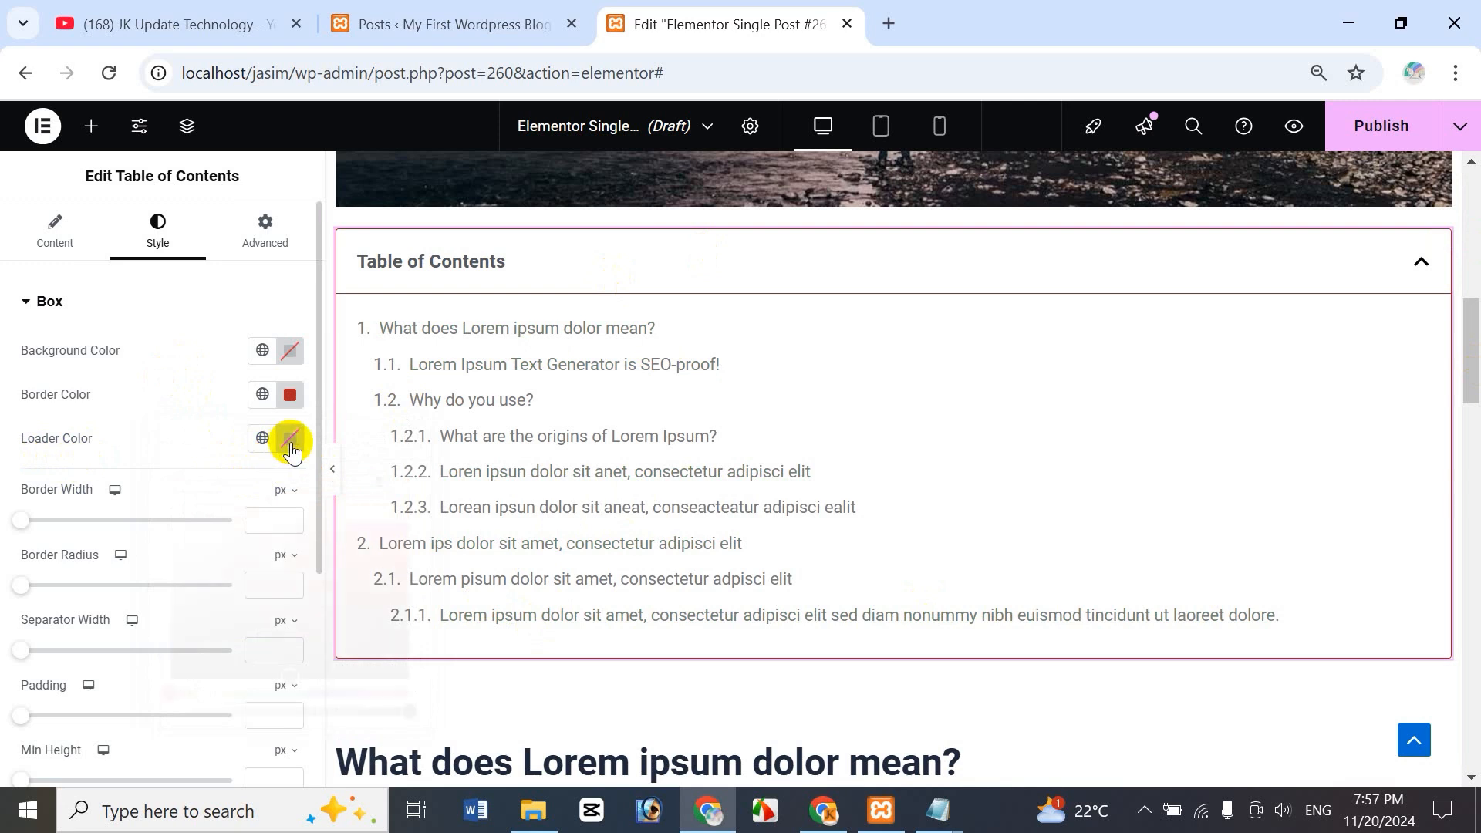
pyautogui.moveTo(296, 668); pyautogui.dragTo(342, 571)
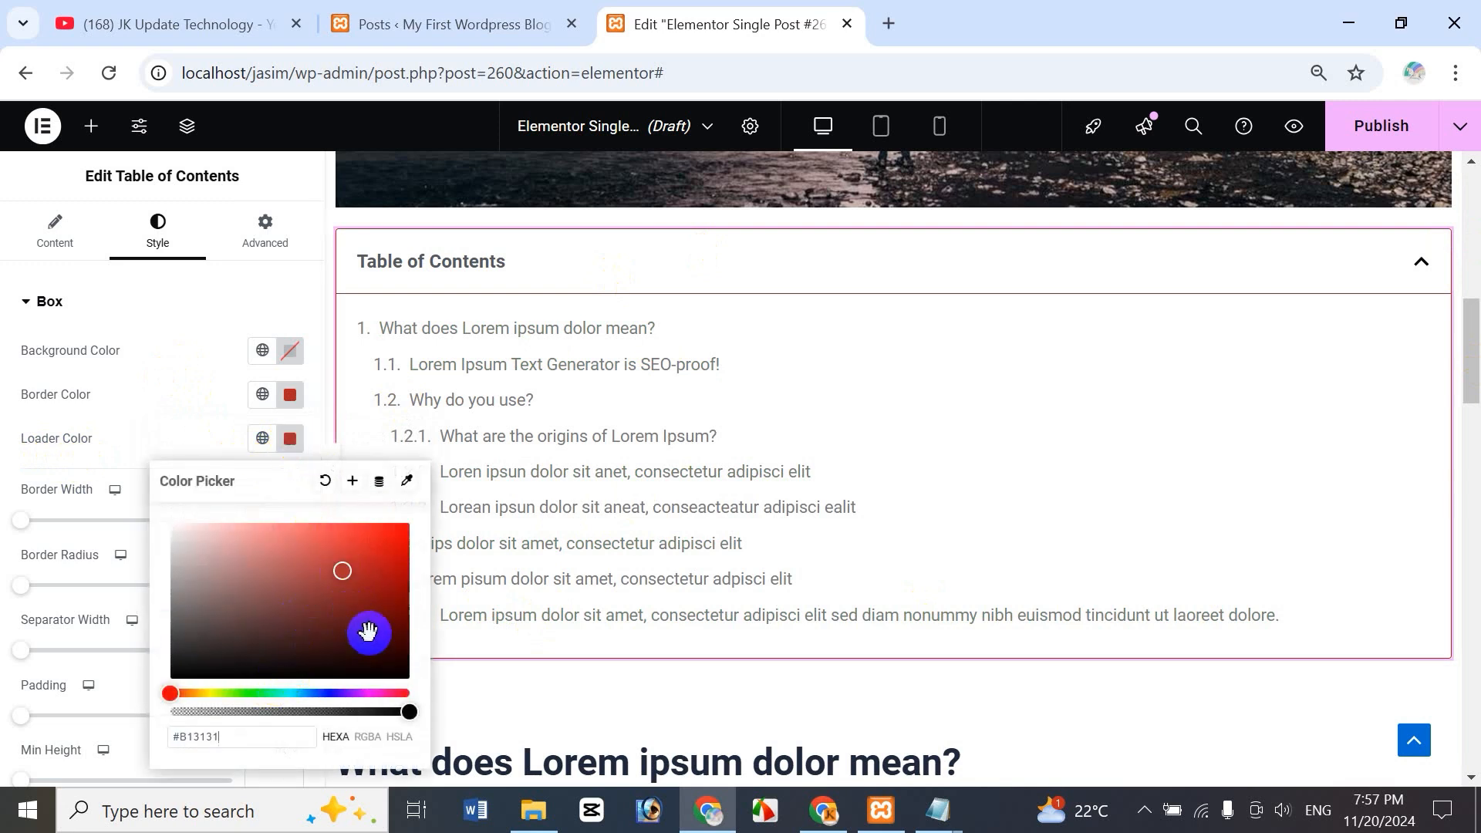
pyautogui.click(318, 692)
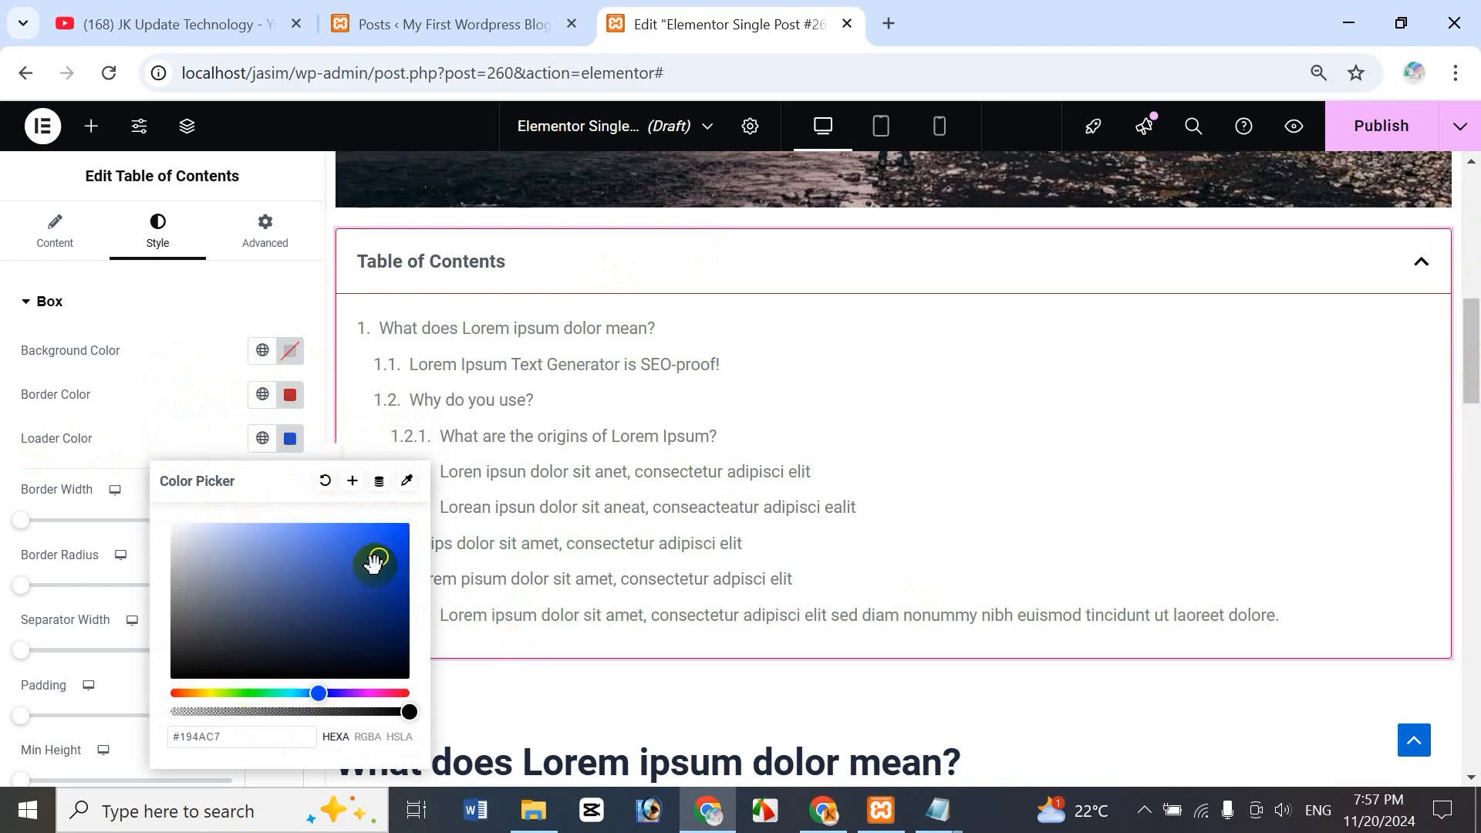
pyautogui.click(132, 382)
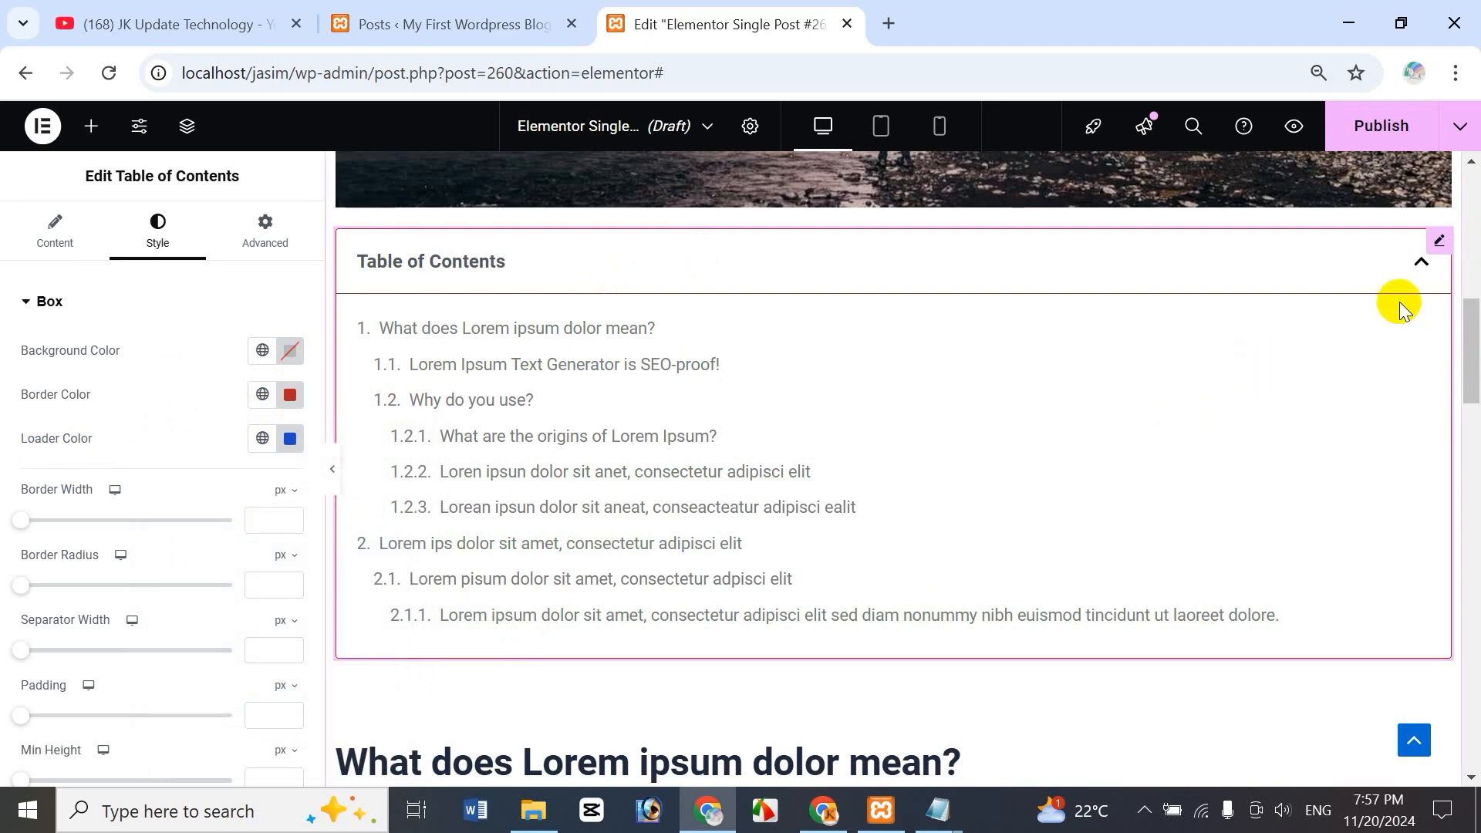
pyautogui.click(1422, 261)
pyautogui.click(1421, 261)
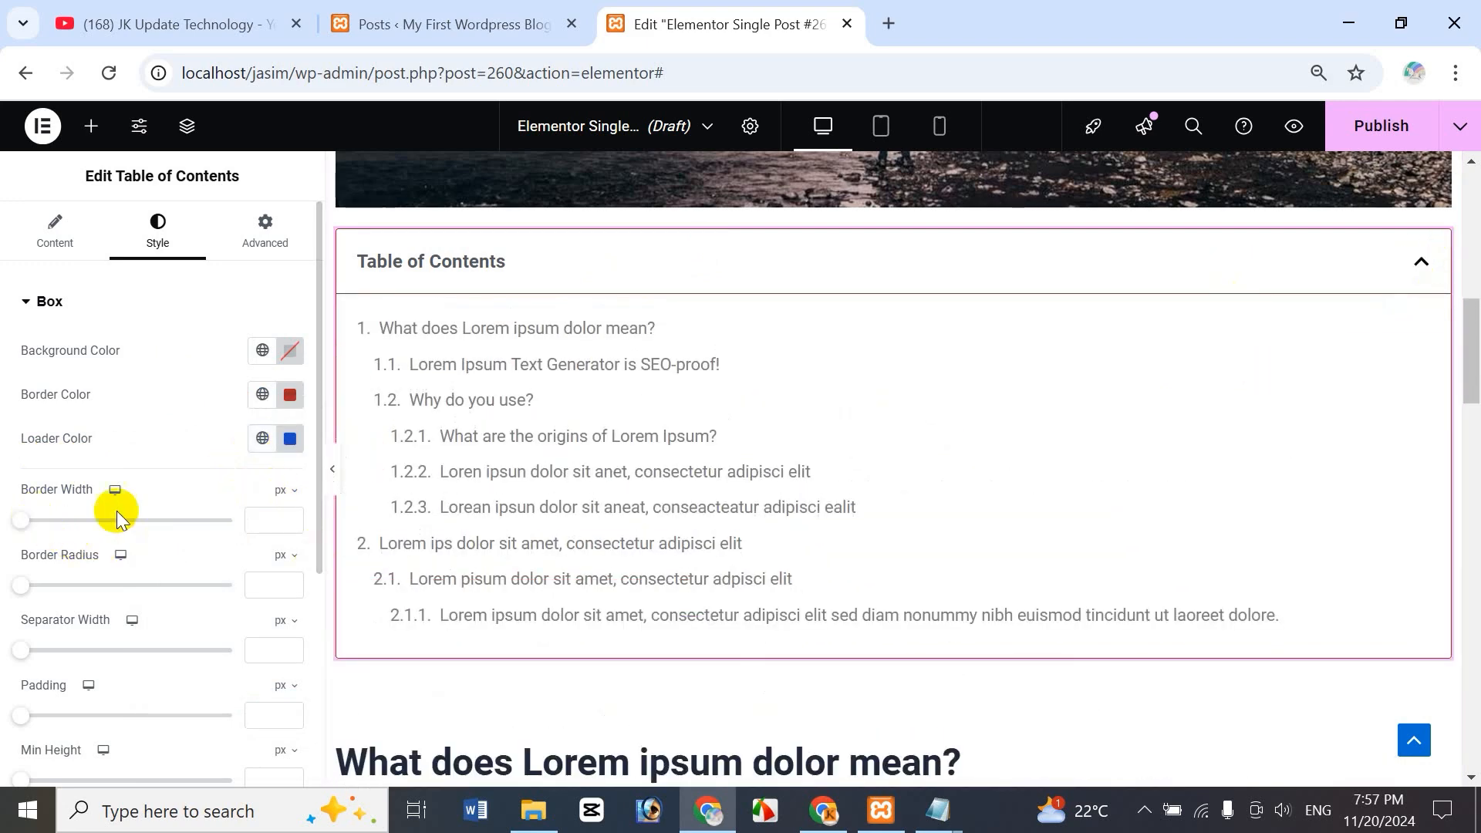
# - Set the box's border width to 8 px, border radius to 19 px, separator width to 11 px and padding to 12 px
pyautogui.moveTo(24, 528); pyautogui.dragTo(145, 574)
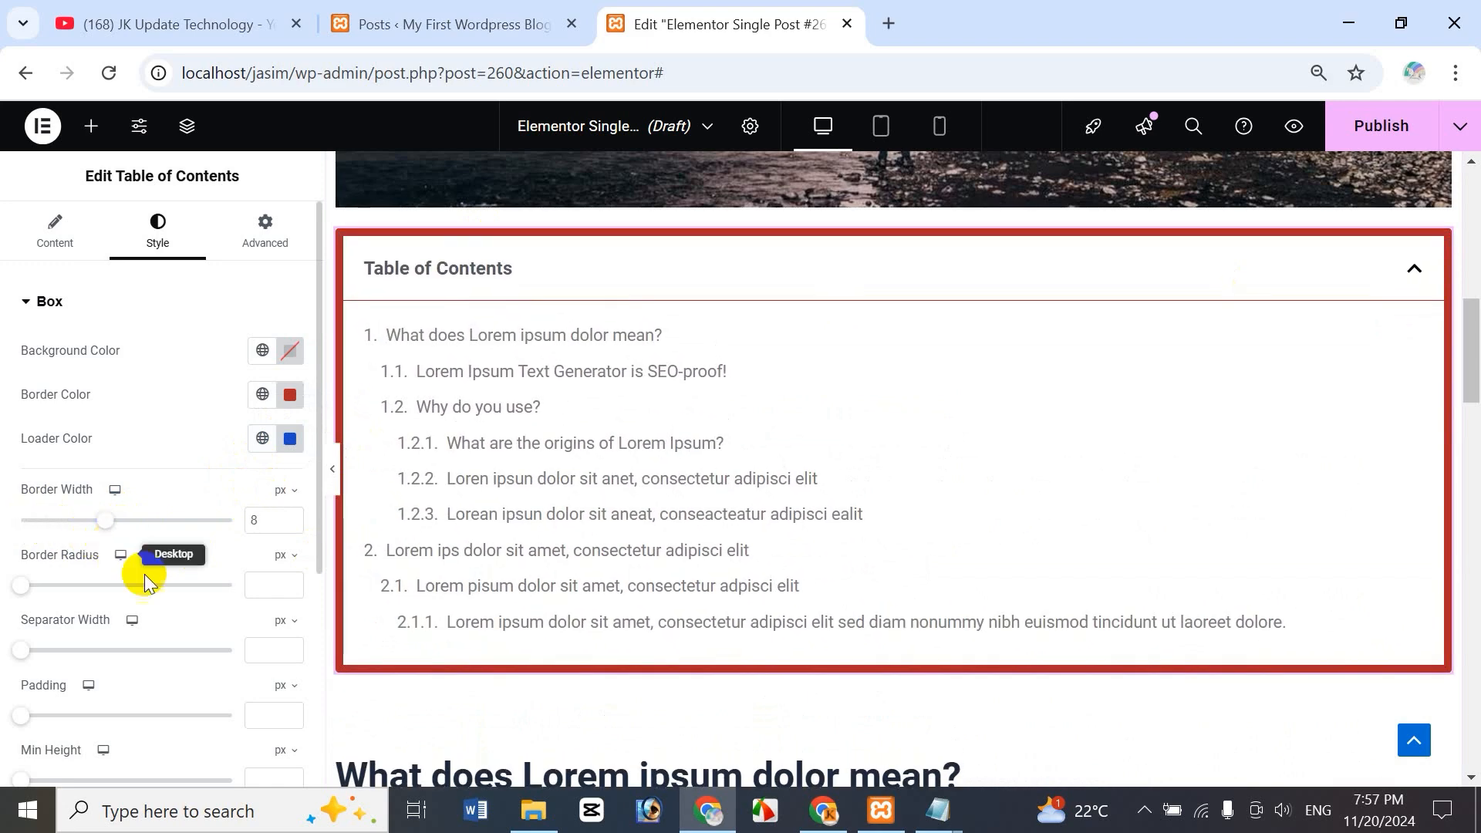
pyautogui.moveTo(39, 588); pyautogui.dragTo(61, 586)
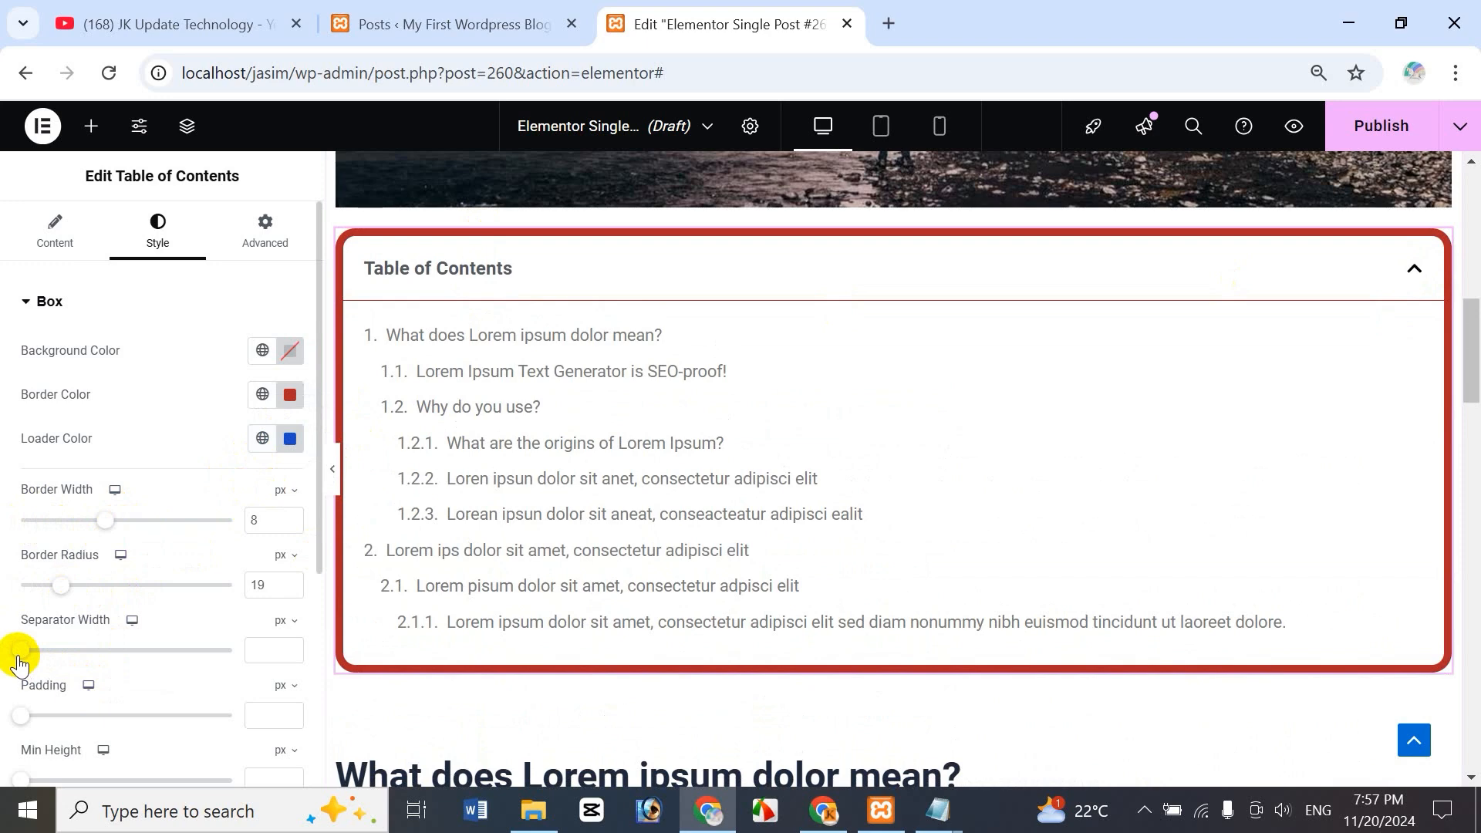
pyautogui.moveTo(20, 656)
pyautogui.mouseDown()
pyautogui.moveTo(109, 654)
pyautogui.moveTo(42, 660)
pyautogui.mouseUp()
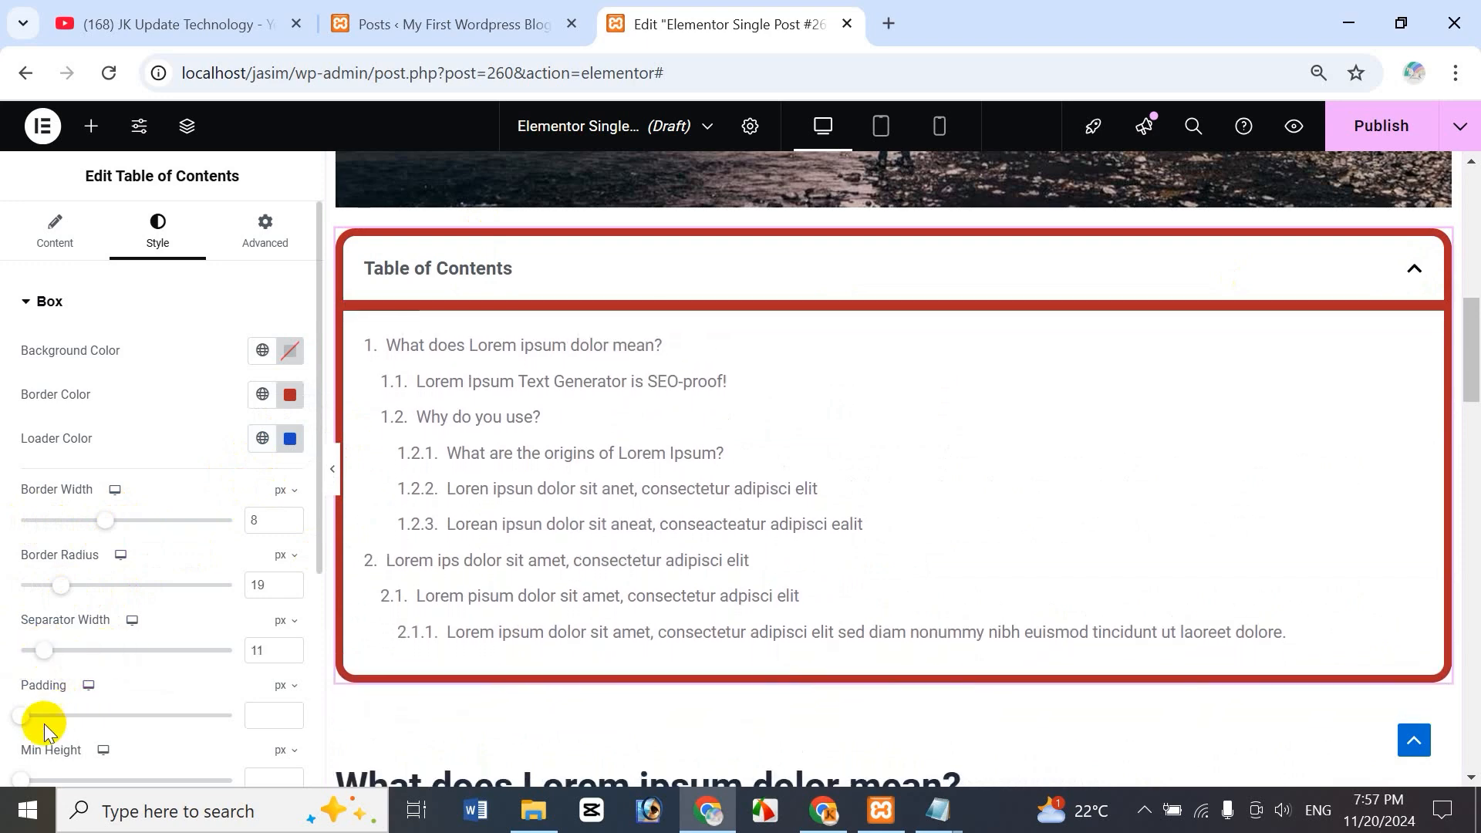
pyautogui.moveTo(41, 718)
pyautogui.mouseDown()
pyautogui.moveTo(80, 717)
pyautogui.moveTo(52, 725)
pyautogui.mouseUp()
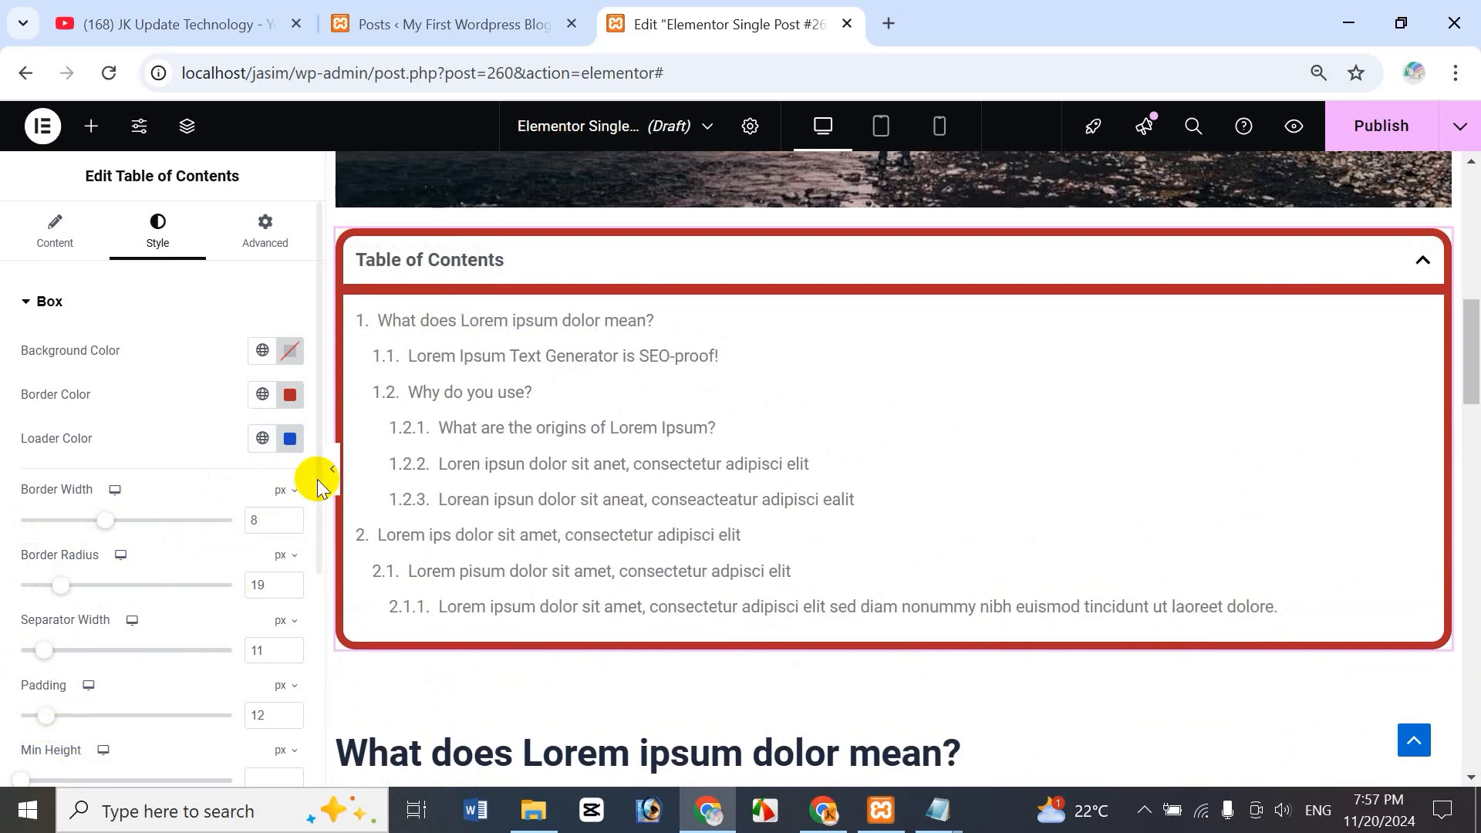
# - Set the box's minimum height to 59 px and add a box shadow with a horizontal offset of -19
pyautogui.moveTo(317, 479); pyautogui.dragTo(299, 675)
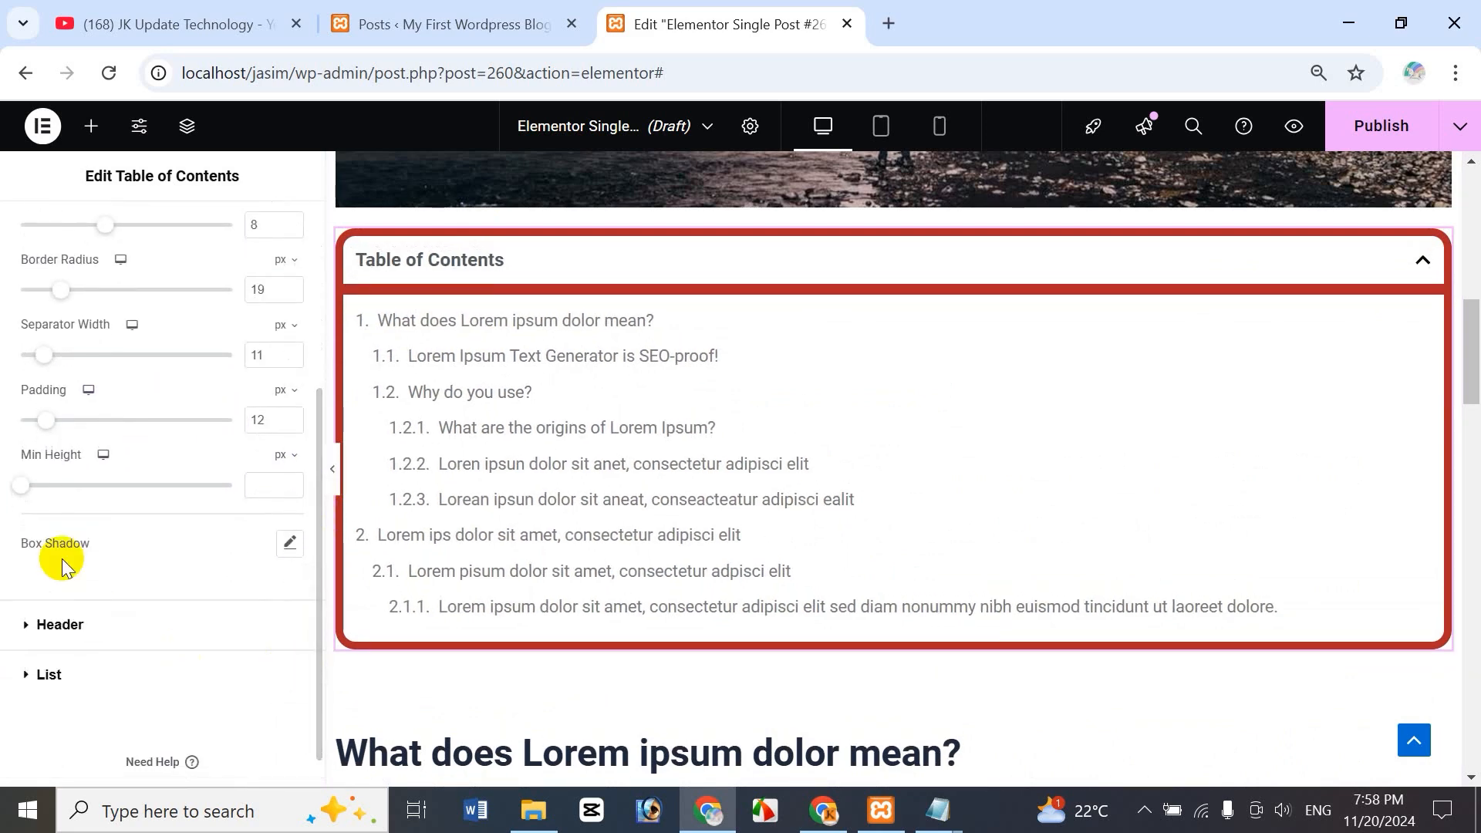
pyautogui.moveTo(27, 490)
pyautogui.mouseDown()
pyautogui.moveTo(47, 498)
pyautogui.moveTo(30, 486)
pyautogui.mouseUp()
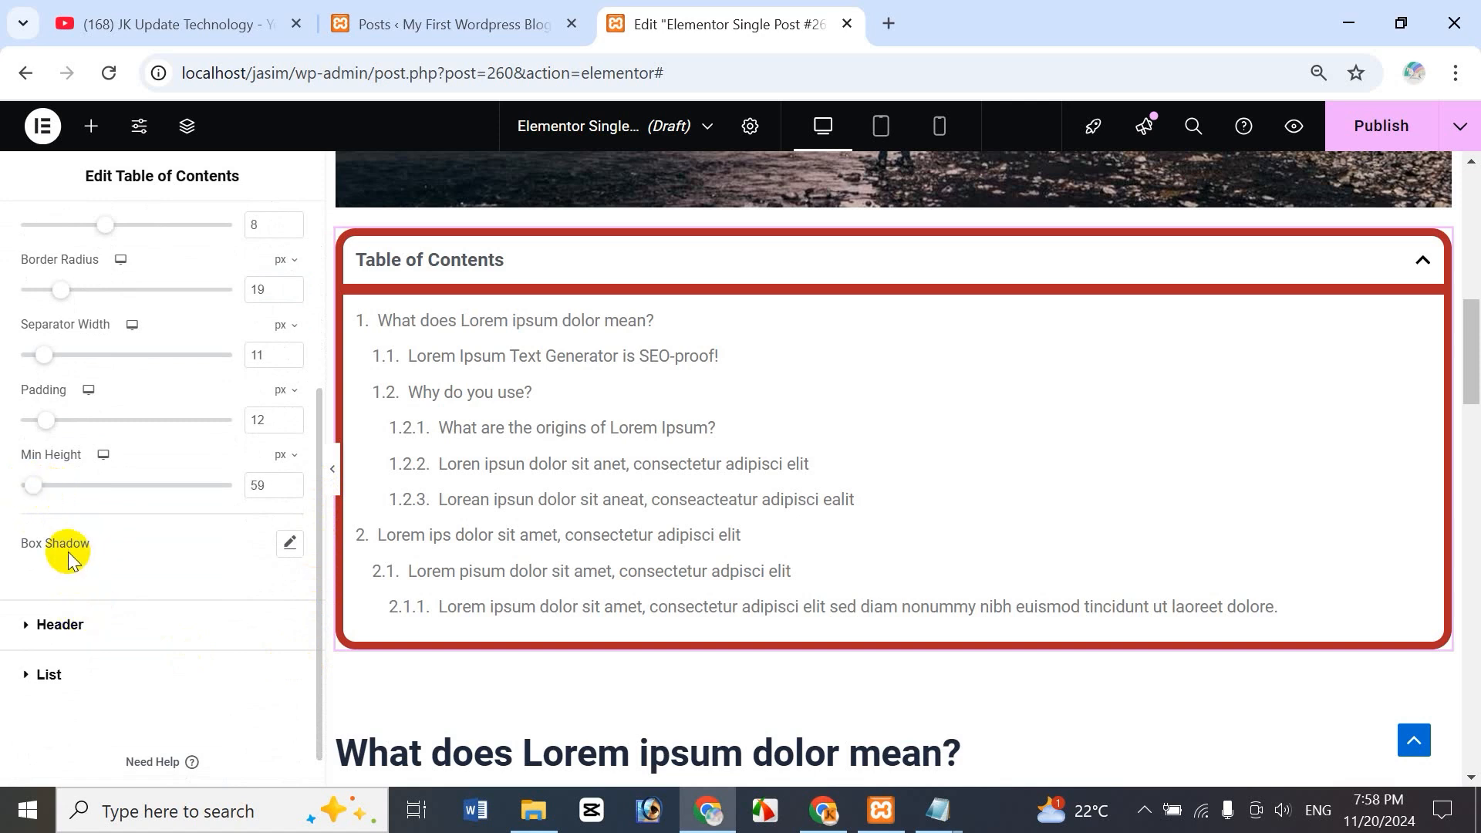
pyautogui.click(286, 549)
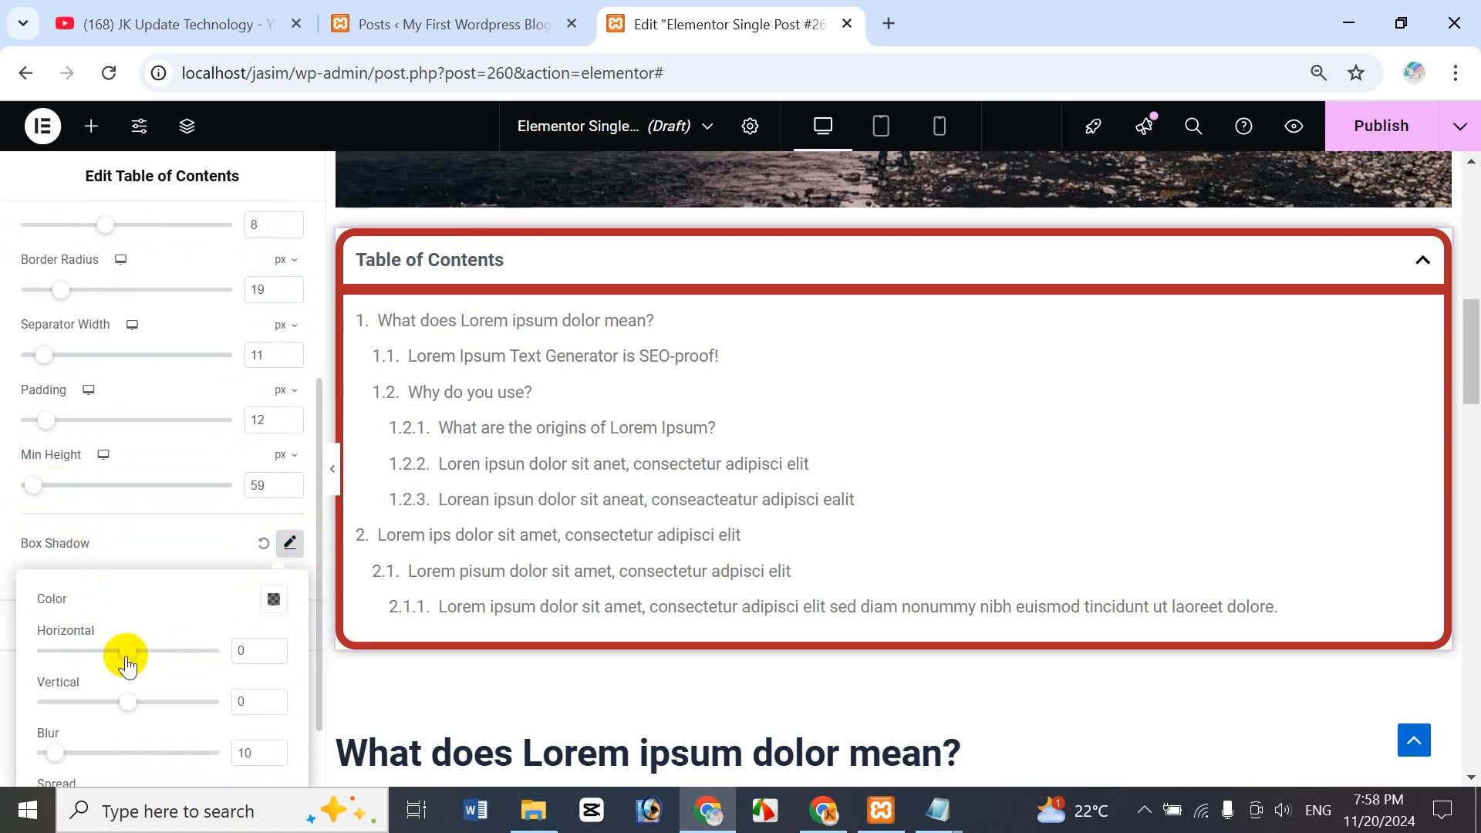
pyautogui.moveTo(128, 657)
pyautogui.mouseDown()
pyautogui.moveTo(138, 648)
pyautogui.moveTo(111, 650)
pyautogui.mouseUp()
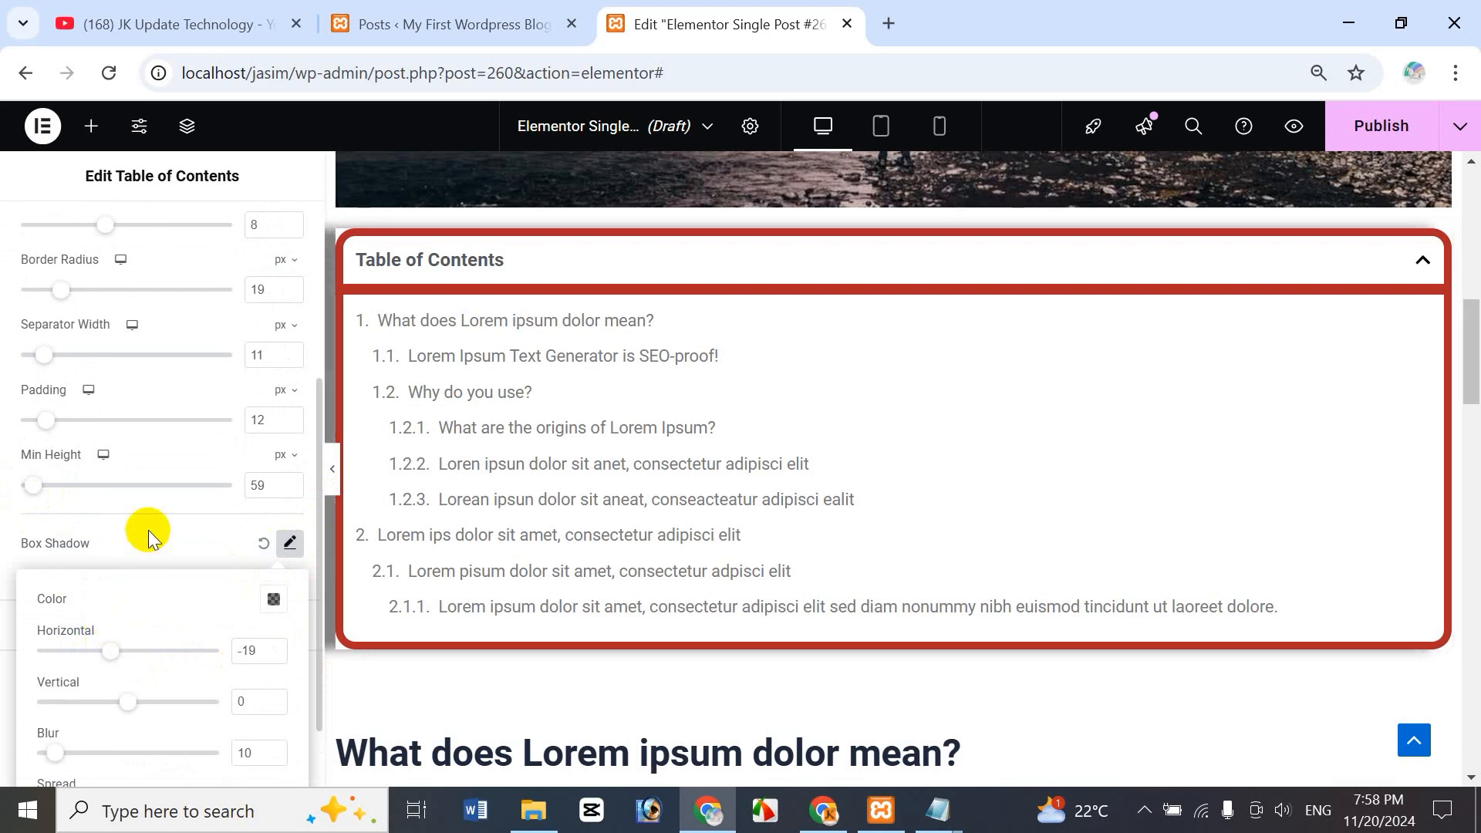
pyautogui.click(155, 507)
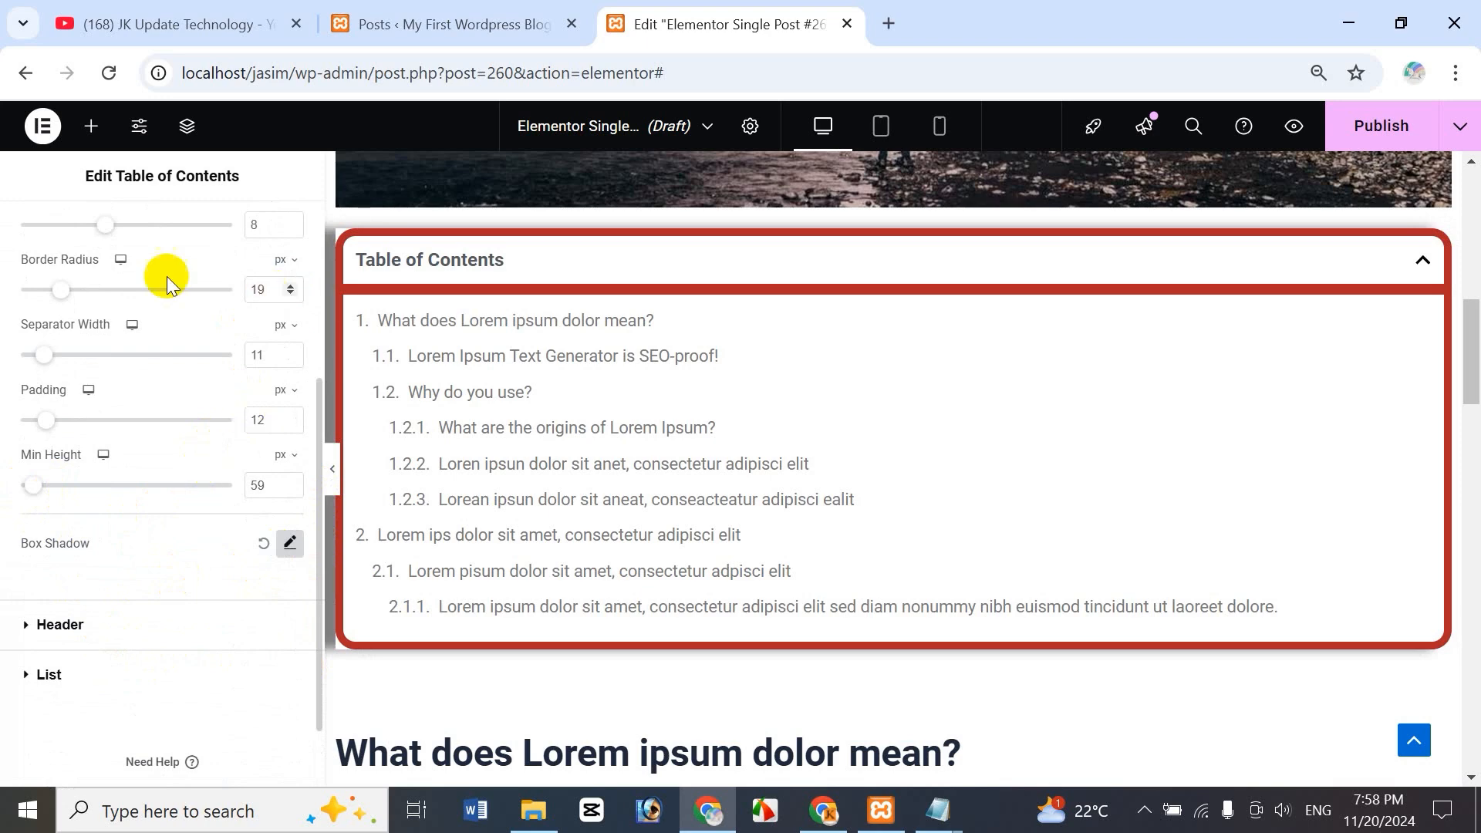
# - Open the table of contents' Header style settings, try center and end alignment for the title, and return it to start alignment
pyautogui.click(27, 626)
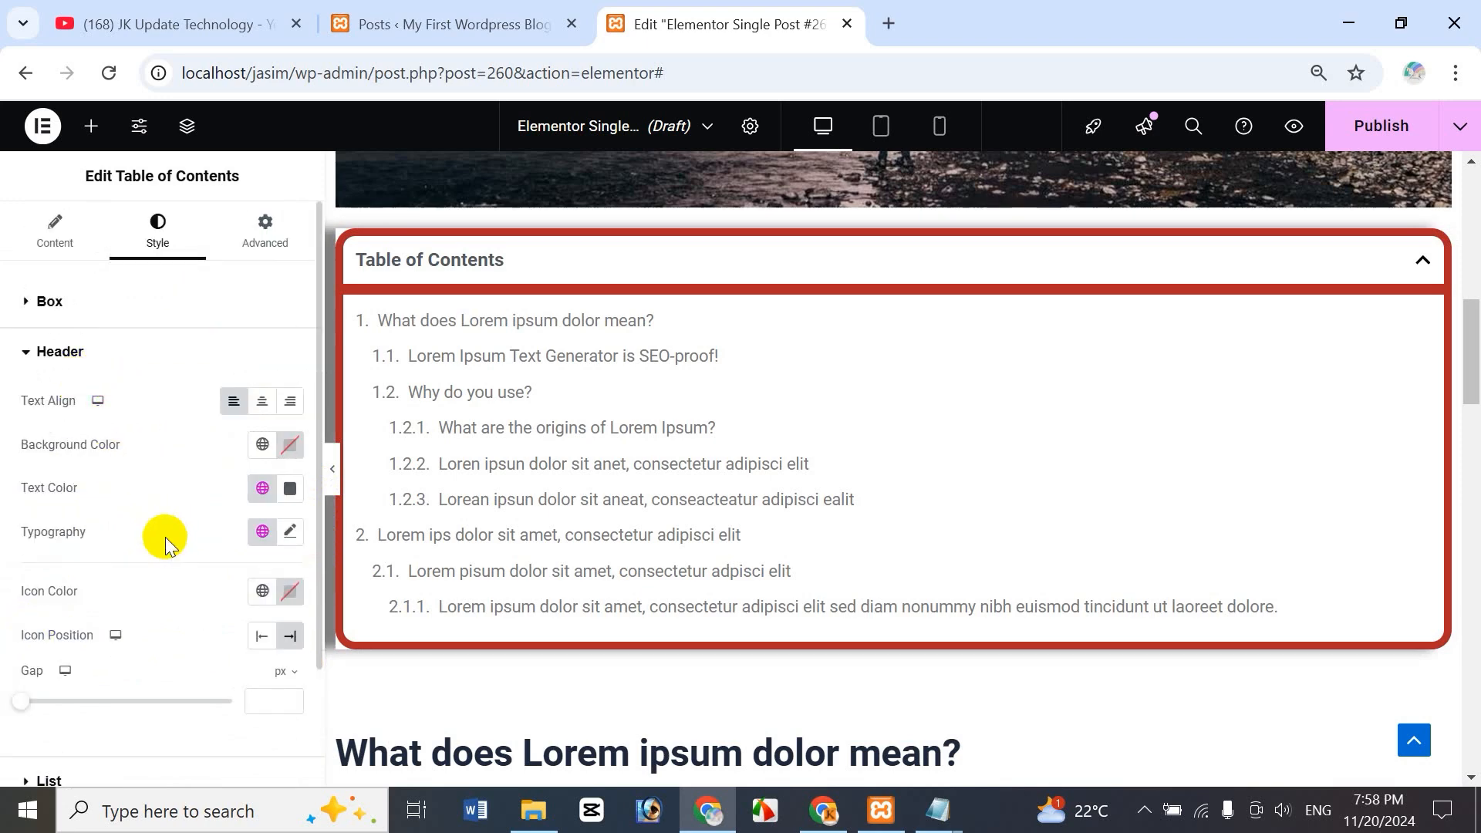
pyautogui.click(261, 401)
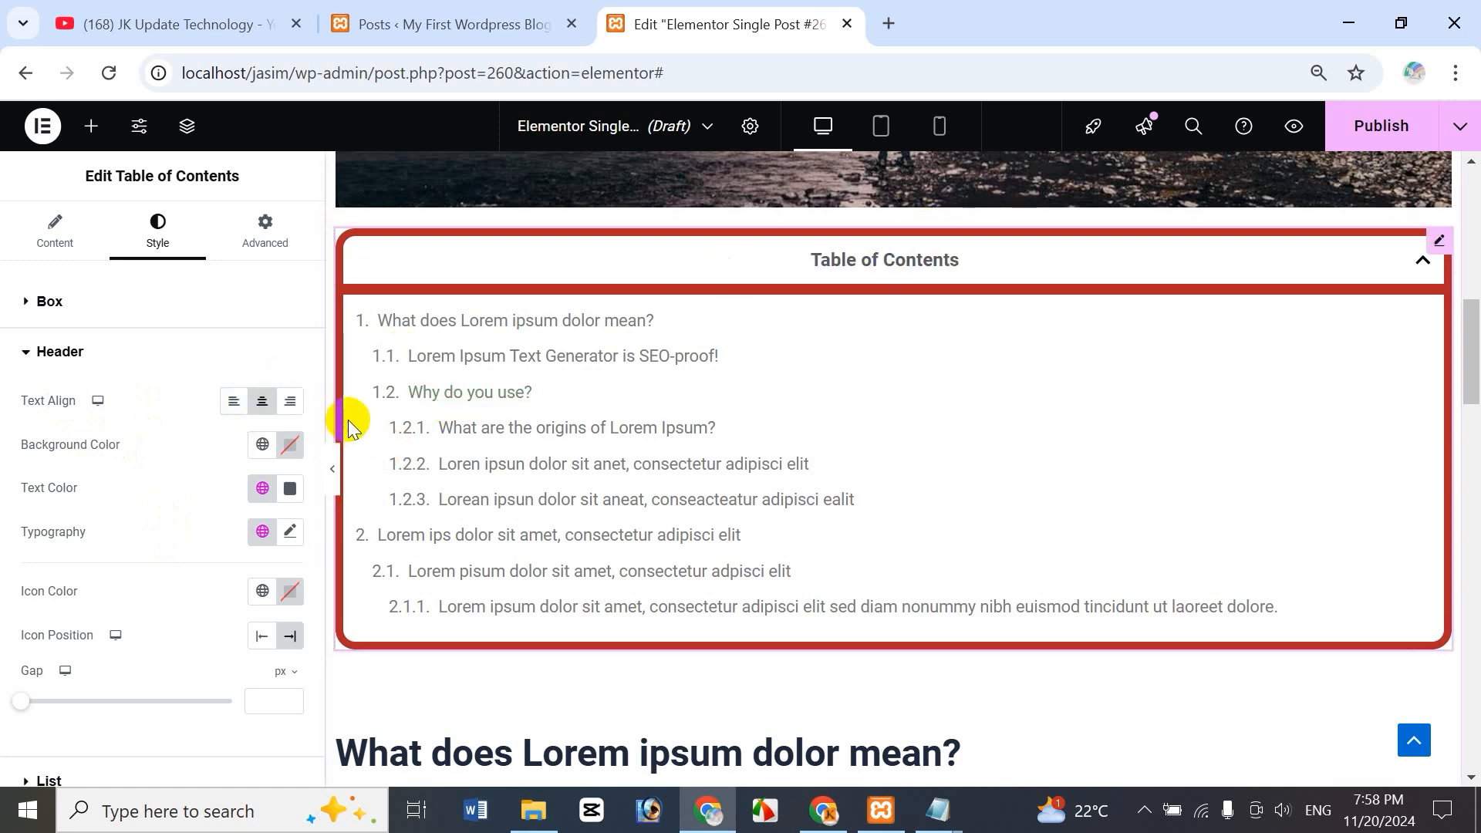
pyautogui.click(290, 401)
pyautogui.click(233, 401)
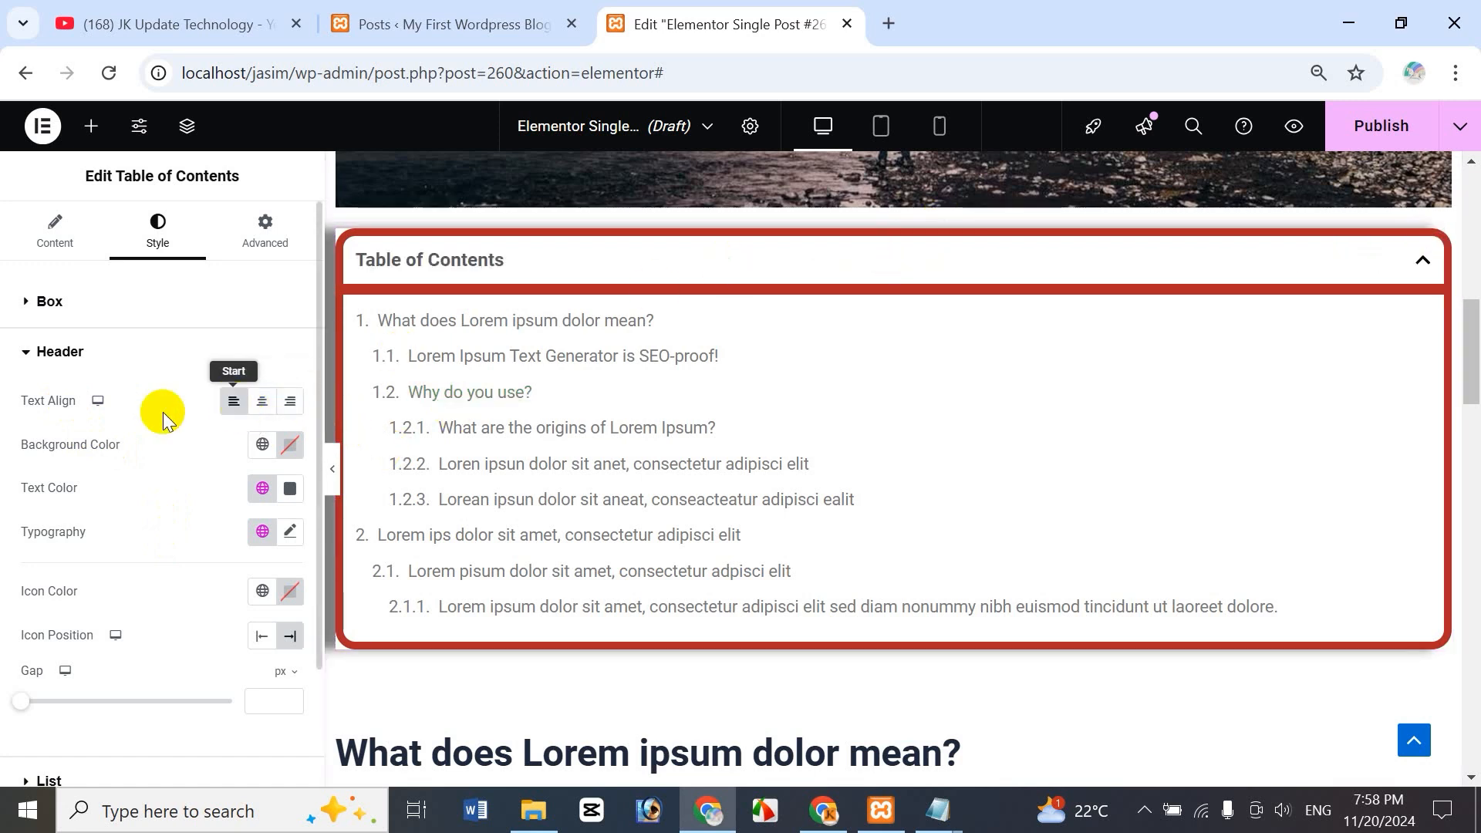
# - Try brownish and dark teal header backgrounds, ending on the light teal #9FC1C2
pyautogui.click(290, 446)
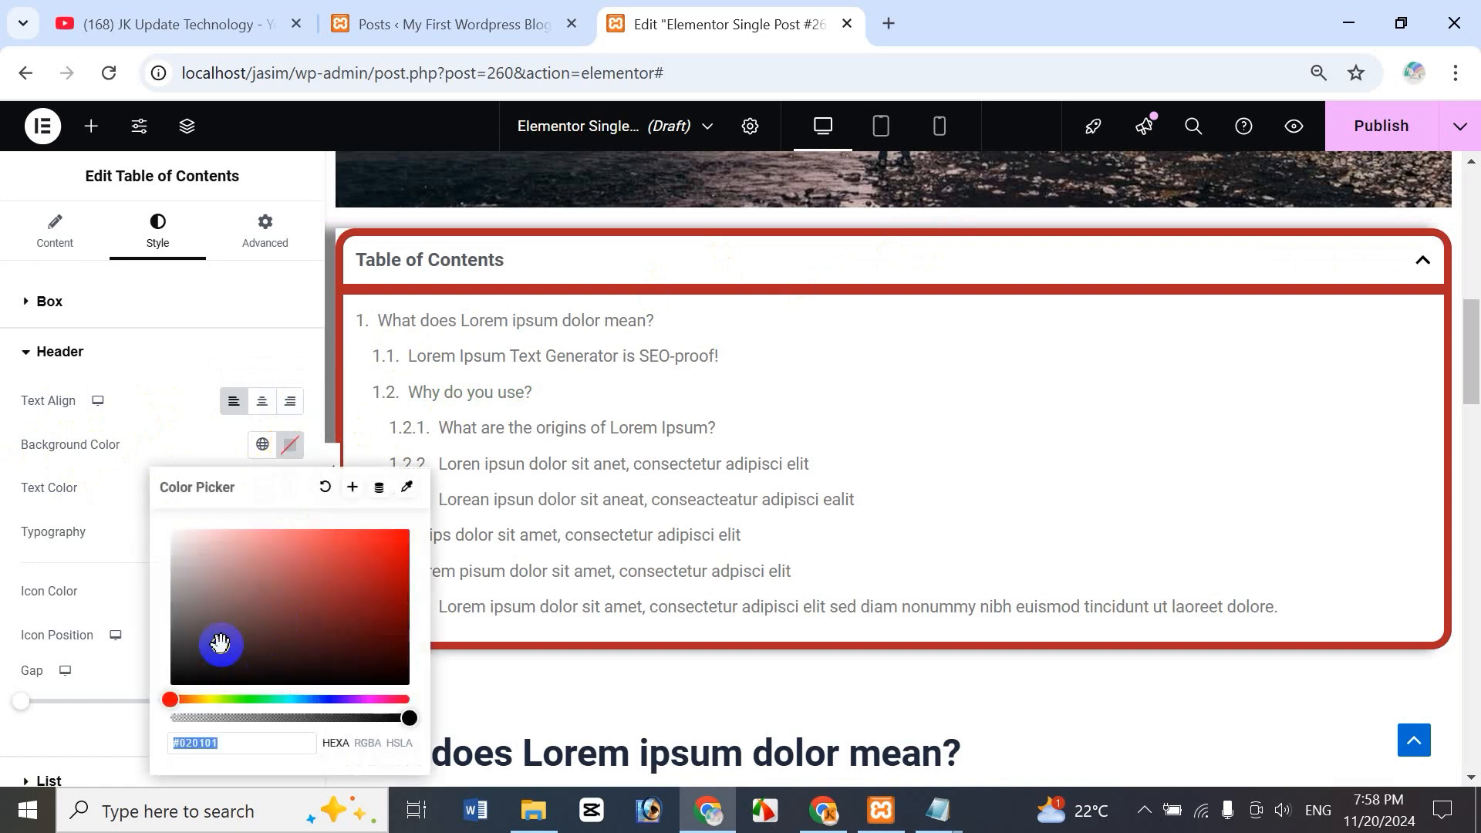
pyautogui.click(223, 588)
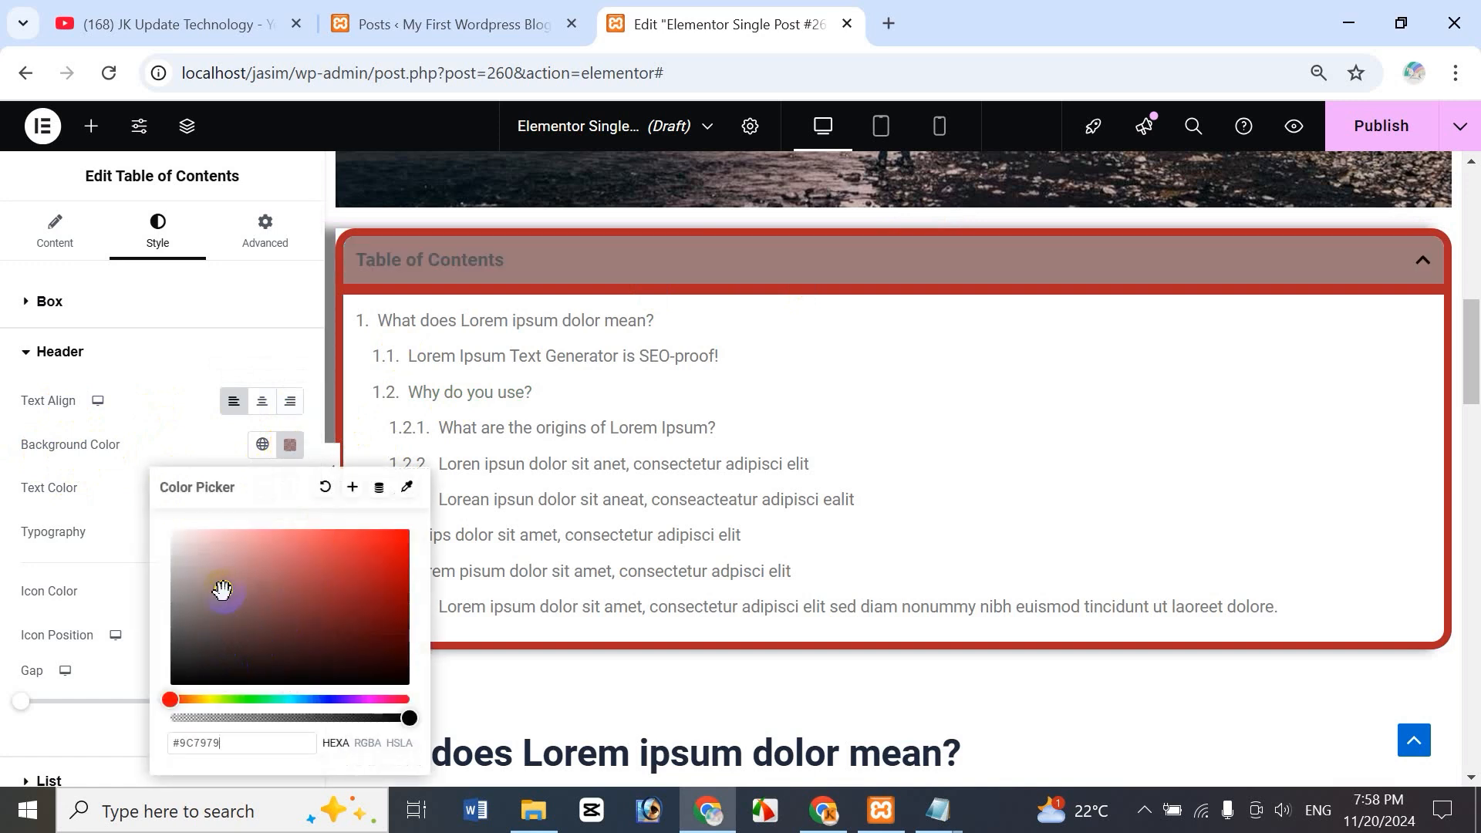
pyautogui.click(348, 622)
pyautogui.click(292, 699)
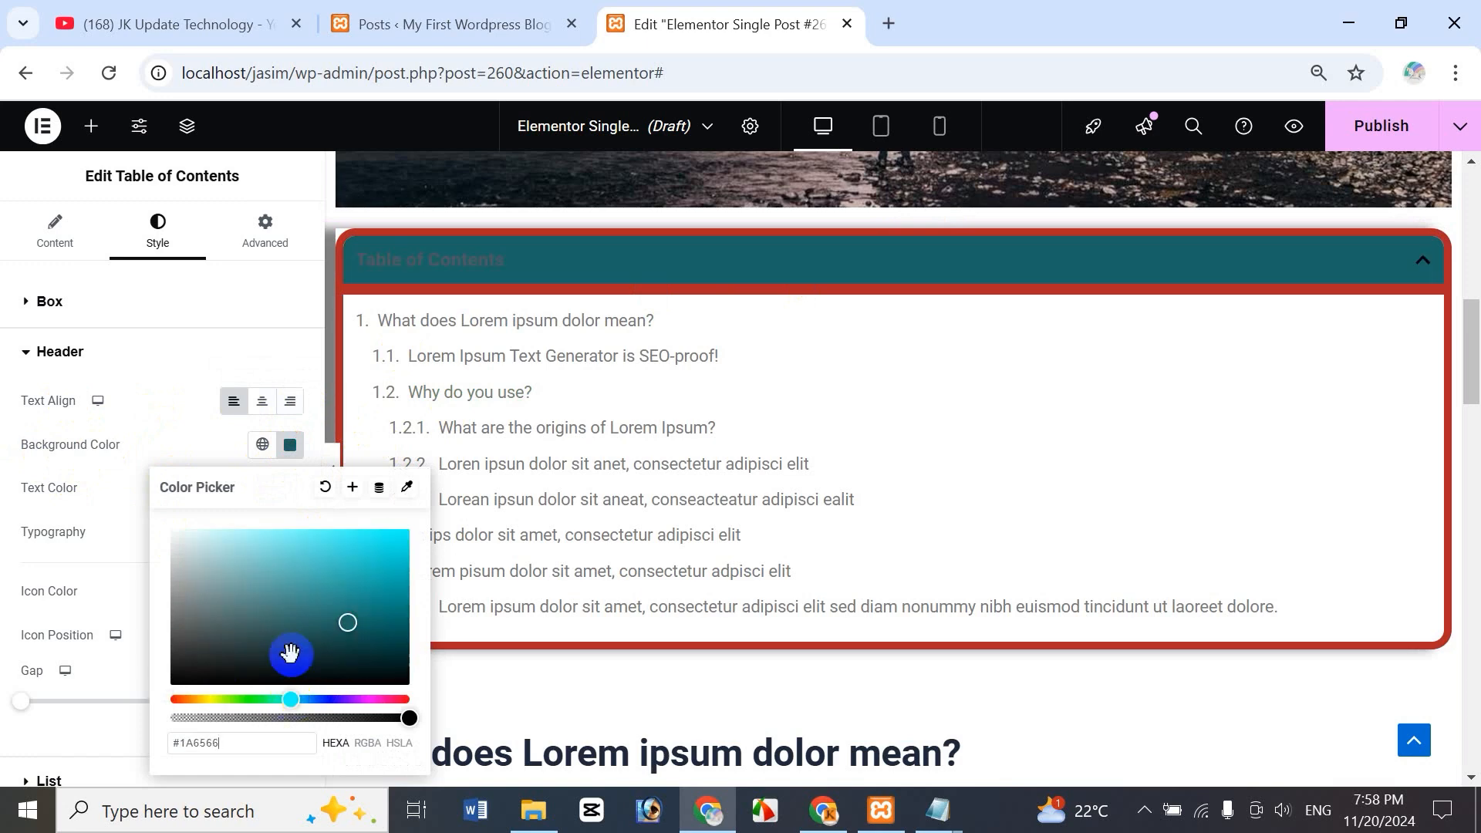
pyautogui.click(274, 598)
pyautogui.moveTo(239, 572); pyautogui.dragTo(211, 568)
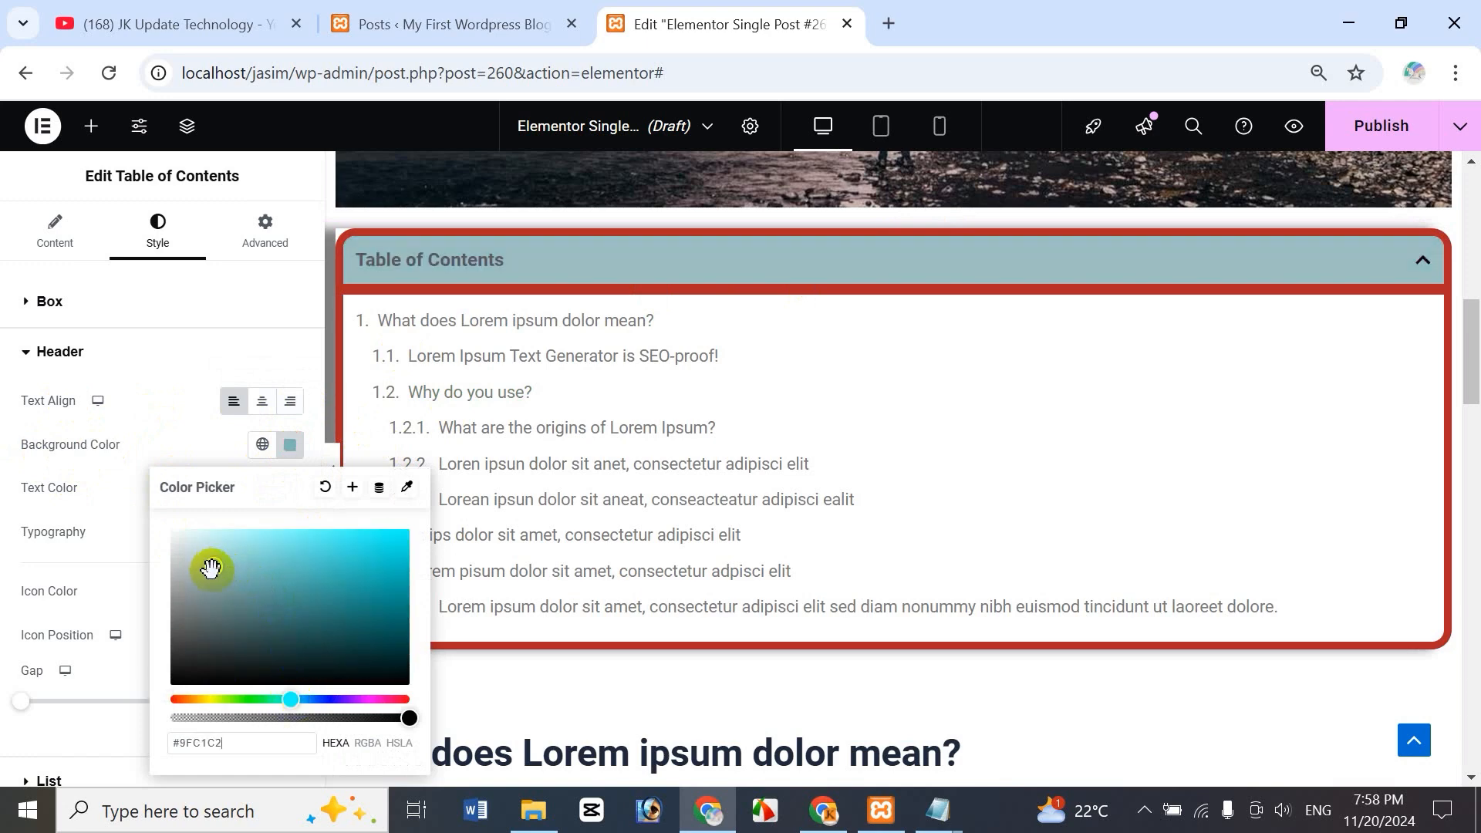
pyautogui.click(159, 444)
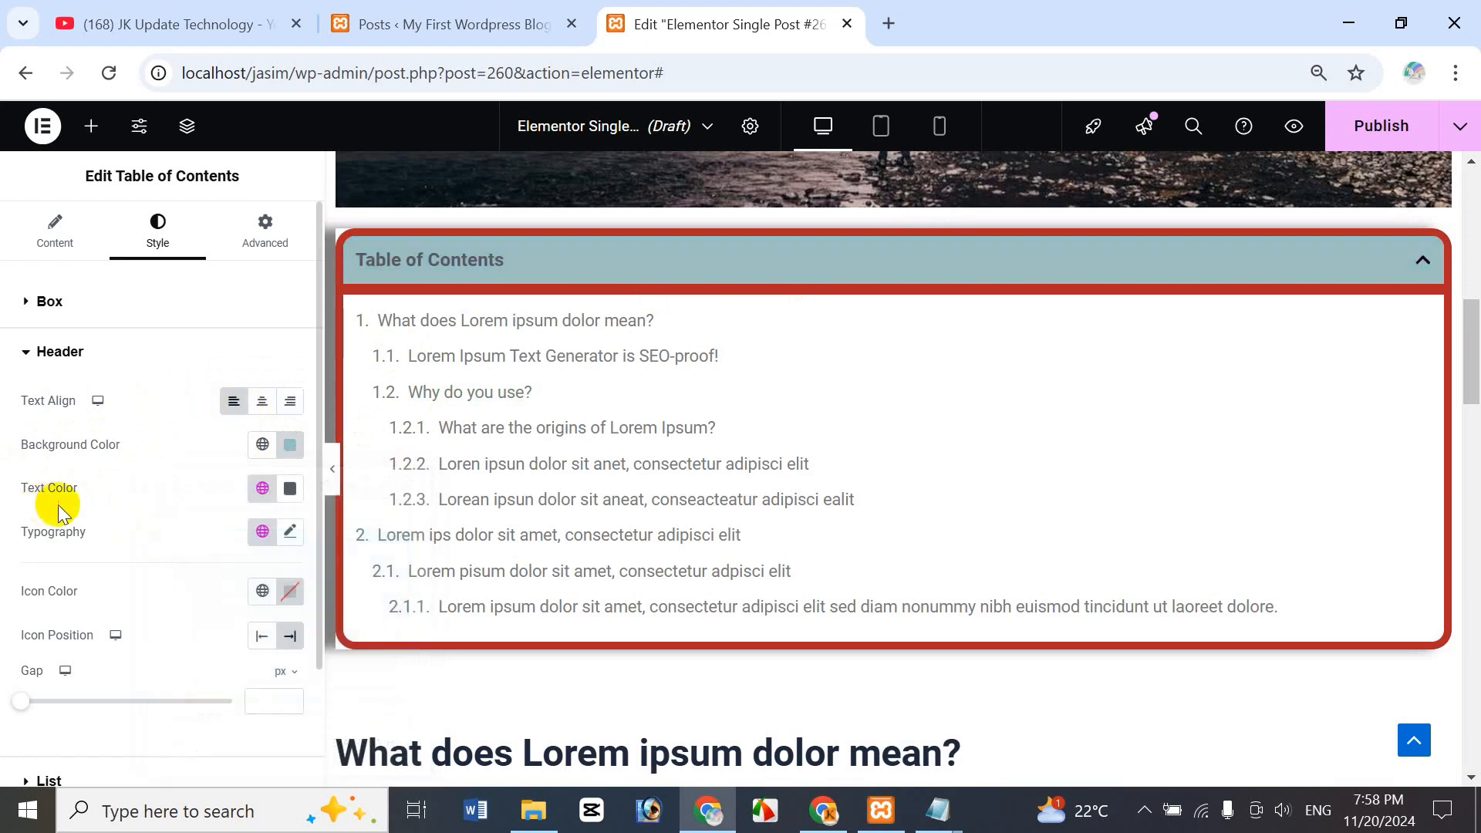
# - Try the green #26AF34 for the header's text color, ending on the orange-brown #AF6F26
pyautogui.click(289, 489)
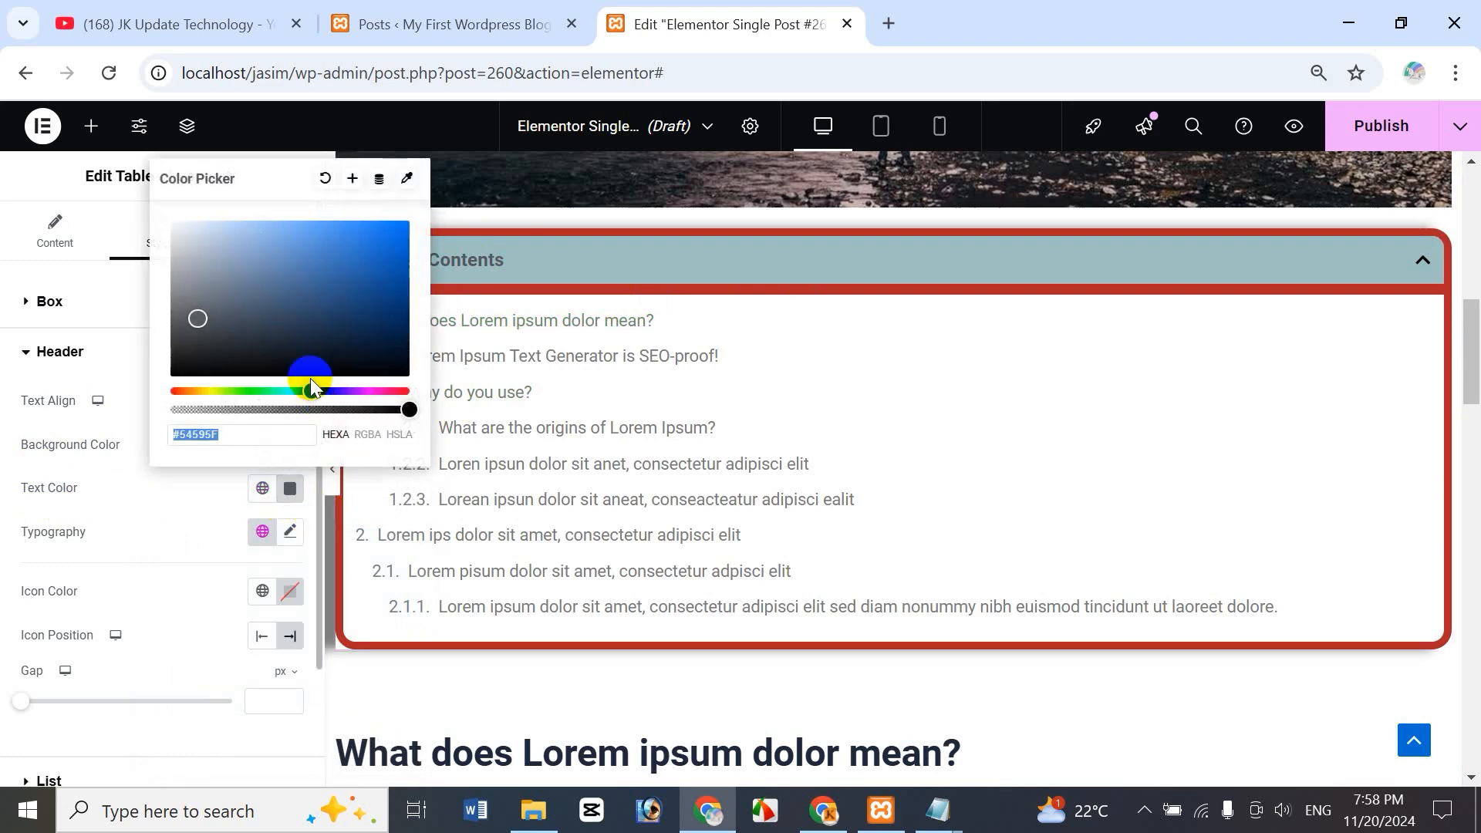
pyautogui.click(226, 392)
pyautogui.click(254, 391)
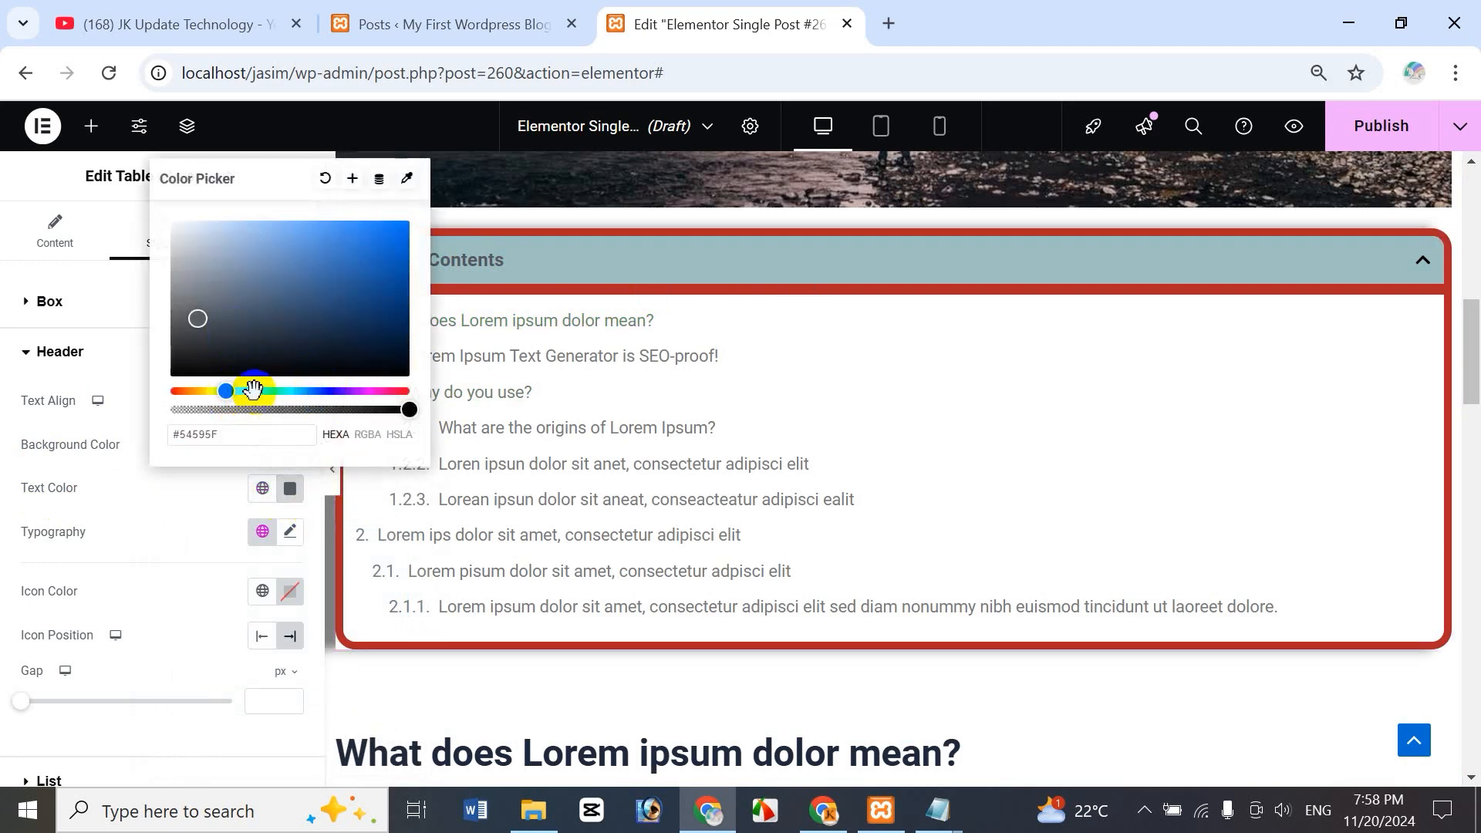
pyautogui.click(358, 270)
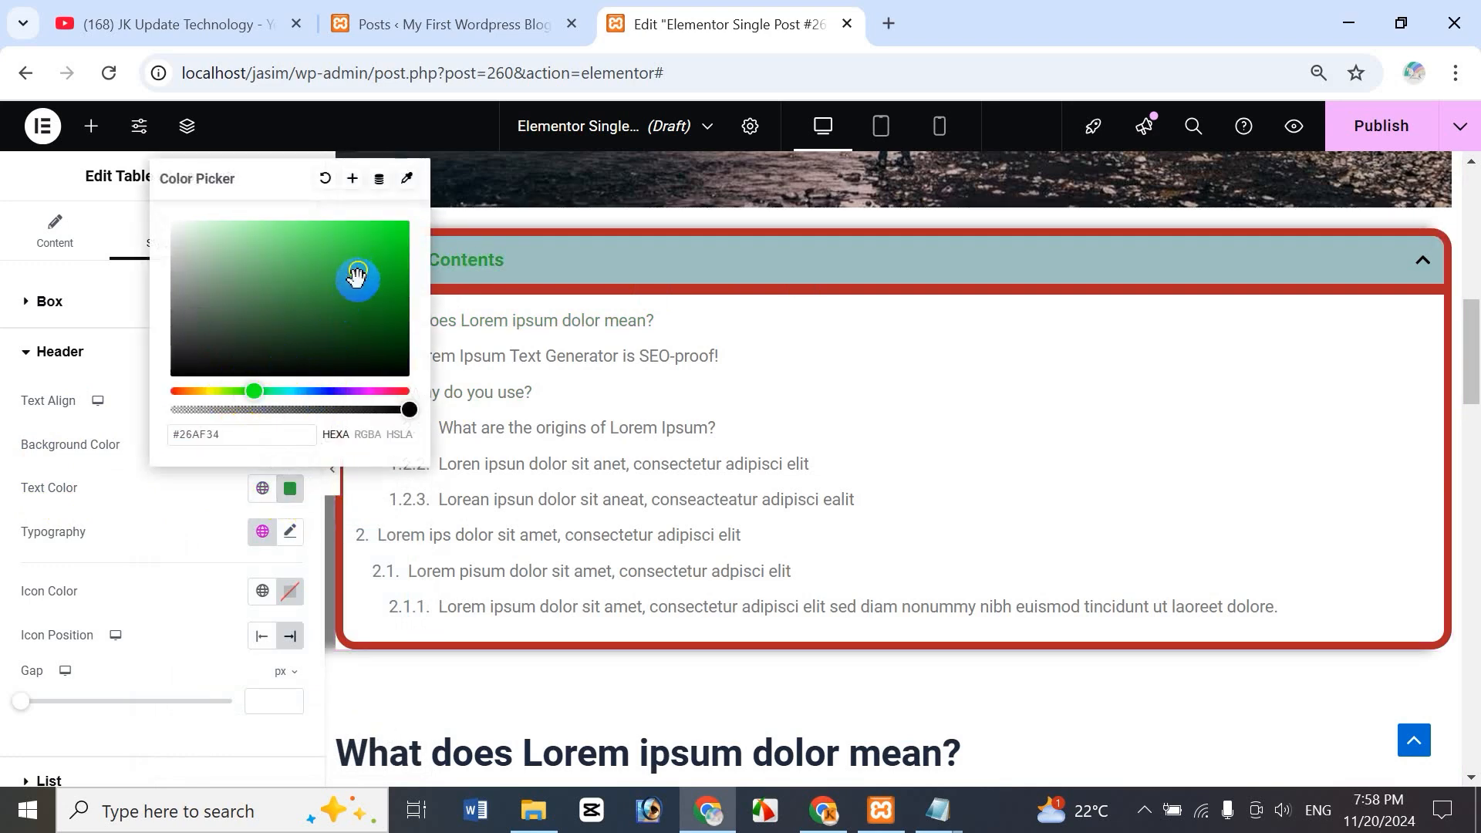
pyautogui.click(192, 392)
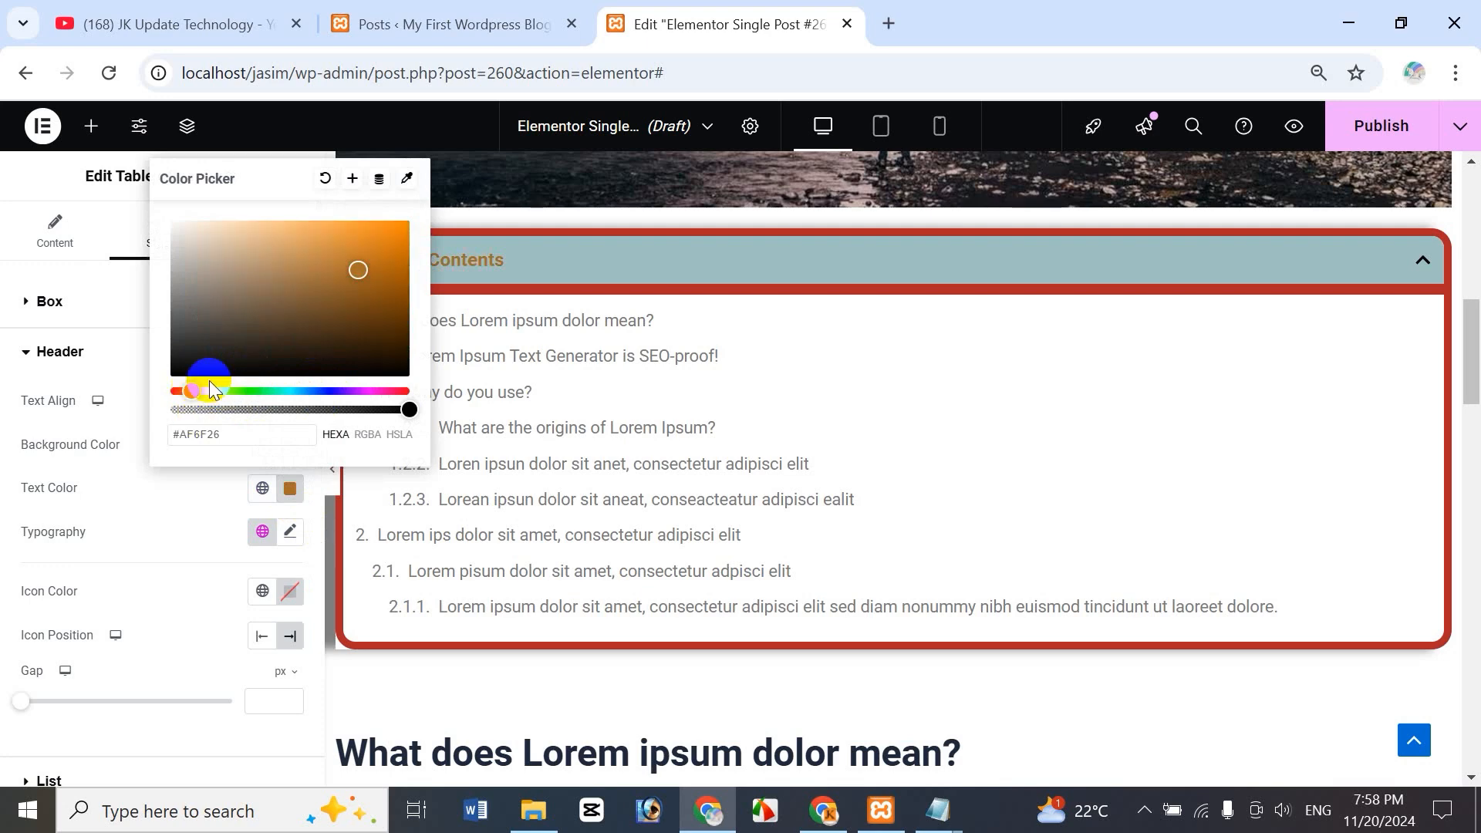
pyautogui.click(198, 523)
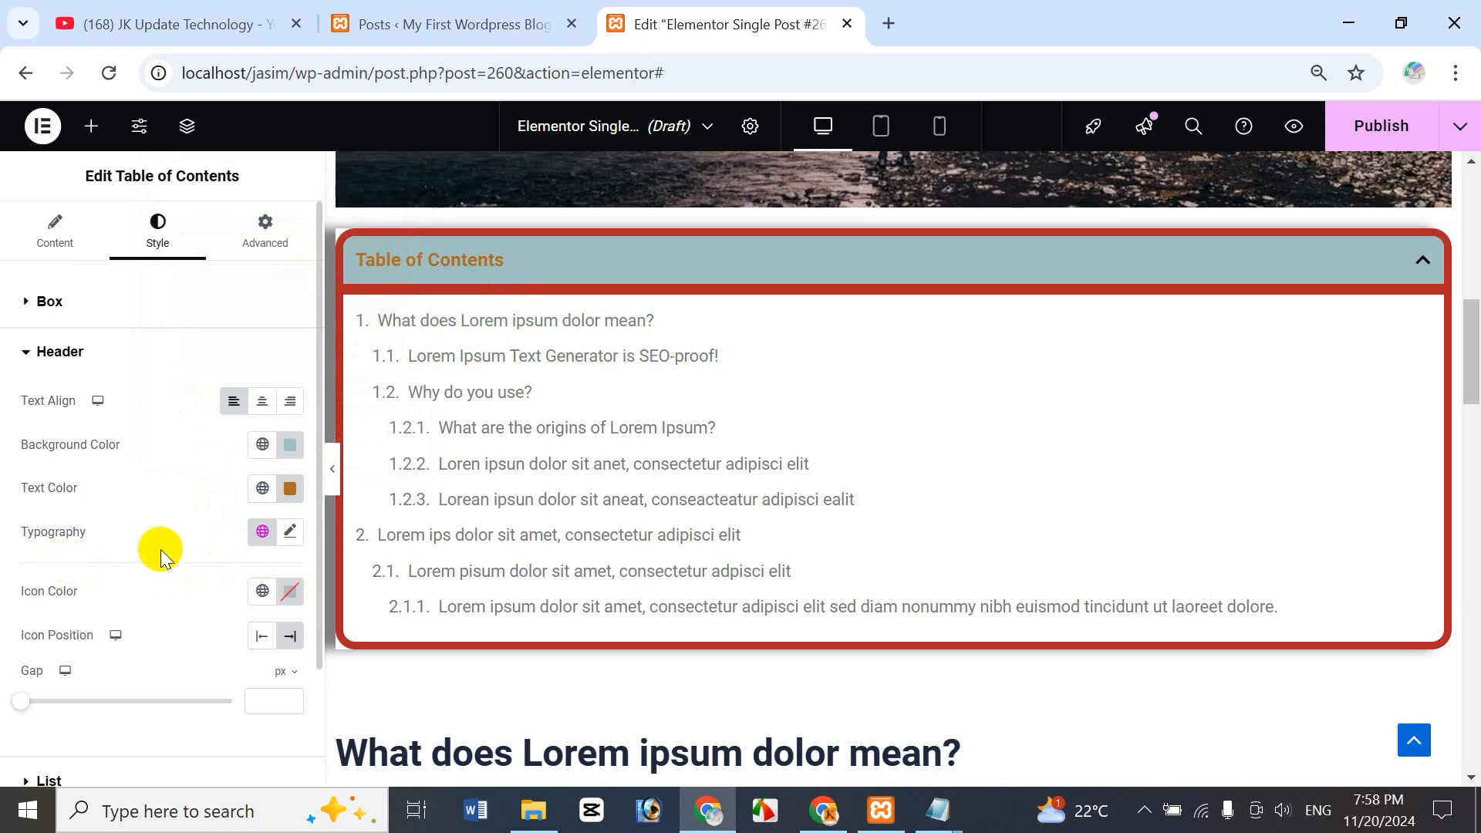
# - Set the table of contents header's typography to a size of 33 px and a line height of 26 px
pyautogui.click(290, 532)
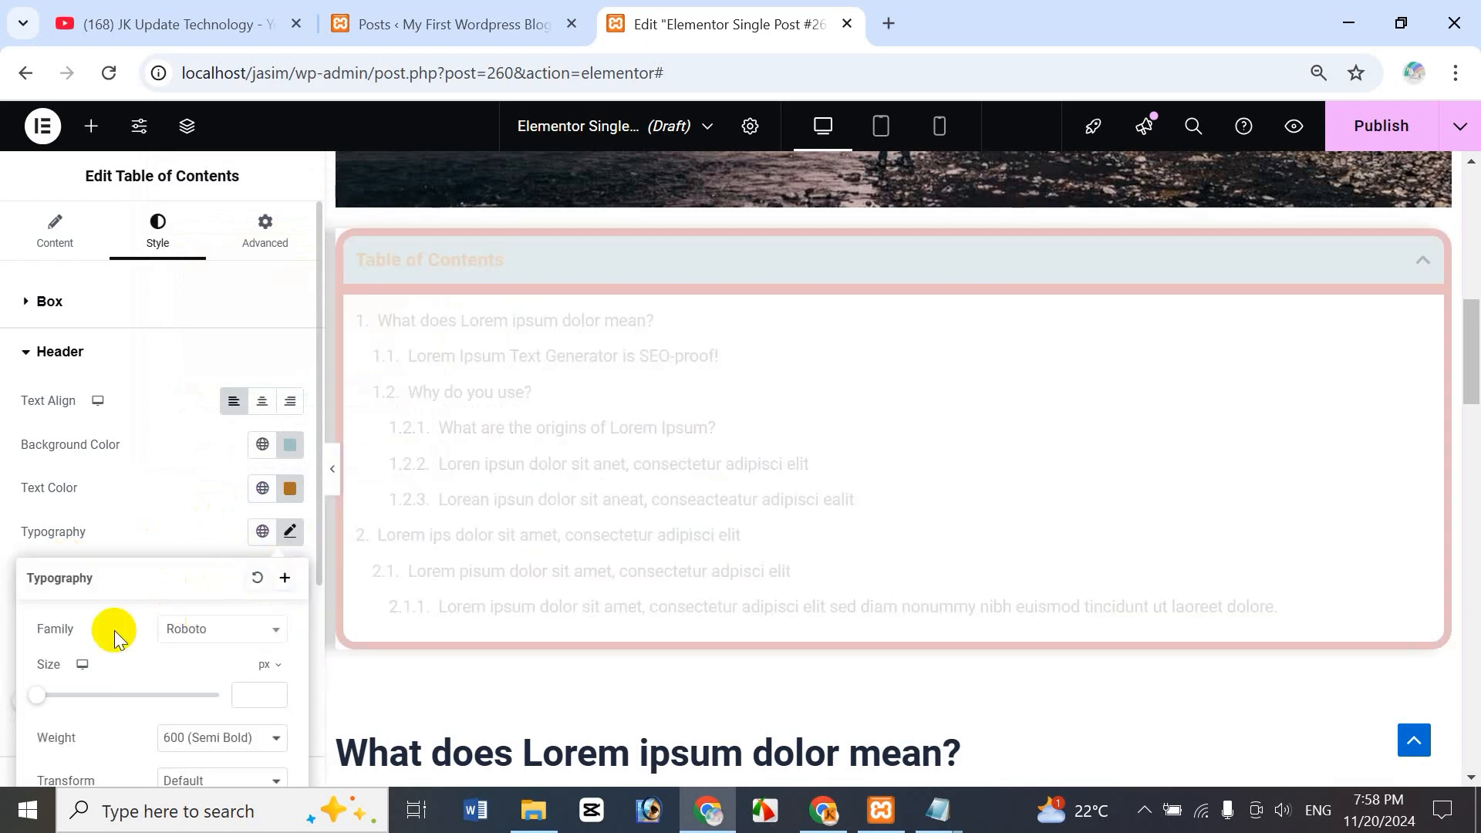
pyautogui.moveTo(56, 694)
pyautogui.mouseDown()
pyautogui.moveTo(139, 684)
pyautogui.moveTo(66, 680)
pyautogui.mouseUp()
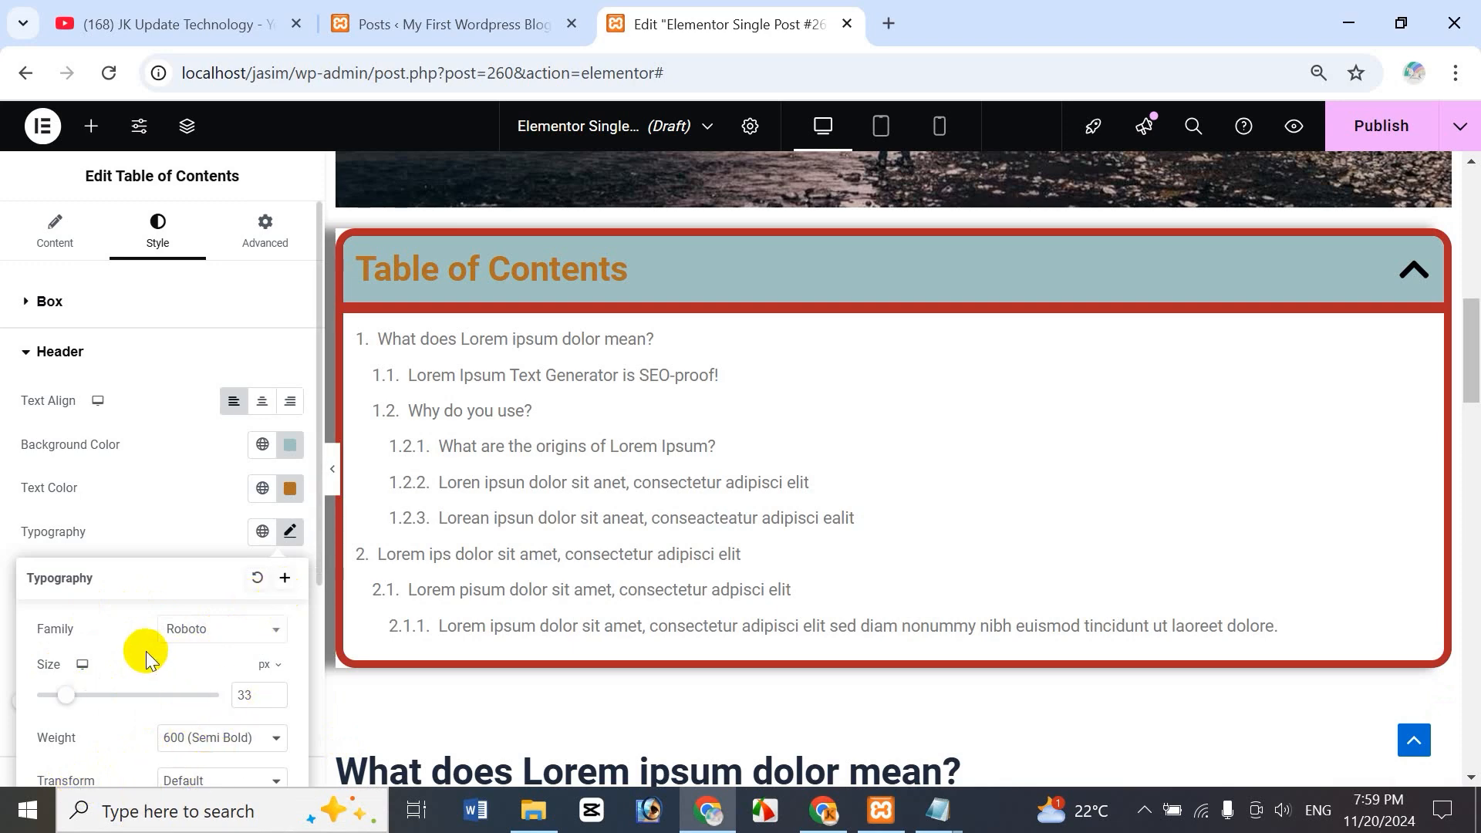
pyautogui.scroll(-3, 125, 670)
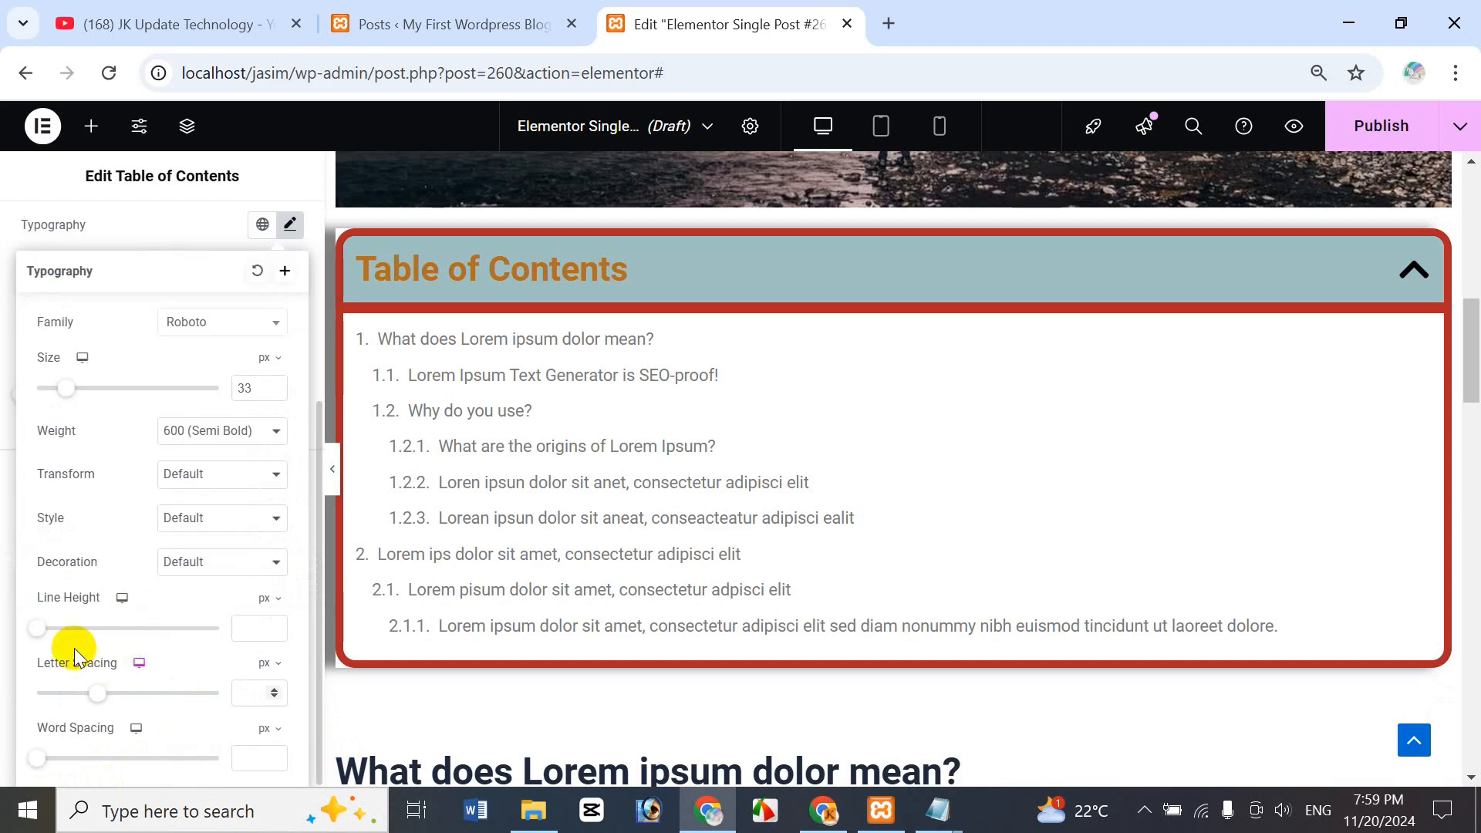
pyautogui.moveTo(41, 631); pyautogui.dragTo(85, 746)
pyautogui.scroll(1, 84, 635)
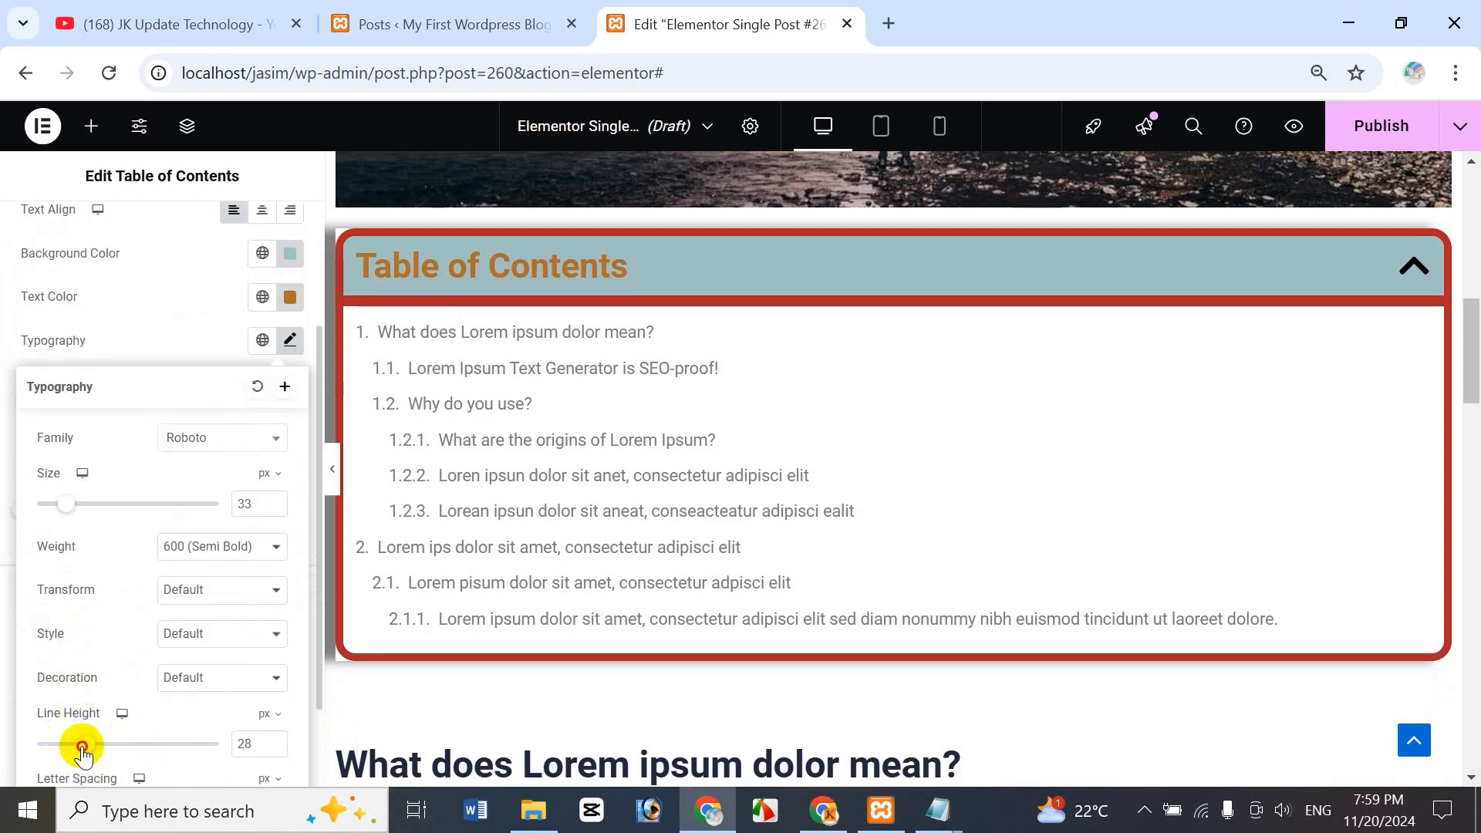
pyautogui.scroll(3, 146, 772)
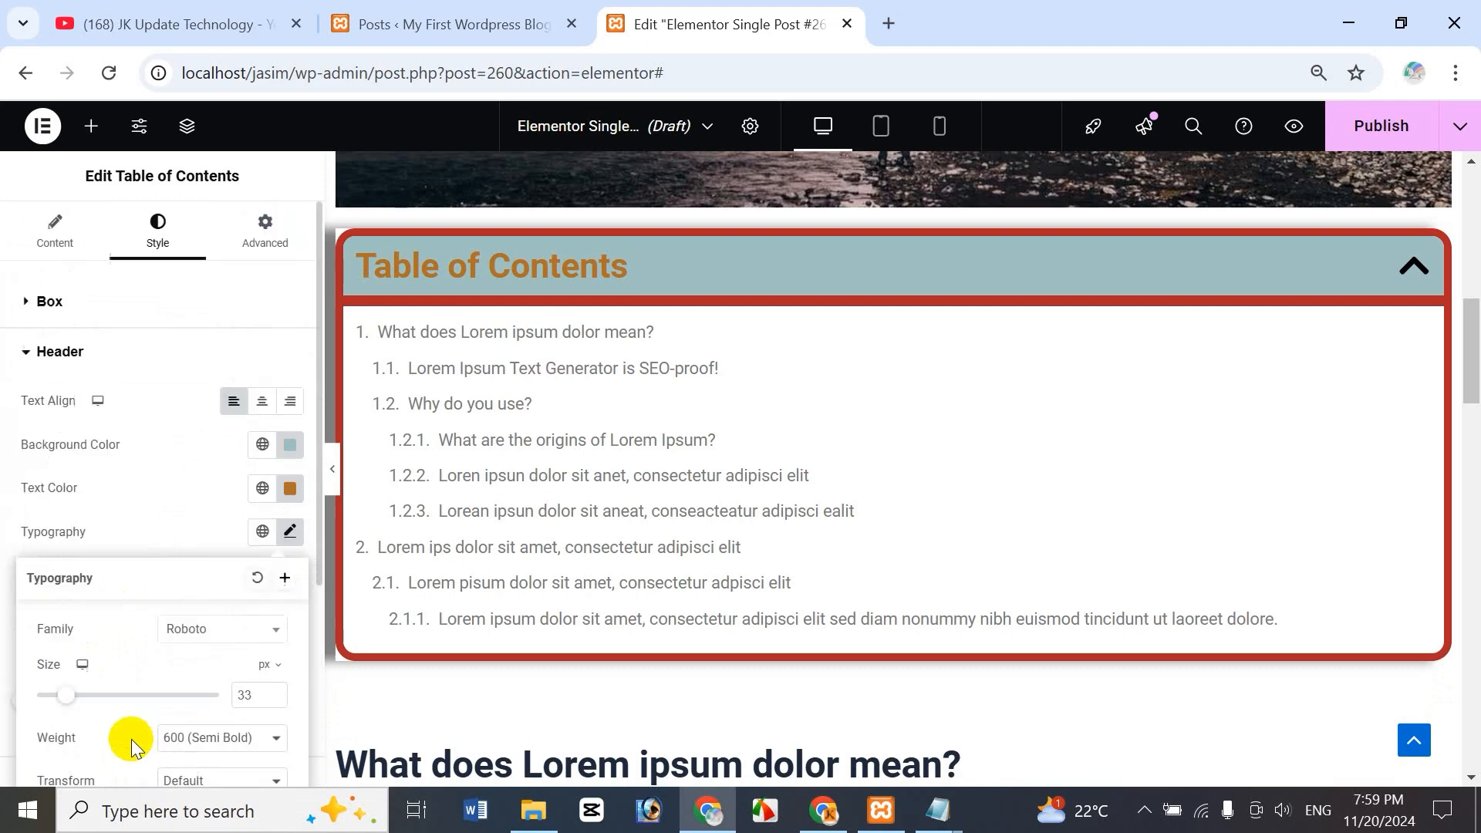
# - Set the header text's letter spacing to -0.9 px and its word spacing to 7 px
pyautogui.scroll(-4, 109, 747)
pyautogui.moveTo(98, 691)
pyautogui.mouseDown()
pyautogui.moveTo(188, 693)
pyautogui.moveTo(86, 696)
pyautogui.mouseUp()
pyautogui.moveTo(42, 764)
pyautogui.mouseDown()
pyautogui.moveTo(122, 761)
pyautogui.moveTo(46, 761)
pyautogui.moveTo(66, 764)
pyautogui.mouseUp()
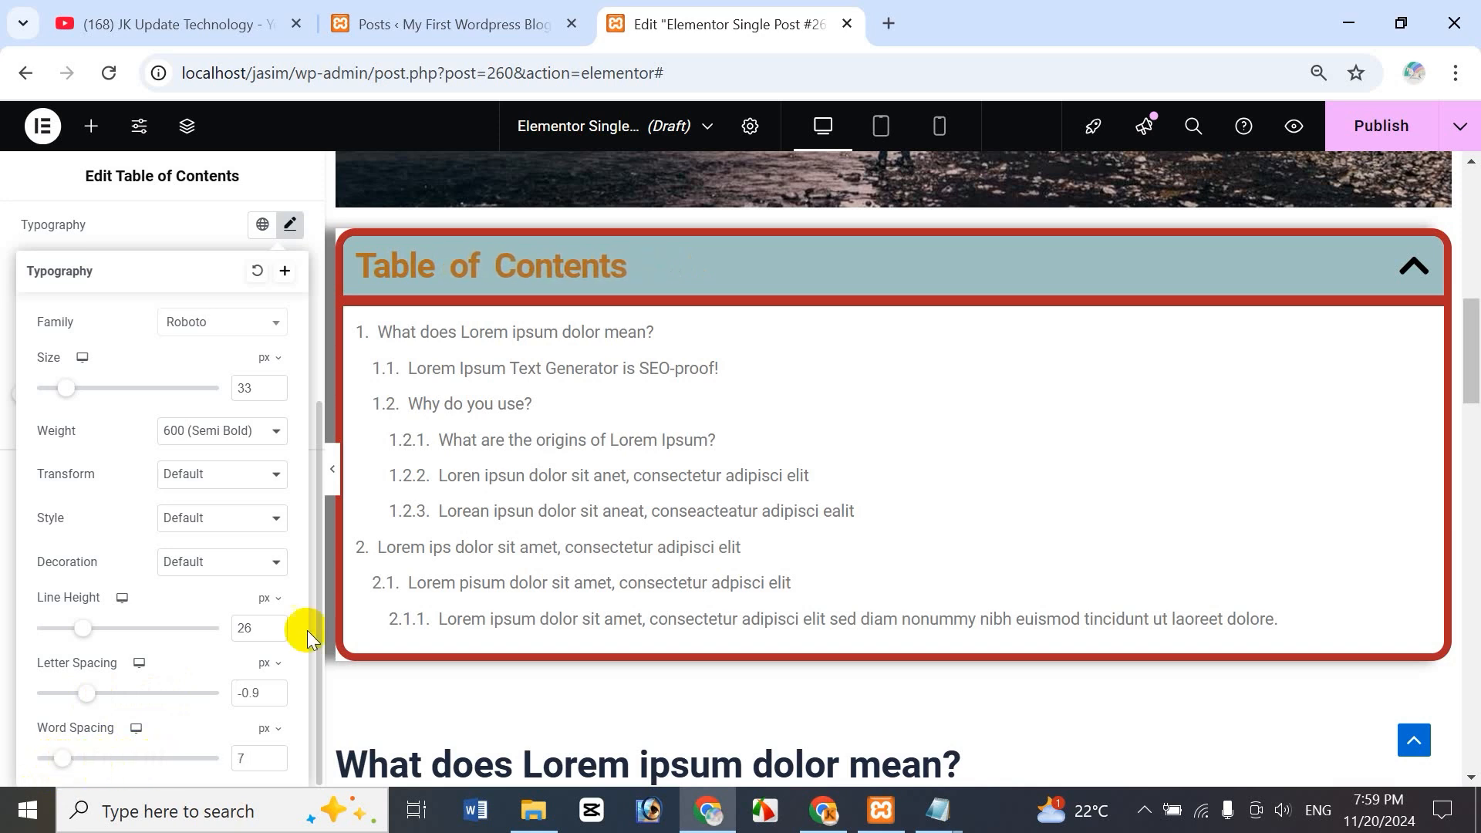
pyautogui.click(185, 223)
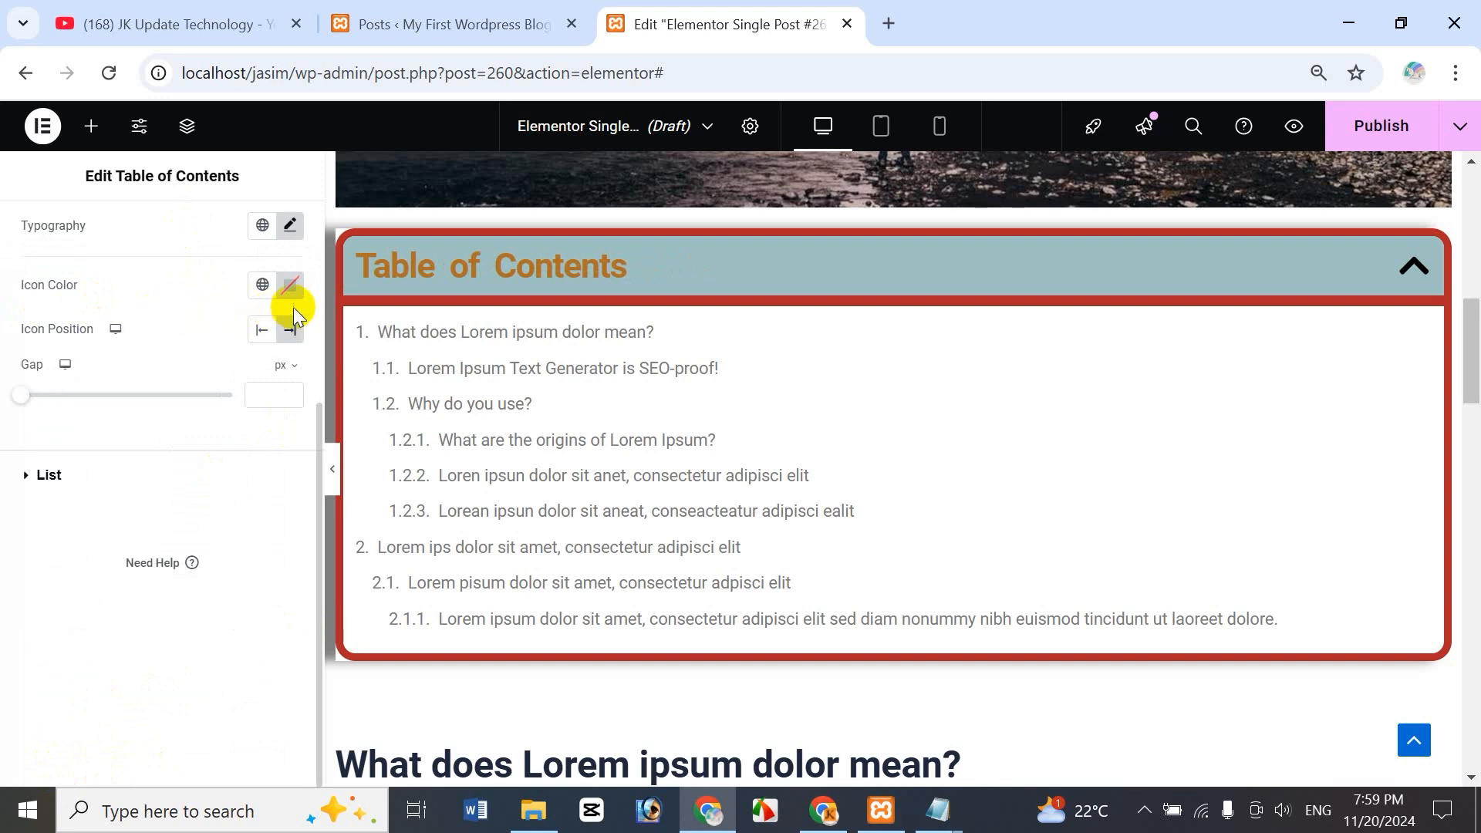
# - Try the pale pink #FFEEEE for the header's icon color and the start icon position, returning the icon to the end
pyautogui.click(289, 286)
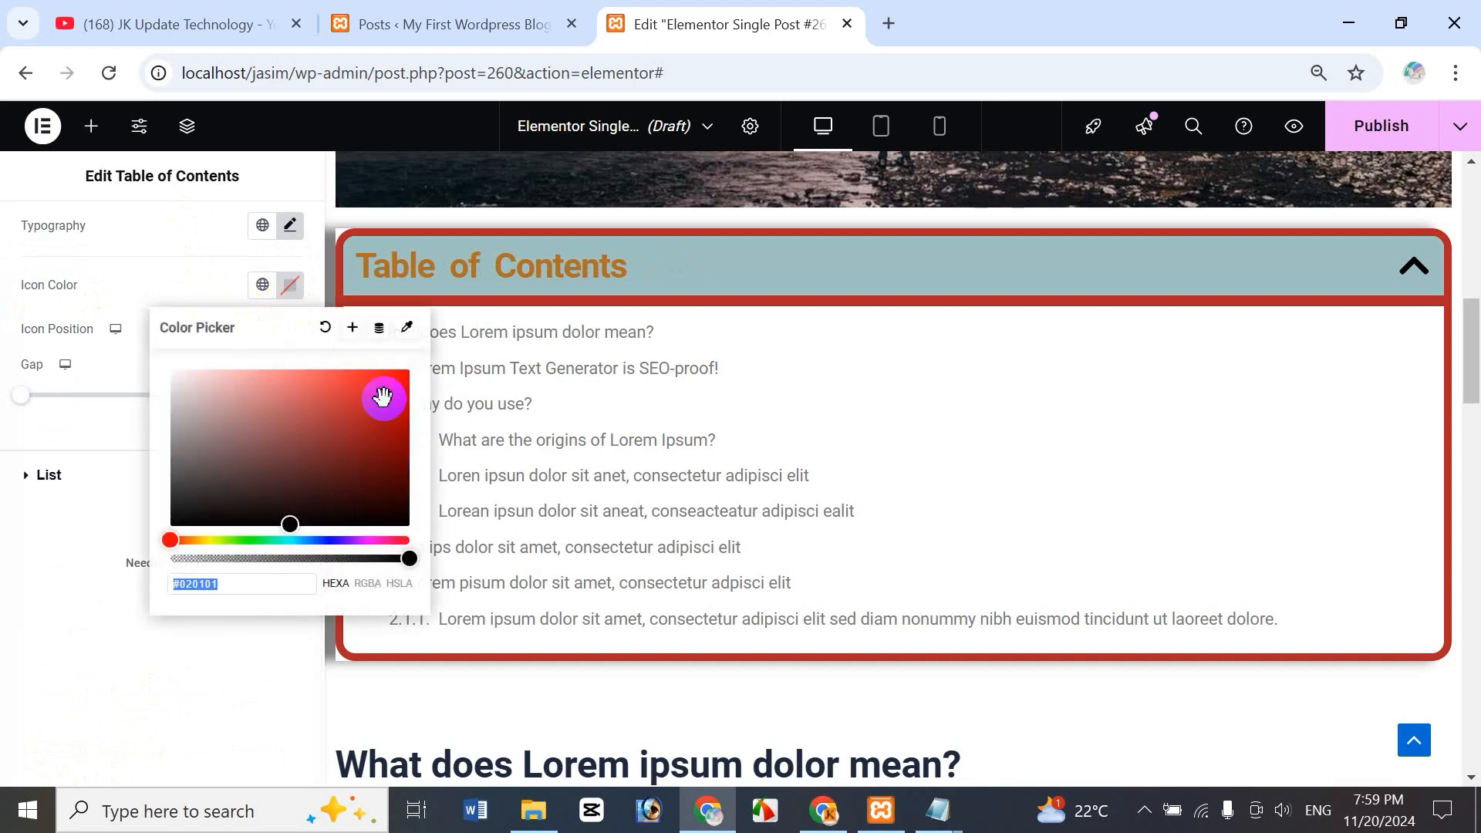
pyautogui.moveTo(386, 400)
pyautogui.mouseDown()
pyautogui.moveTo(341, 483)
pyautogui.moveTo(265, 503)
pyautogui.moveTo(133, 424)
pyautogui.moveTo(122, 432)
pyautogui.moveTo(121, 397)
pyautogui.moveTo(269, 397)
pyautogui.mouseUp()
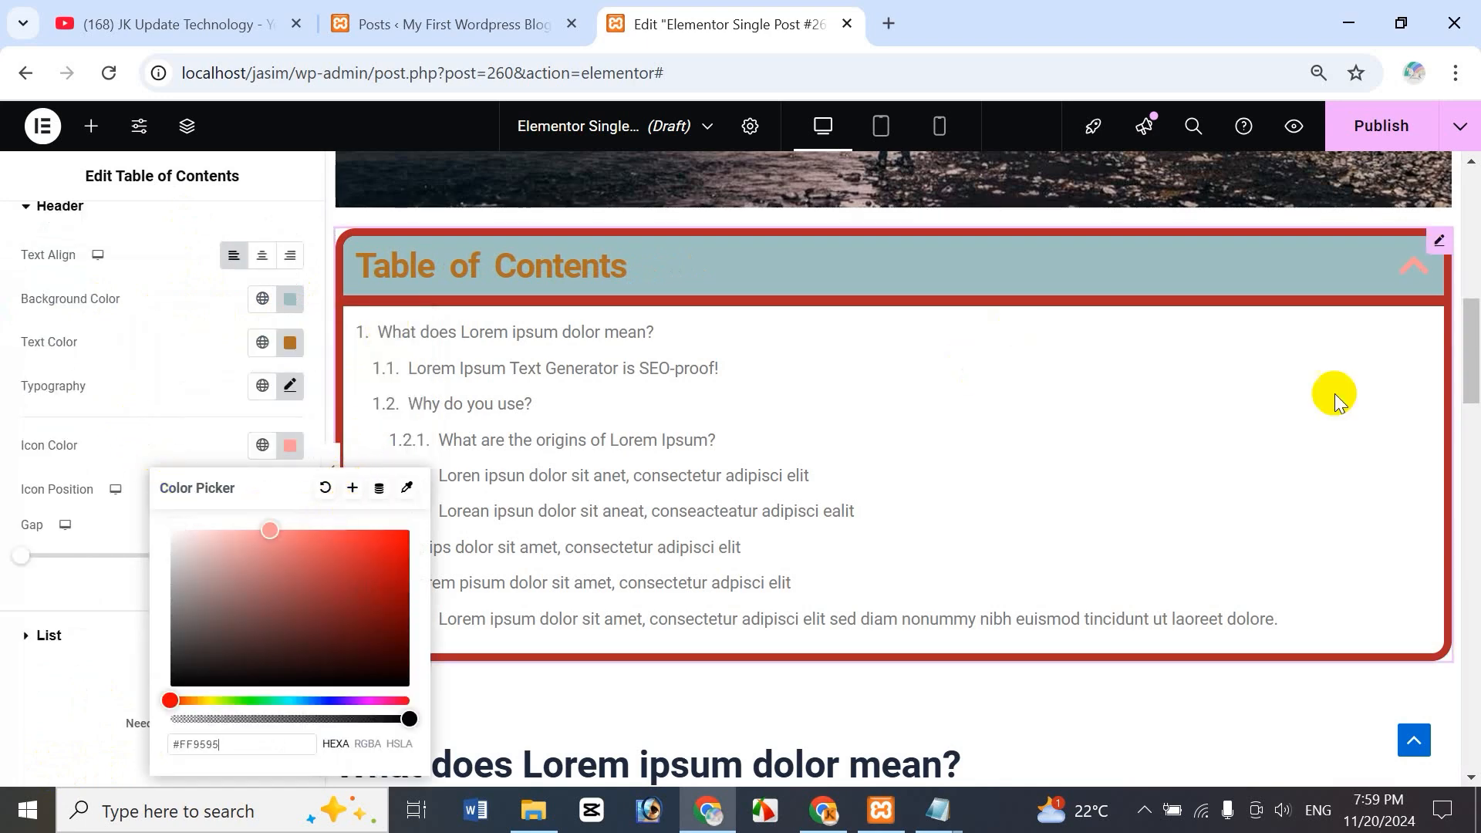
pyautogui.moveTo(269, 530)
pyautogui.mouseDown()
pyautogui.moveTo(213, 473)
pyautogui.moveTo(91, 443)
pyautogui.moveTo(281, 530)
pyautogui.moveTo(187, 443)
pyautogui.mouseUp()
pyautogui.click(187, 443)
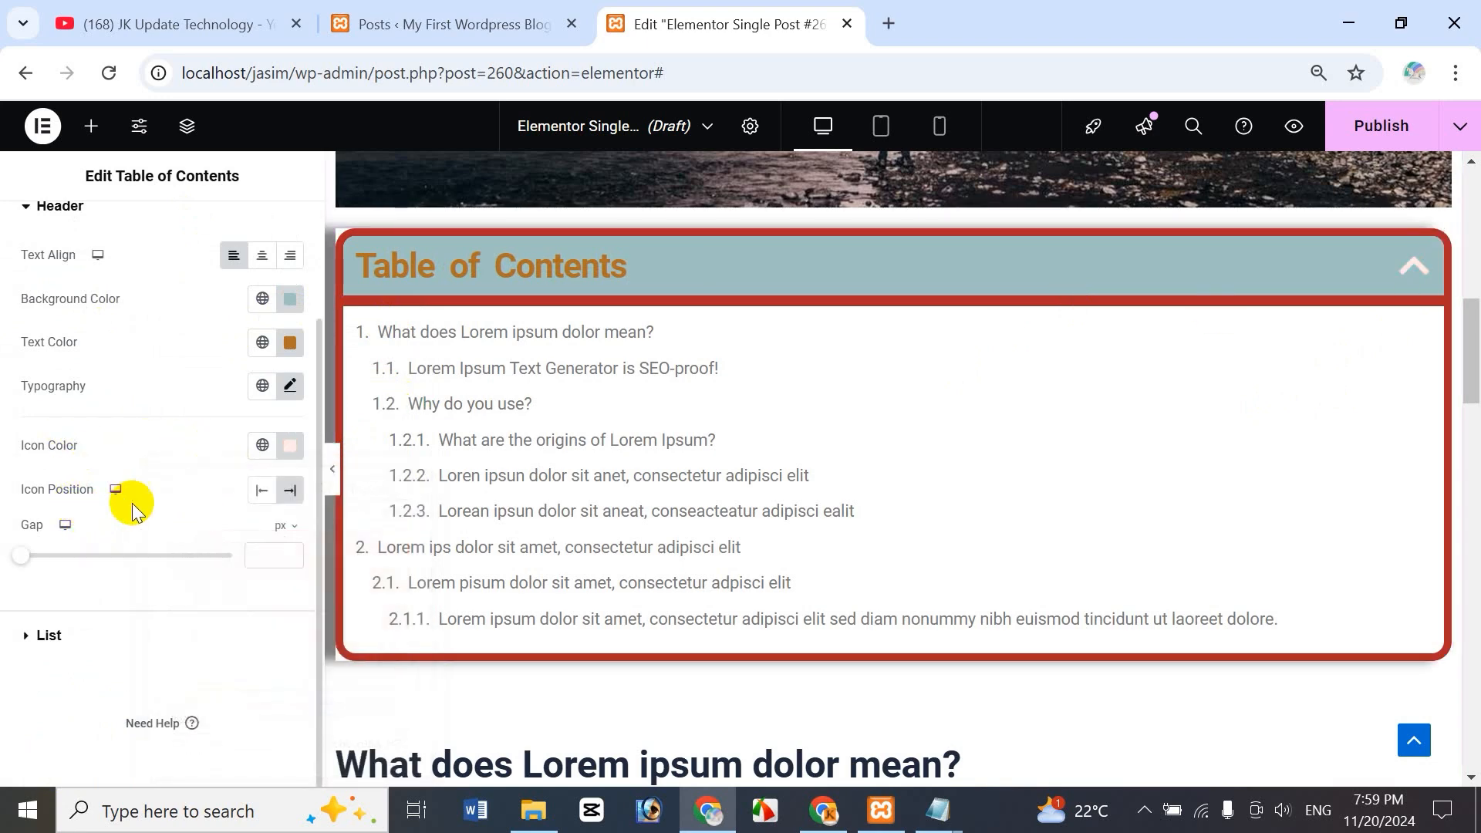
pyautogui.click(262, 491)
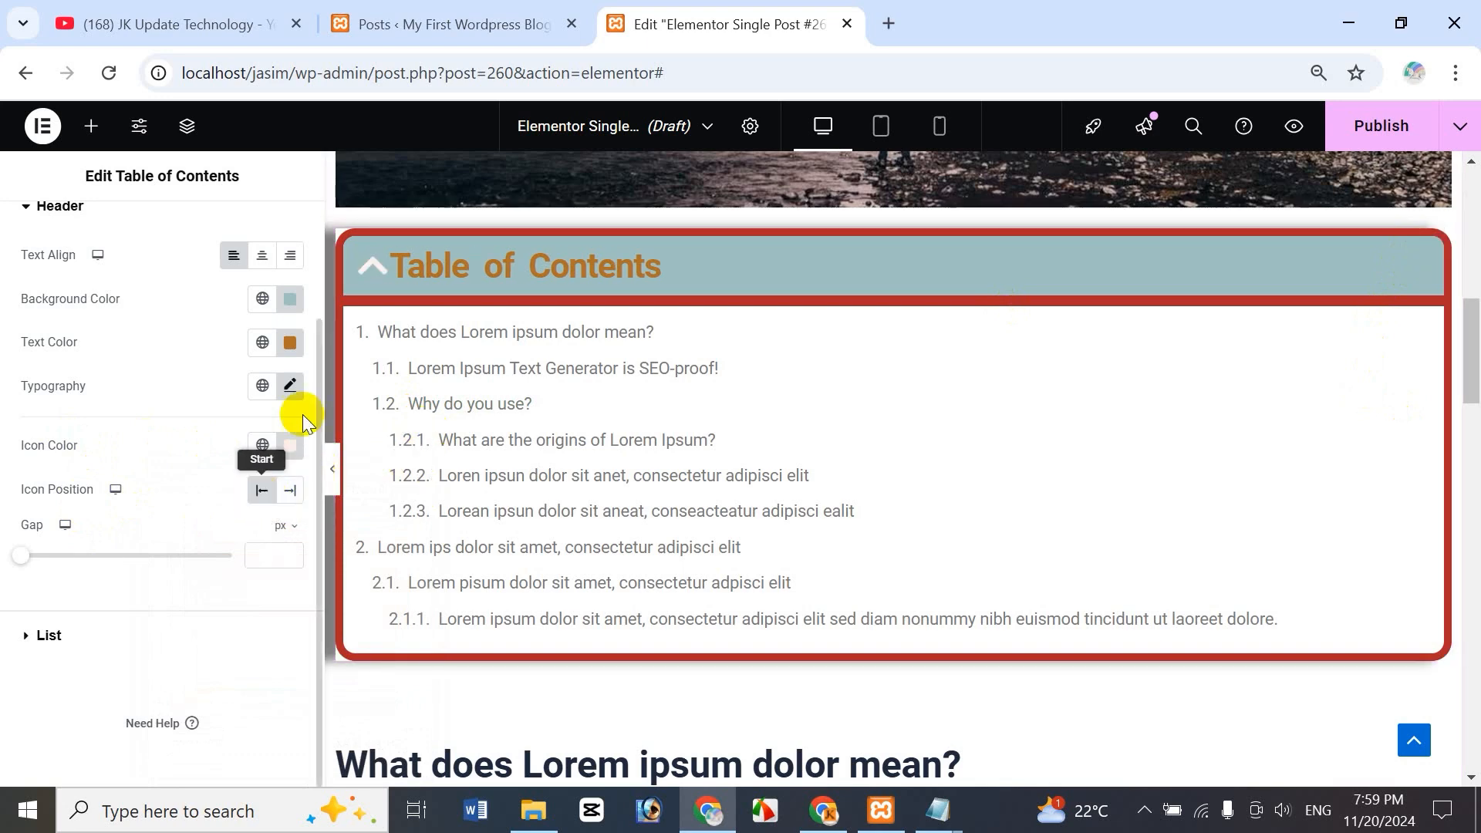
pyautogui.click(289, 491)
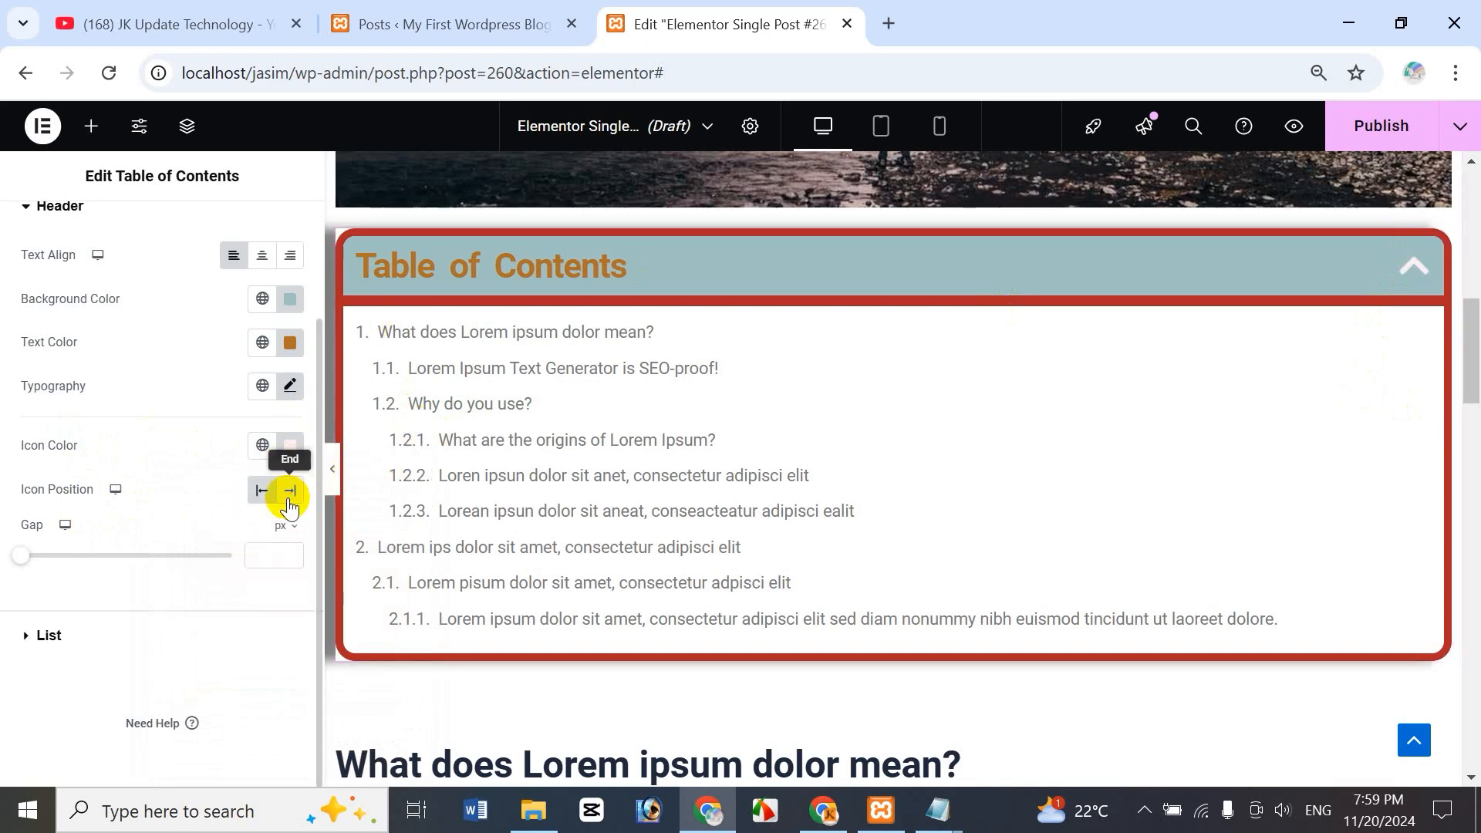
# - Set the header's icon color to the blue #4358CF and the icon gap to 15 px
pyautogui.click(288, 449)
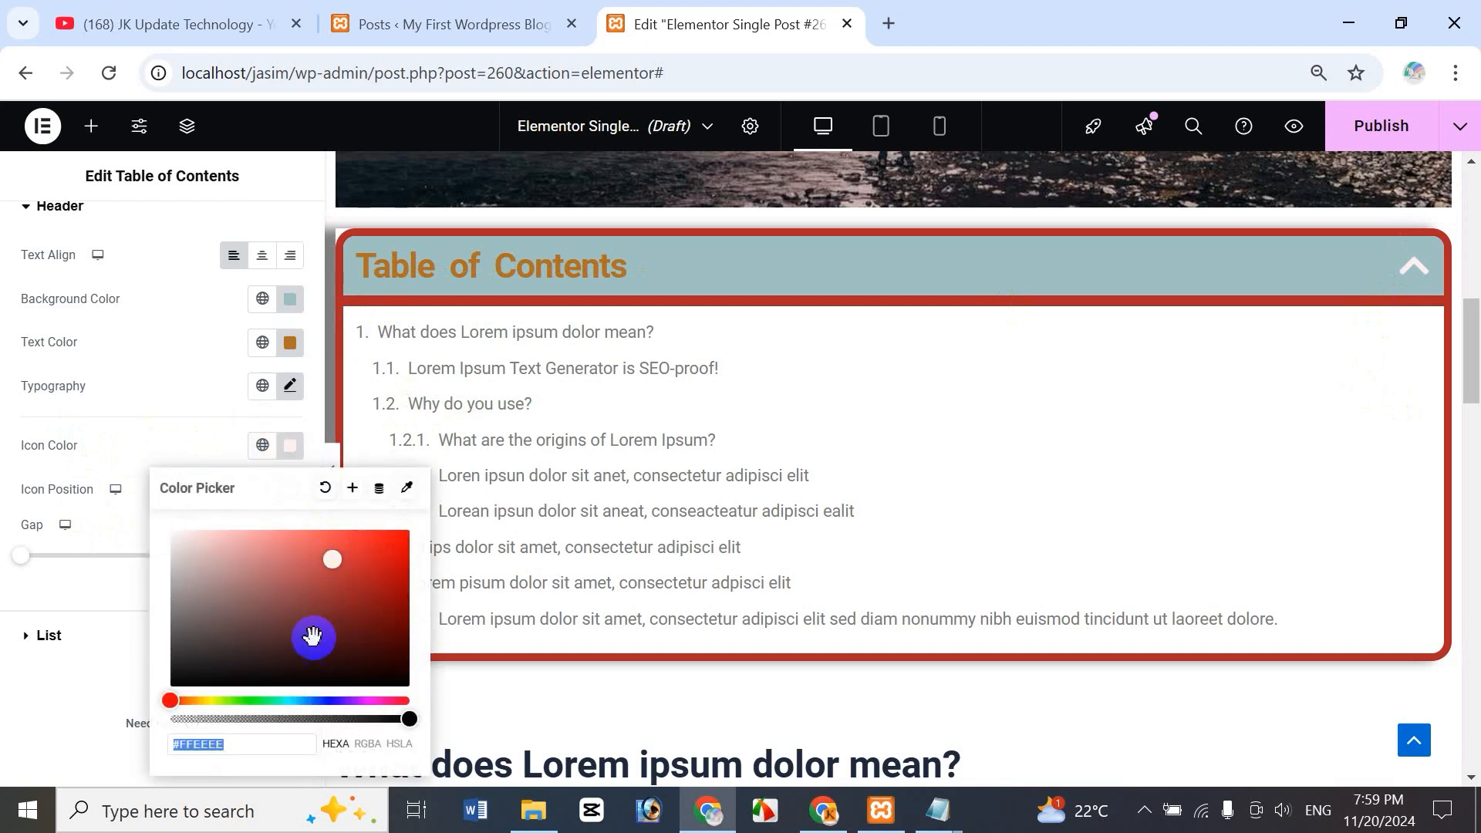
pyautogui.click(324, 701)
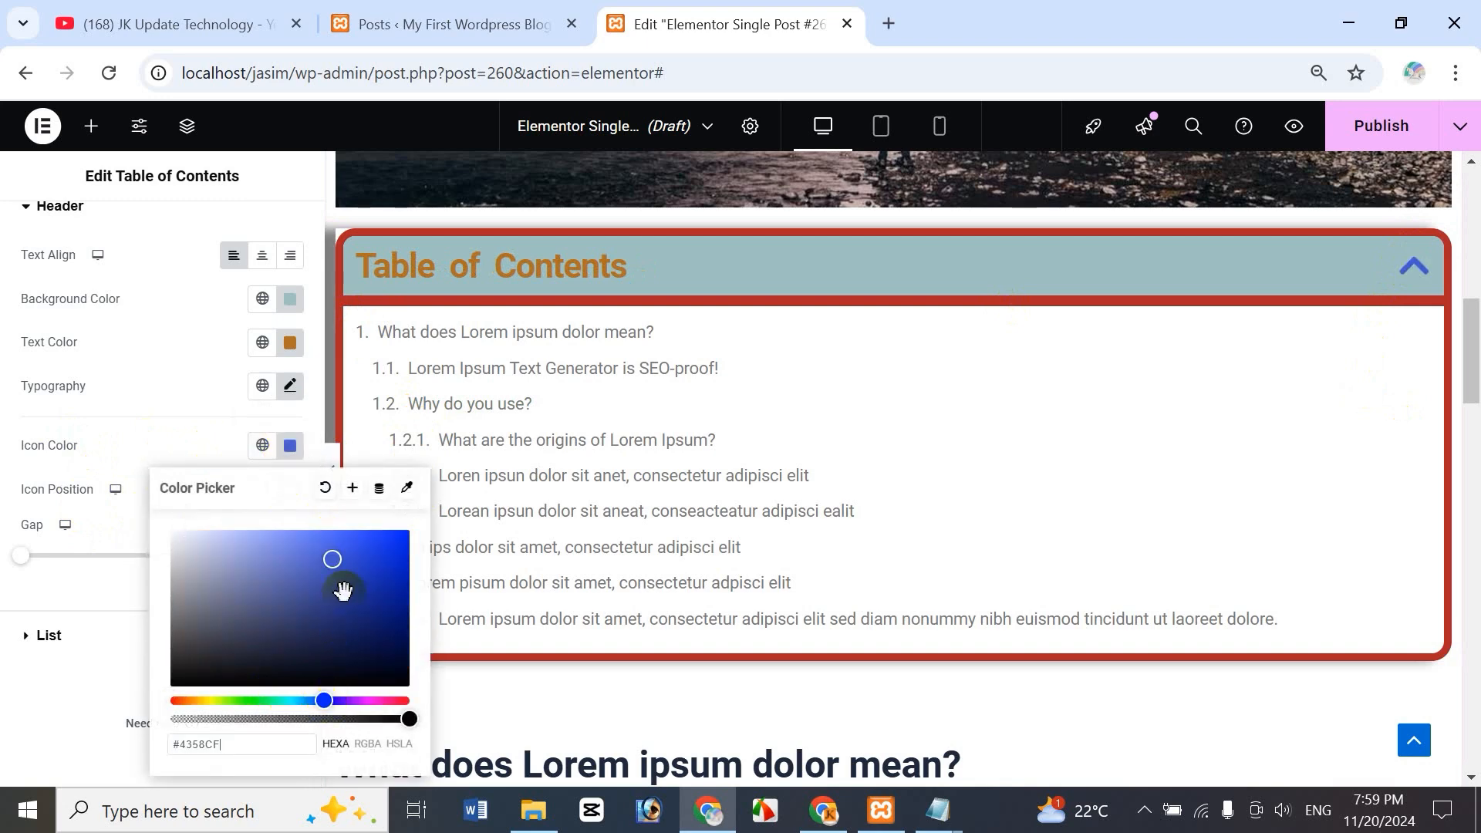
pyautogui.click(176, 436)
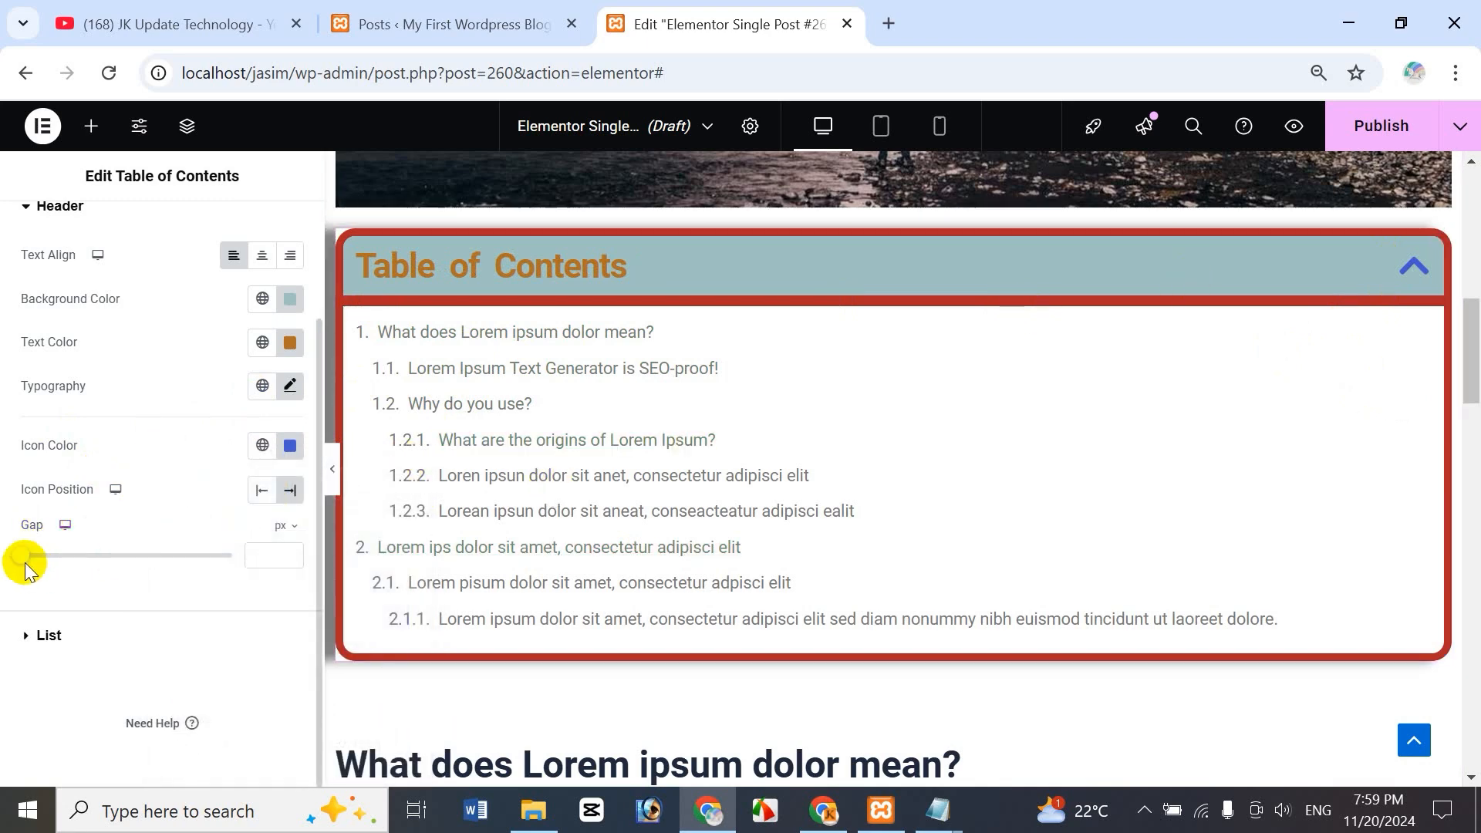
pyautogui.moveTo(21, 556); pyautogui.dragTo(51, 577)
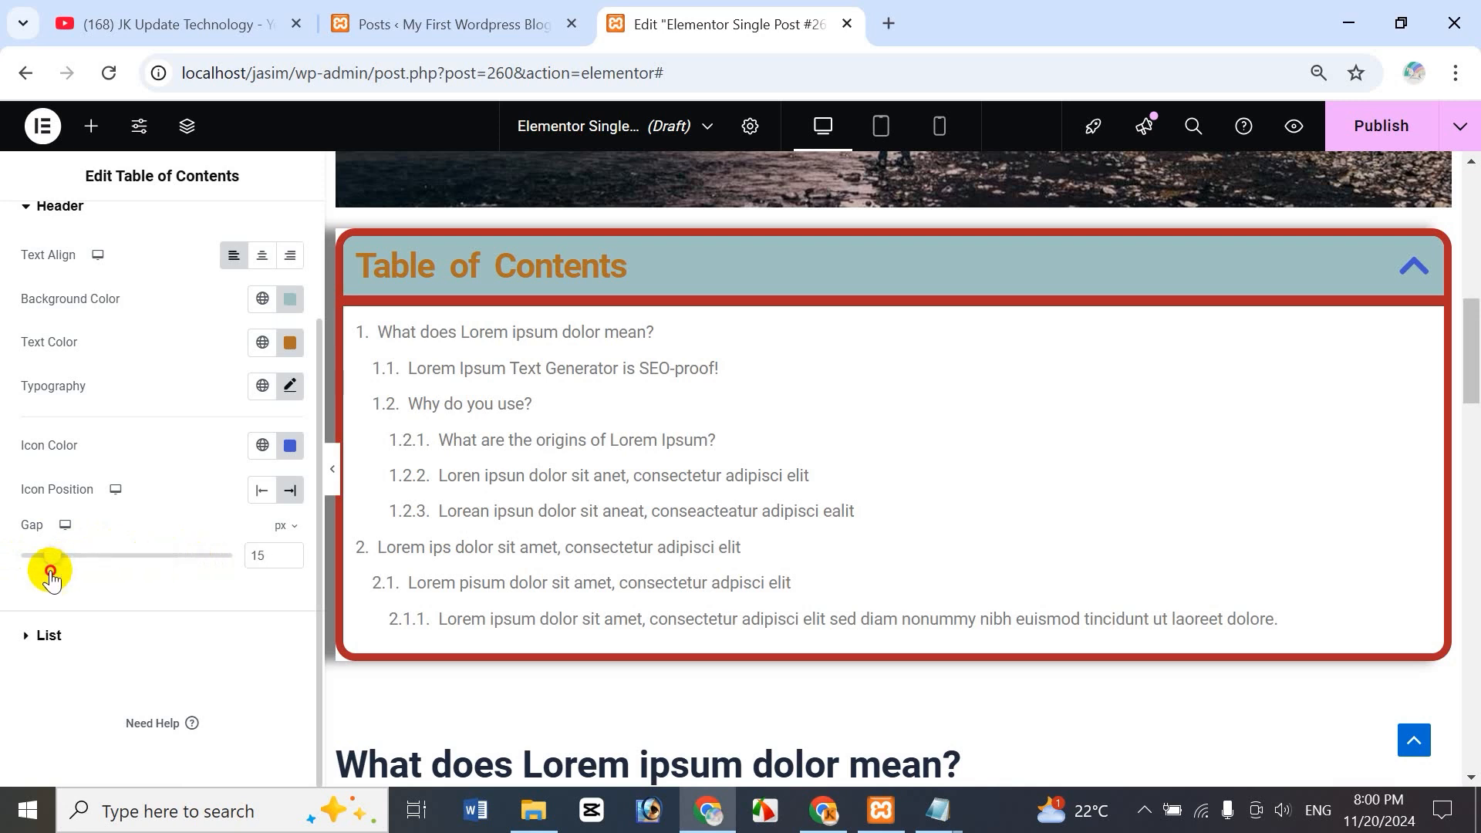
# - Open the table of contents' List style settings and set the maximum height to 488 px
pyautogui.click(31, 638)
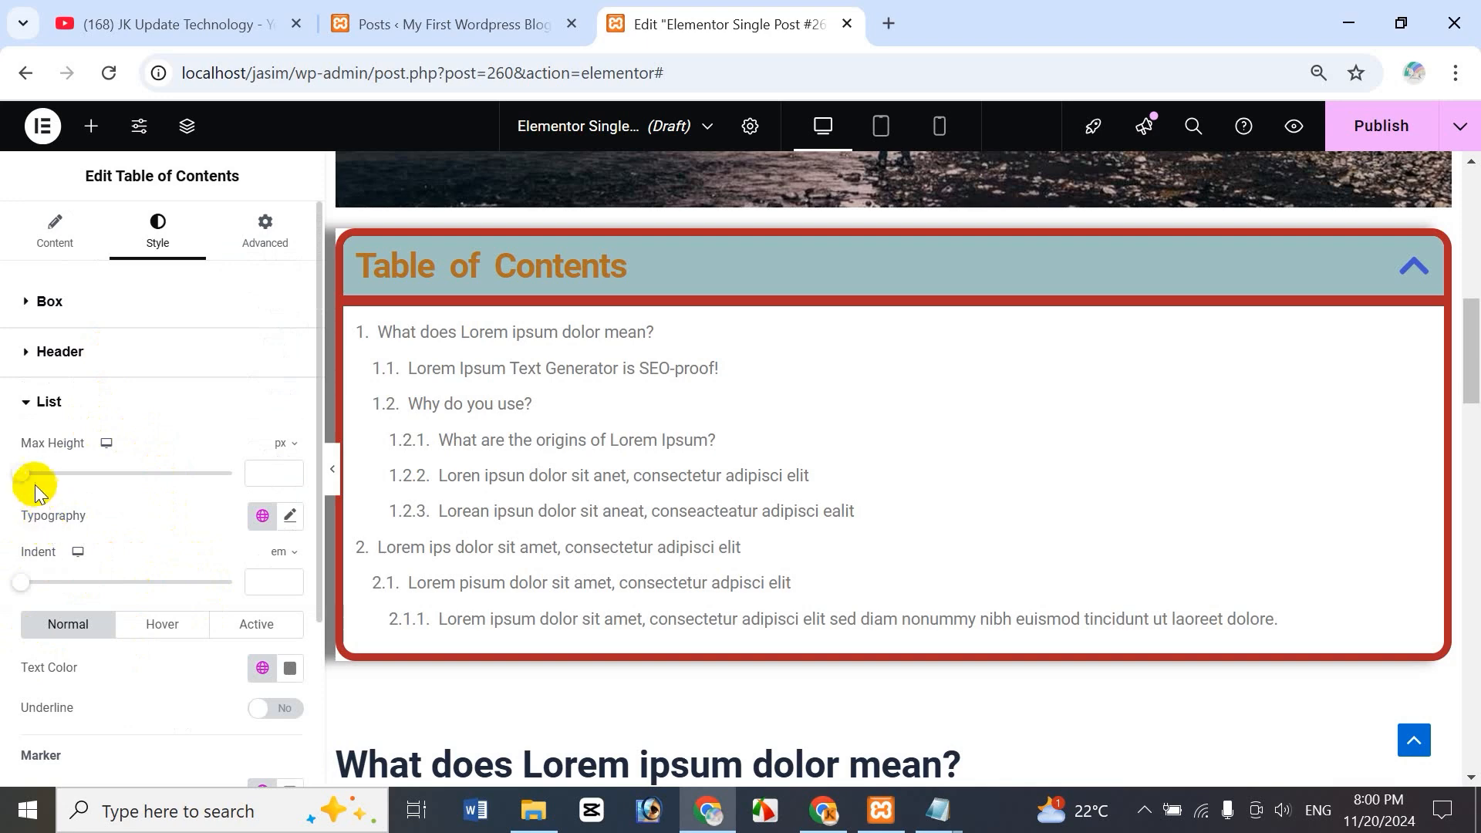
pyautogui.moveTo(25, 478); pyautogui.dragTo(124, 473)
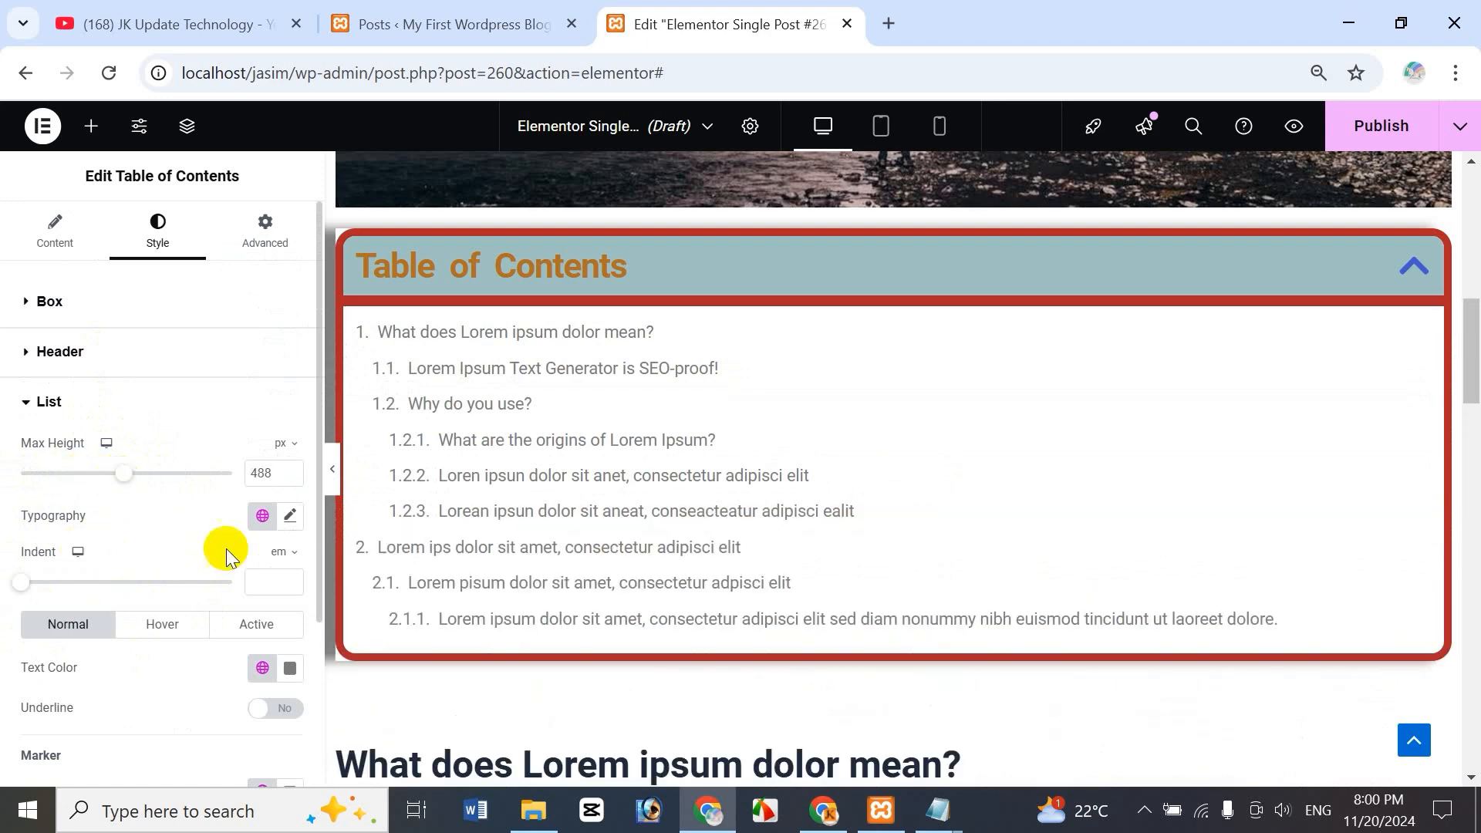
# - Try a 15 px font size for the list's typography, and clear the size value again
pyautogui.click(289, 516)
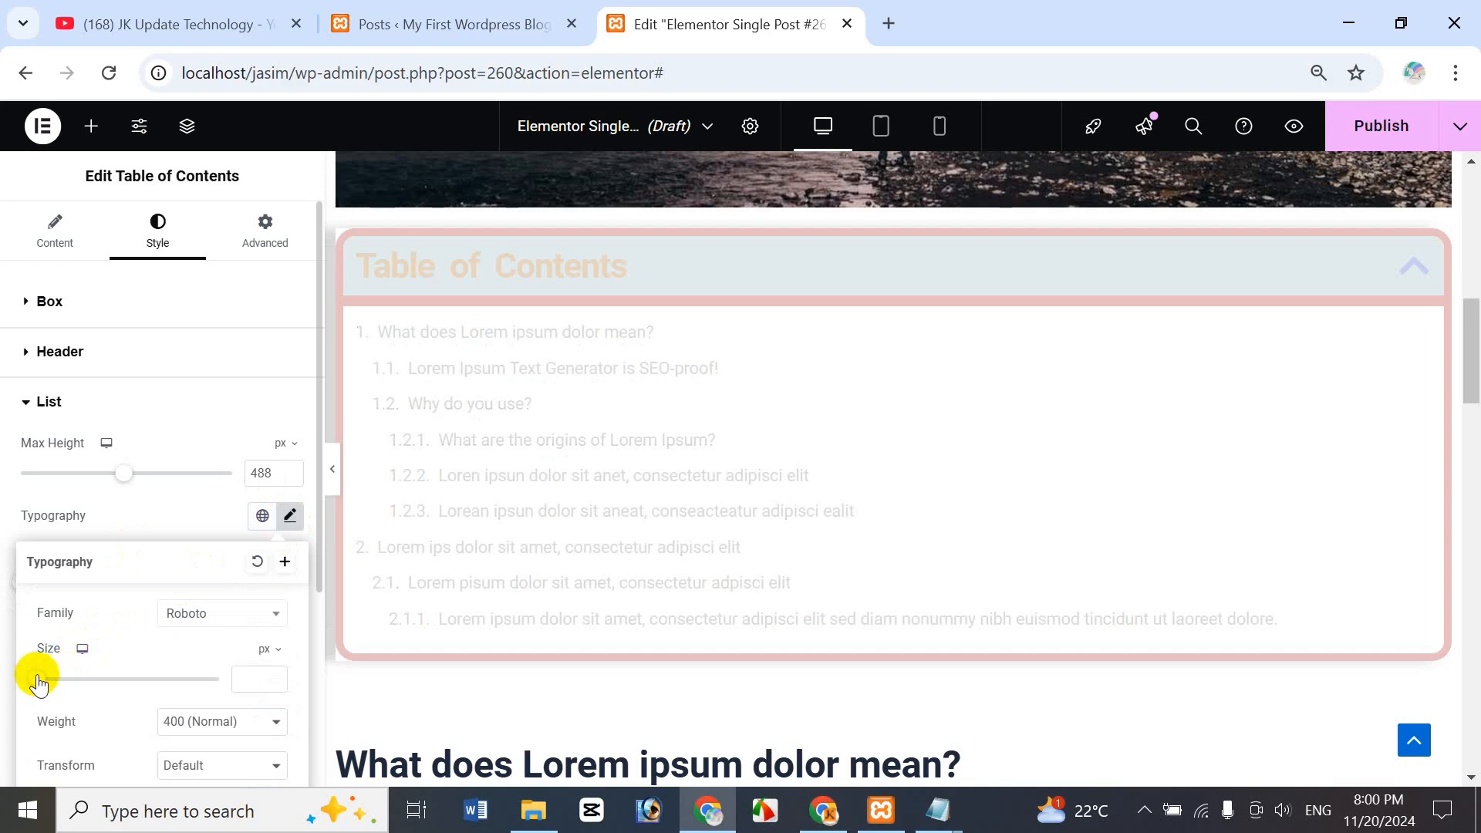
pyautogui.moveTo(39, 682)
pyautogui.mouseDown()
pyautogui.moveTo(102, 674)
pyautogui.moveTo(39, 664)
pyautogui.moveTo(54, 669)
pyautogui.mouseUp()
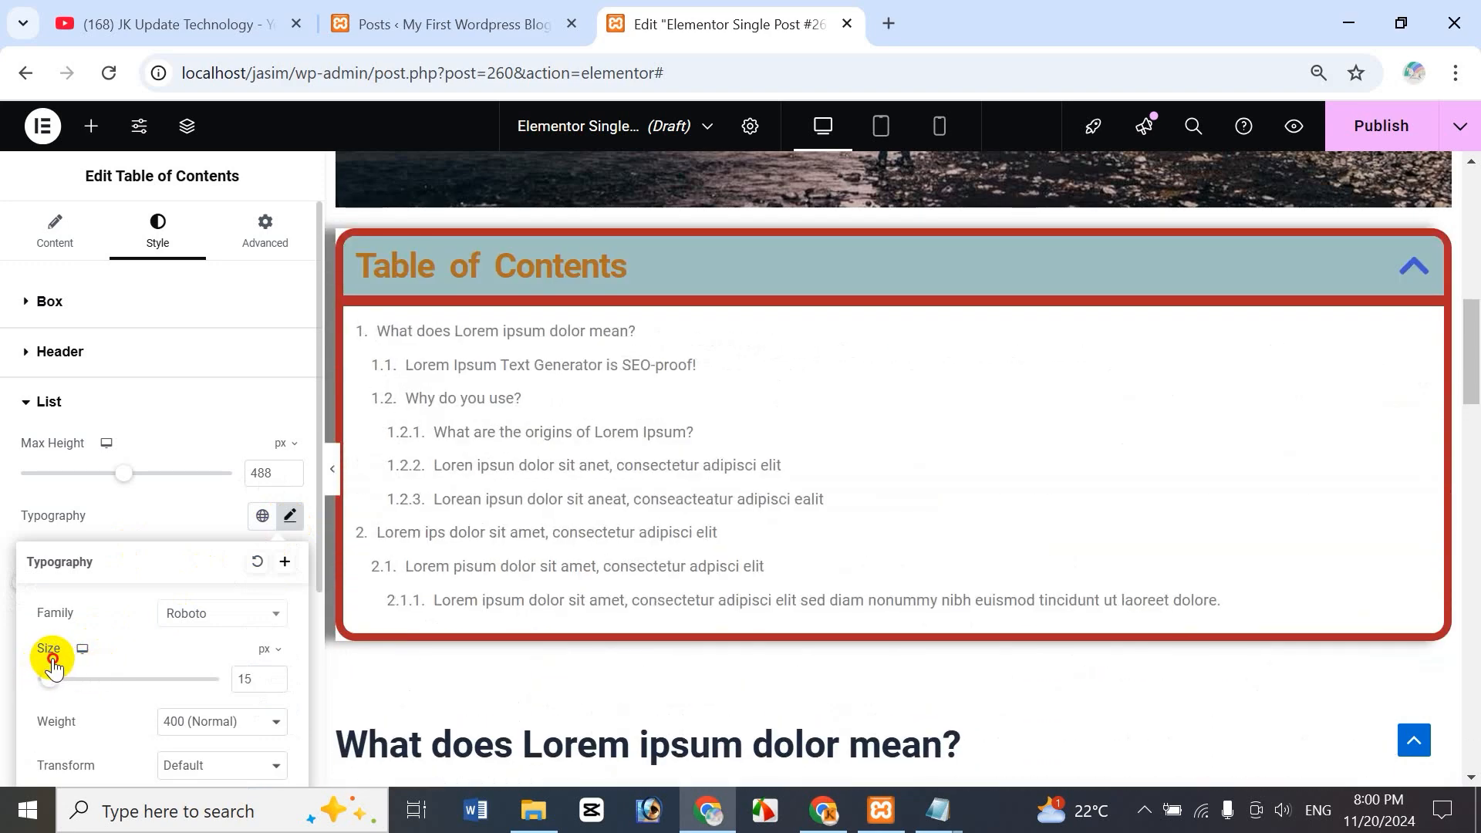
pyautogui.doubleClick(274, 687)
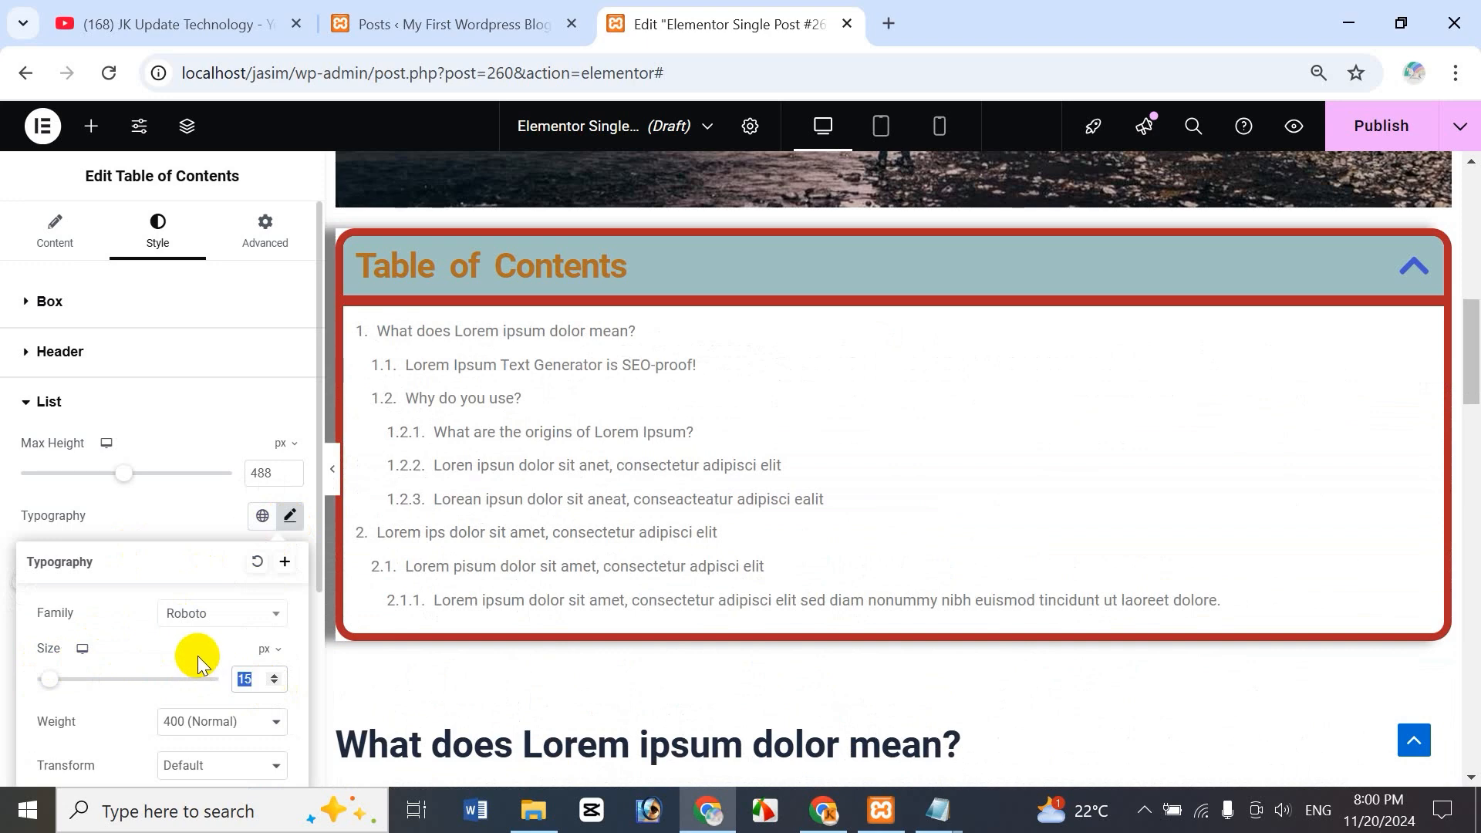
pyautogui.press('BackSpace')
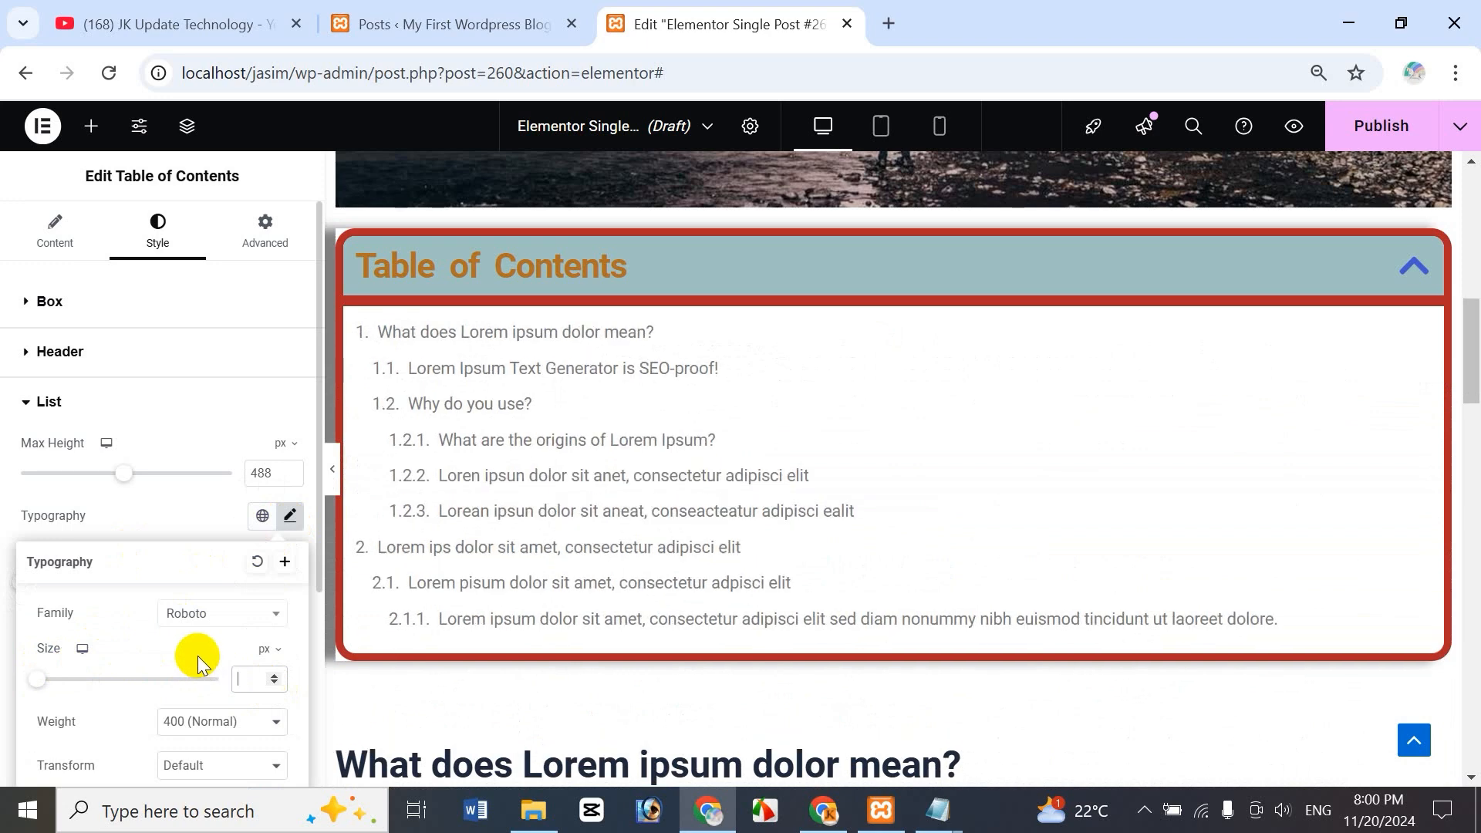
pyautogui.click(204, 423)
pyautogui.click(34, 419)
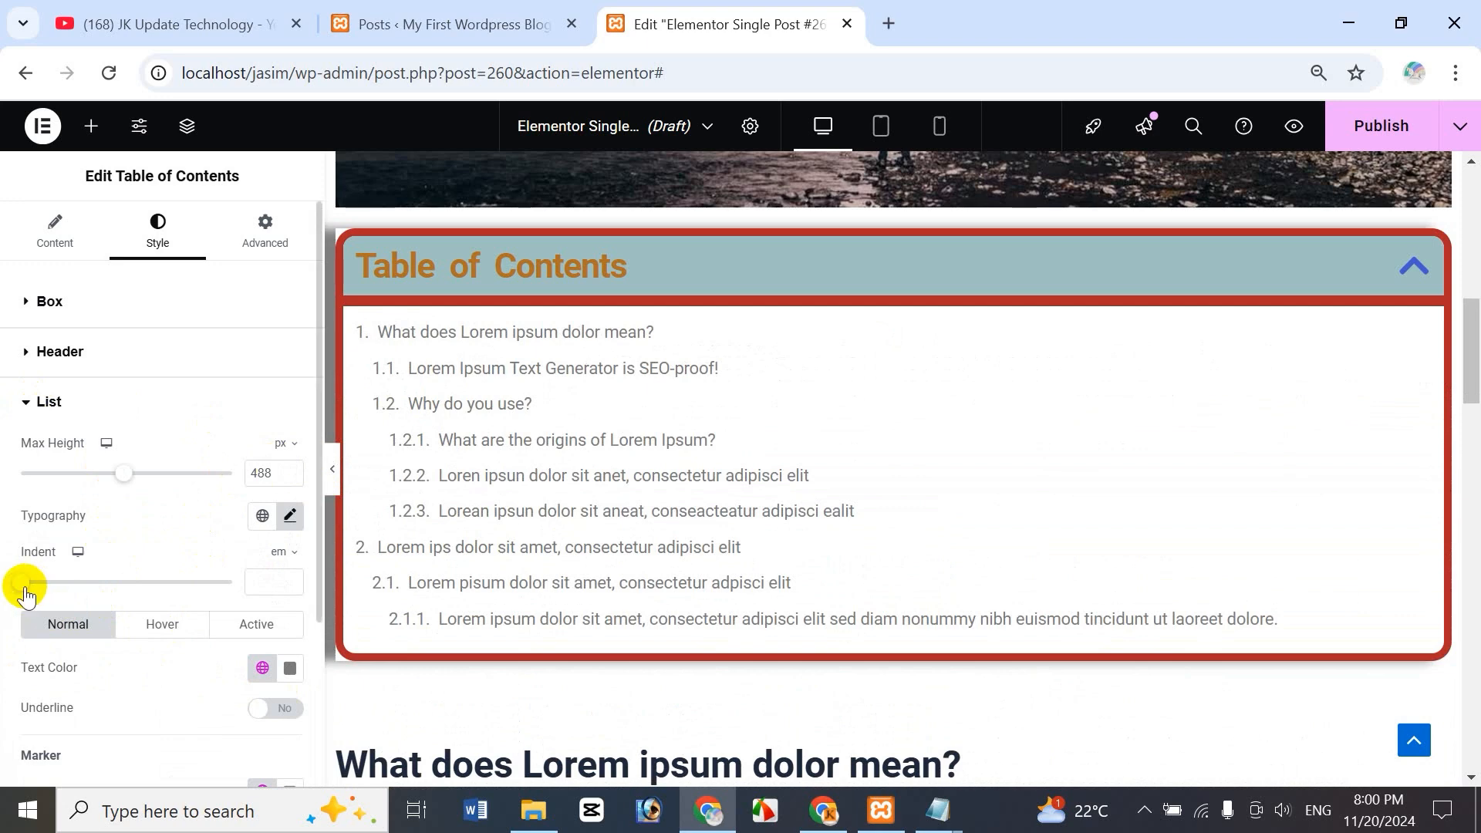
# - Set the list's indent to 1.3 em and its normal text color to the dark blue #14268E
pyautogui.moveTo(21, 594)
pyautogui.mouseDown()
pyautogui.moveTo(108, 588)
pyautogui.moveTo(66, 589)
pyautogui.moveTo(90, 607)
pyautogui.moveTo(47, 607)
pyautogui.mouseUp()
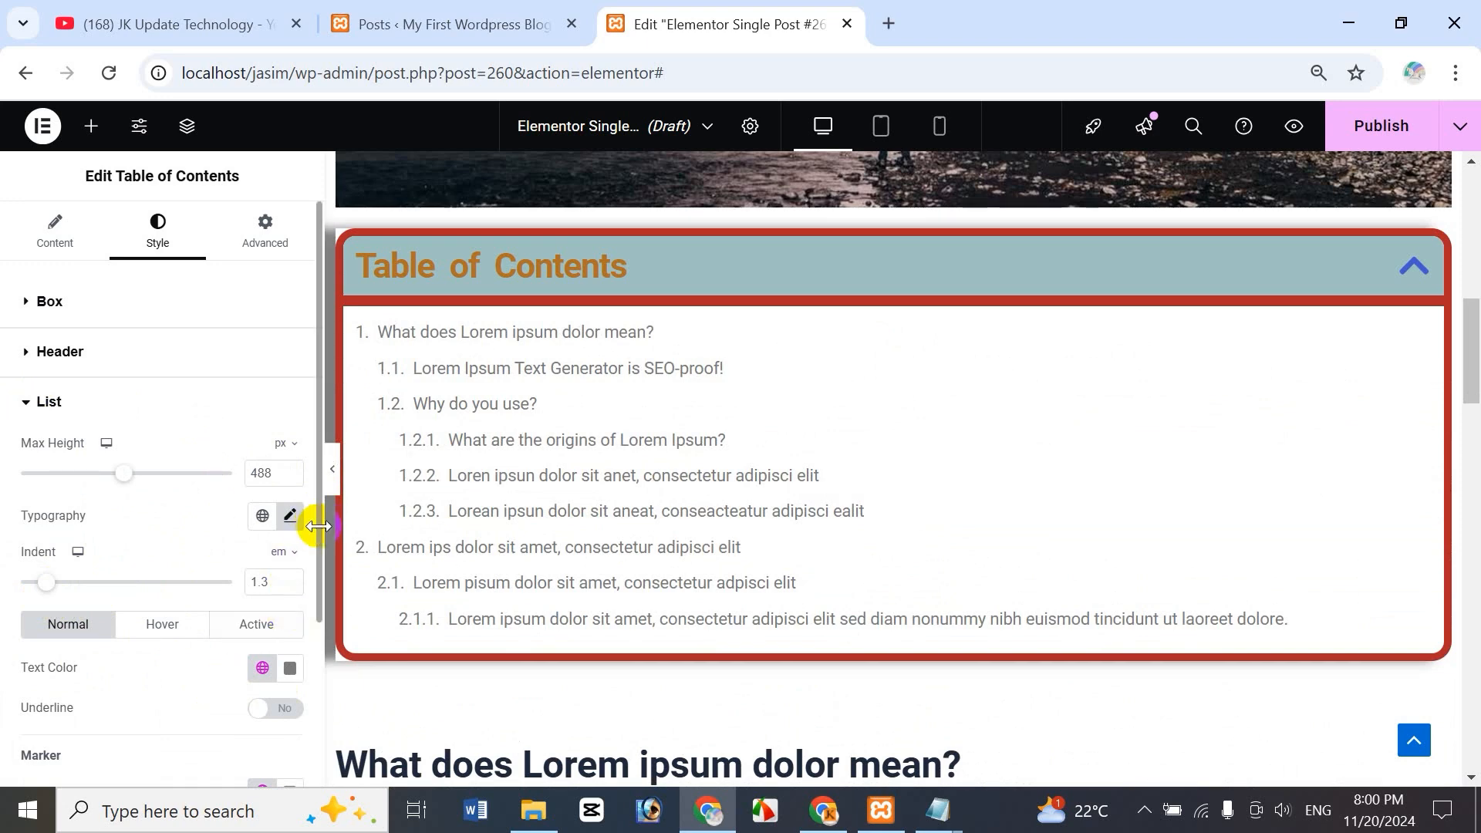
pyautogui.moveTo(316, 531); pyautogui.dragTo(317, 662)
pyautogui.scroll(-2, 293, 675)
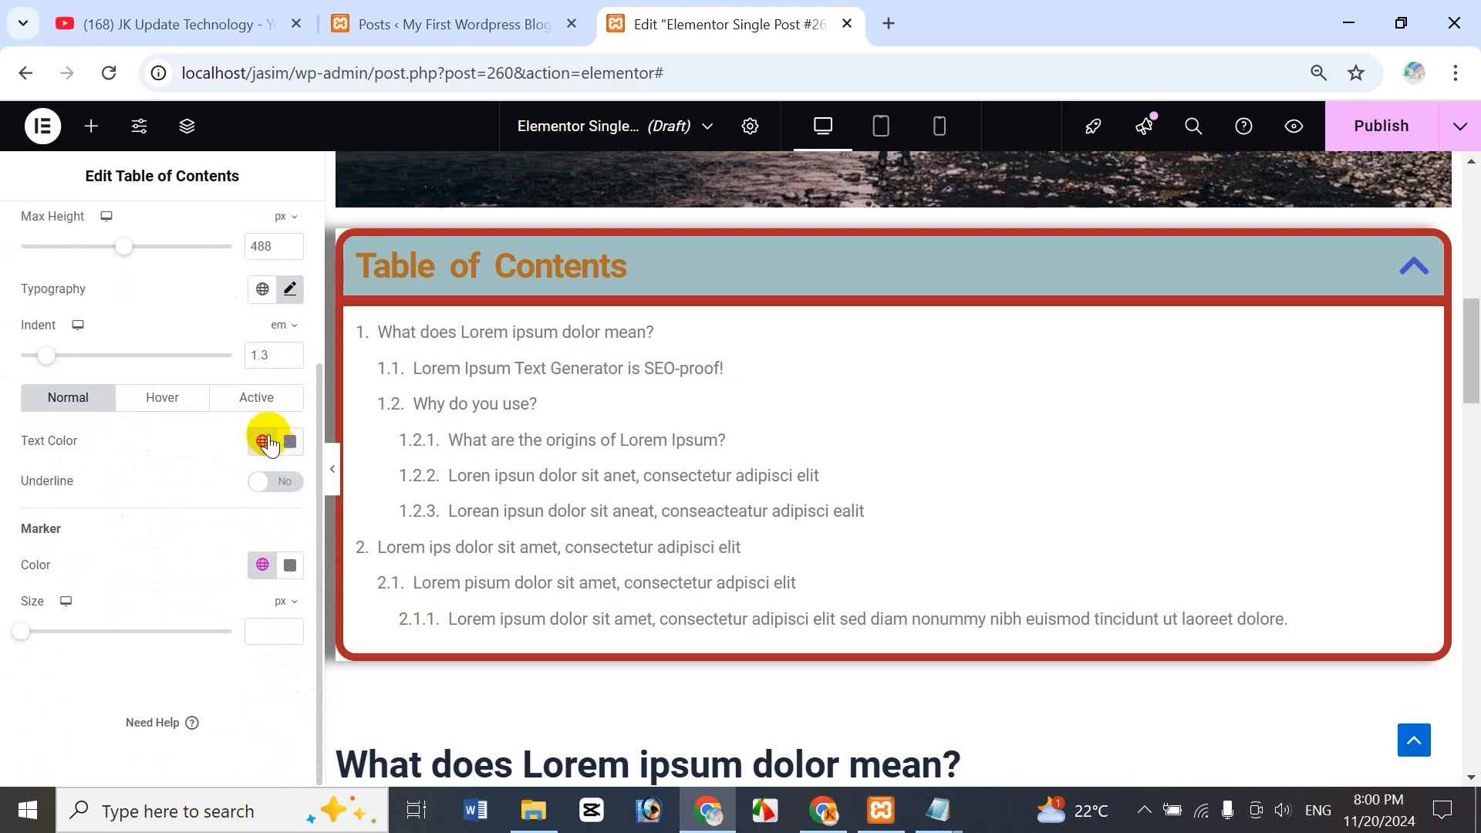
pyautogui.click(289, 444)
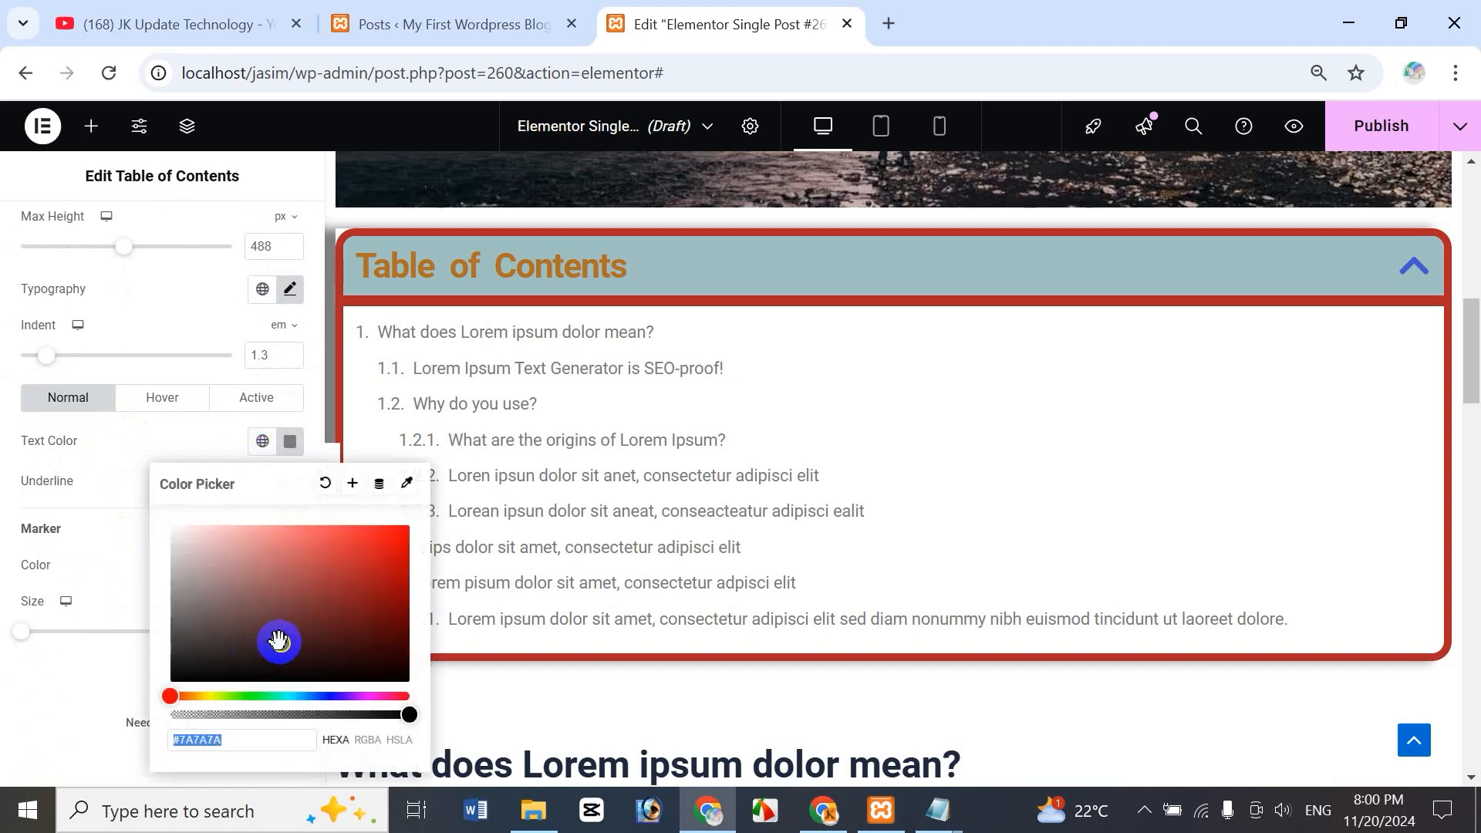
pyautogui.click(326, 695)
pyautogui.click(375, 594)
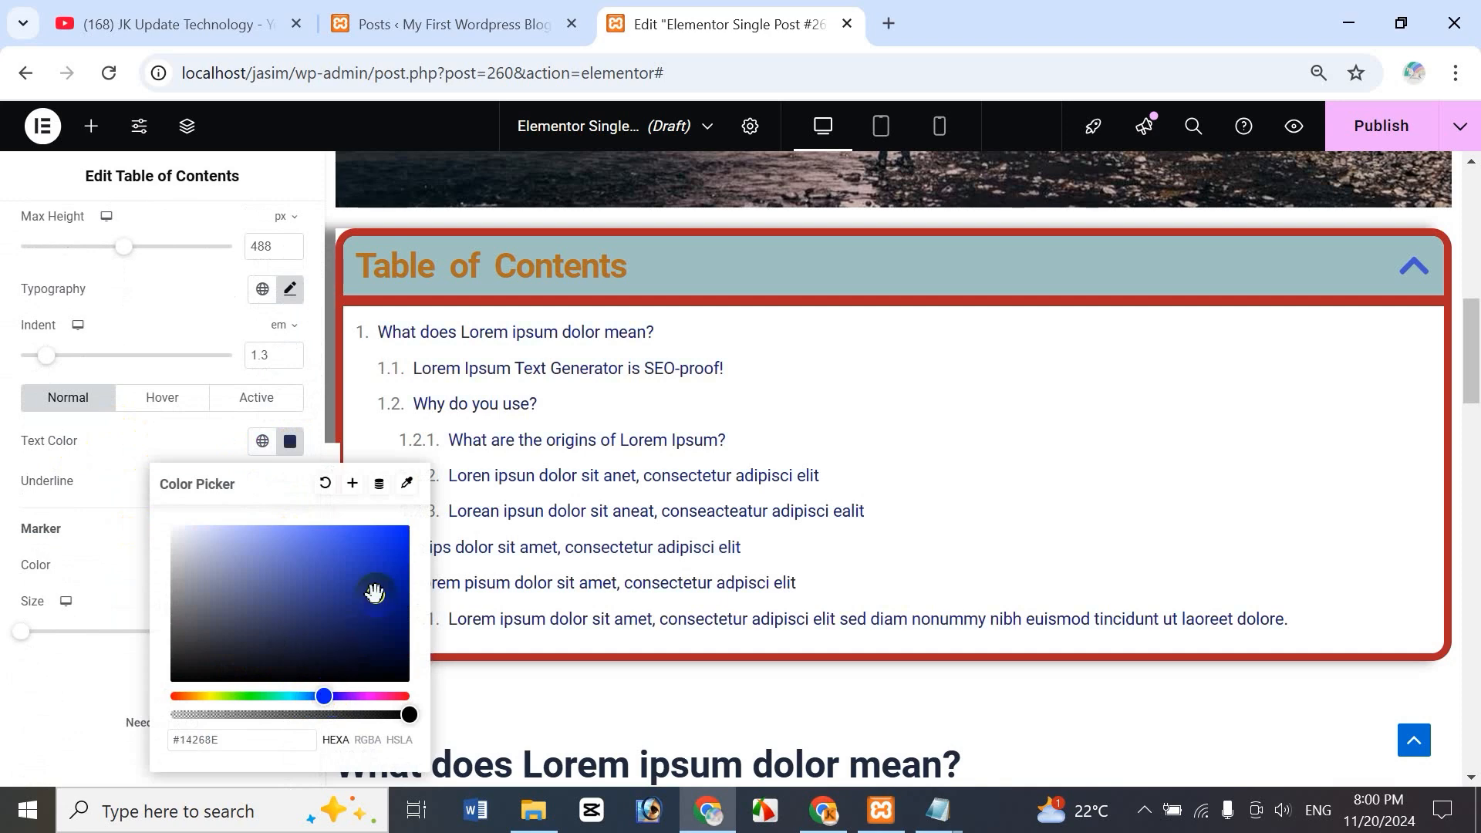
pyautogui.click(134, 452)
# - Try underlining the list items in their normal state, and turn the underline off again
pyautogui.click(279, 486)
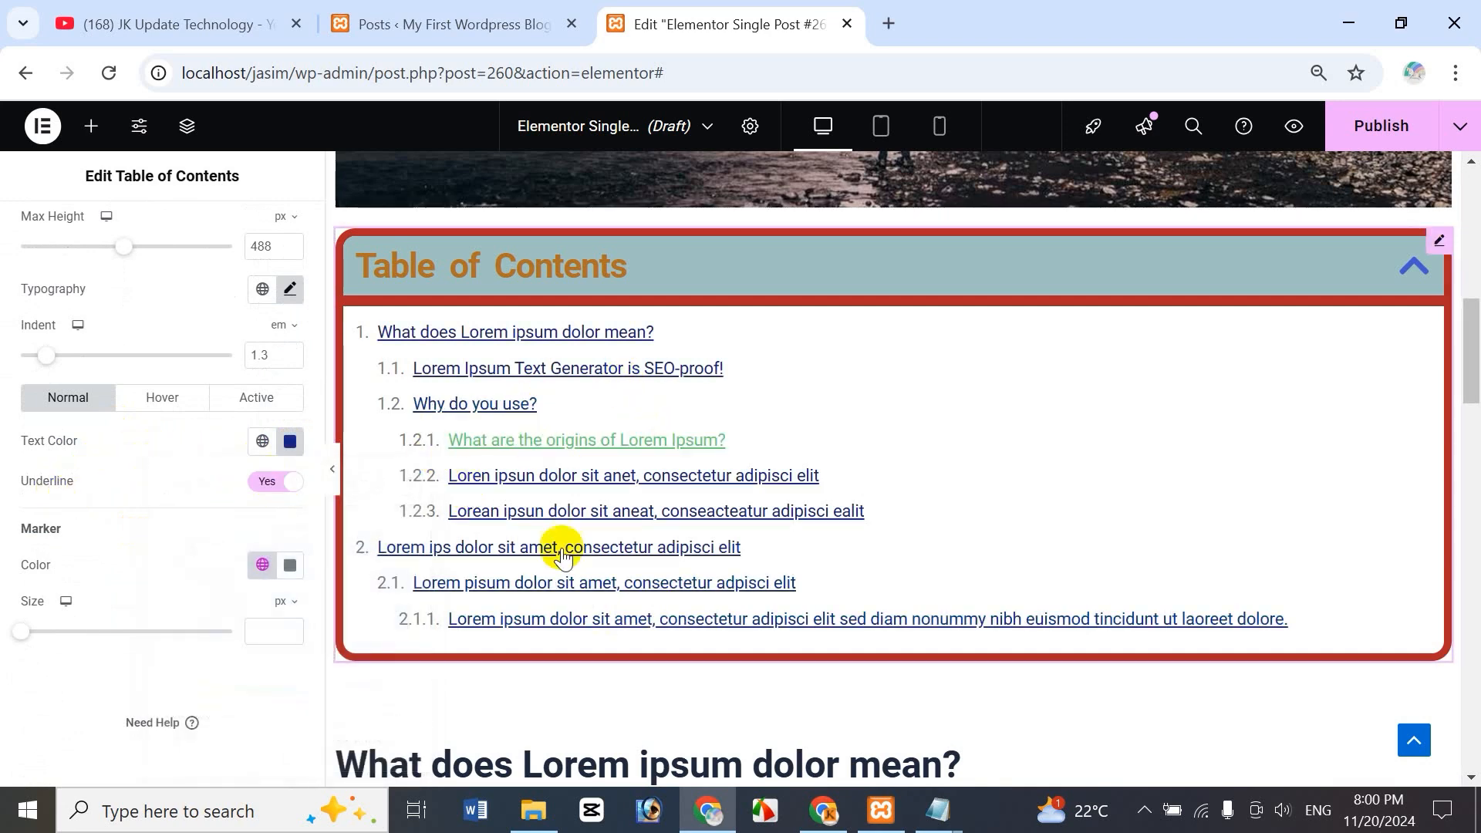
pyautogui.click(261, 494)
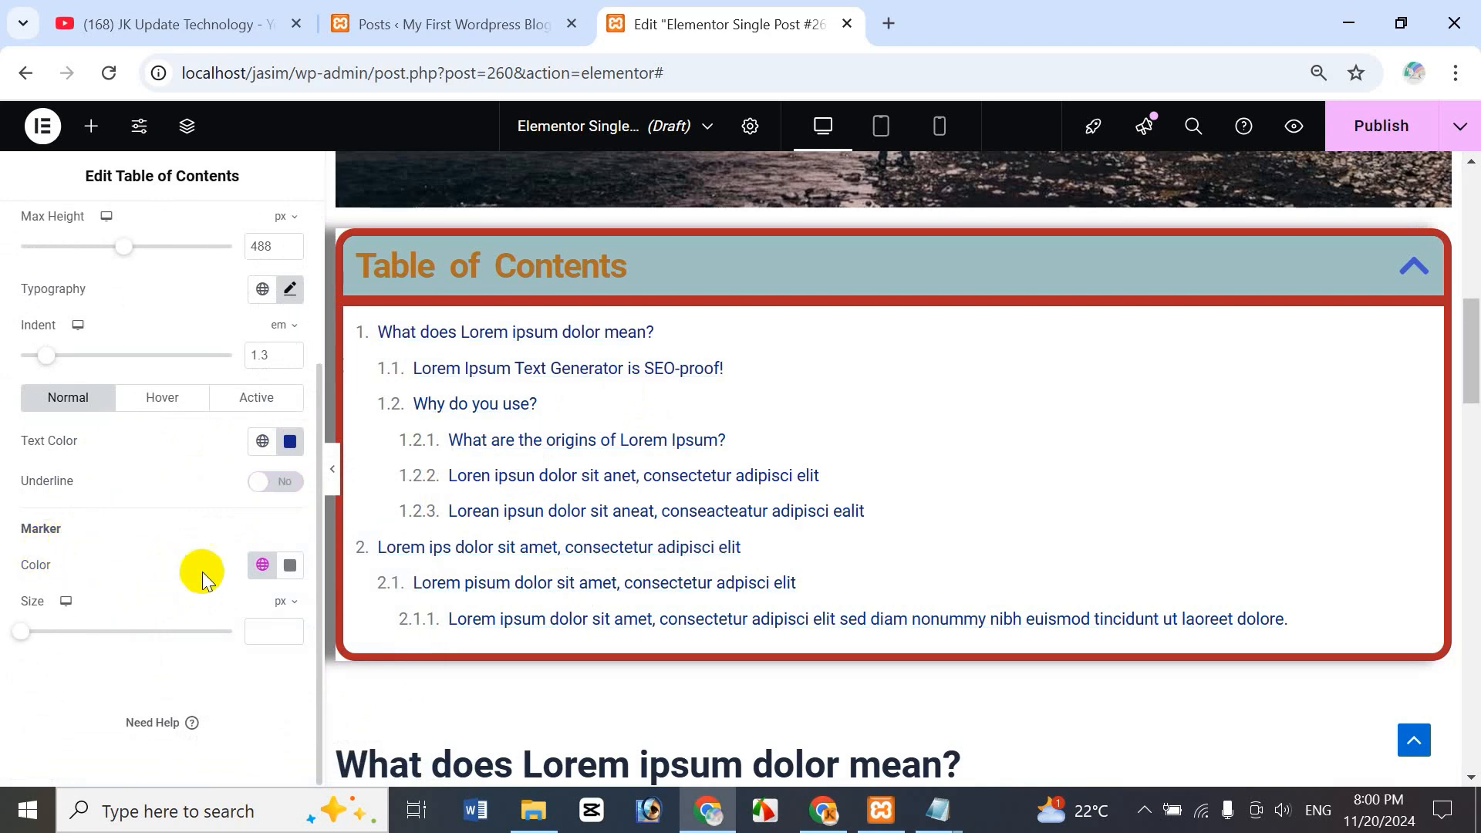
# - Set the list's marker color to the dark red #712D2D and the marker size to 15 px
pyautogui.click(289, 566)
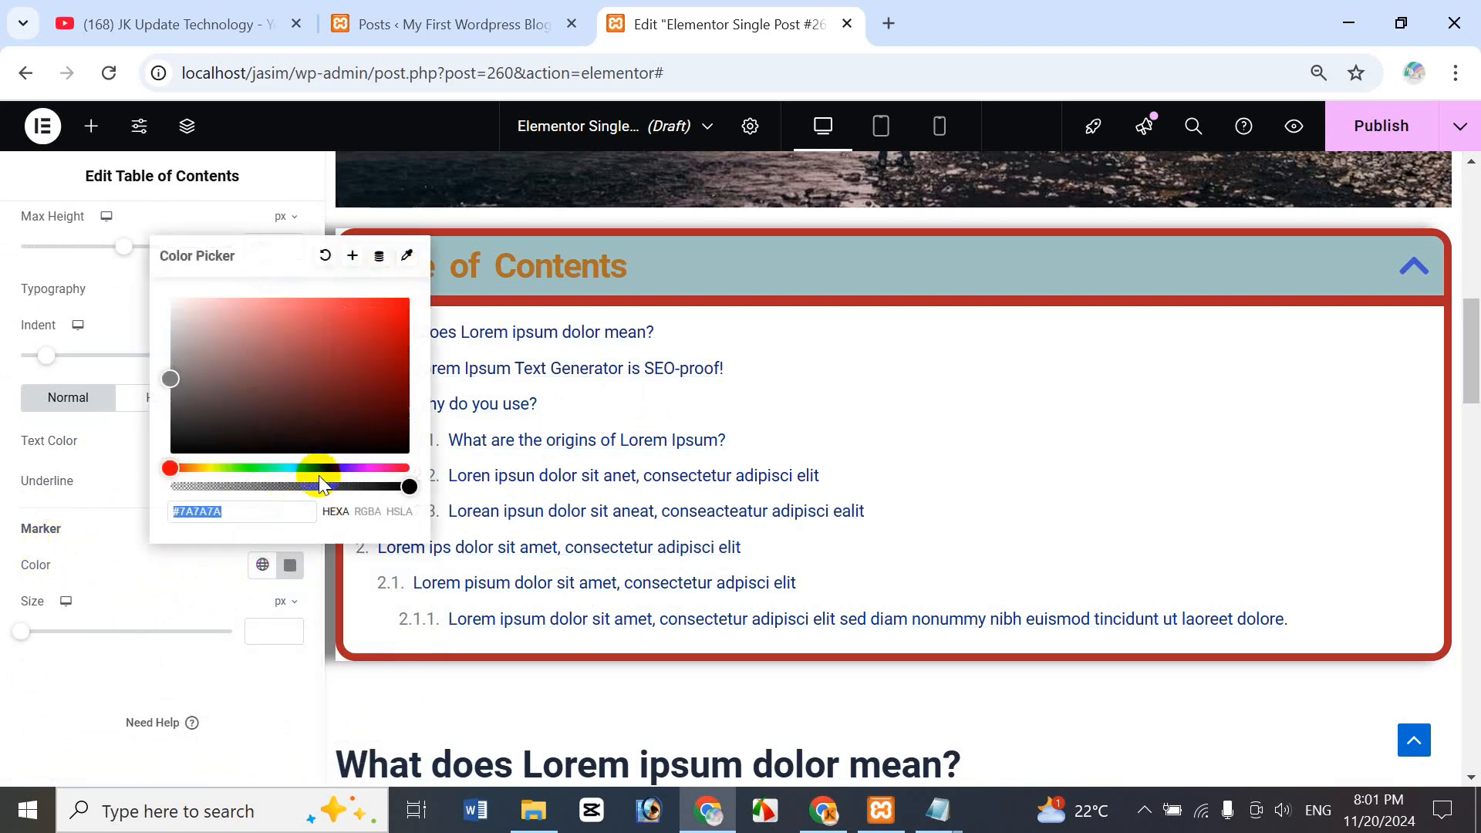
pyautogui.click(353, 392)
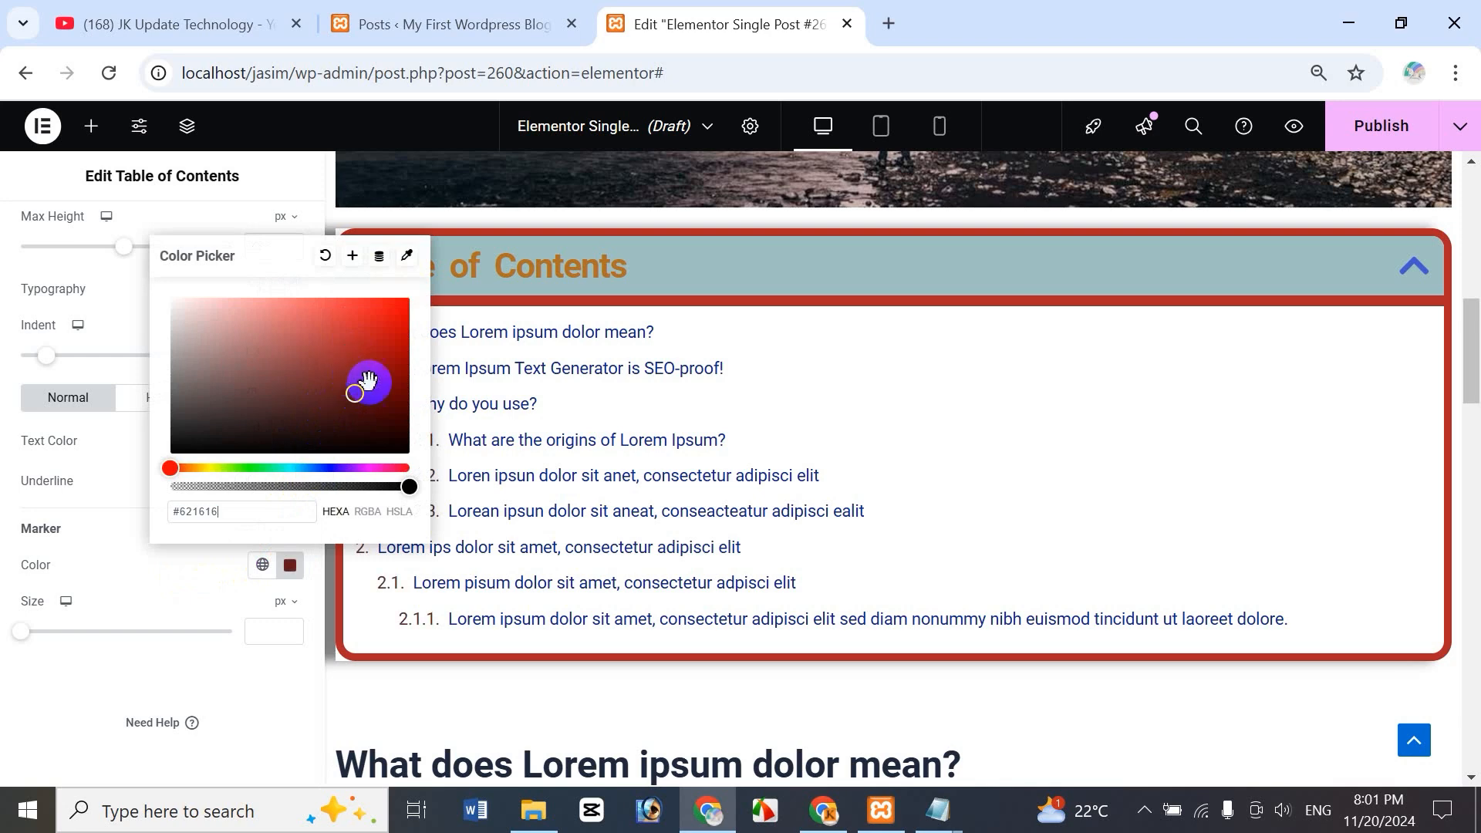
pyautogui.click(346, 348)
pyautogui.moveTo(314, 345); pyautogui.dragTo(314, 384)
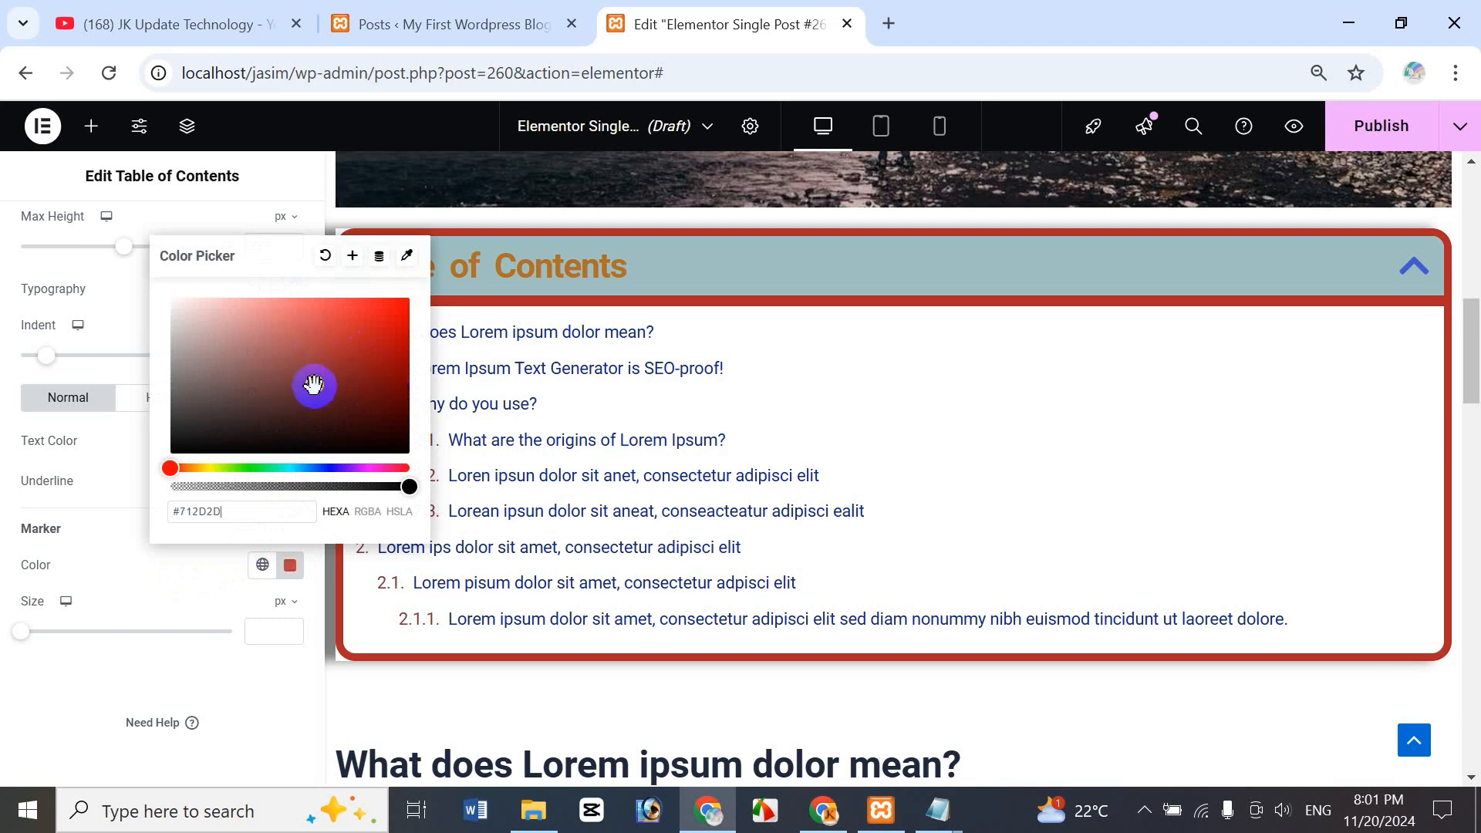
pyautogui.click(131, 569)
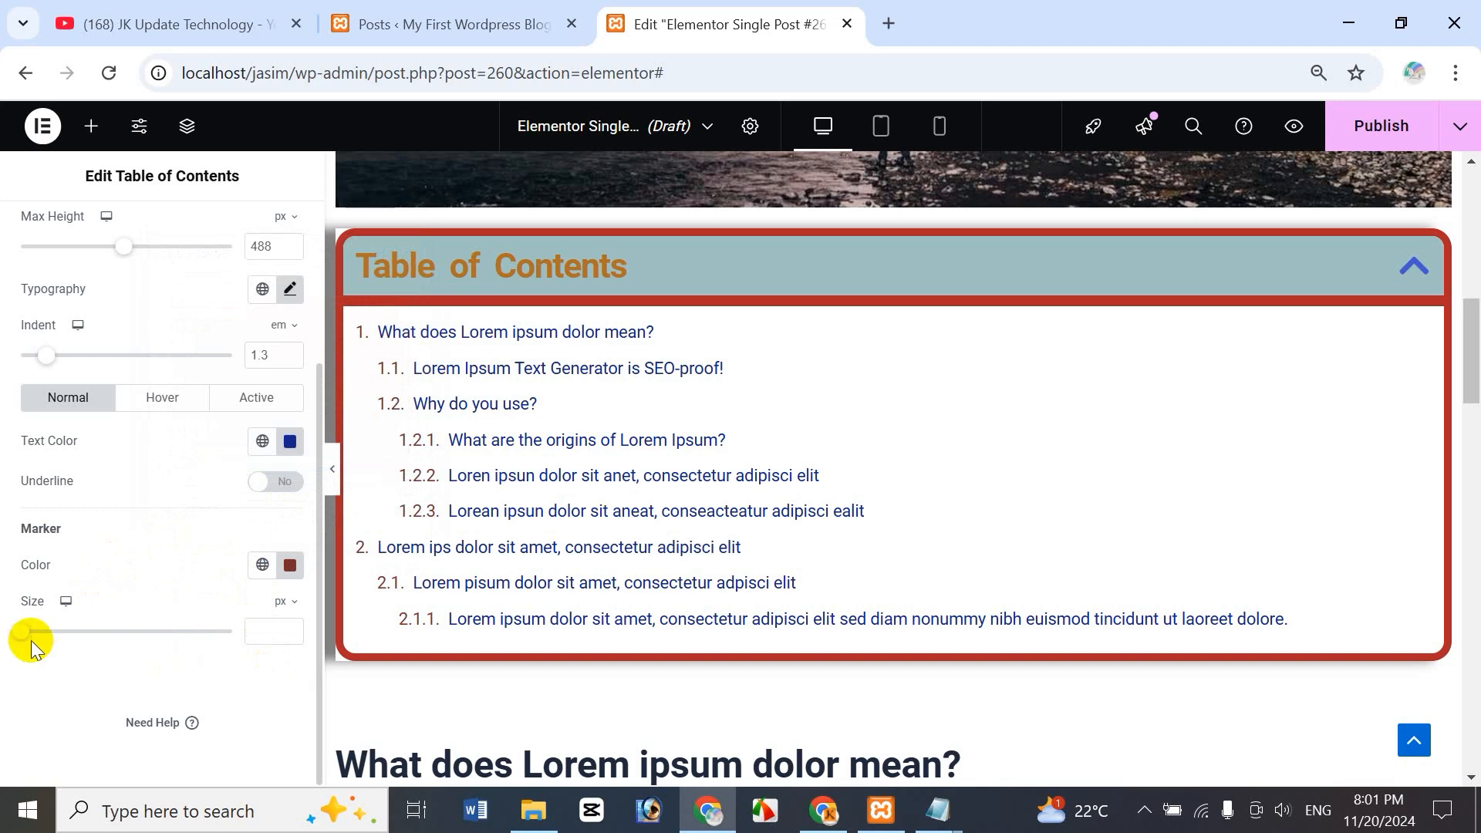
pyautogui.moveTo(29, 634)
pyautogui.mouseDown()
pyautogui.moveTo(75, 631)
pyautogui.moveTo(49, 631)
pyautogui.moveTo(55, 648)
pyautogui.mouseUp()
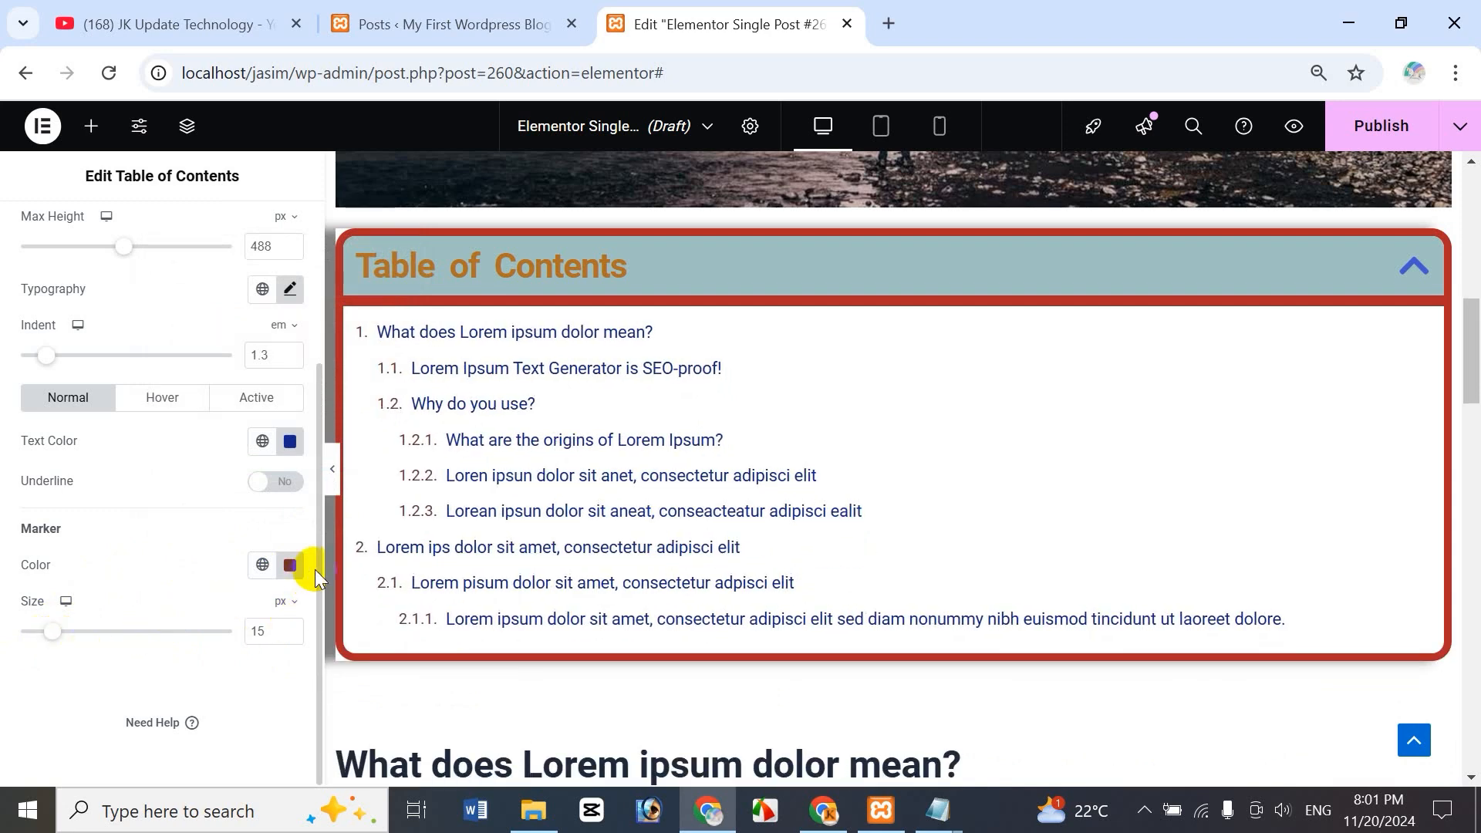
pyautogui.moveTo(318, 563); pyautogui.dragTo(314, 377)
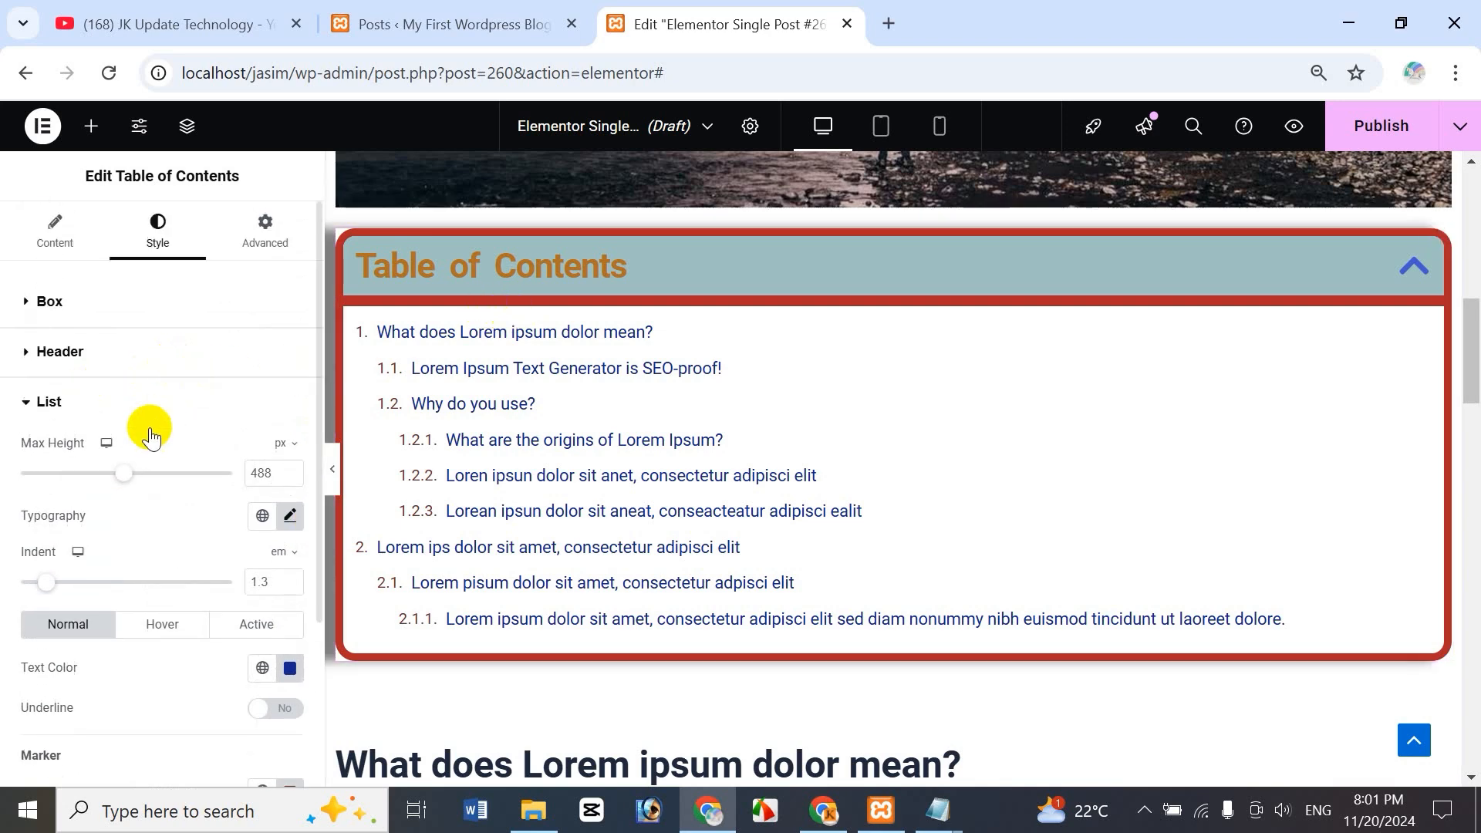
# - Publish the single post template without adding a display condition, and open its live page
pyautogui.click(27, 404)
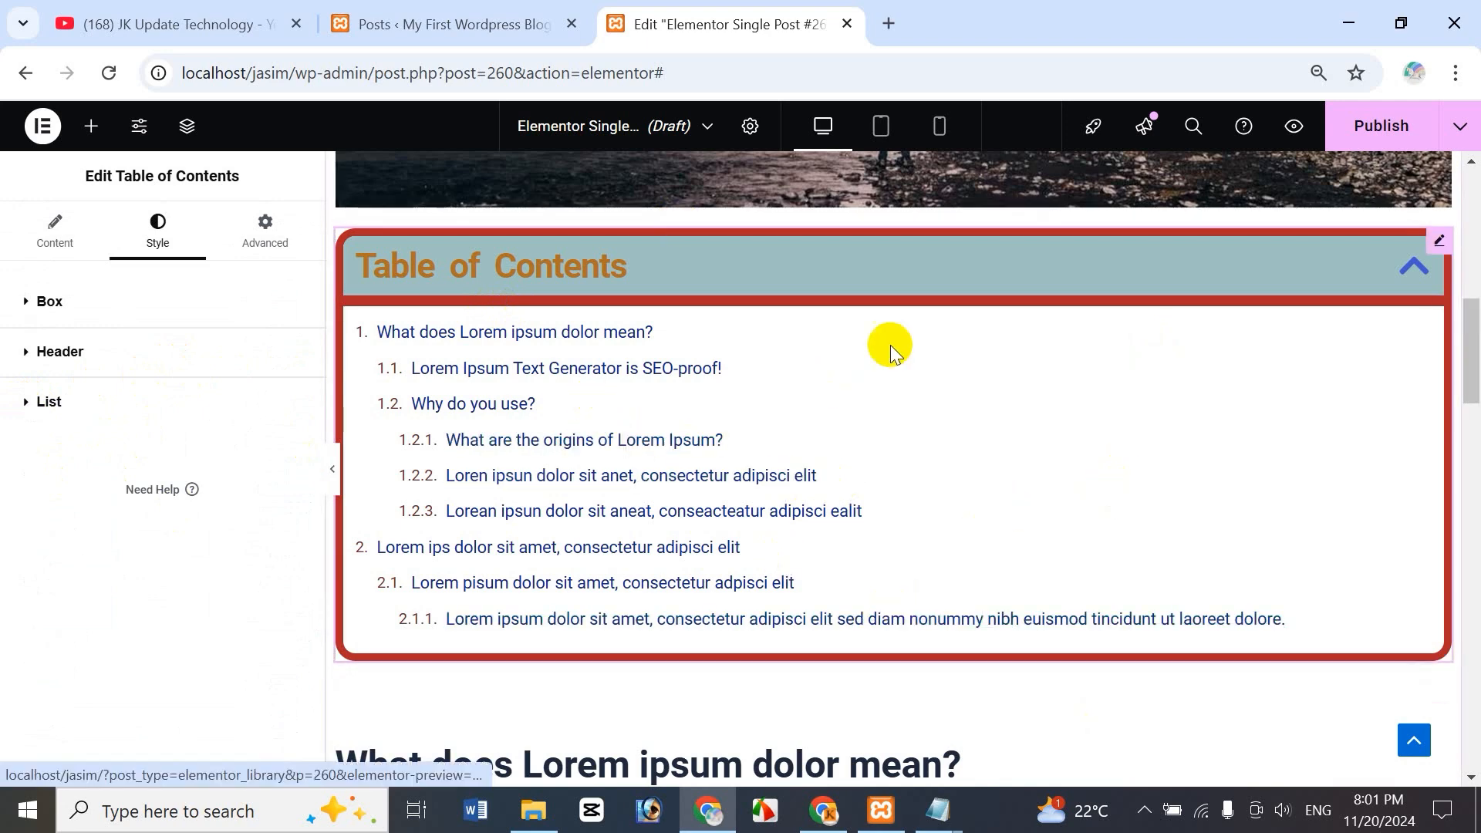
pyautogui.click(1392, 141)
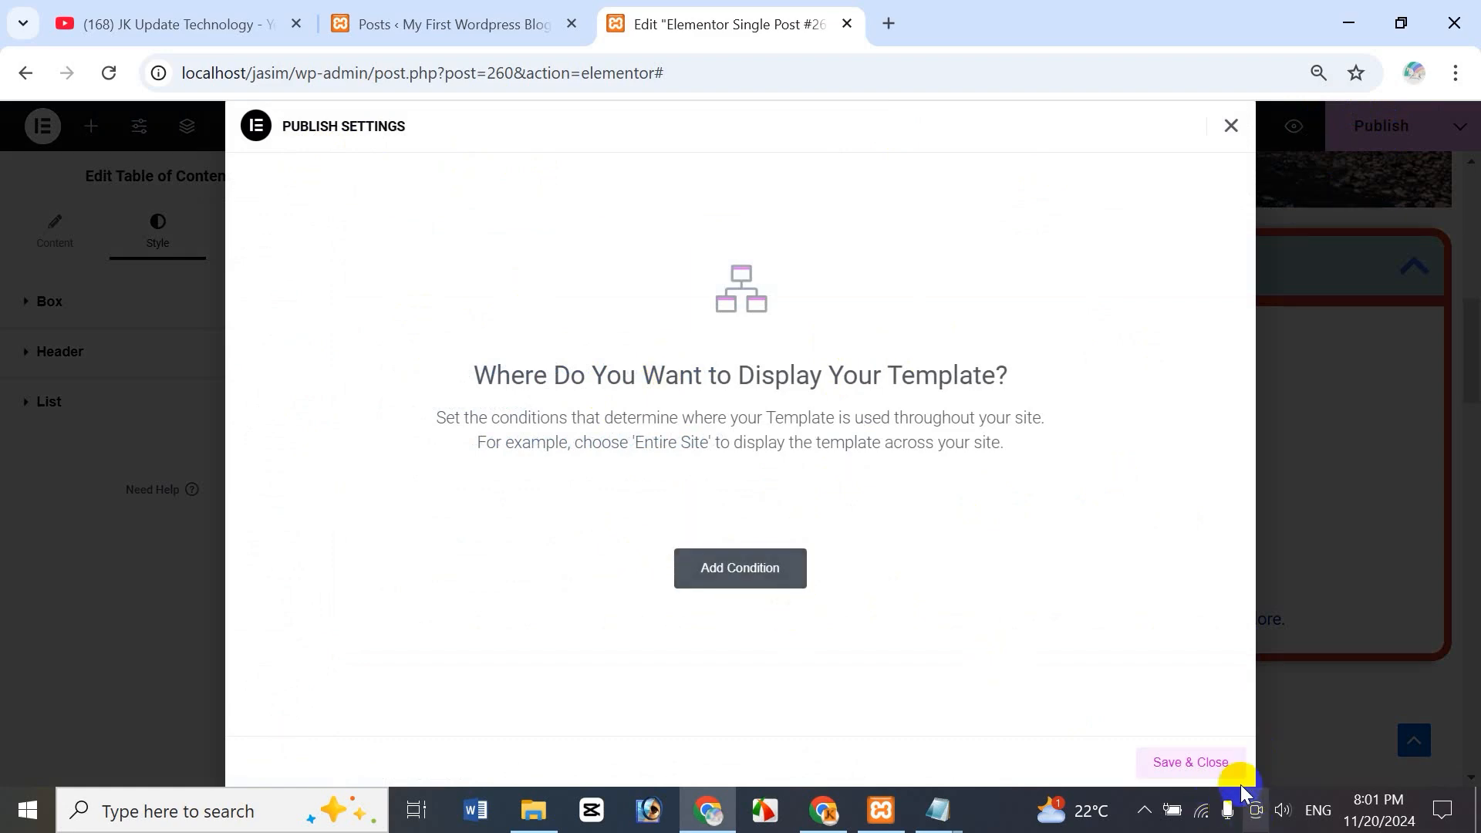
pyautogui.click(1199, 770)
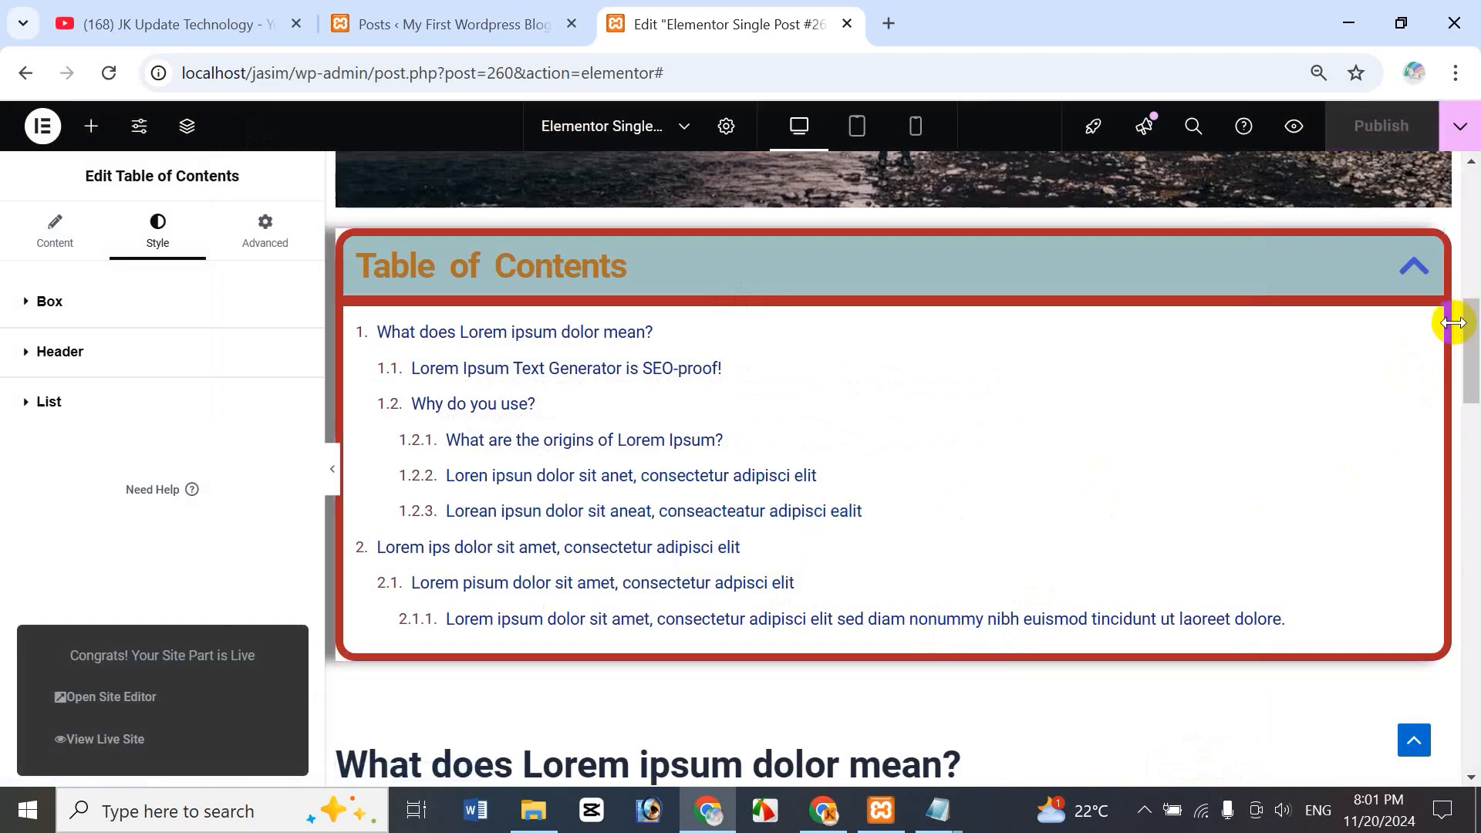
pyautogui.click(1461, 126)
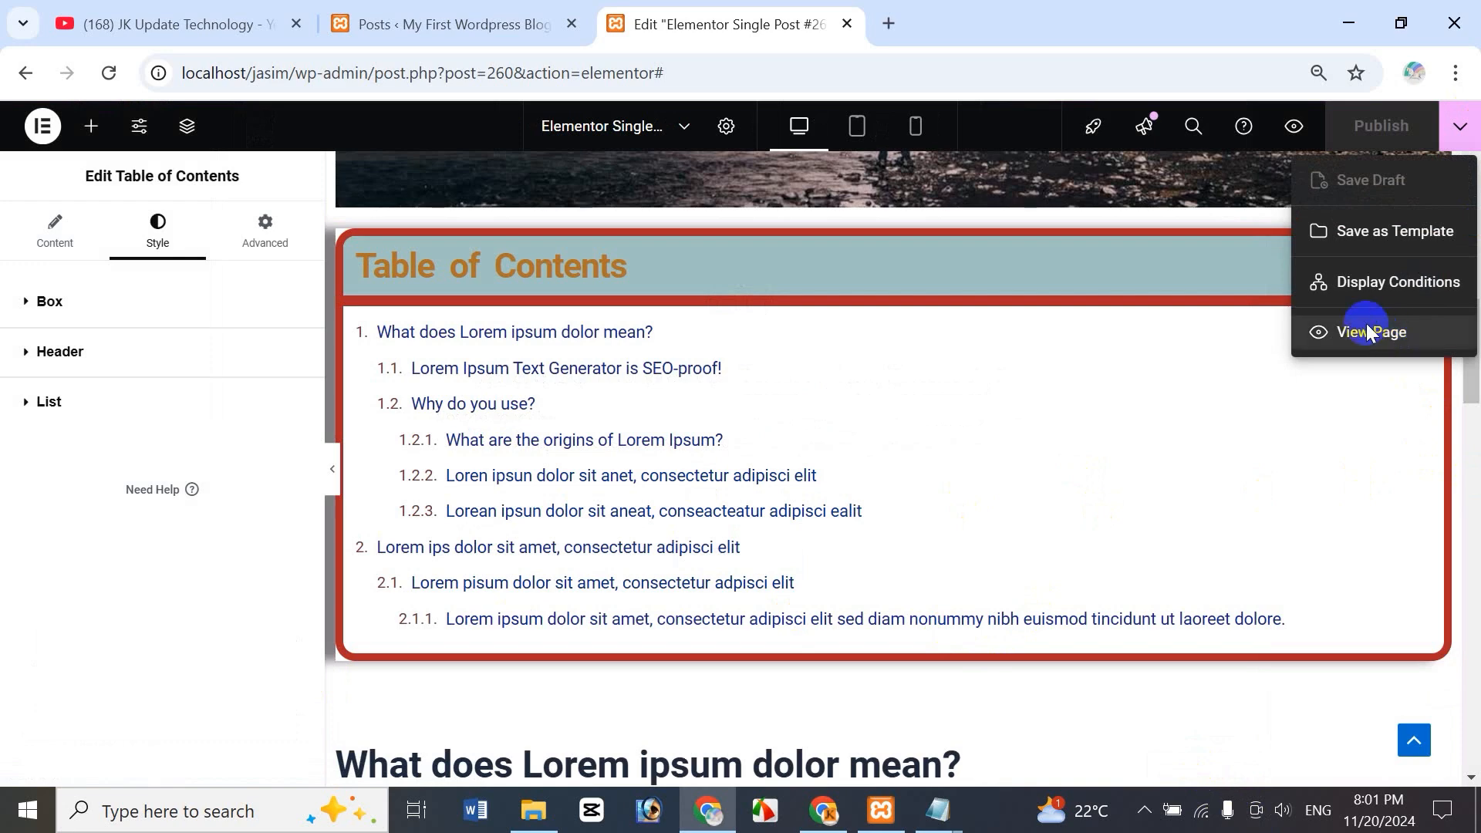
pyautogui.click(1368, 330)
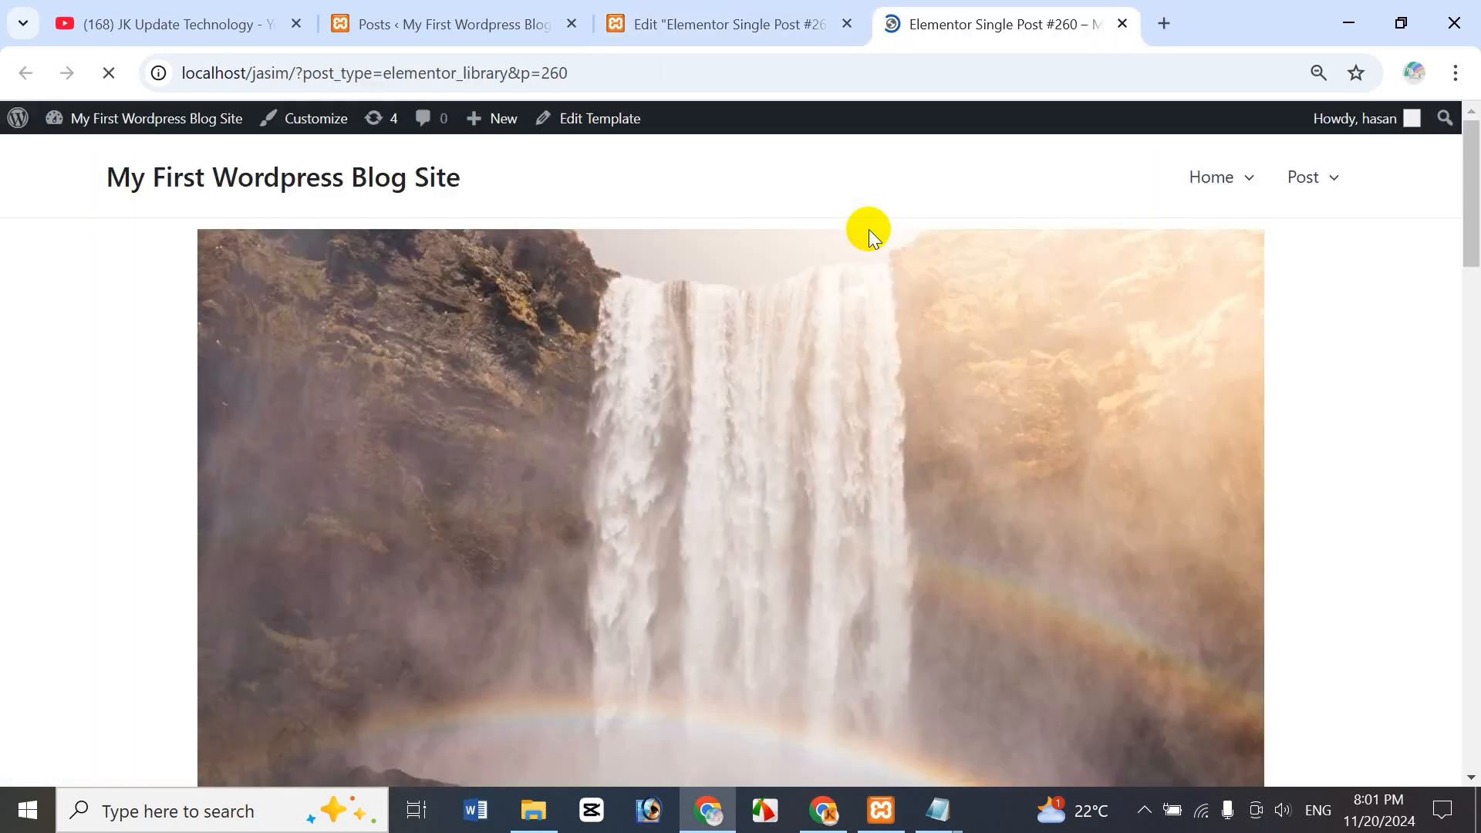
# - Examine the table of contents and post content on the live page, and test the "Lorem Ipsum Text Generator is SEO-proof!" entry
pyautogui.moveTo(1470, 219); pyautogui.dragTo(1473, 384)
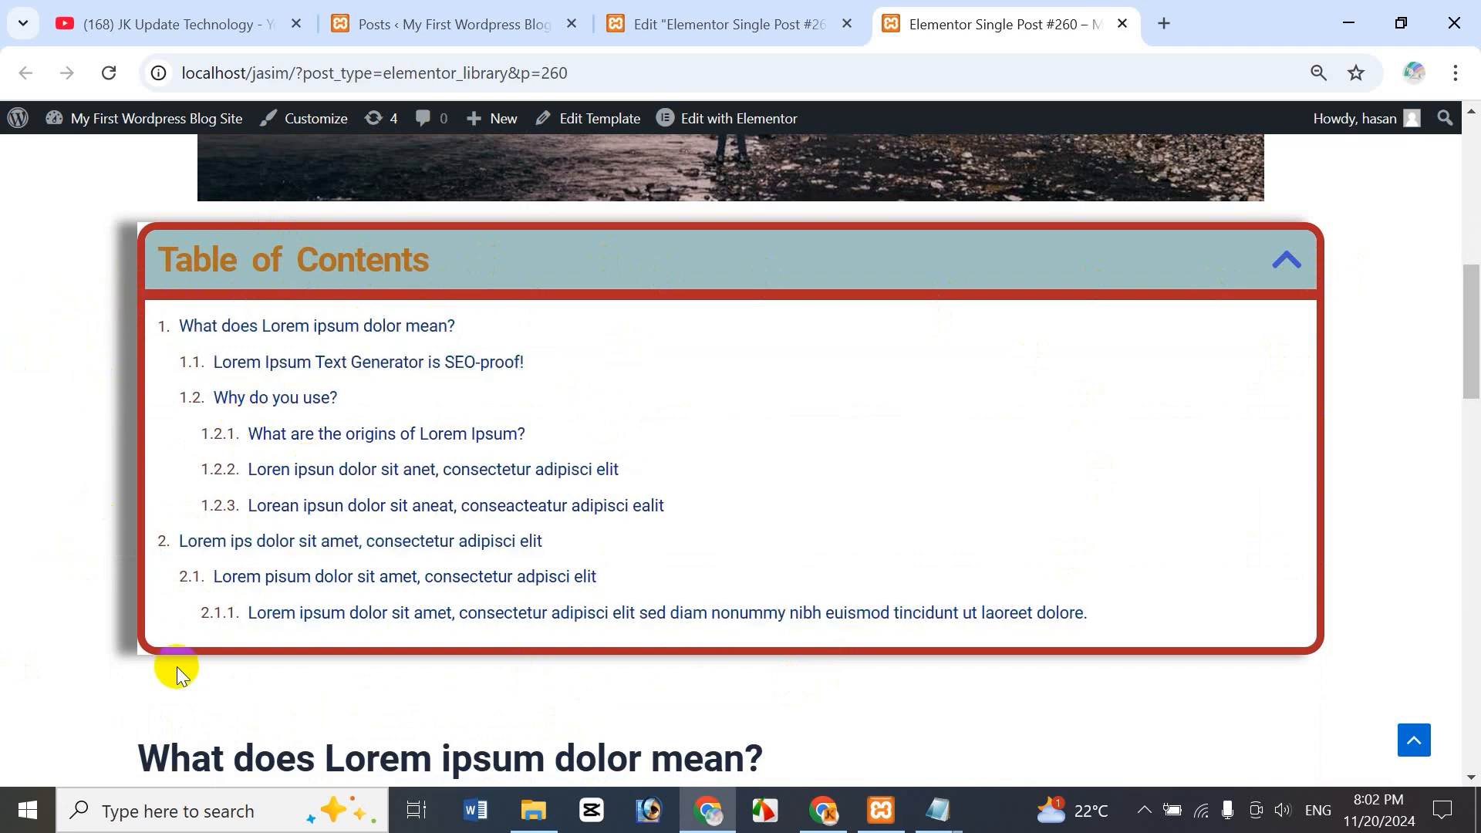
pyautogui.click(1474, 524)
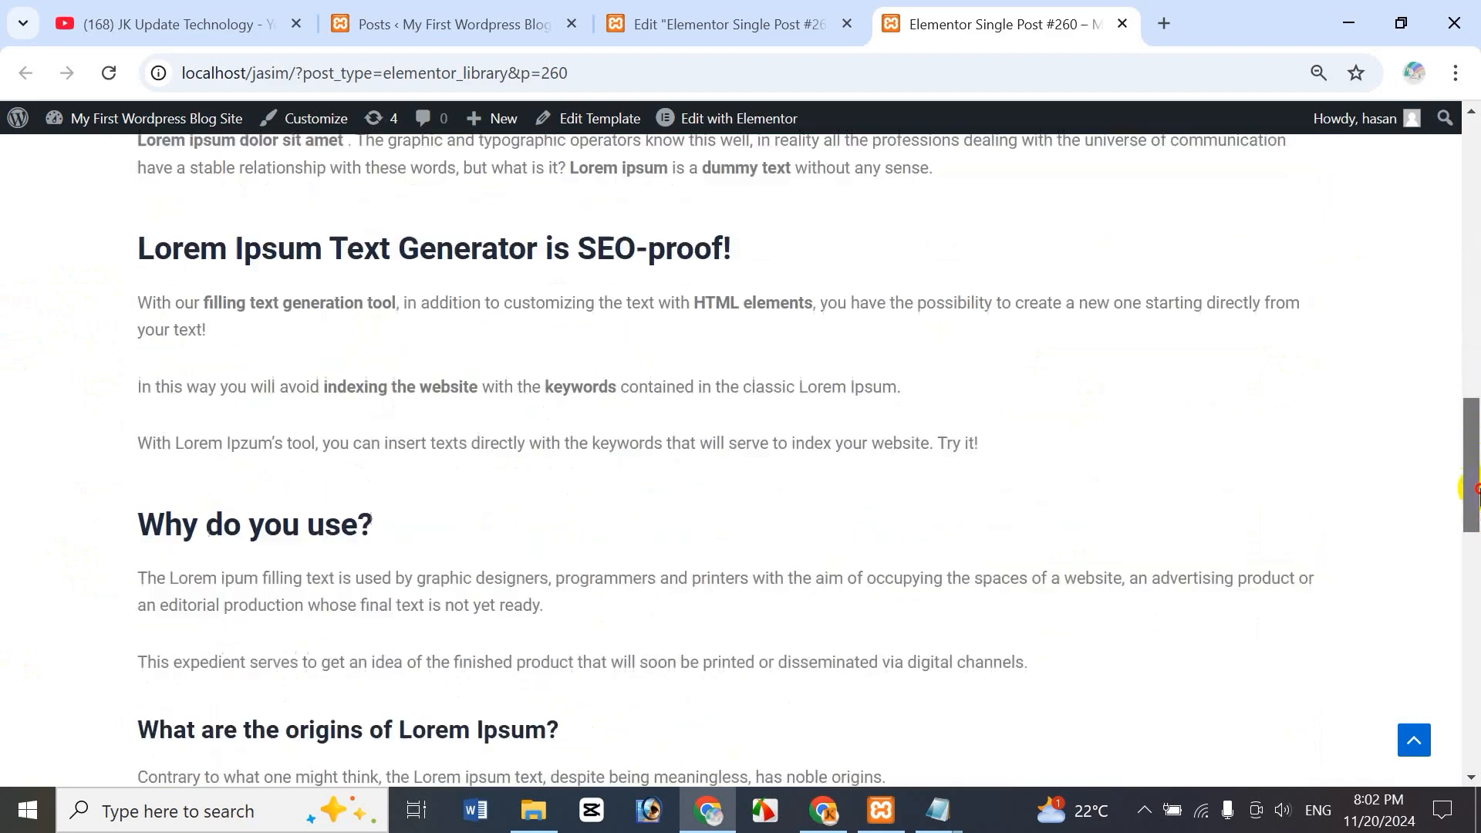
pyautogui.scroll(10, 799, 320)
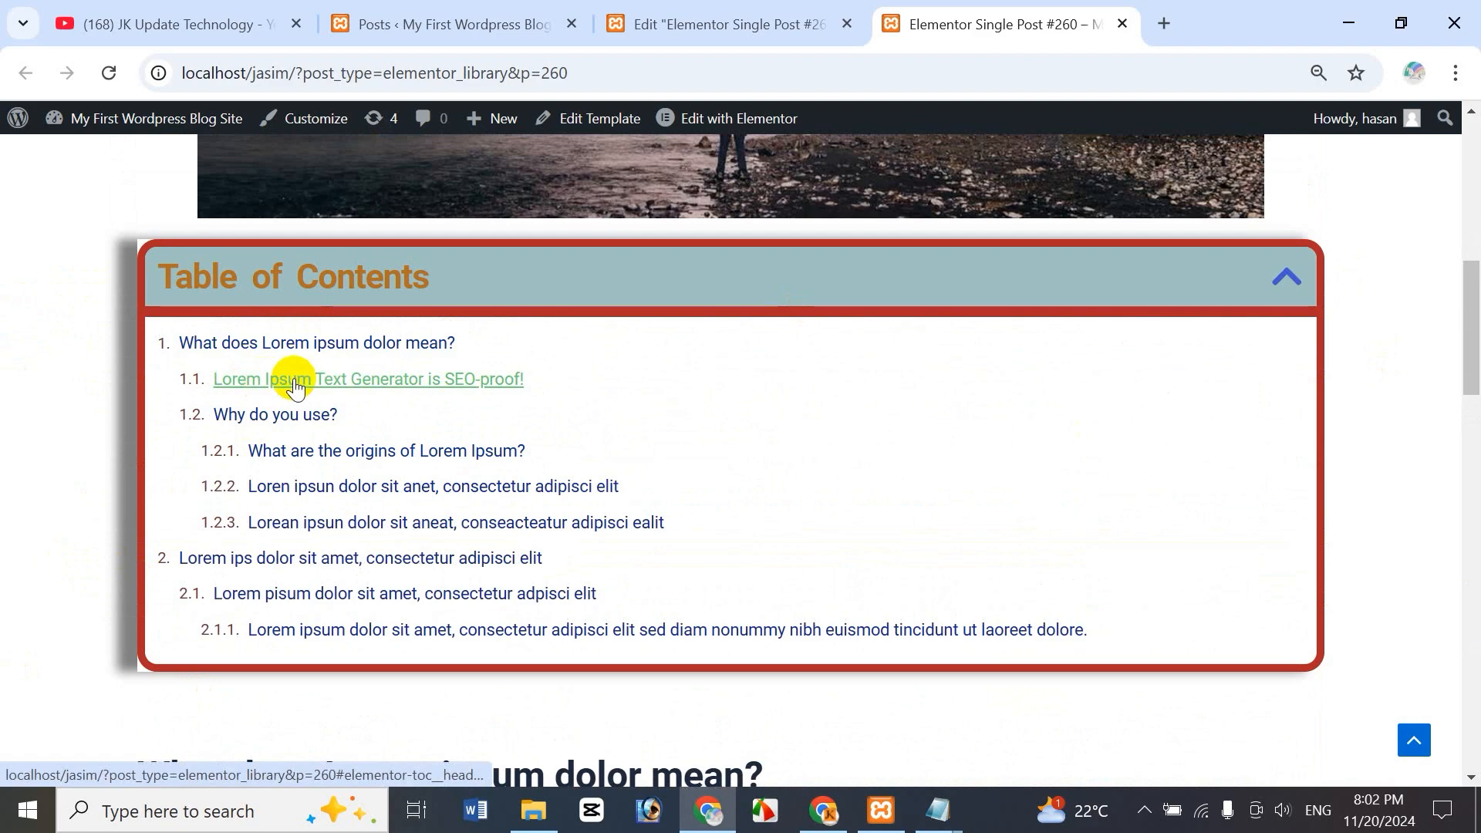
pyautogui.click(293, 382)
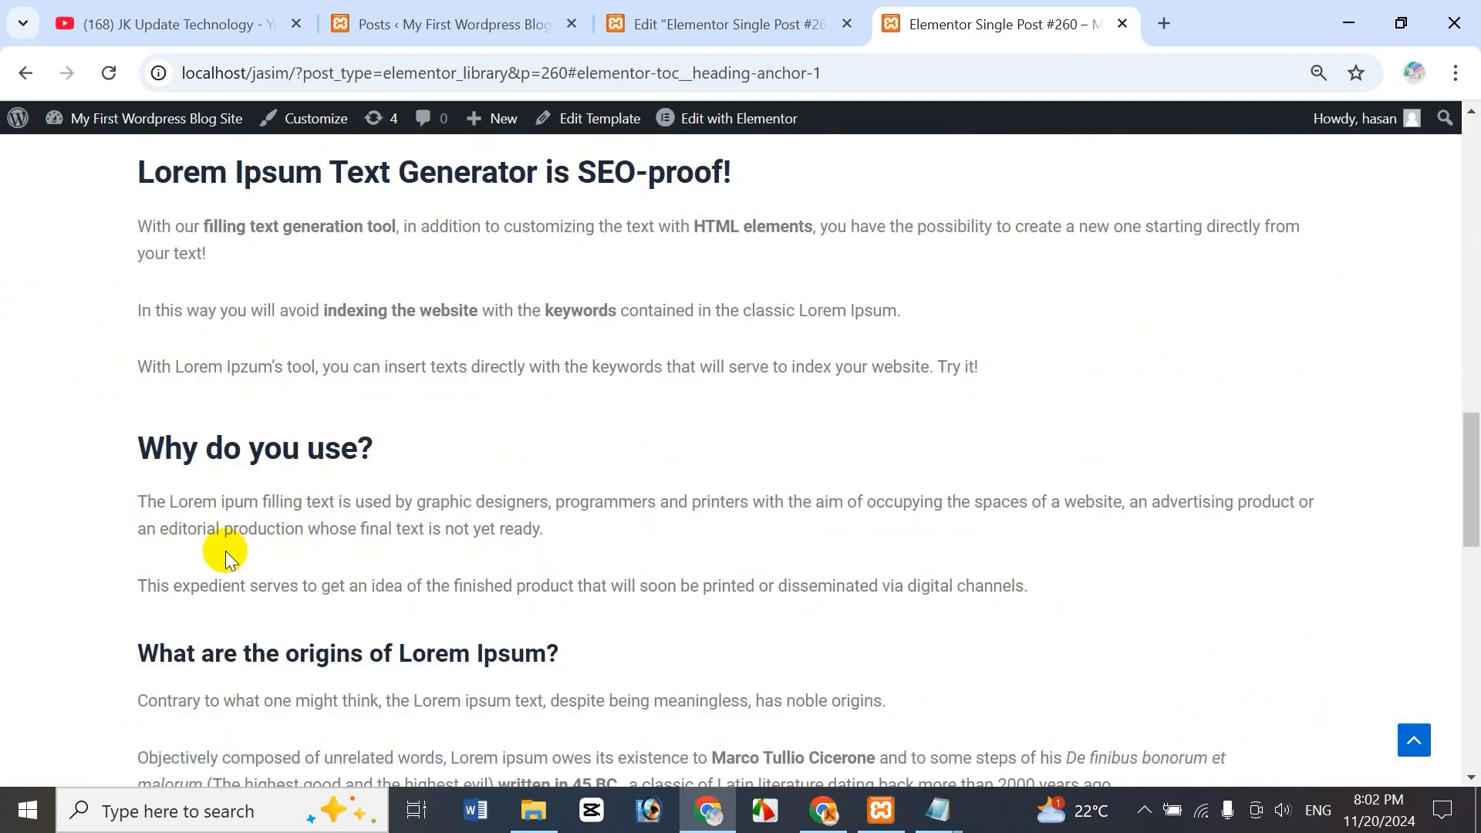
pyautogui.moveTo(1470, 500); pyautogui.dragTo(1474, 343)
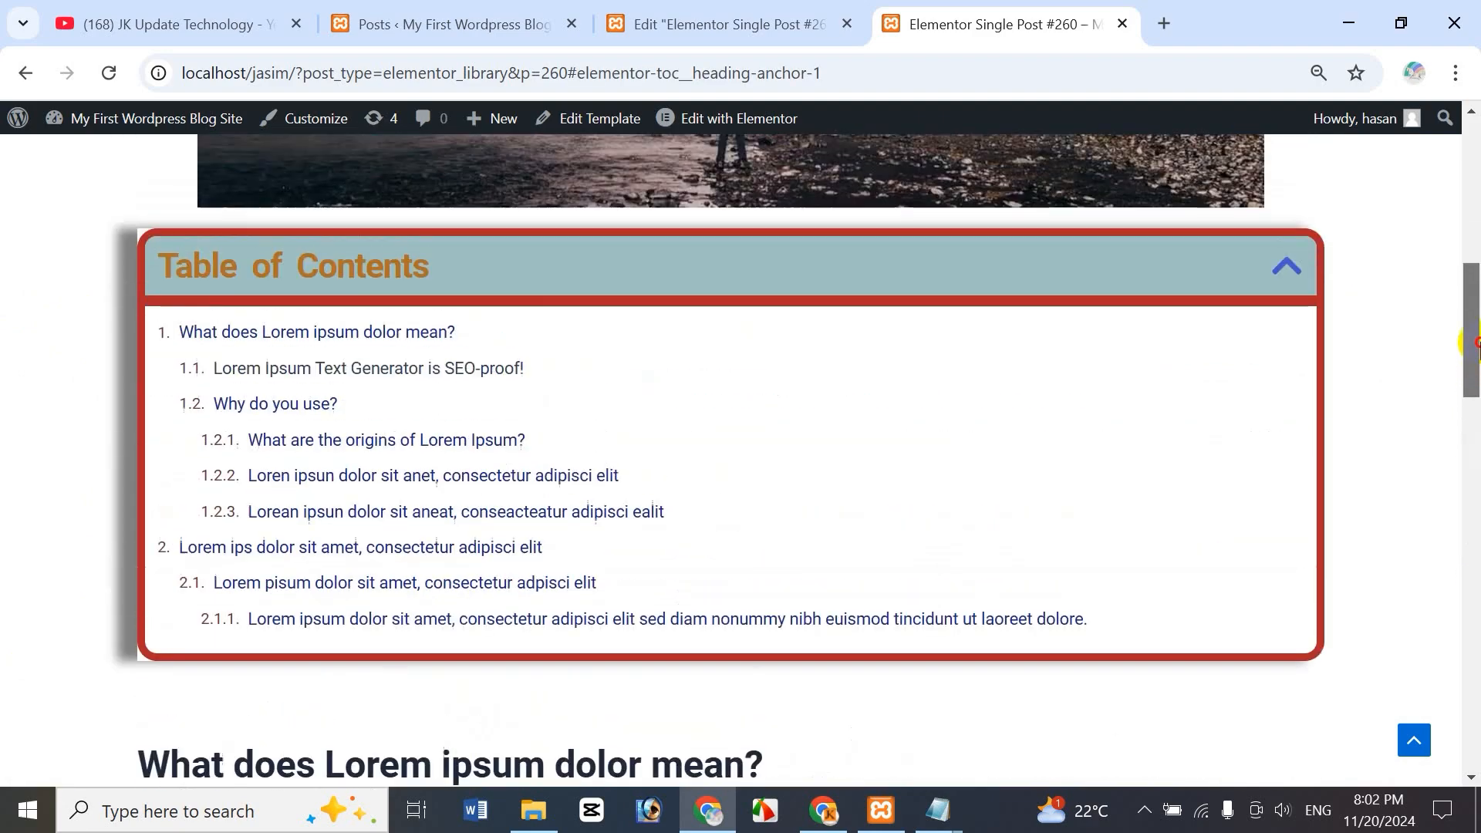
# - Test the table of contents links for entries 1.2.2, 1 and 2.1, returning to the table after each jump
pyautogui.click(381, 513)
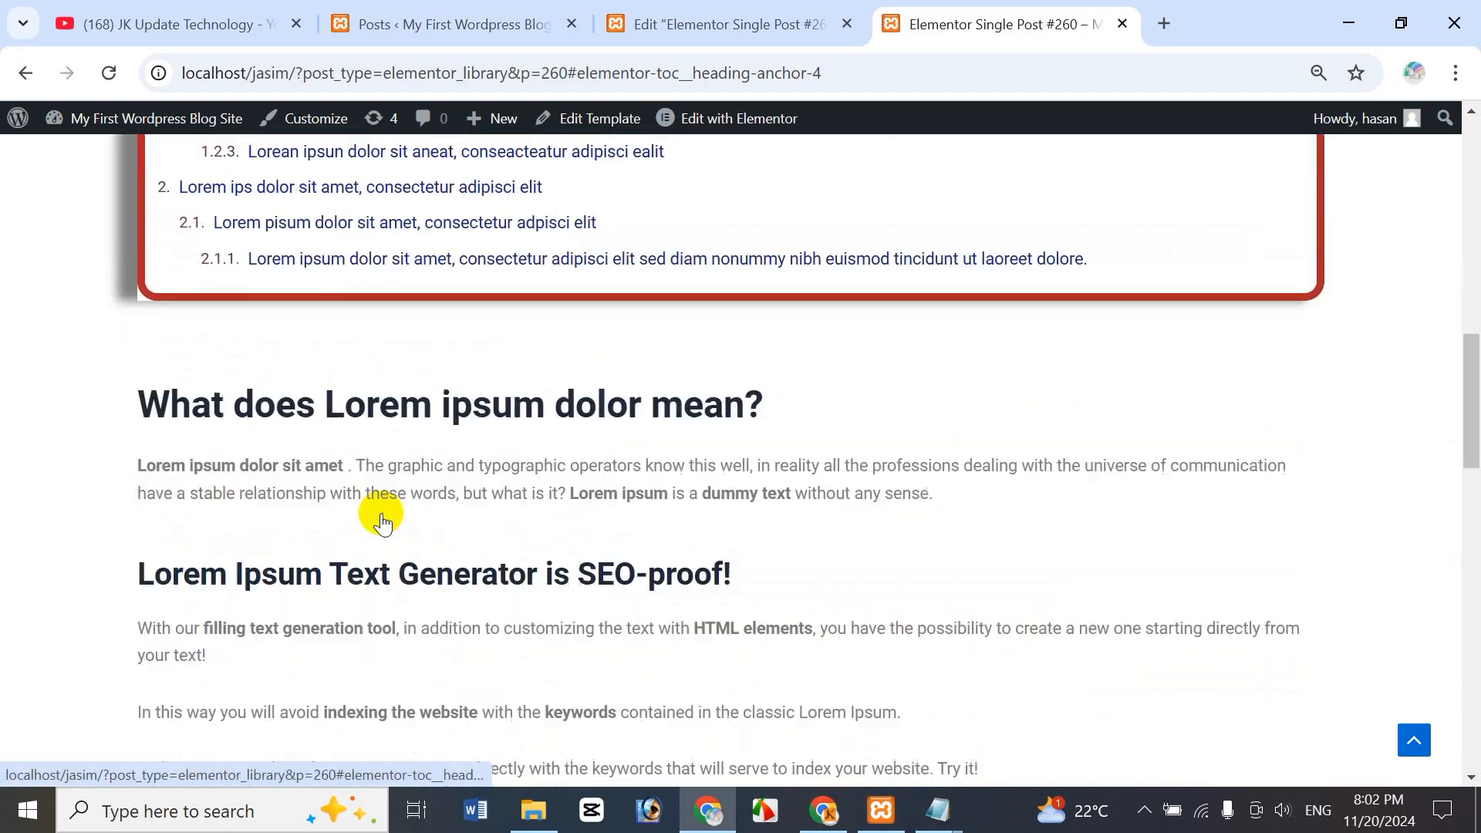
pyautogui.moveTo(1472, 589); pyautogui.dragTo(1475, 295)
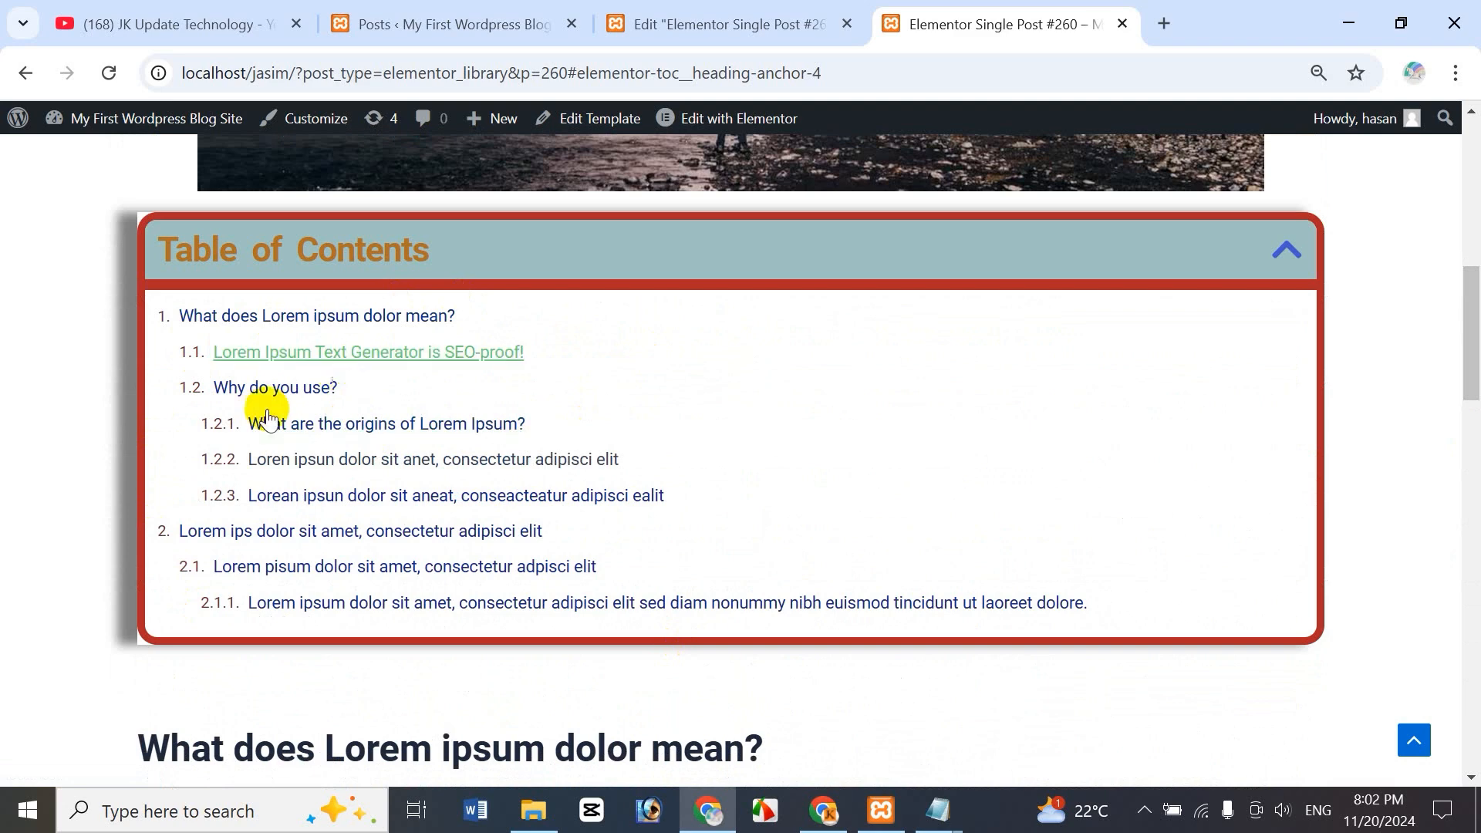
pyautogui.click(298, 317)
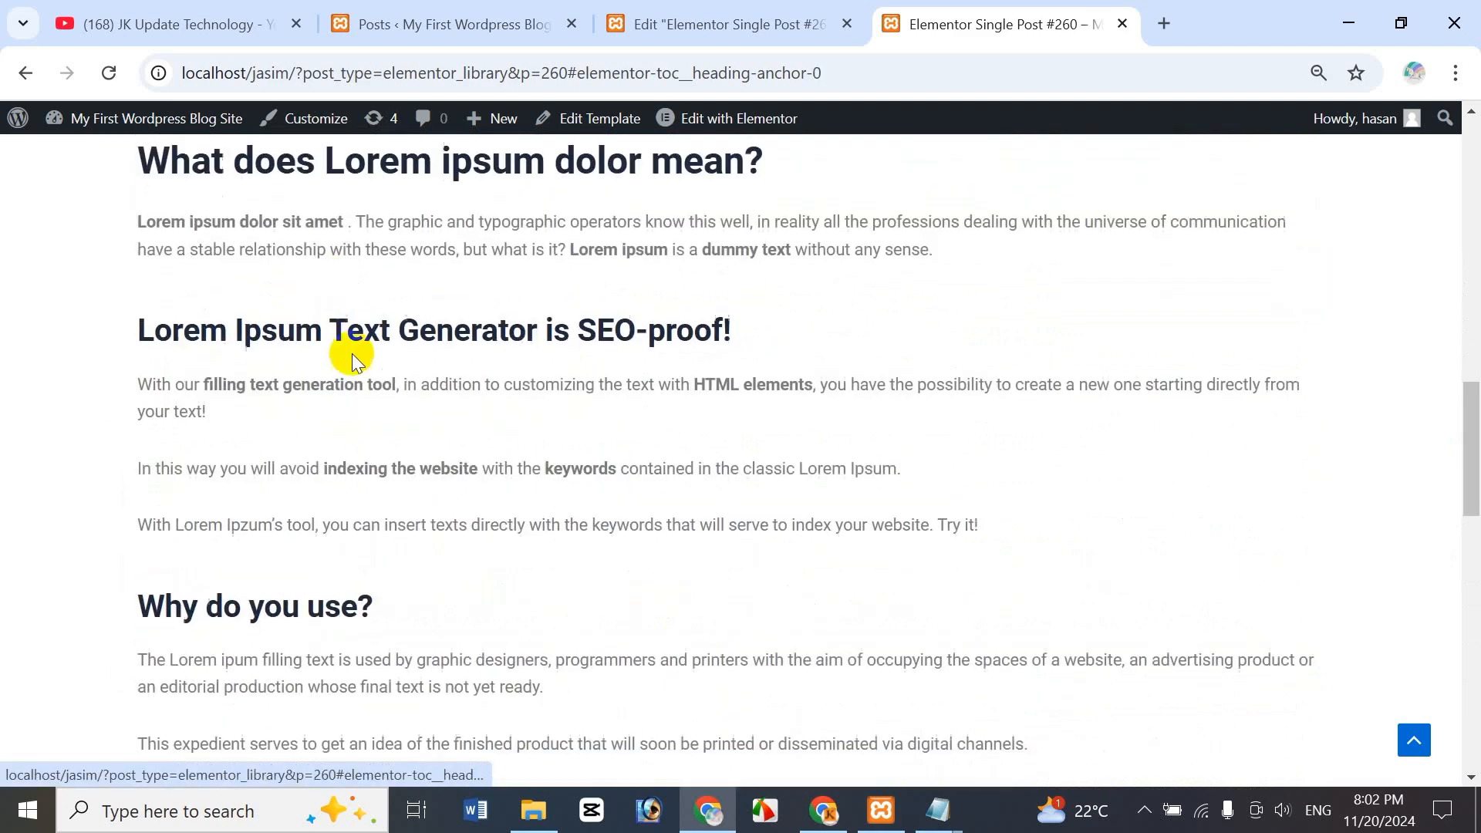
pyautogui.scroll(6, 1460, 492)
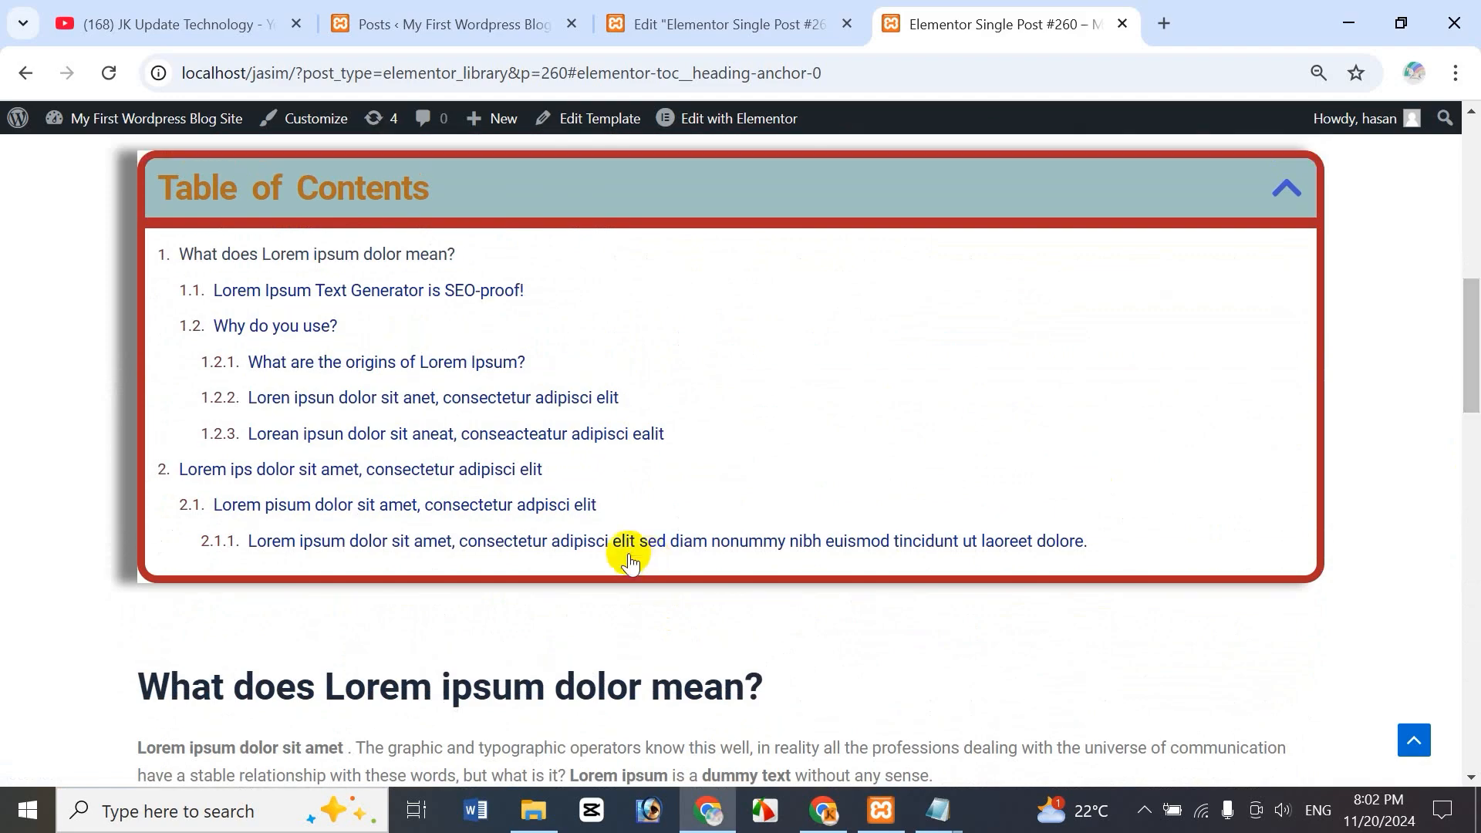
pyautogui.click(546, 504)
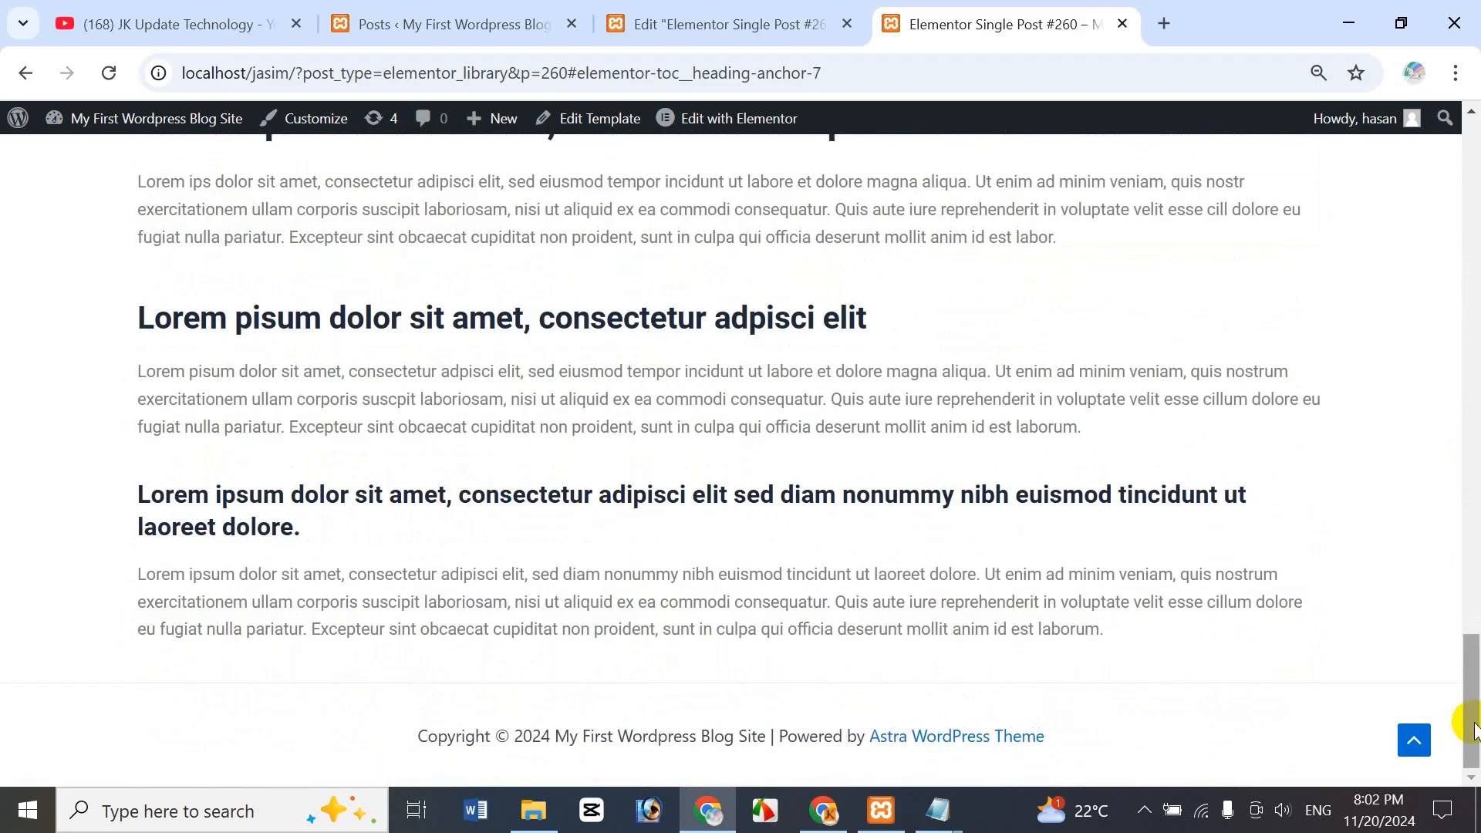
pyautogui.scroll(20, 1473, 729)
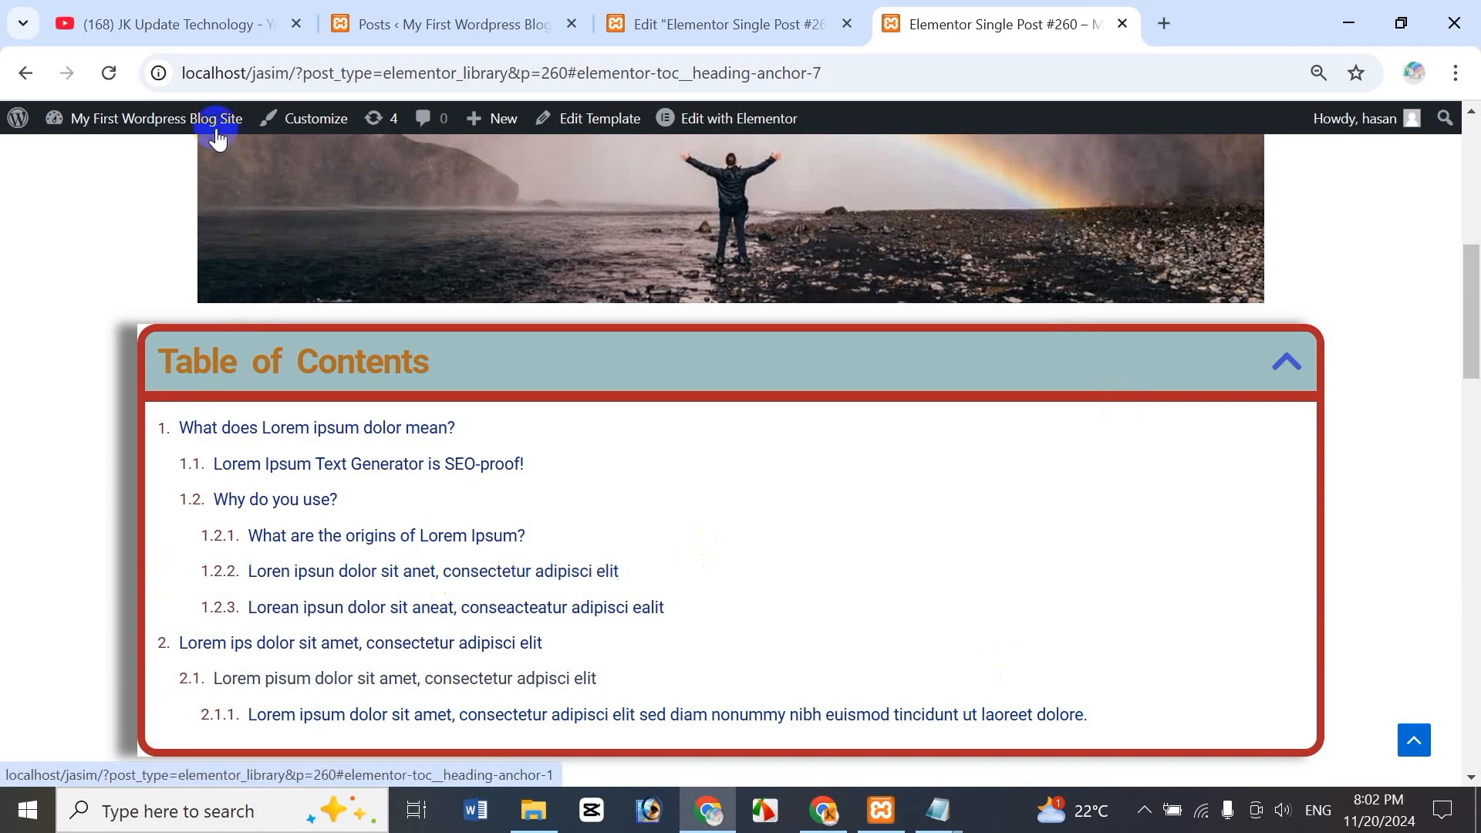
# - Switch to the JK Update Technology channel's videos page on YouTube
pyautogui.click(193, 27)
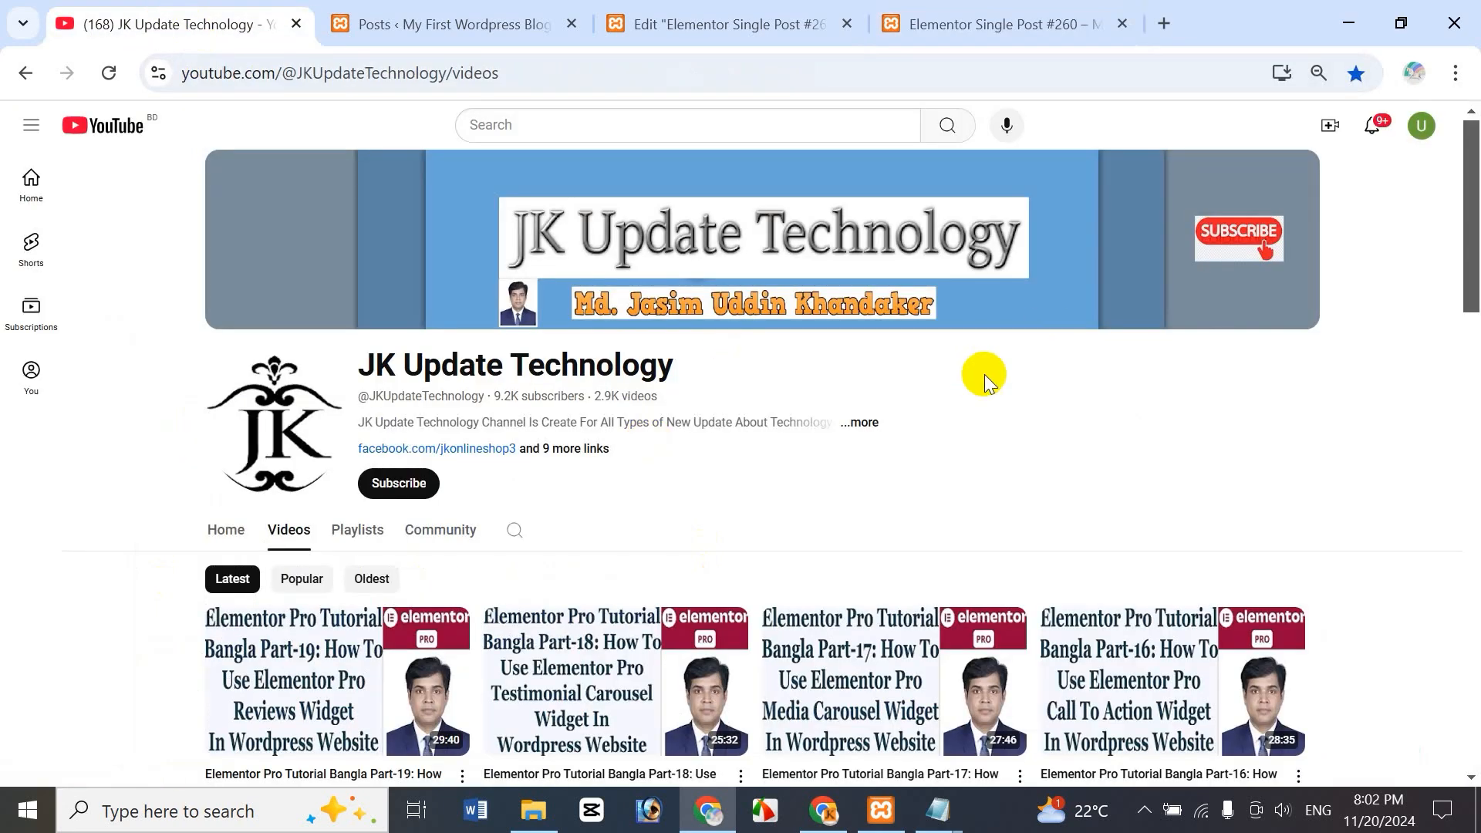